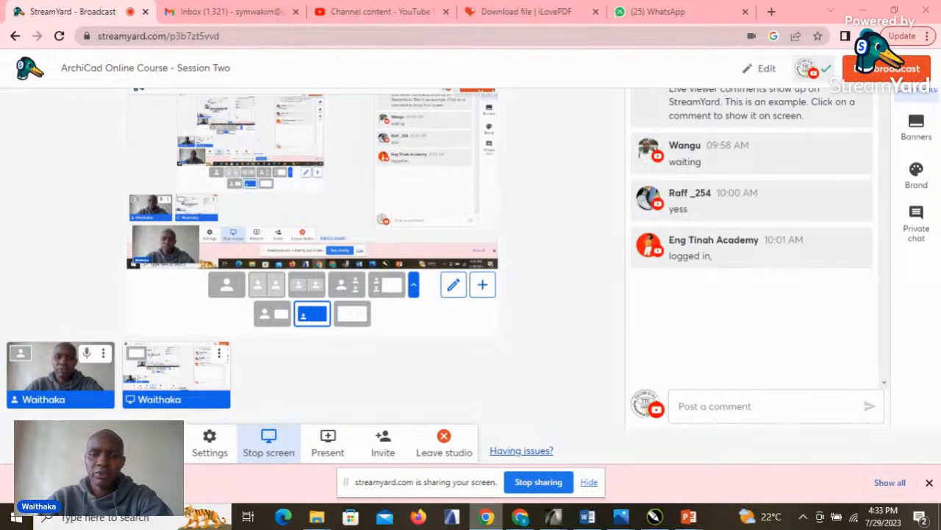
# Step: Switch to the ArchiCAD window with the TTC SESSION TWO project
pyautogui.moveTo(556, 520)
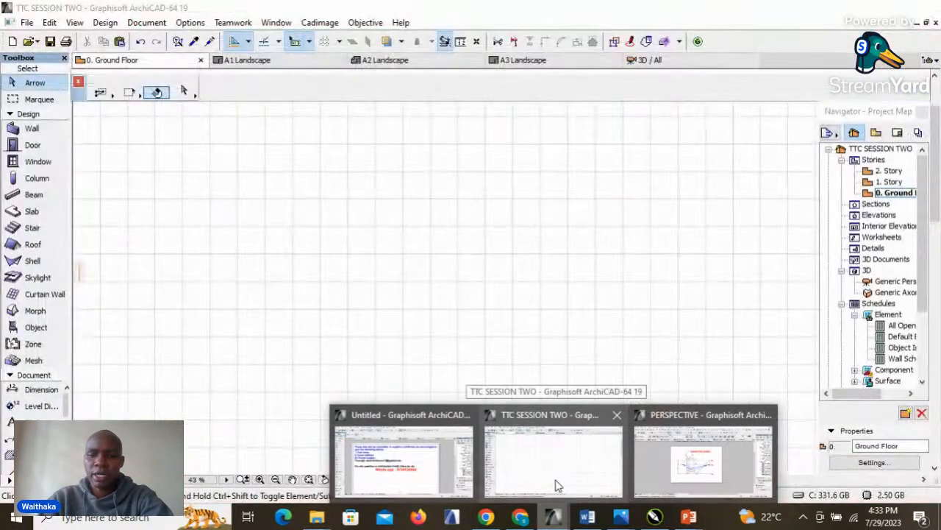
pyautogui.click(555, 483)
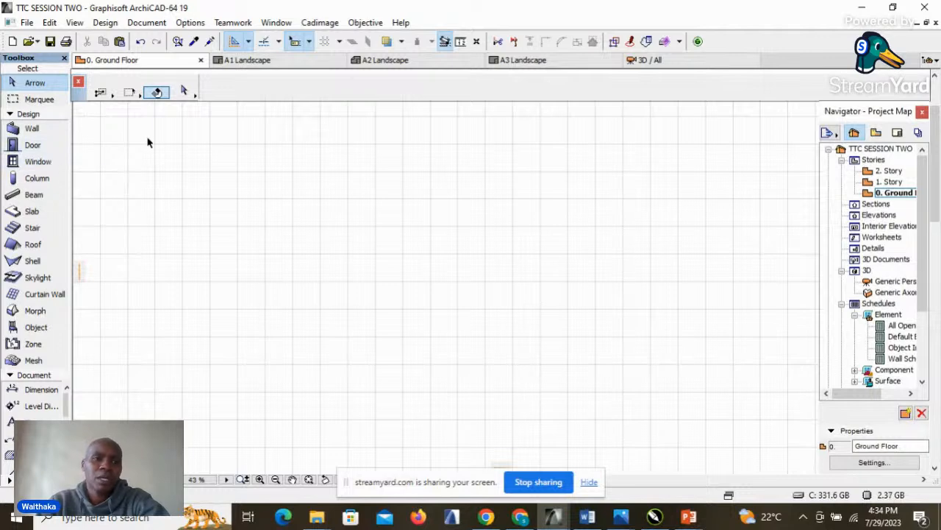
pyautogui.click(27, 24)
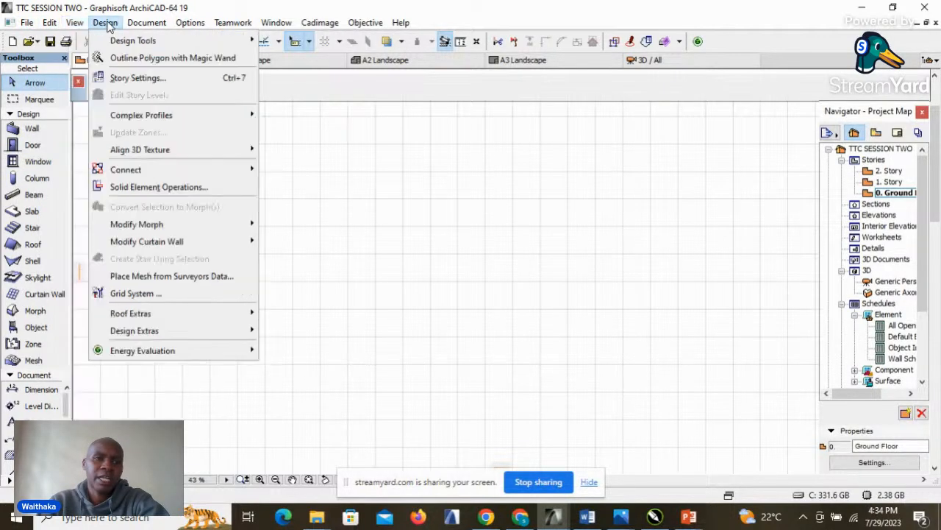
pyautogui.moveTo(157, 24)
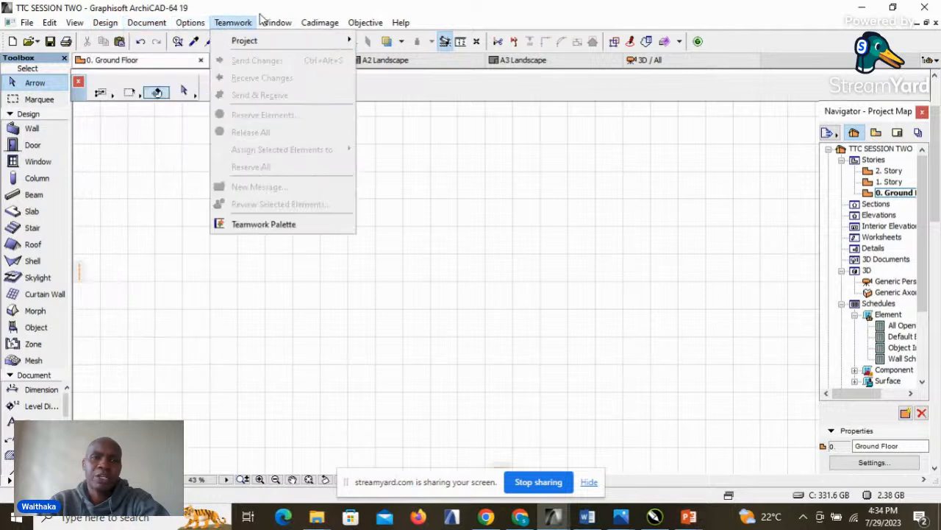
pyautogui.moveTo(294, 25)
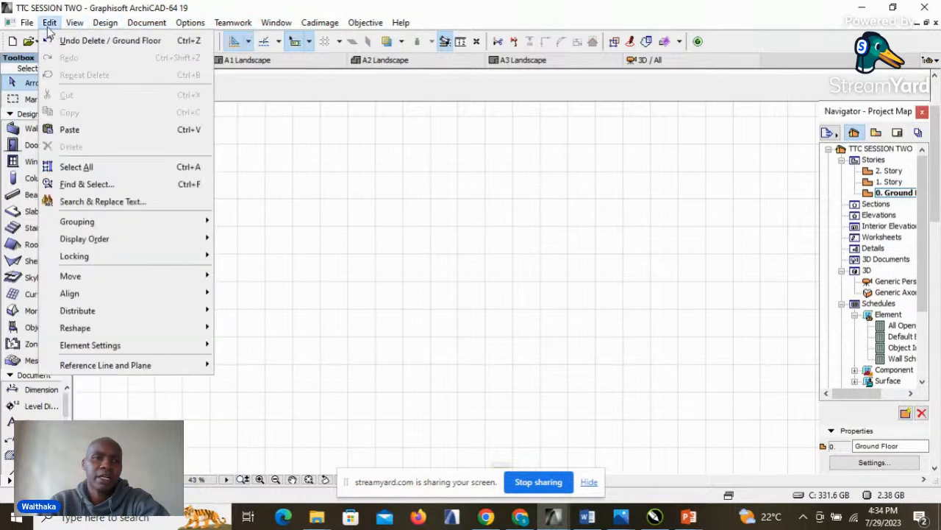
pyautogui.moveTo(22, 24)
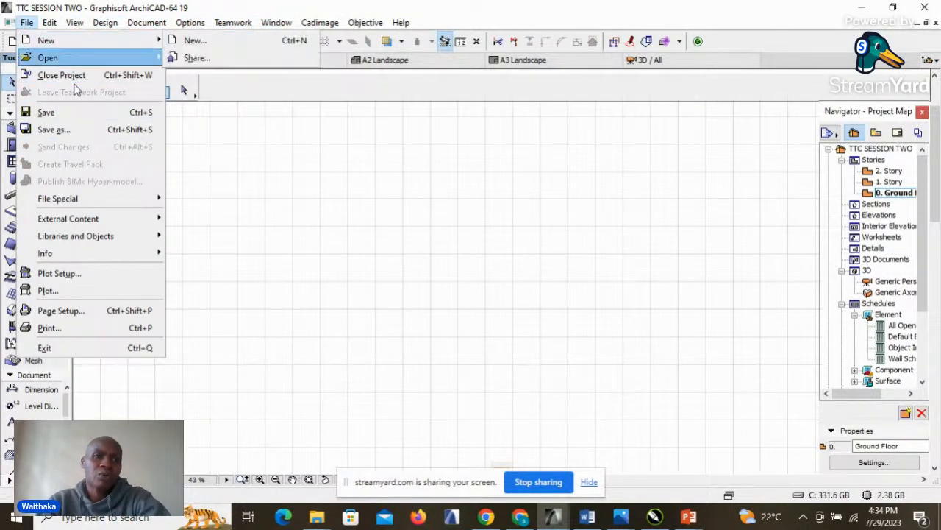
pyautogui.click(230, 206)
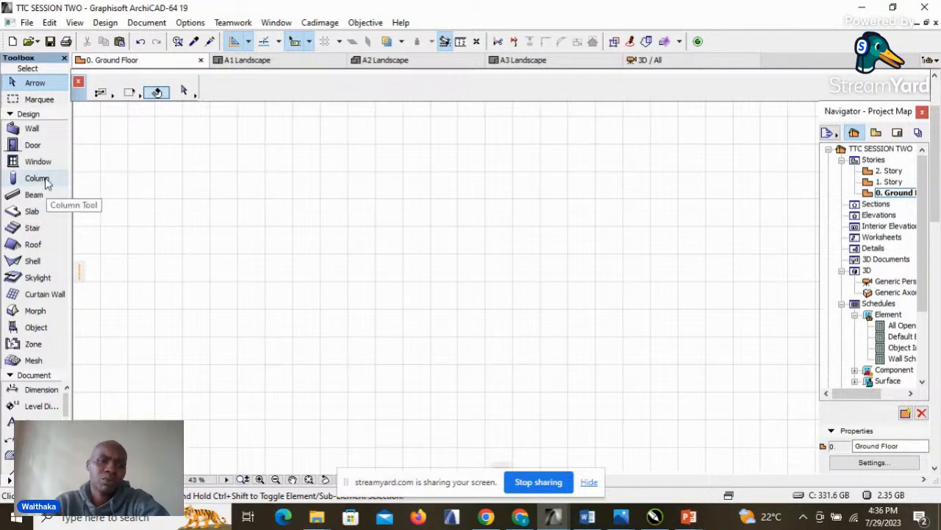
pyautogui.click(30, 131)
pyautogui.click(217, 198)
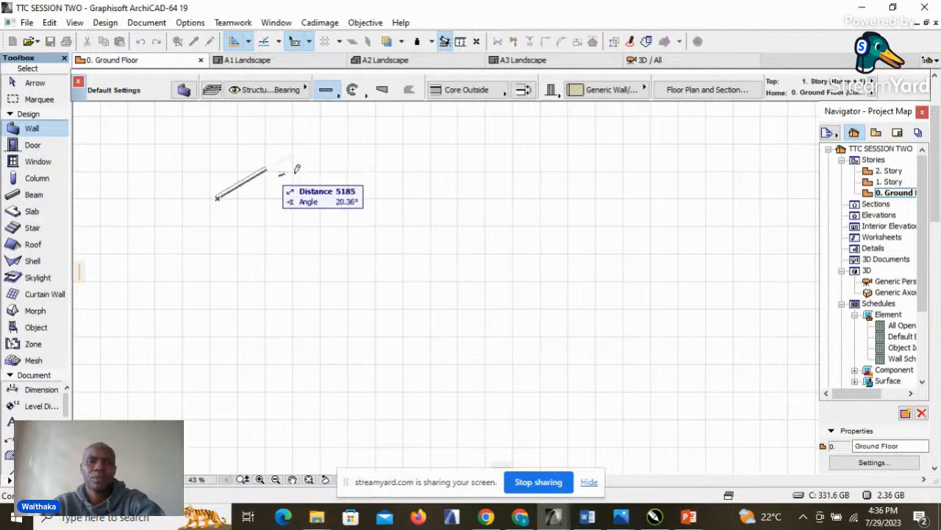
pyautogui.rightClick(269, 212)
pyautogui.click(305, 284)
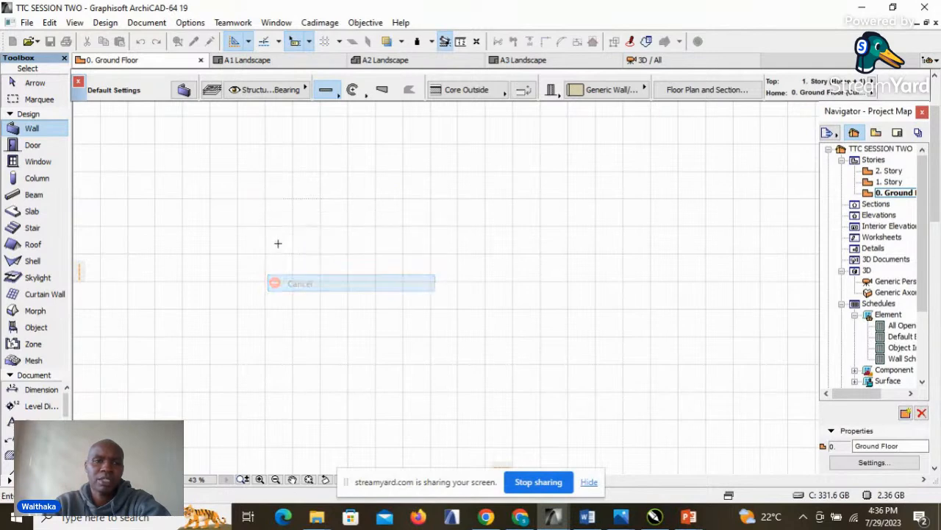
# Step: Draw two horizontal and two vertical walls on the ground floor that cross to enclose a rectangle, with ends overshooting each corner
pyautogui.click(204, 206)
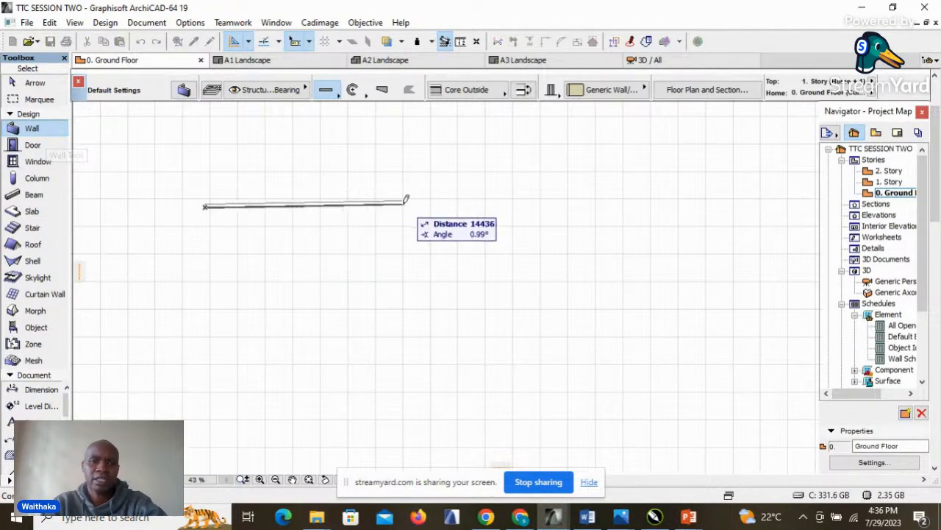
pyautogui.click(548, 206)
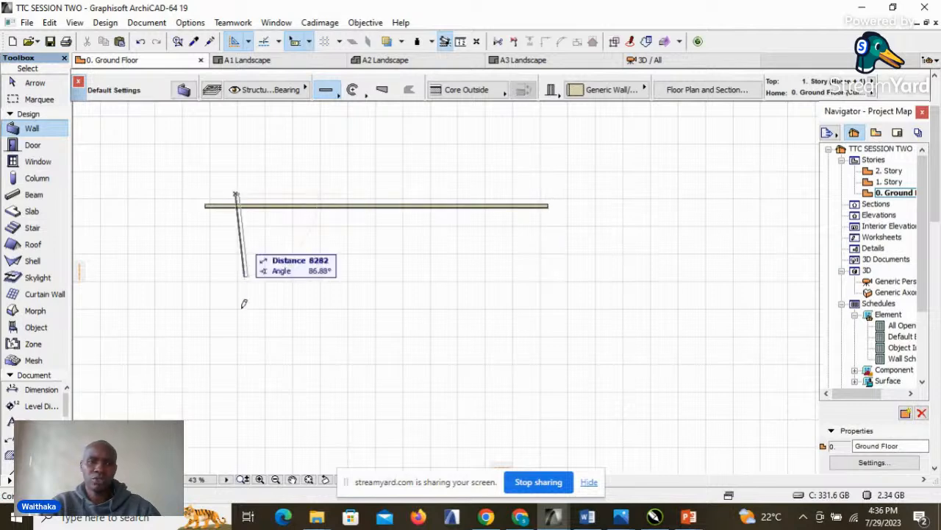
pyautogui.click(237, 365)
pyautogui.click(195, 320)
pyautogui.click(540, 320)
pyautogui.click(472, 184)
pyautogui.click(473, 361)
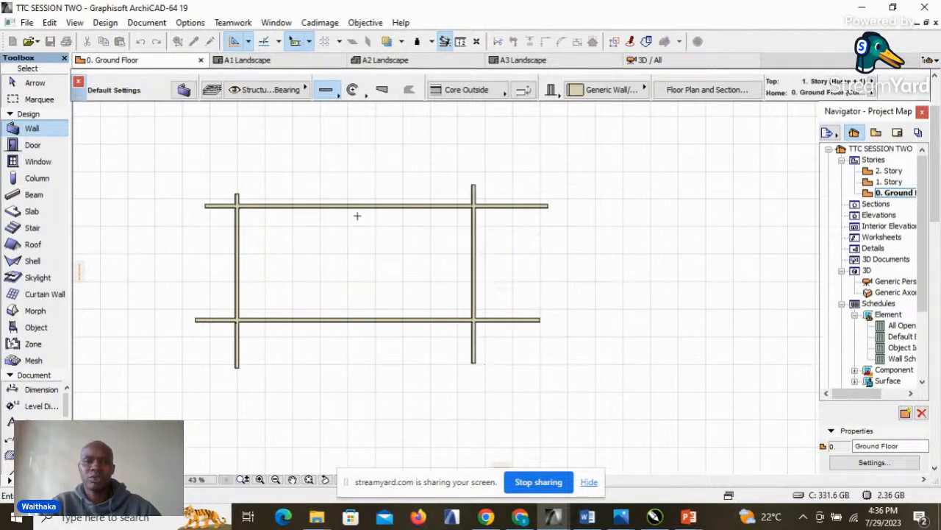
pyautogui.scroll(1, 351, 292)
pyautogui.scroll(1, 442, 276)
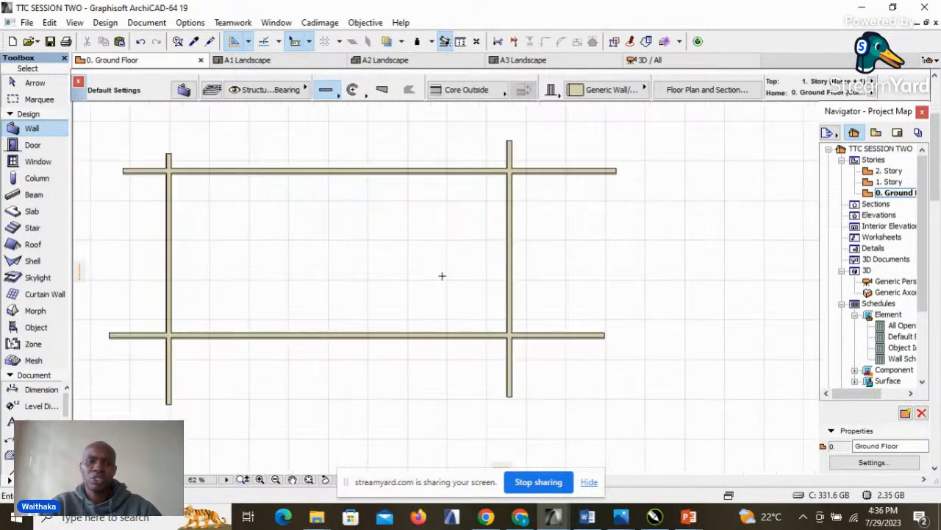
pyautogui.scroll(-1, 450, 277)
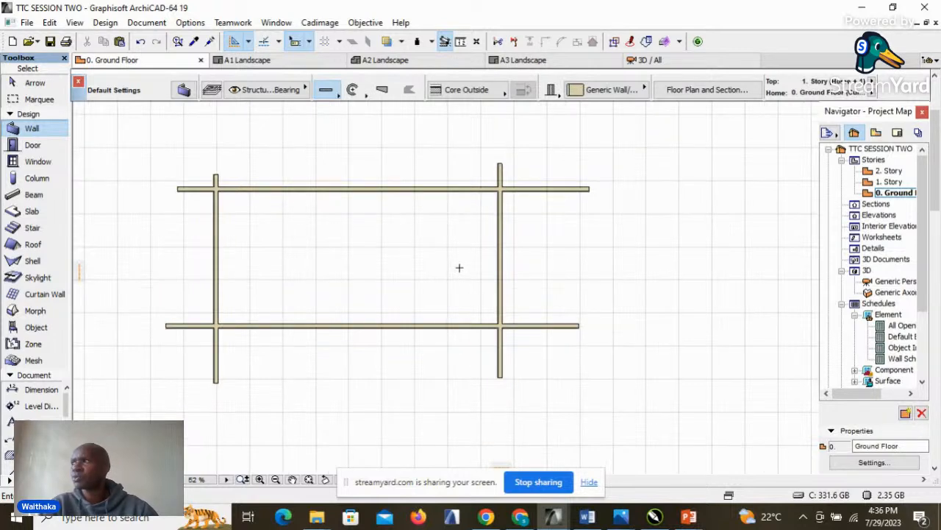
pyautogui.scroll(2, 227, 188)
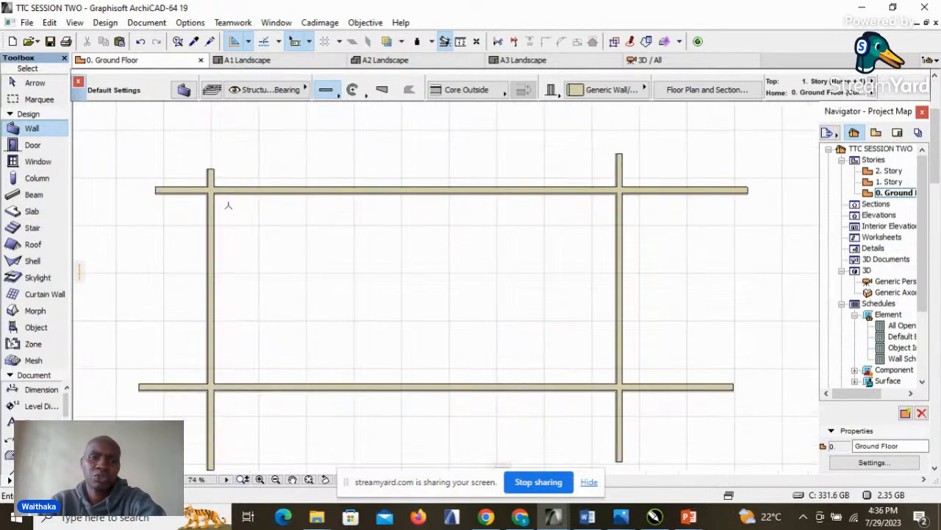
pyautogui.scroll(-1, 373, 208)
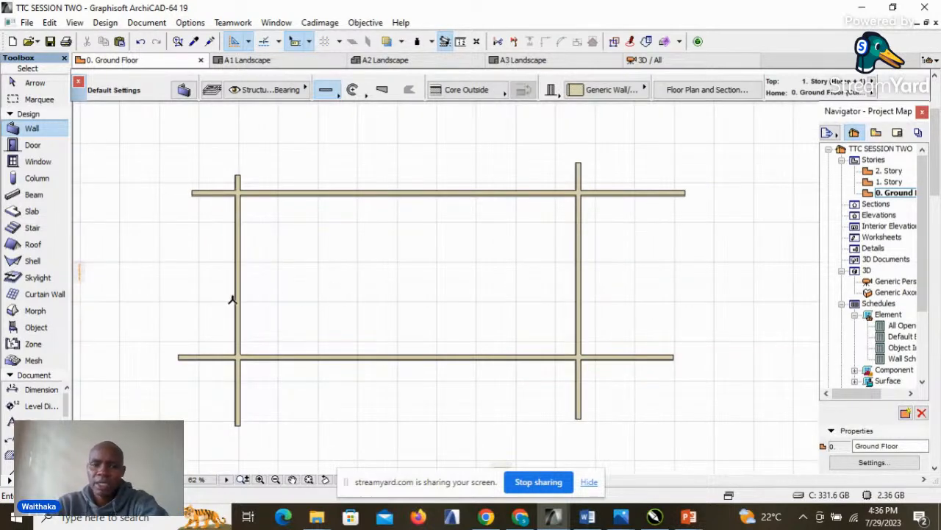
pyautogui.scroll(2, 233, 299)
pyautogui.scroll(-2, 176, 246)
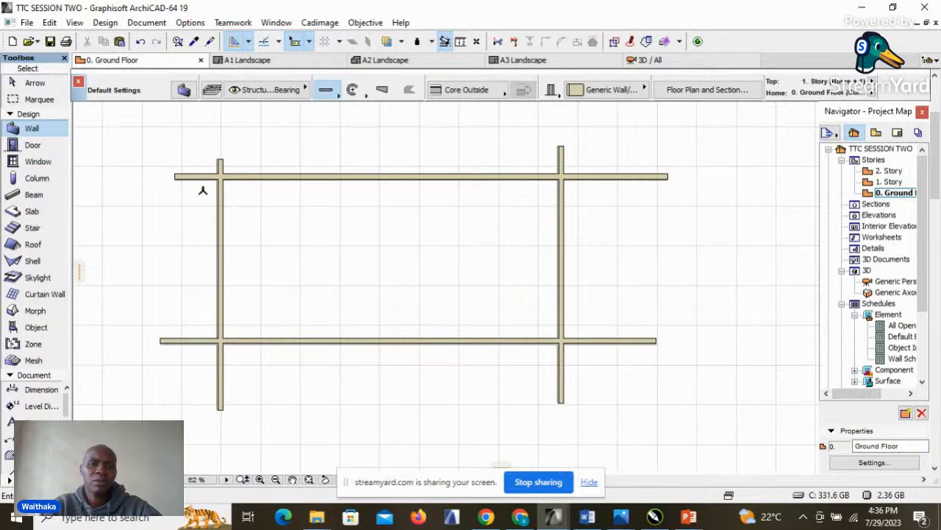
# Step: Activate the Arrow tool and practise selecting and deselecting the left vertical wall, ending with it selected
pyautogui.click(31, 83)
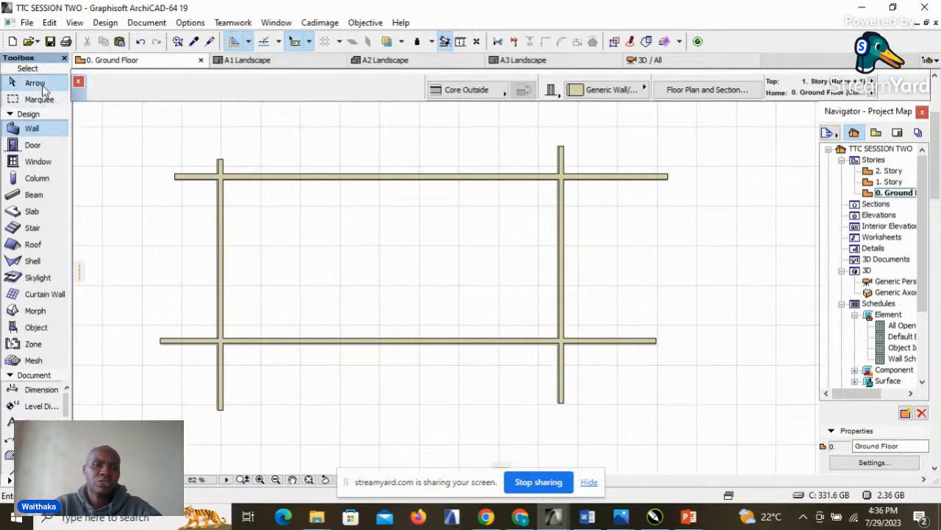
pyautogui.click(222, 227)
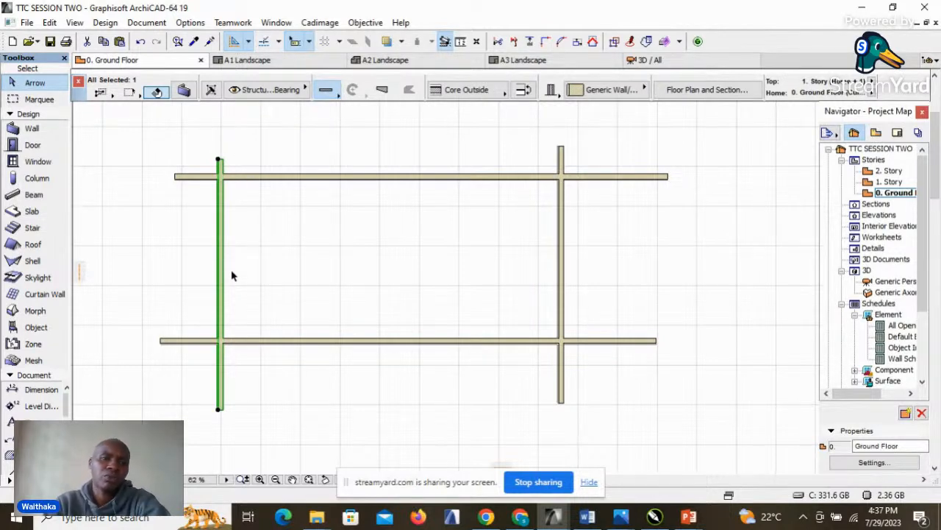
pyautogui.click(293, 273)
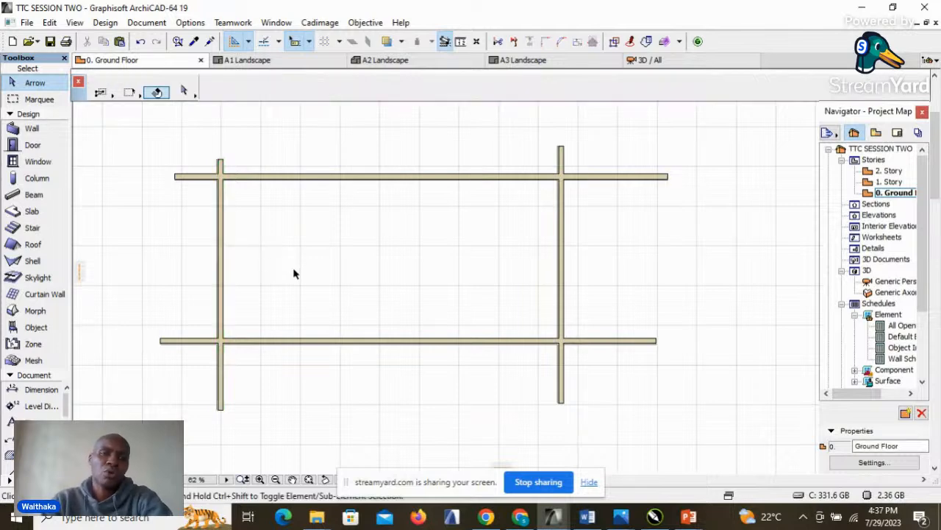
pyautogui.click(222, 167)
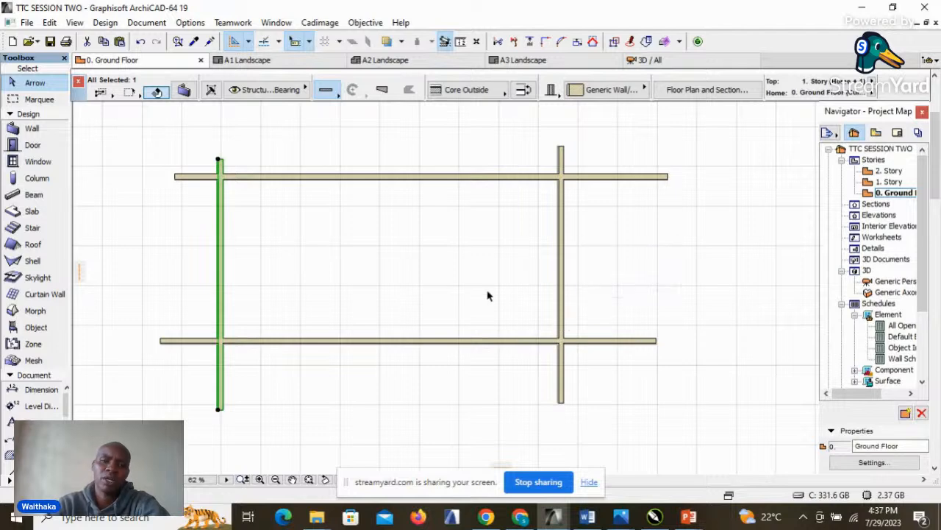
pyautogui.click(310, 249)
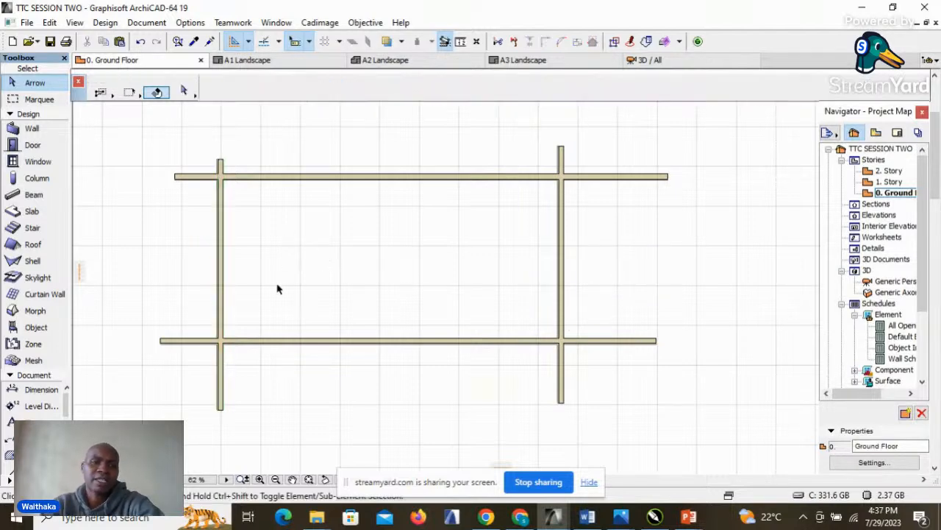
pyautogui.click(220, 228)
pyautogui.scroll(2, 300, 258)
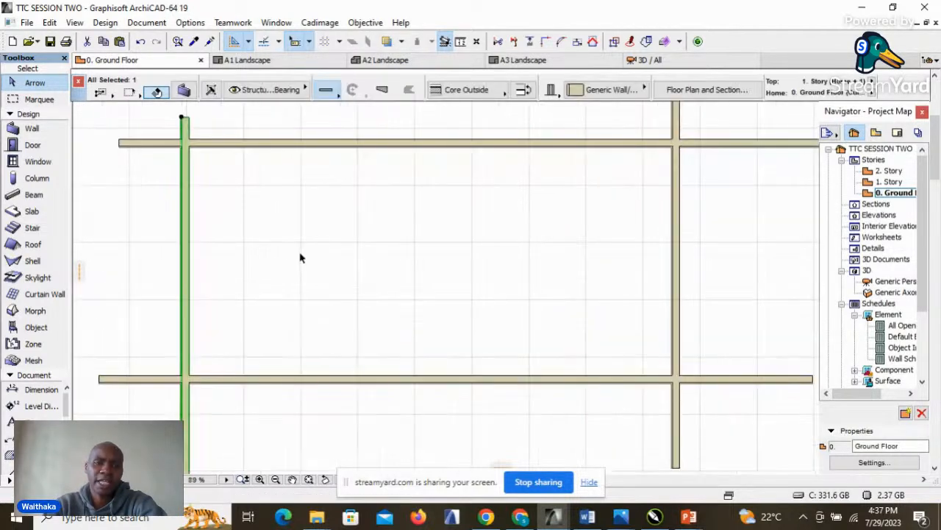
pyautogui.scroll(-1, 195, 257)
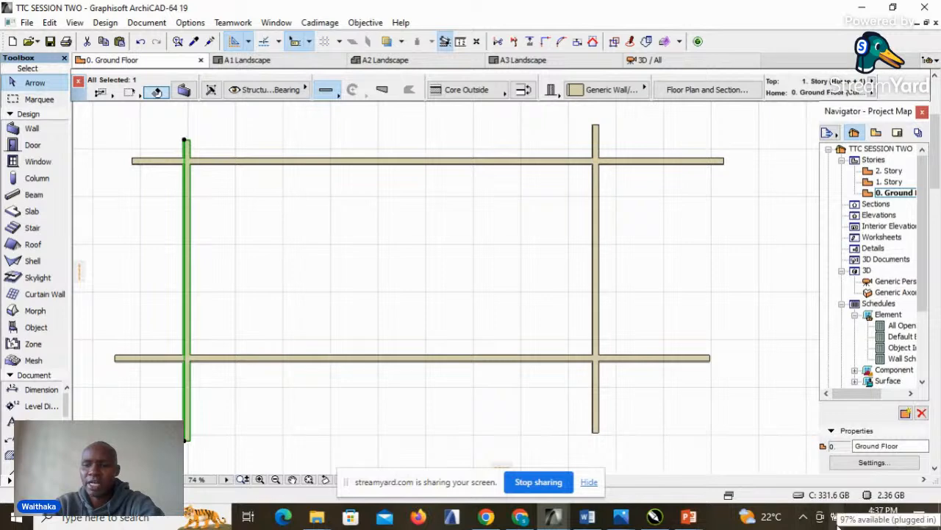
# Step: Check the computer's speaker volume and close the volume control
pyautogui.click(803, 516)
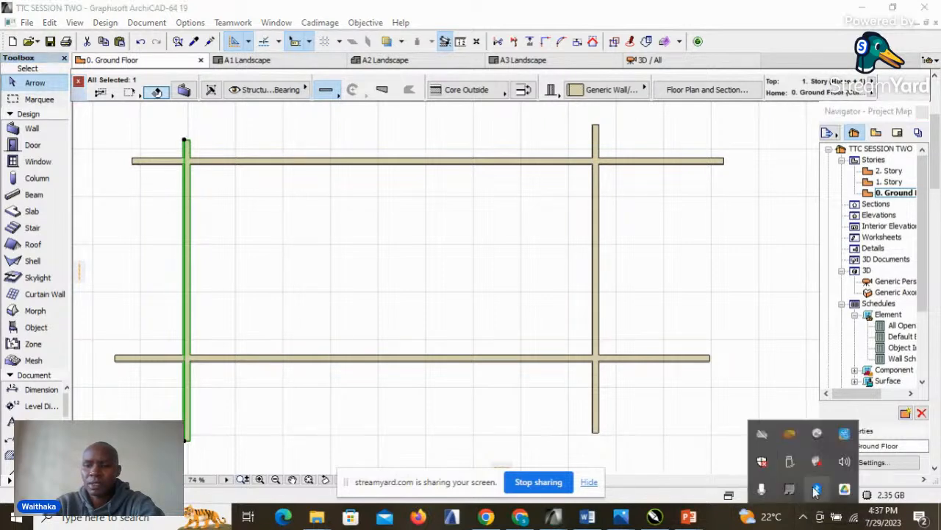
pyautogui.click(843, 464)
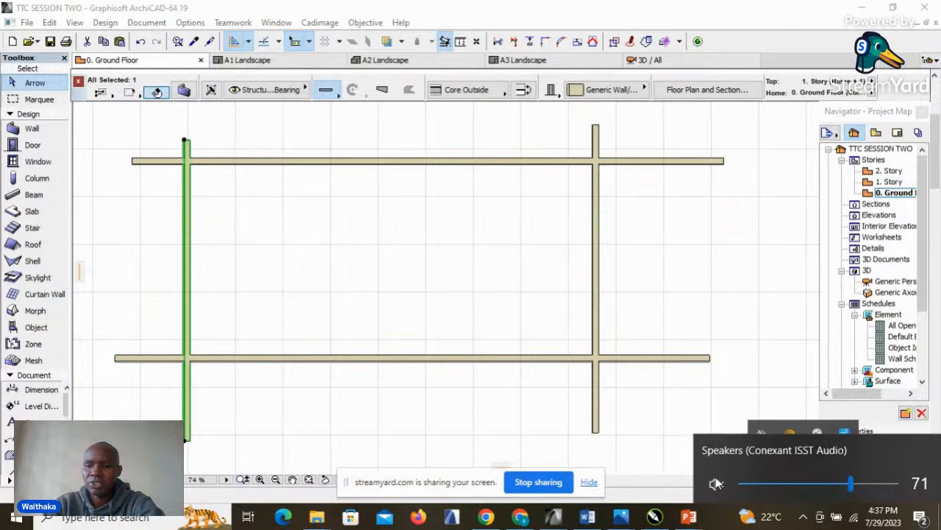
pyautogui.click(667, 282)
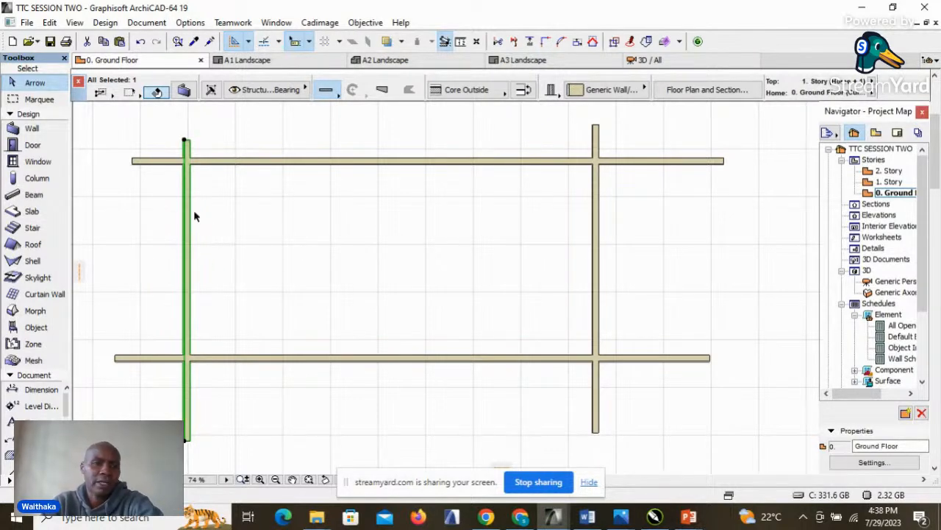
# Step: Drag the selected left vertical wall horizontally to a position just short of the right vertical wall
pyautogui.moveTo(189, 237)
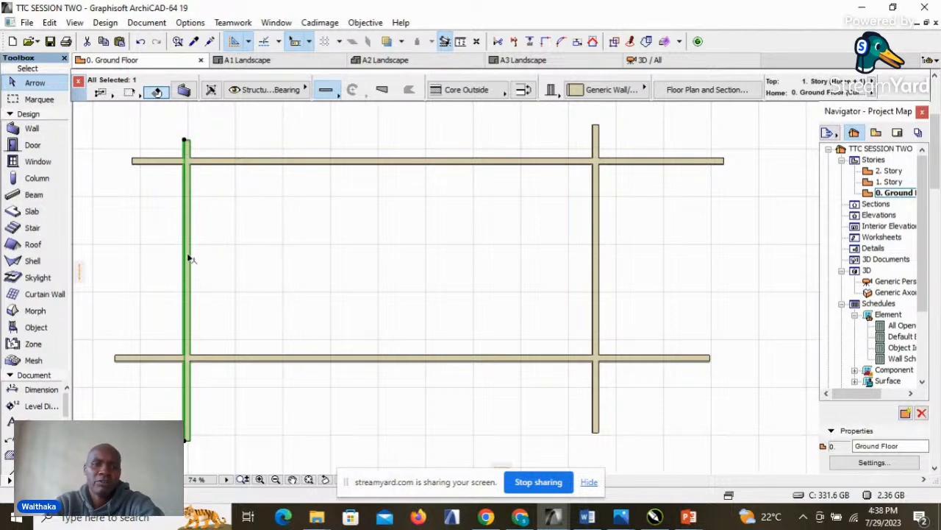
pyautogui.rightClick(245, 222)
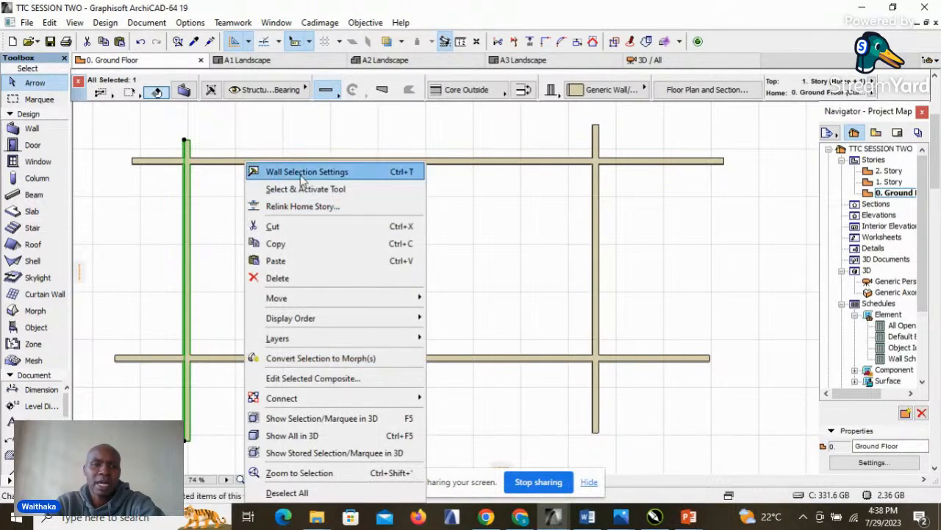
pyautogui.moveTo(319, 304)
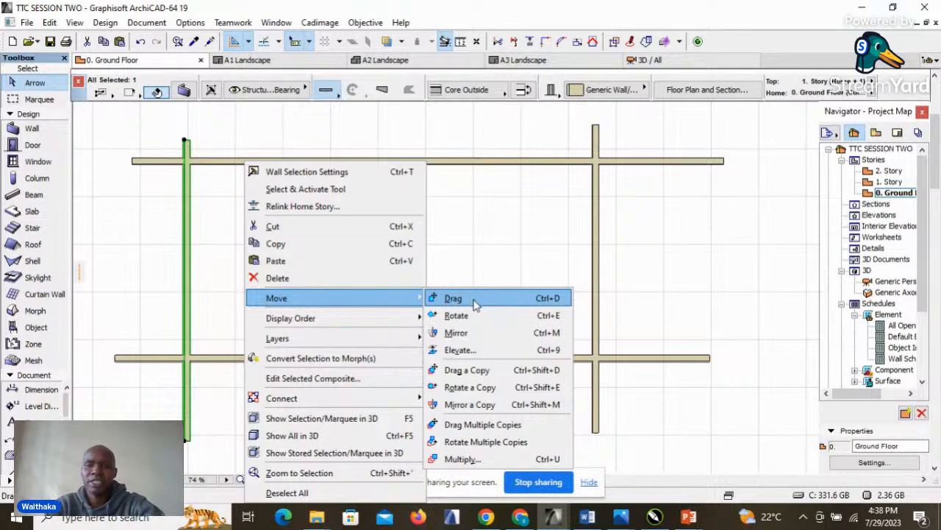
pyautogui.click(533, 299)
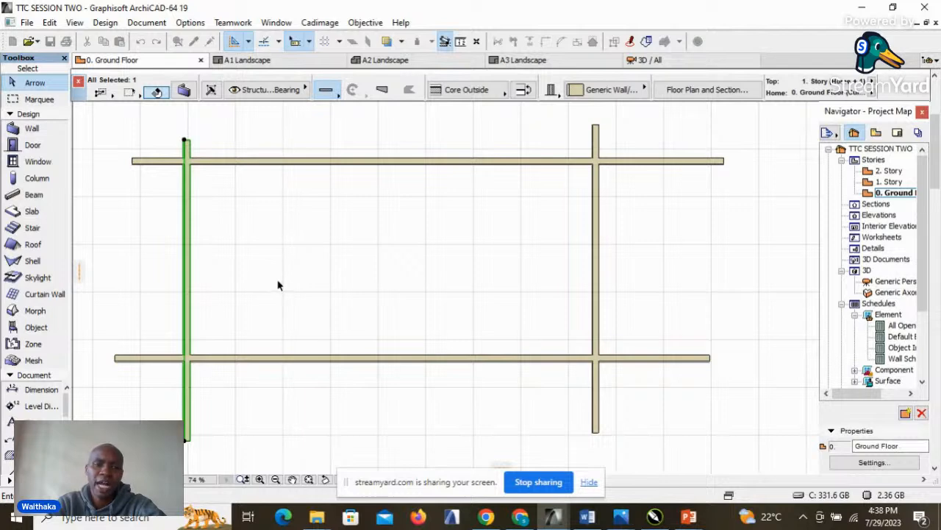
pyautogui.click(188, 263)
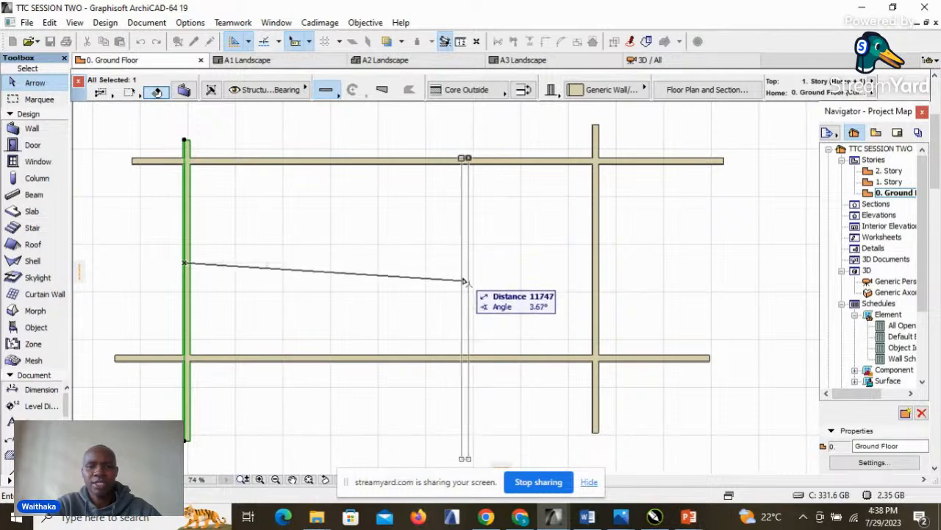
pyautogui.click(543, 263)
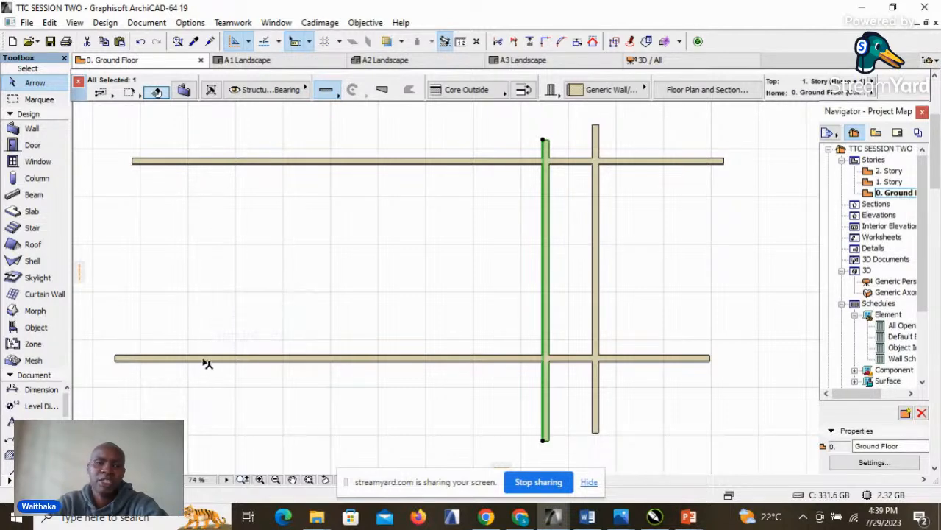
# Step: Undo the move of the left vertical wall and clear the selection
pyautogui.click(139, 41)
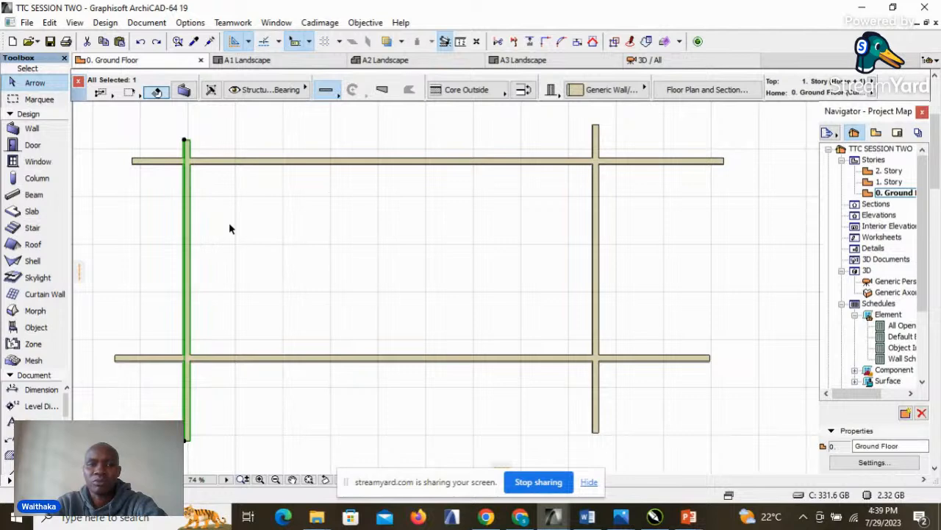
pyautogui.click(211, 256)
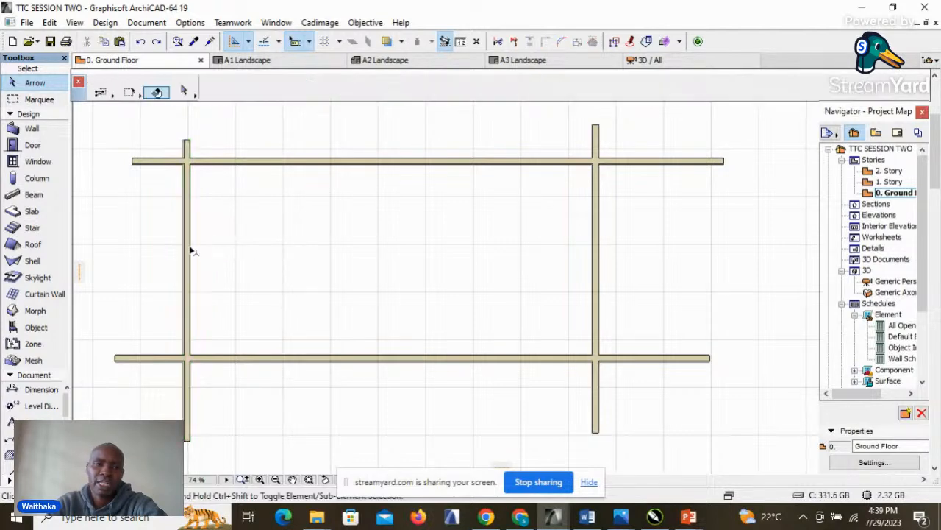
# Step: Select the left vertical wall and examine the Drag command and its shortcut among the available Move operations
pyautogui.click(194, 251)
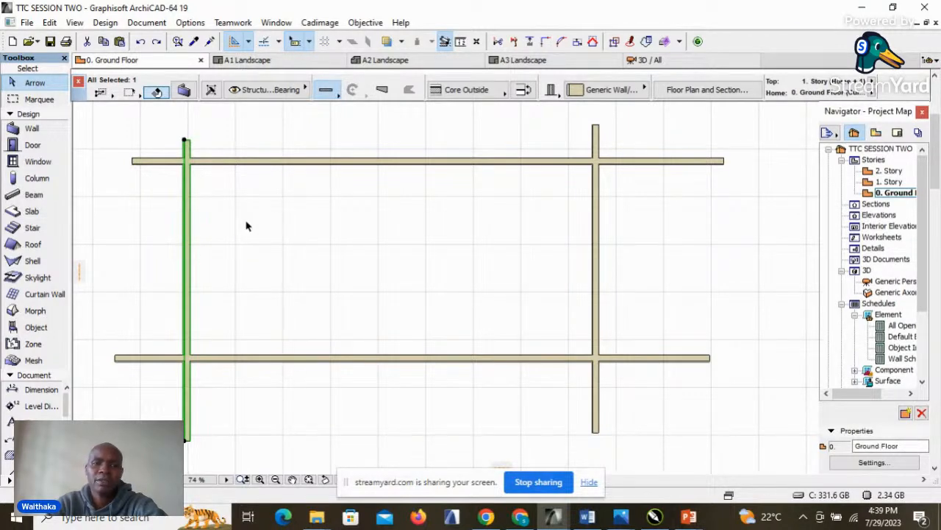
pyautogui.rightClick(267, 218)
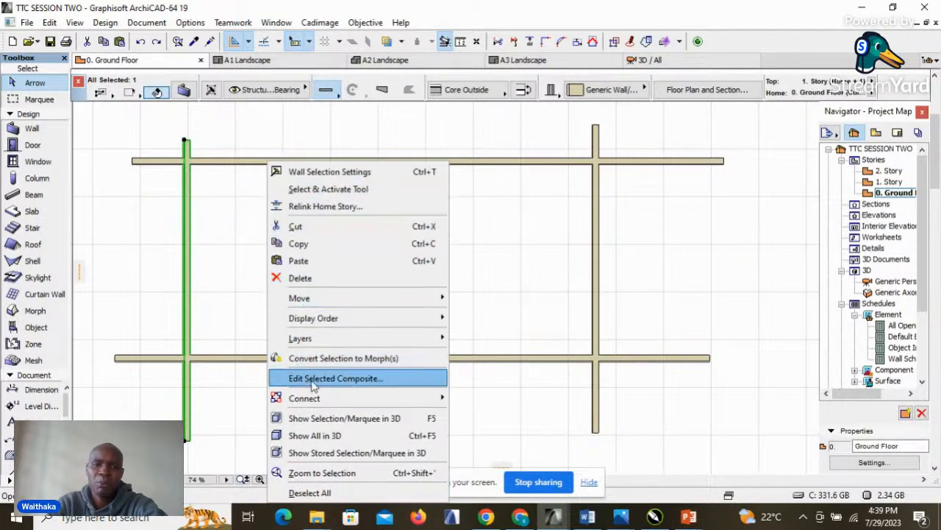
pyautogui.moveTo(309, 300)
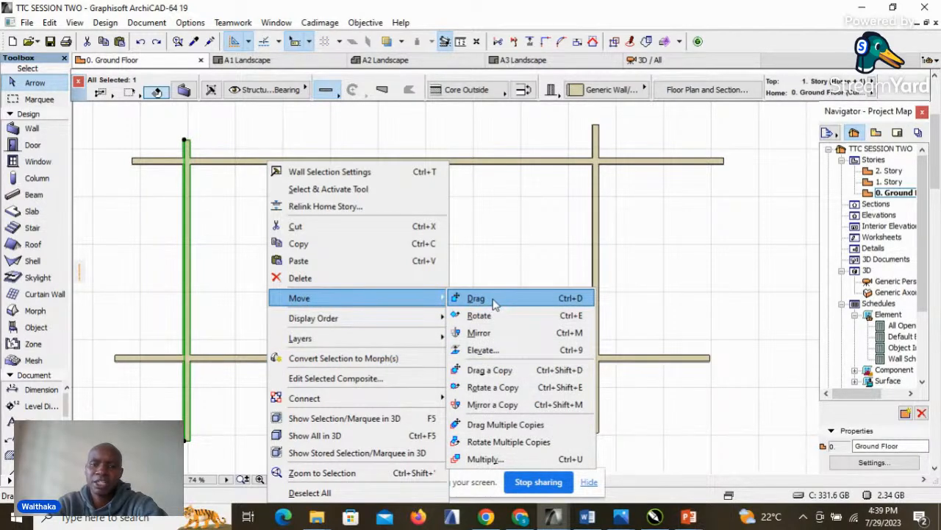
pyautogui.click(497, 239)
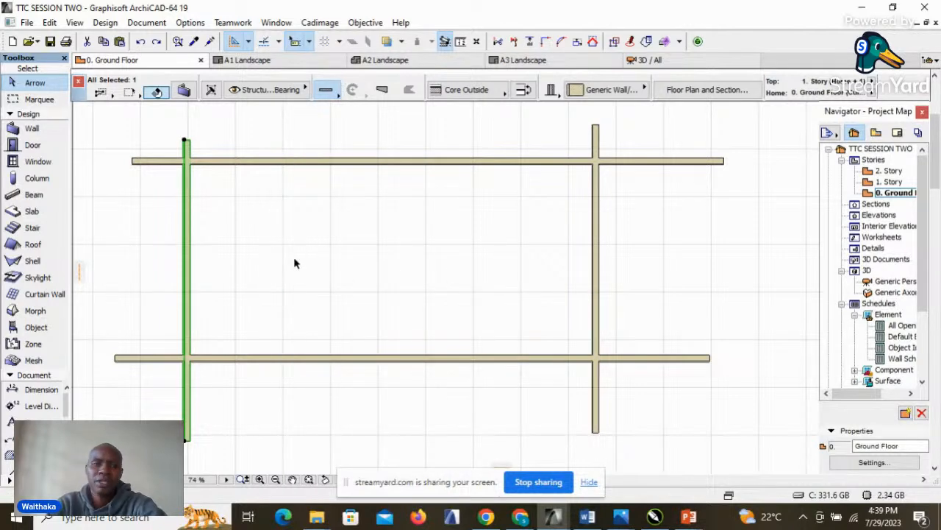
pyautogui.rightClick(325, 259)
pyautogui.moveTo(456, 298)
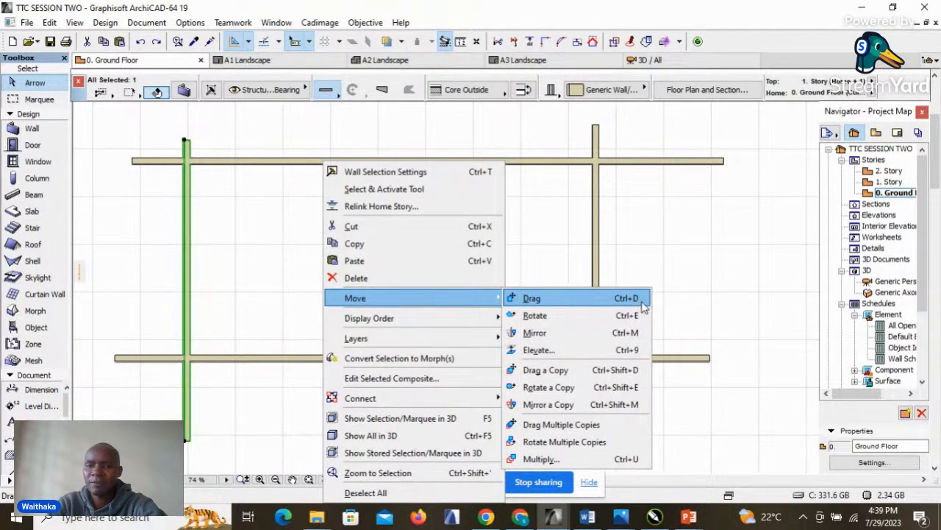
pyautogui.click(274, 257)
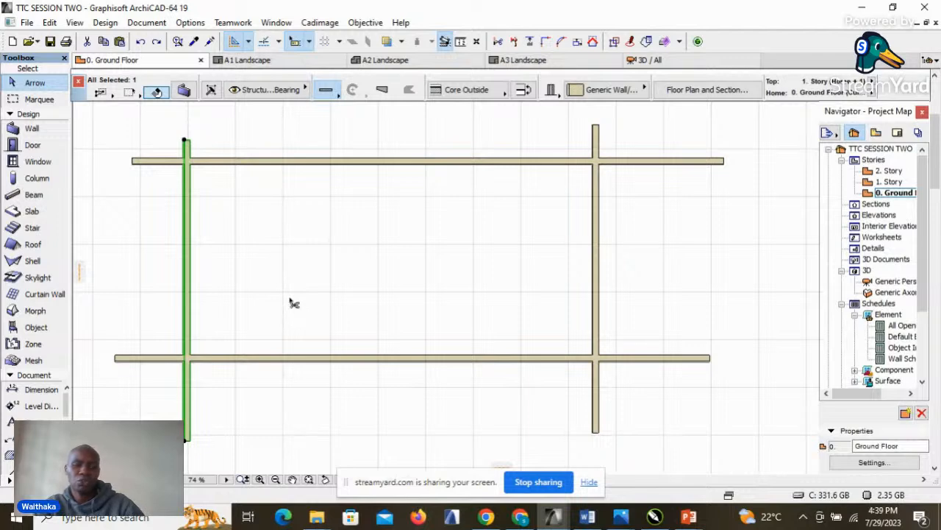
# Step: Drag the selected left vertical wall horizontally to just short of the right vertical wall and clear the selection
pyautogui.hotkey('ctrl', 'd')
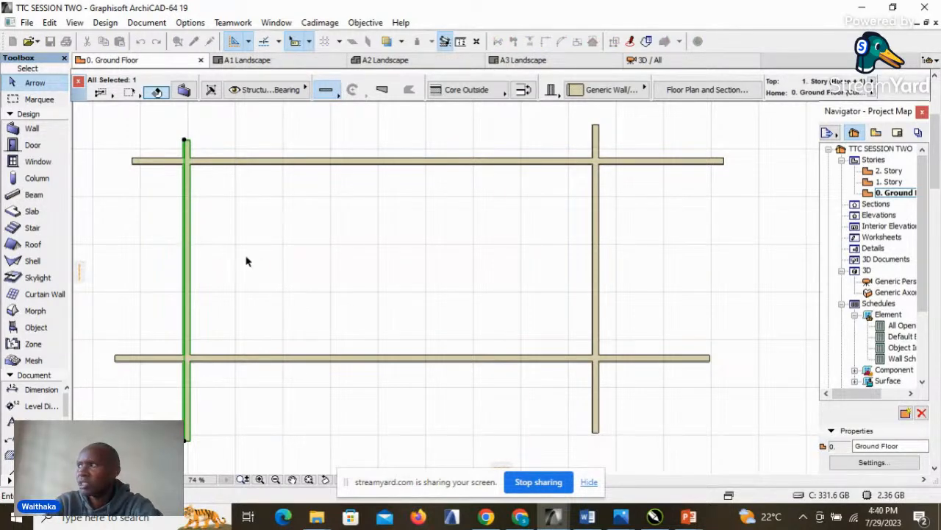
pyautogui.click(188, 252)
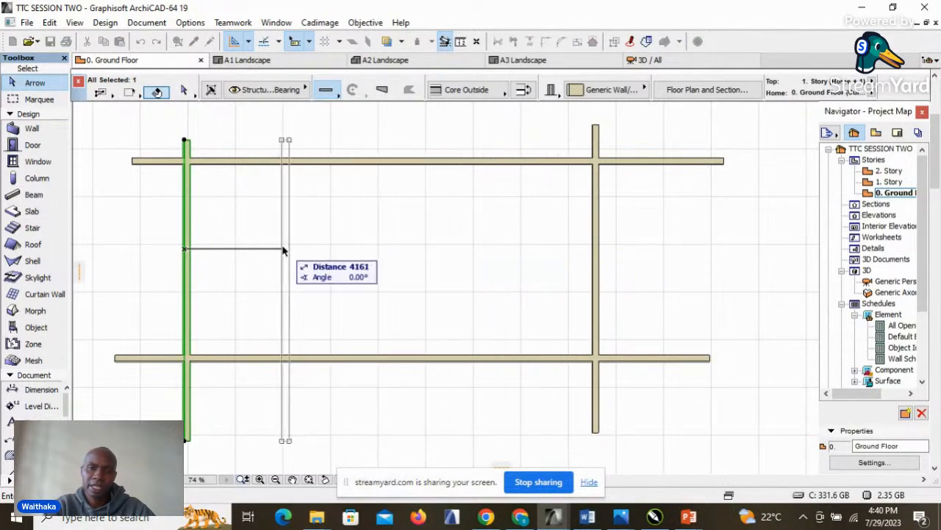
pyautogui.click(549, 248)
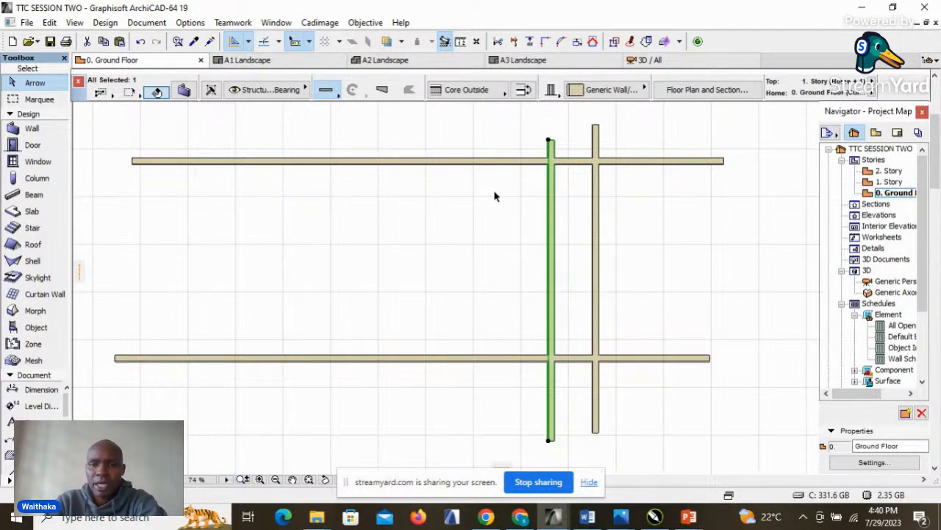
pyautogui.click(243, 290)
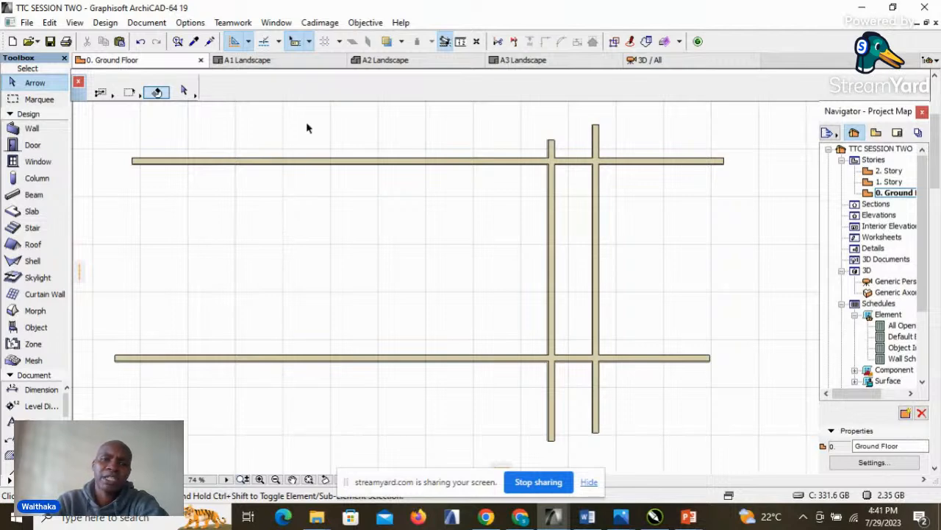
# Step: Undo the drag of the left vertical wall and deselect it
pyautogui.click(140, 41)
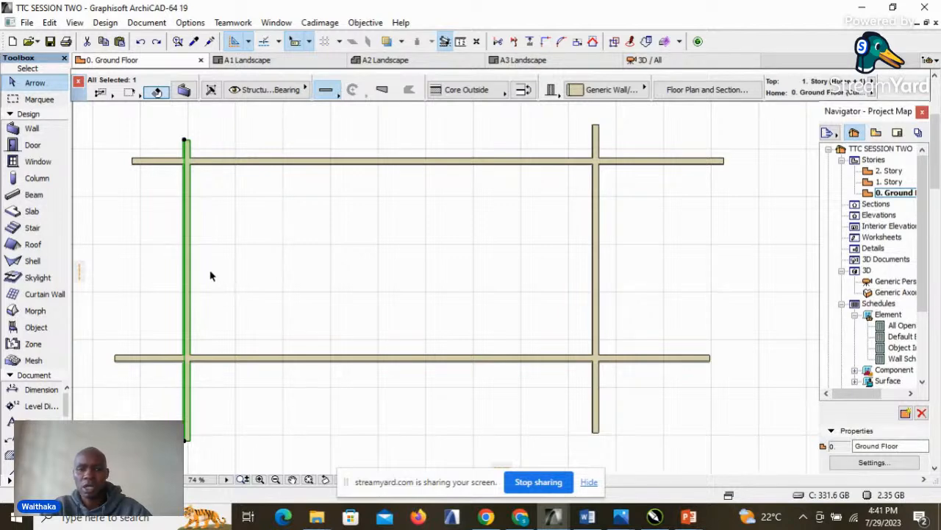
pyautogui.click(277, 291)
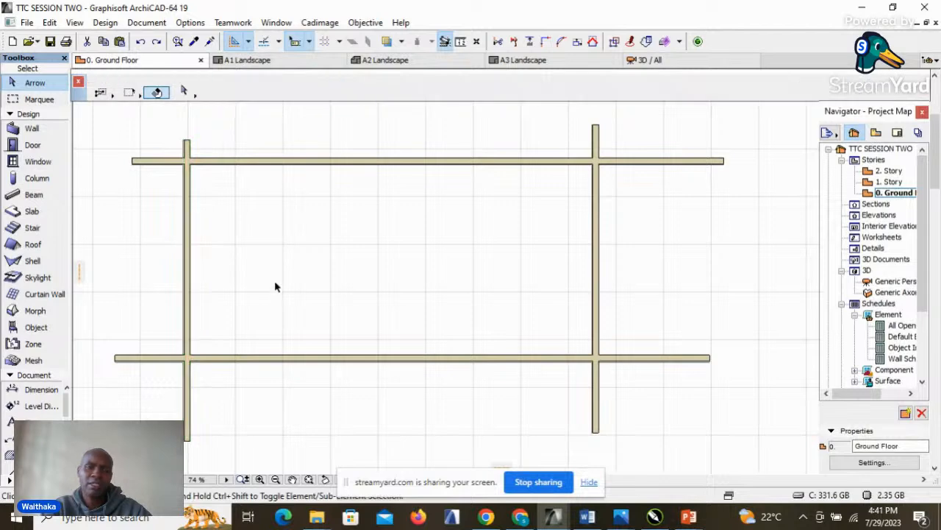
# Step: Use Drag a Copy to place a copy of the left vertical wall between the two vertical walls, leaving nothing selected
pyautogui.click(188, 260)
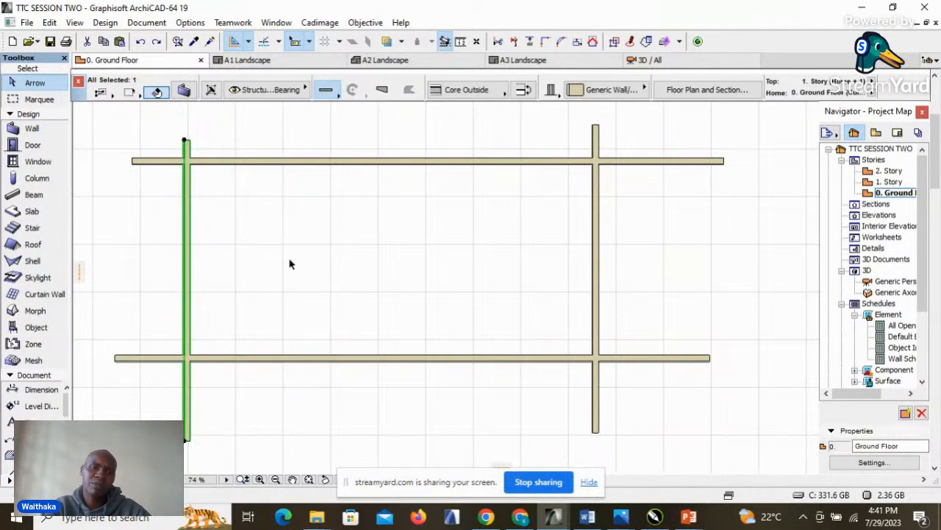
pyautogui.rightClick(236, 242)
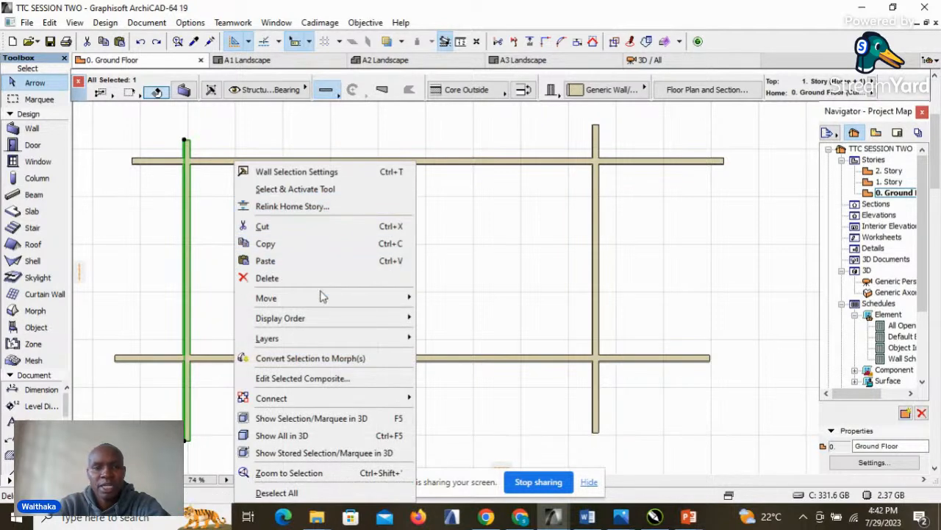
pyautogui.moveTo(321, 303)
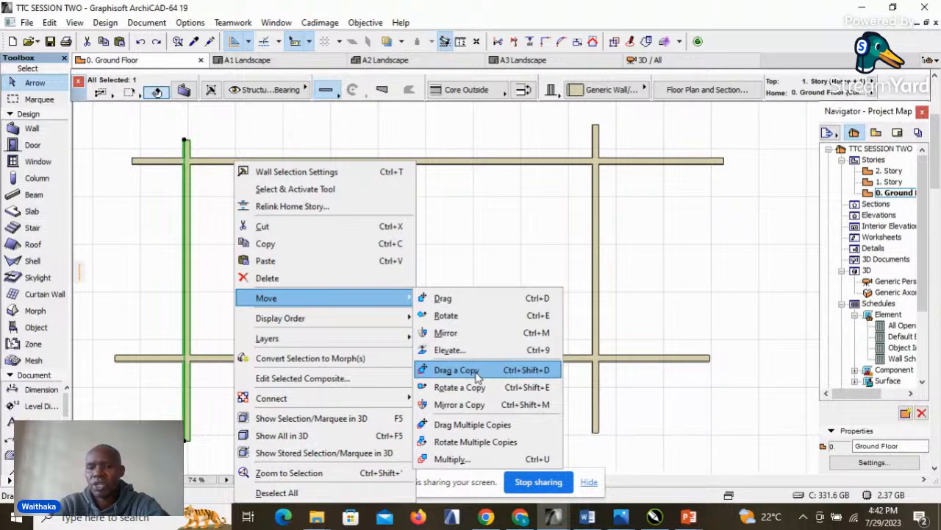
pyautogui.click(538, 378)
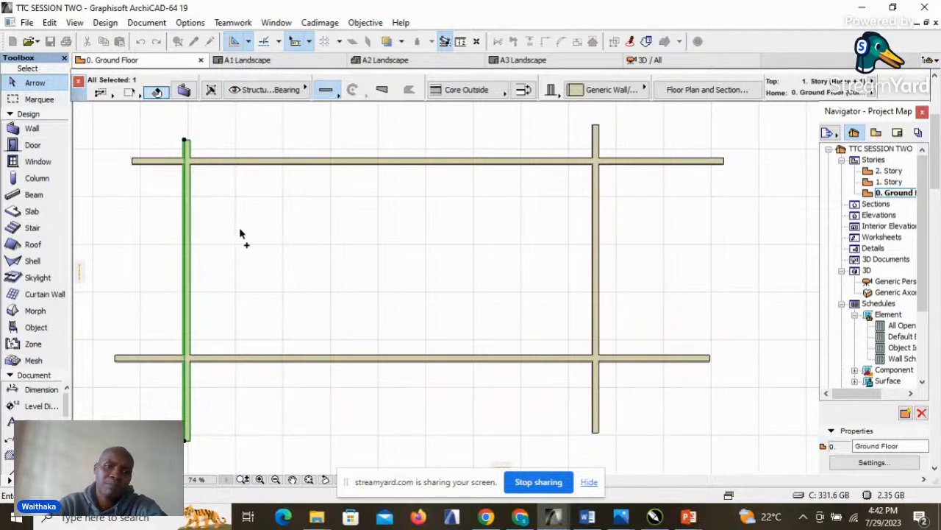
pyautogui.click(187, 250)
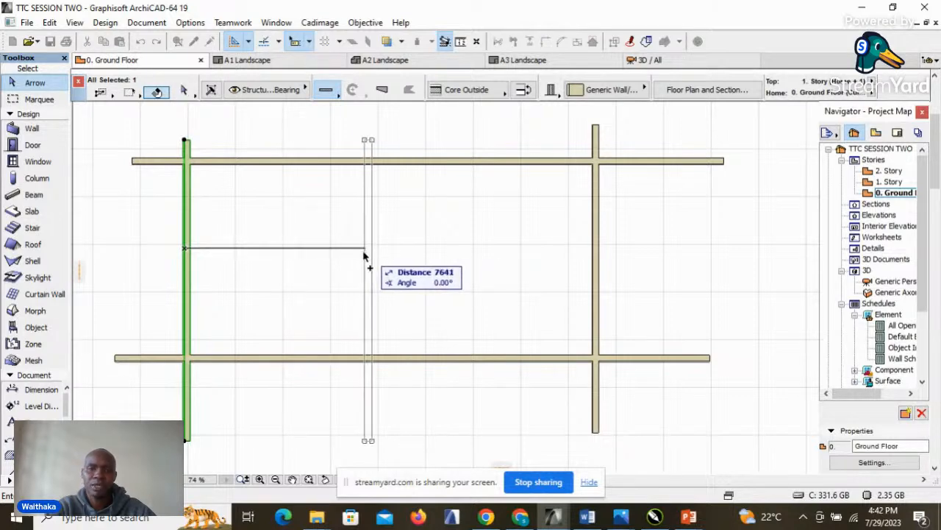
pyautogui.click(429, 255)
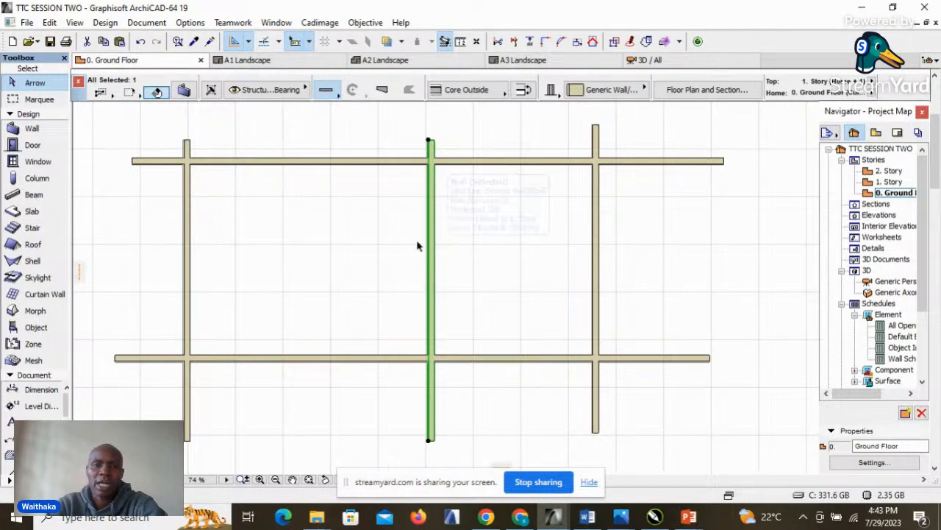
pyautogui.click(190, 263)
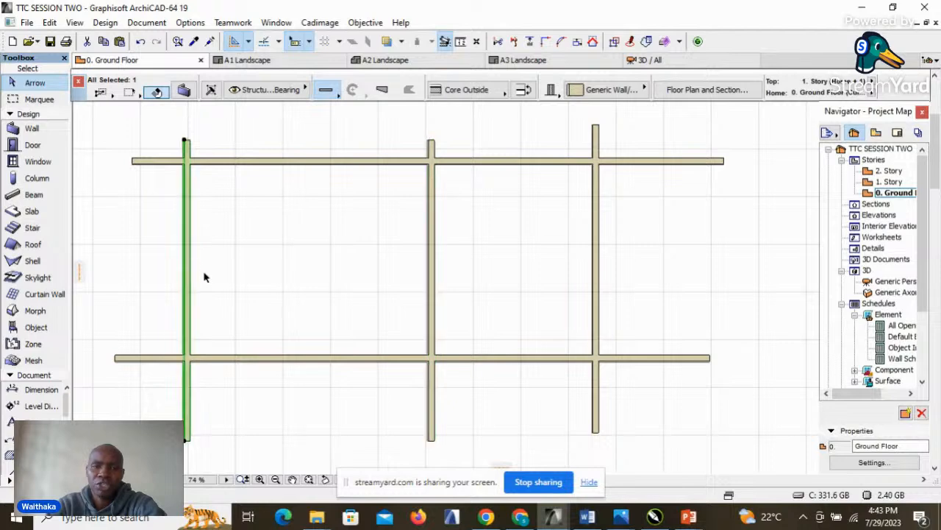
pyautogui.click(324, 266)
# Step: Drag another copy of the left vertical wall about 6000 mm to its right and clear the selection
pyautogui.scroll(-3, 494, 240)
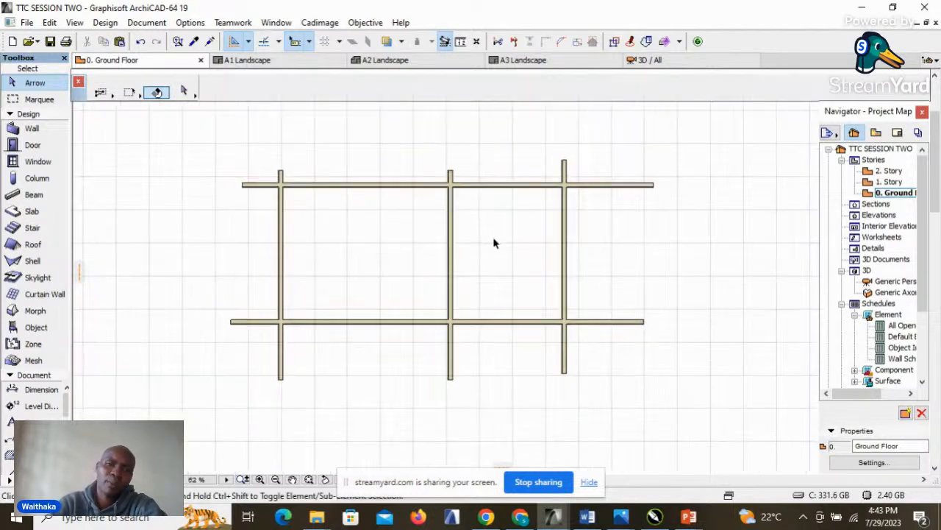
pyautogui.scroll(2, 515, 213)
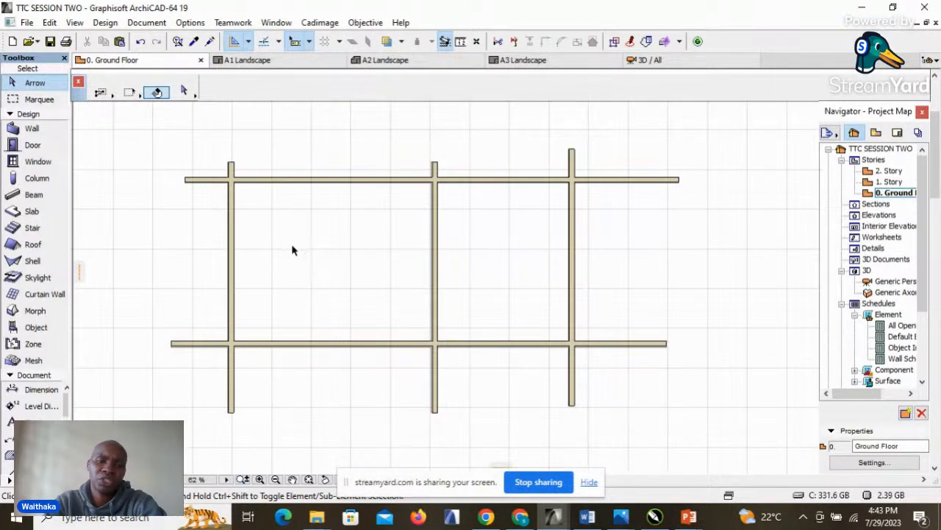
pyautogui.click(235, 258)
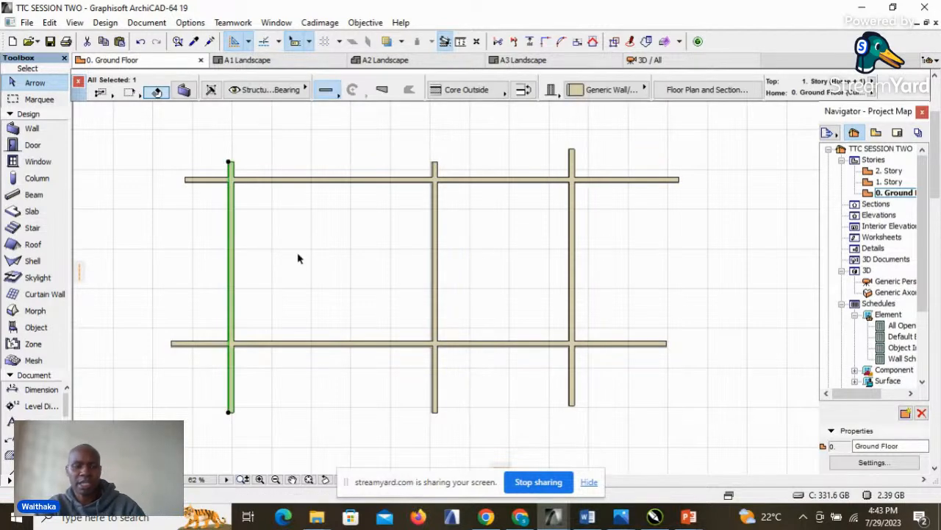
pyautogui.hotkey('ctrl', 'shift', 'd')
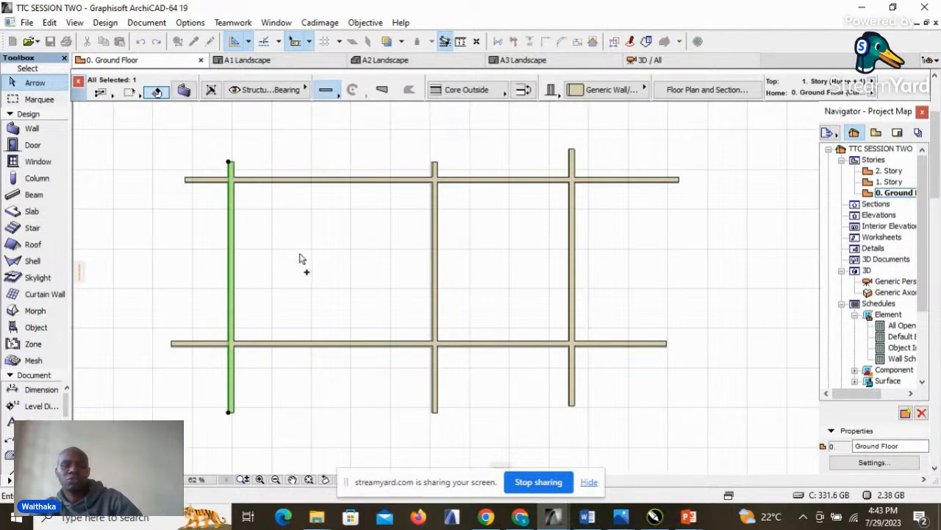
pyautogui.click(231, 237)
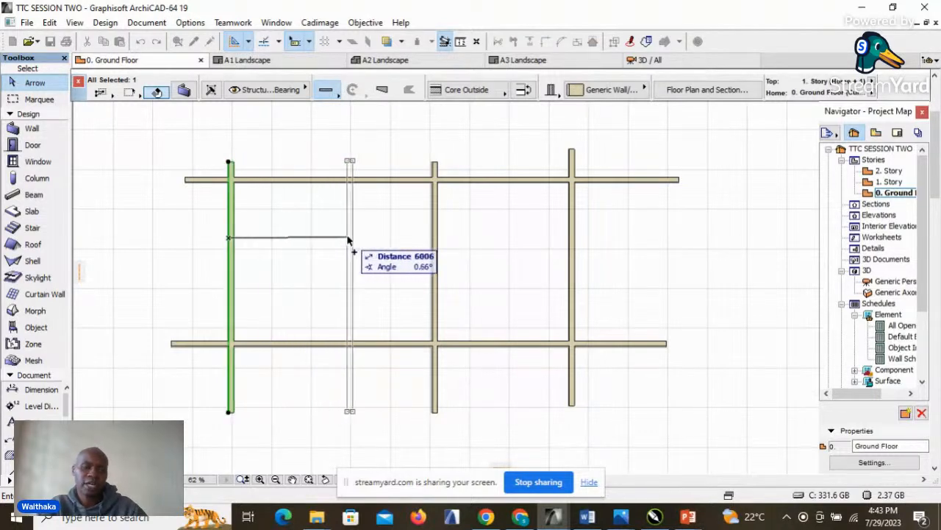
pyautogui.click(348, 239)
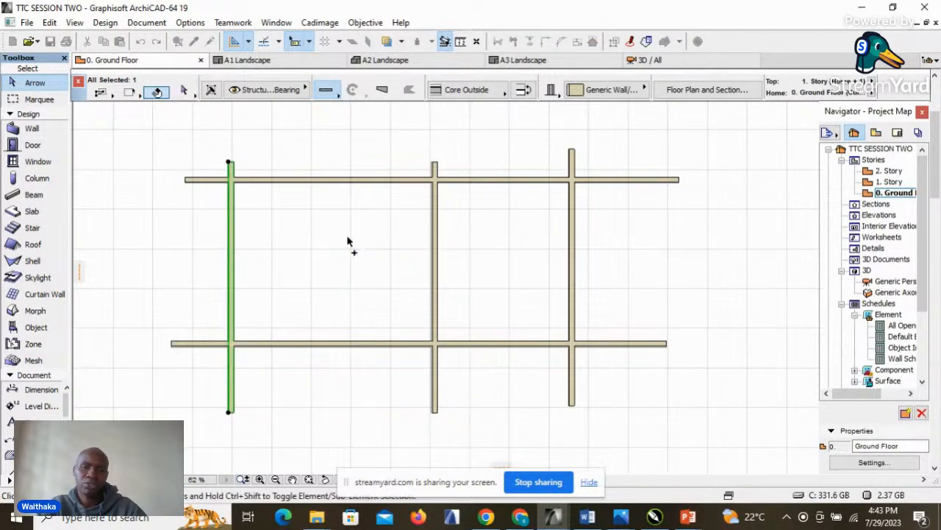
pyautogui.click(395, 254)
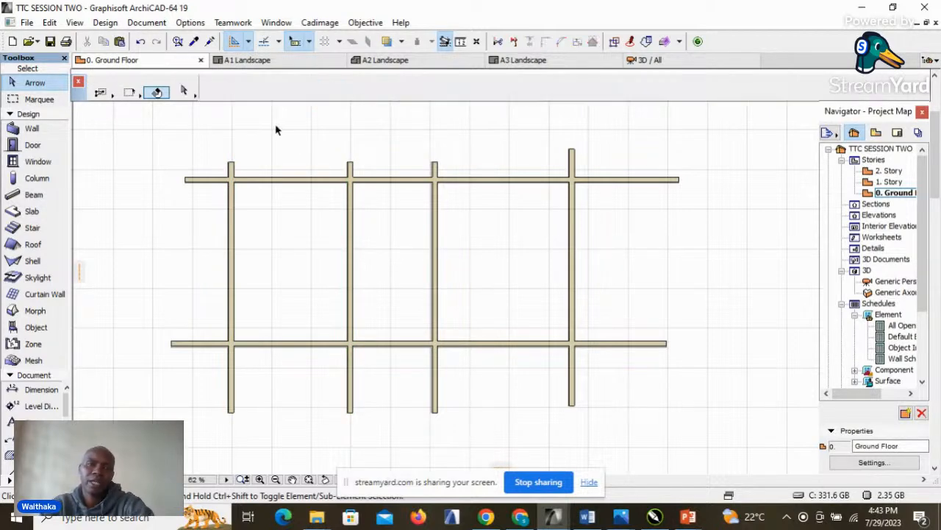
# Step: Undo both copies of the left vertical wall and clear the selection
pyautogui.click(140, 42)
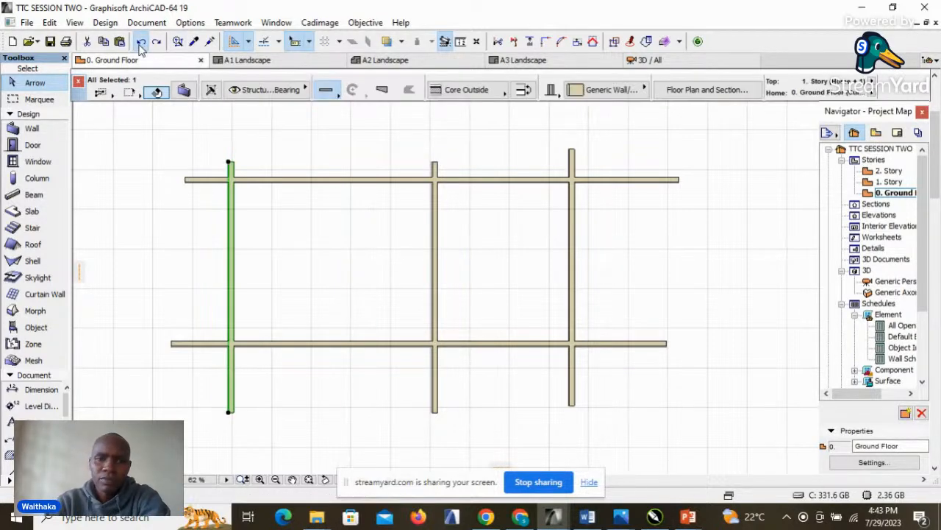
pyautogui.click(140, 43)
pyautogui.click(371, 265)
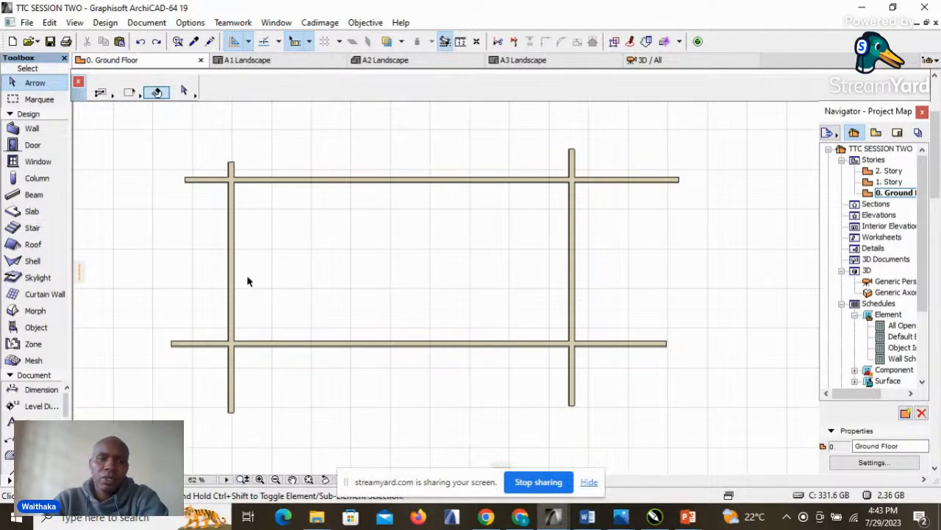
# Step: Practise selecting and deselecting the left vertical wall and the upper horizontal wall, ending with nothing selected
pyautogui.click(232, 263)
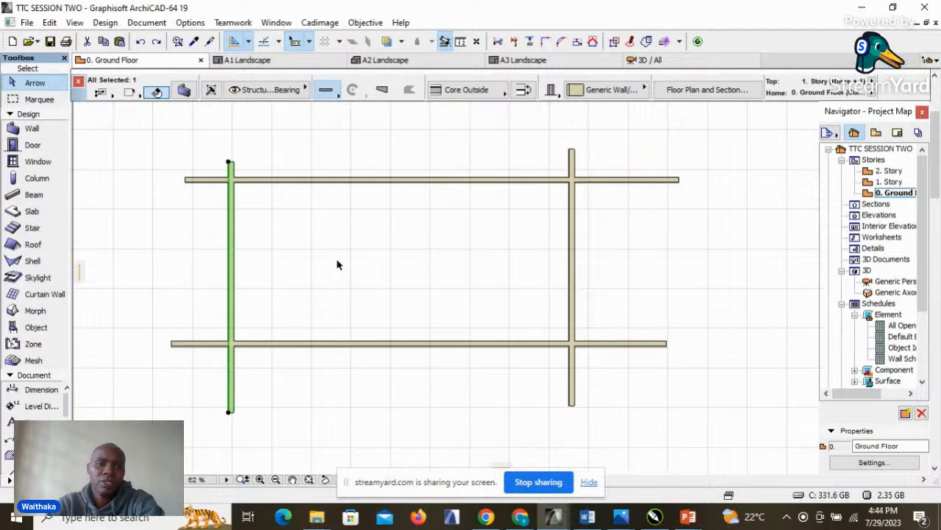
pyautogui.click(337, 268)
pyautogui.click(234, 244)
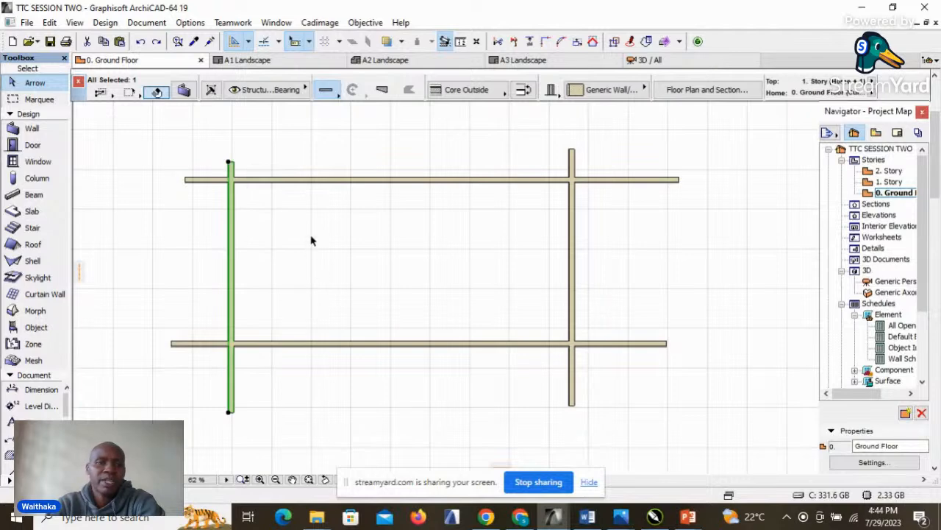
pyautogui.click(269, 248)
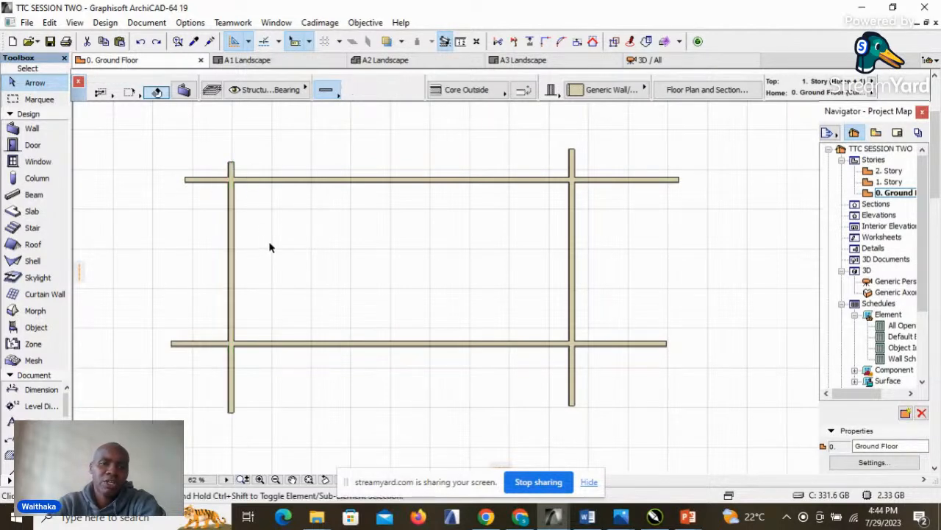
pyautogui.click(257, 182)
pyautogui.click(320, 228)
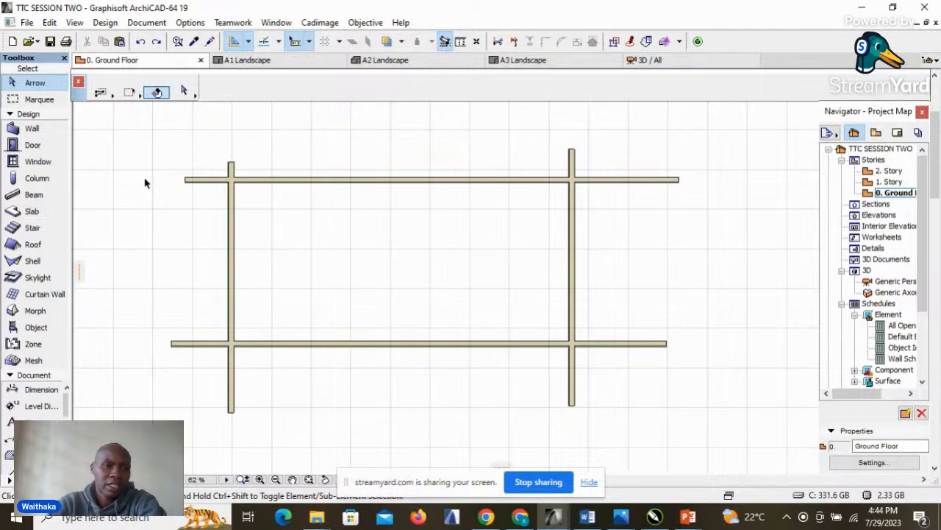
# Step: Switch to the Door tool and back to the Arrow tool, and select the left vertical wall
pyautogui.click(32, 145)
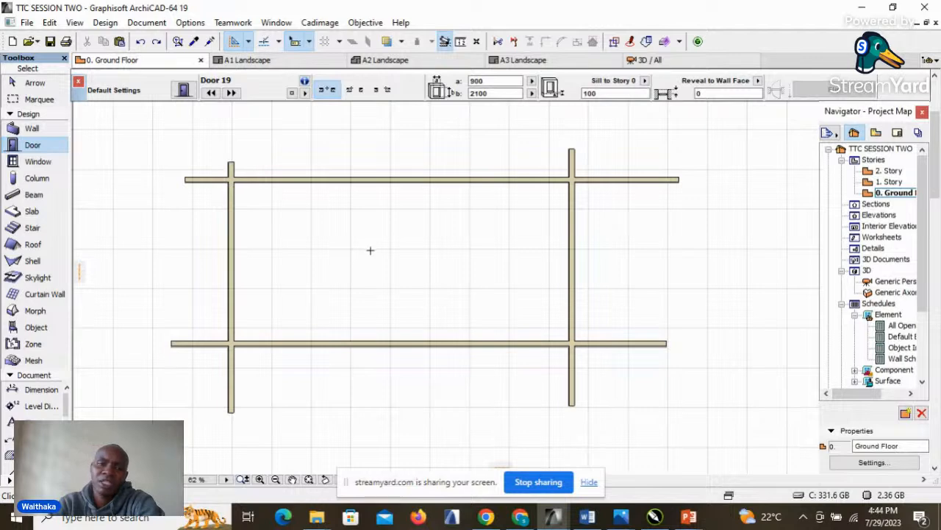
pyautogui.click(35, 83)
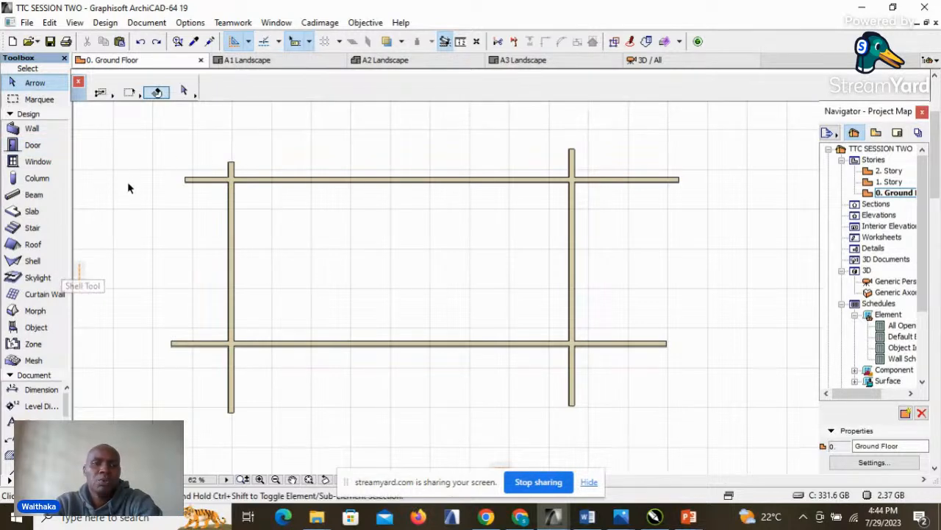
pyautogui.click(232, 256)
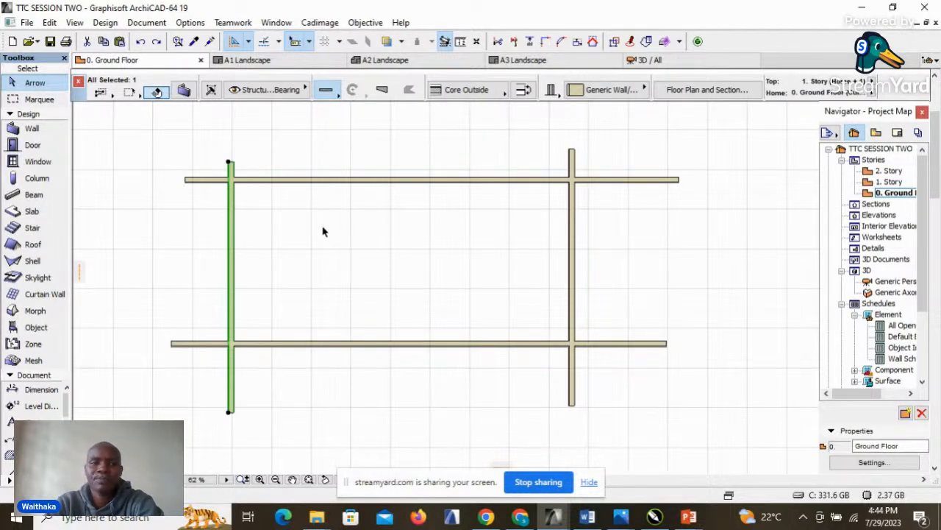
# Step: Reselect the left vertical wall and view its available Move commands without applying any of them
pyautogui.click(257, 245)
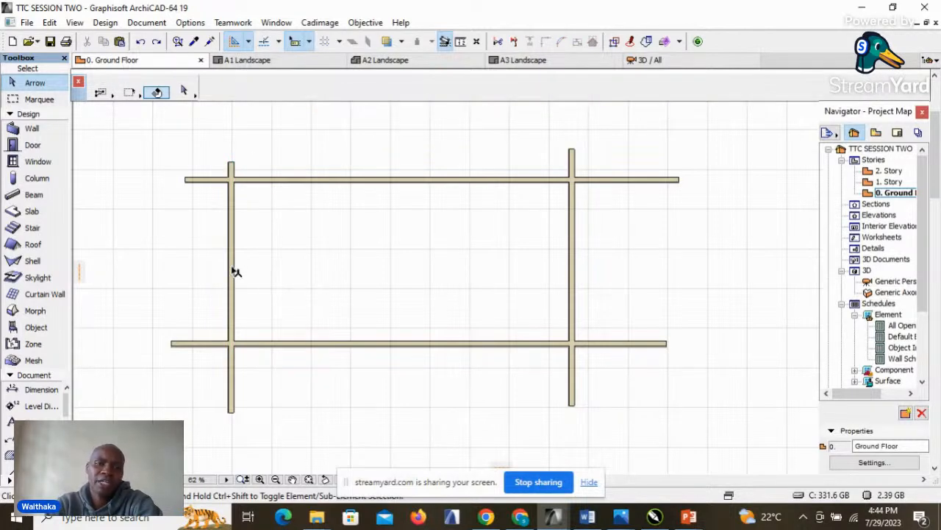
pyautogui.click(234, 271)
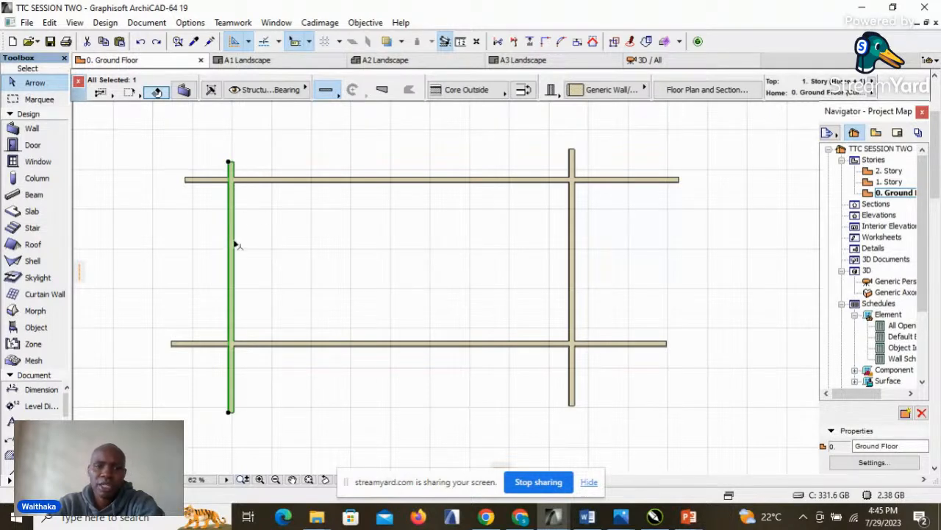
pyautogui.rightClick(252, 227)
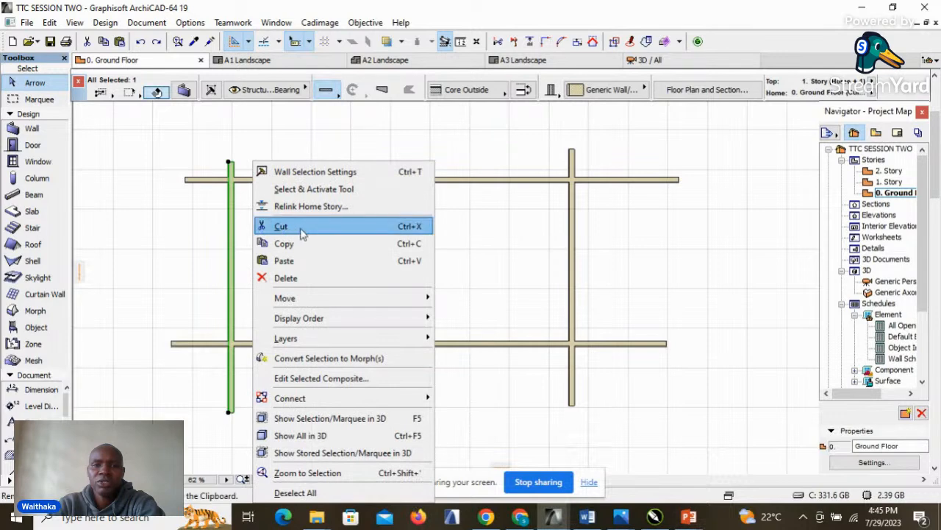
pyautogui.moveTo(370, 299)
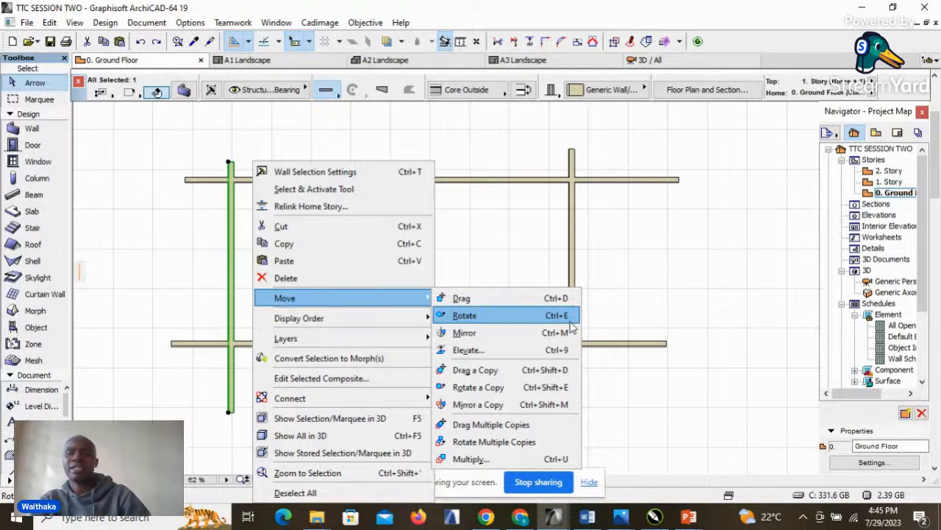
pyautogui.click(625, 299)
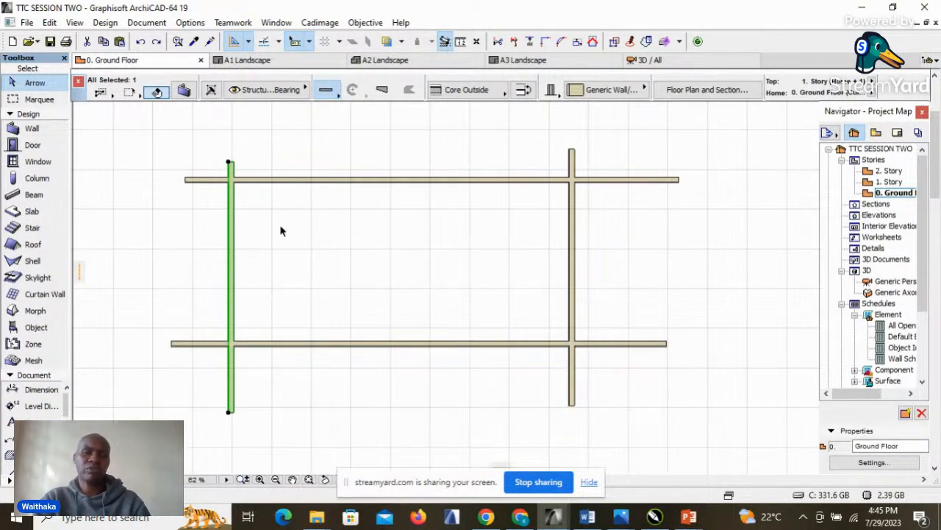
# Step: Rotate the left vertical wall 45° clockwise about a point near the middle of its length
pyautogui.click(320, 285)
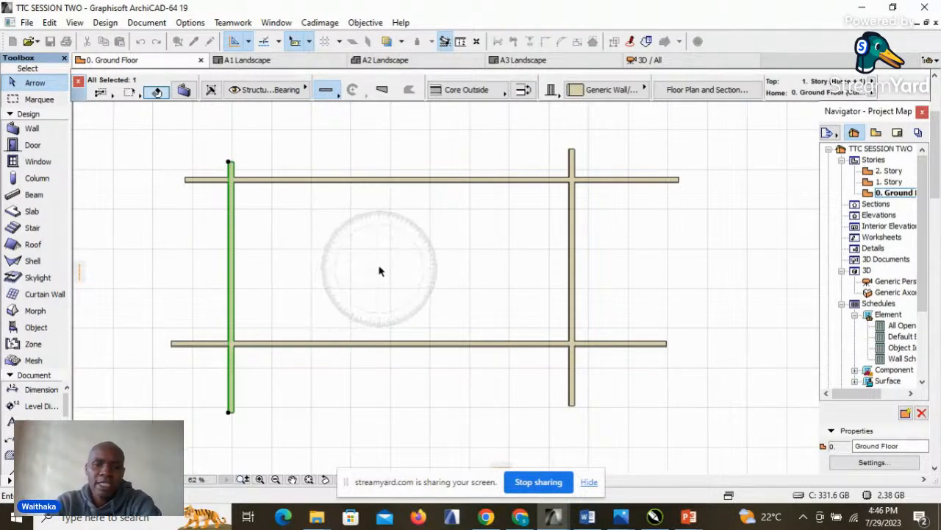
pyautogui.scroll(2, 339, 257)
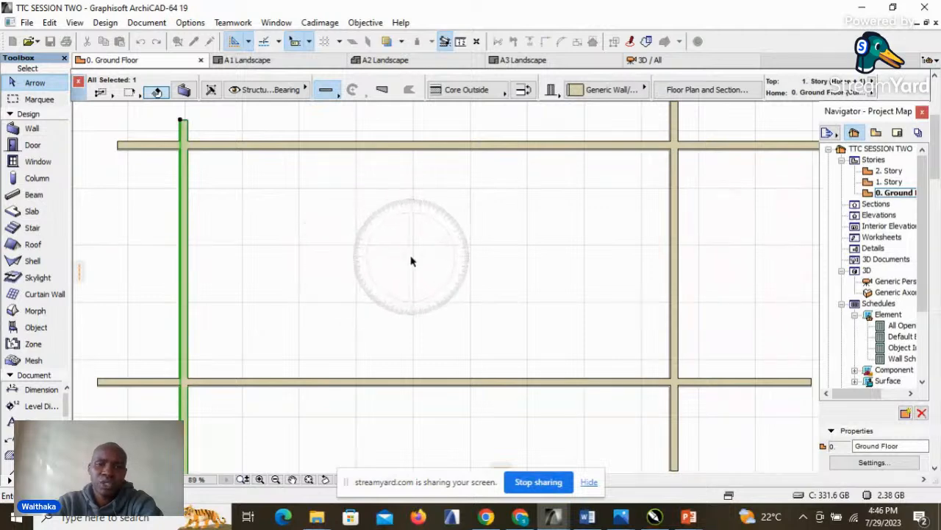
pyautogui.scroll(-1, 411, 261)
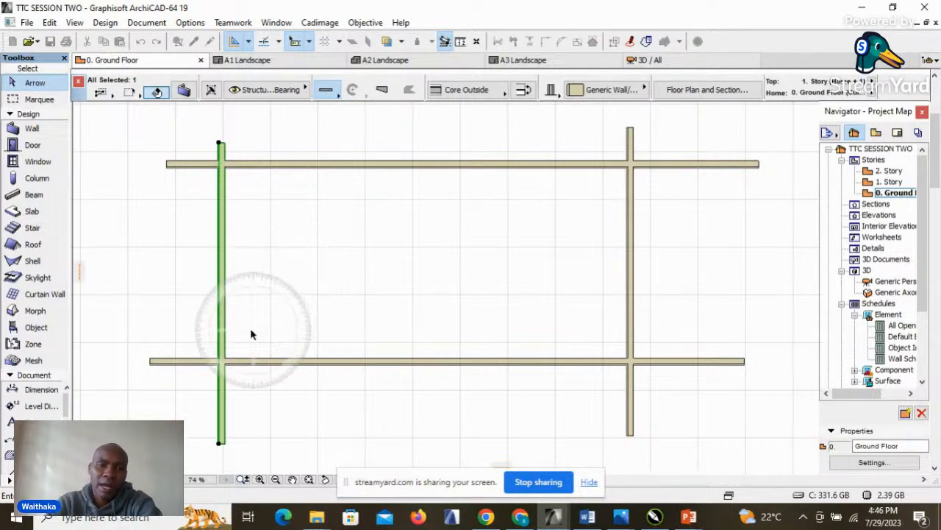
pyautogui.click(222, 292)
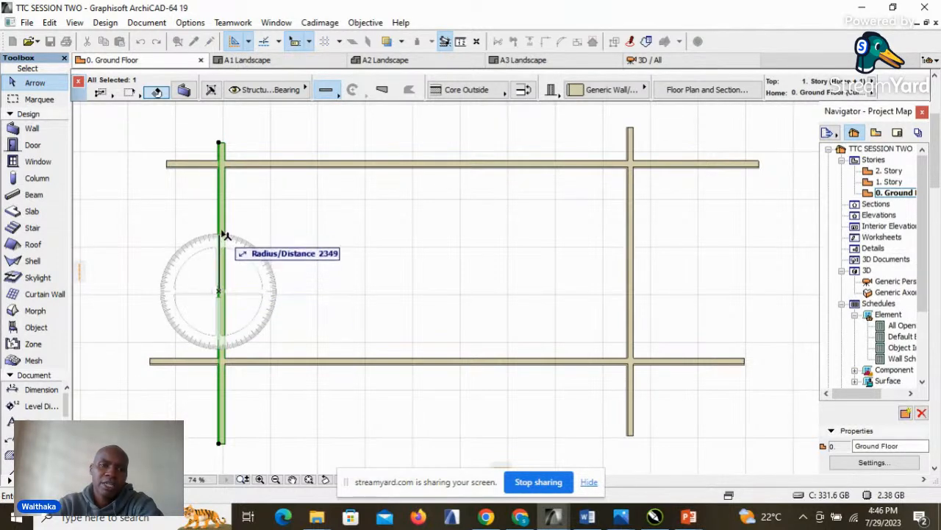
pyautogui.click(222, 225)
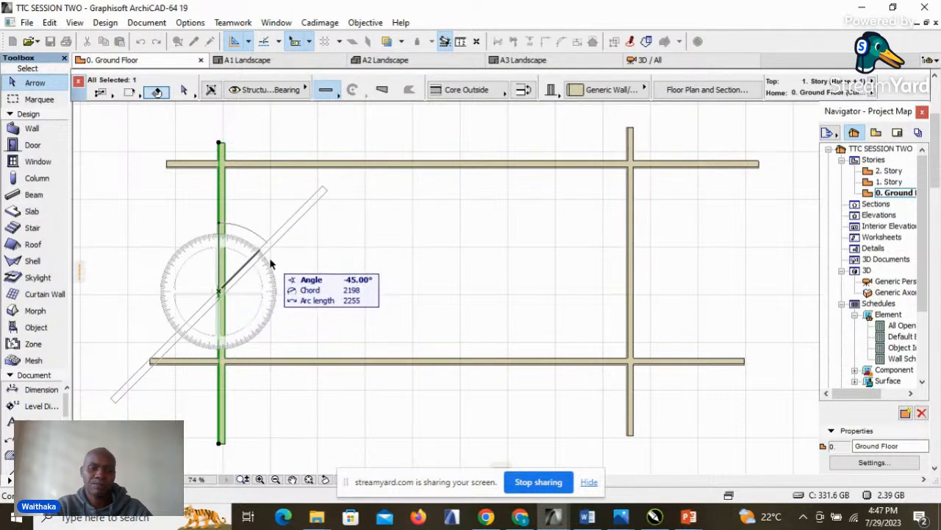
pyautogui.click(334, 214)
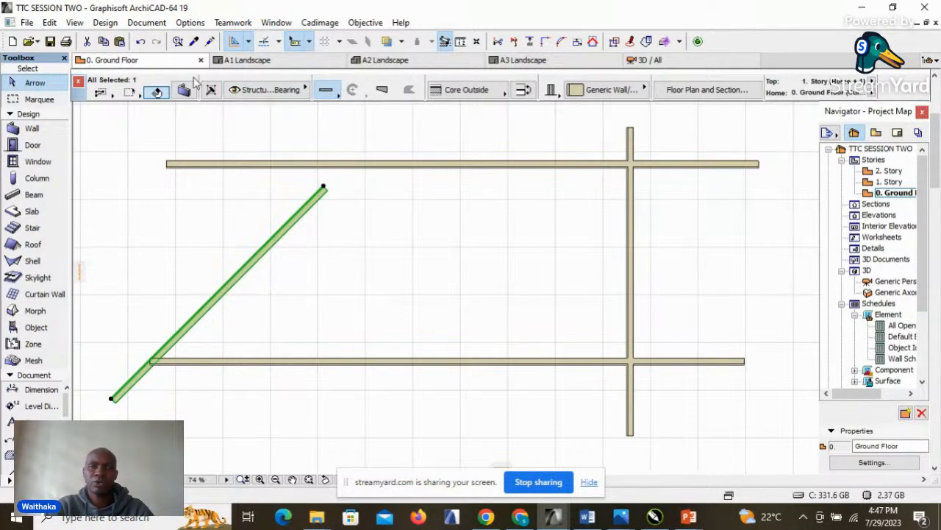
# Step: Undo the 45° rotation and reselect the left vertical wall
pyautogui.click(140, 41)
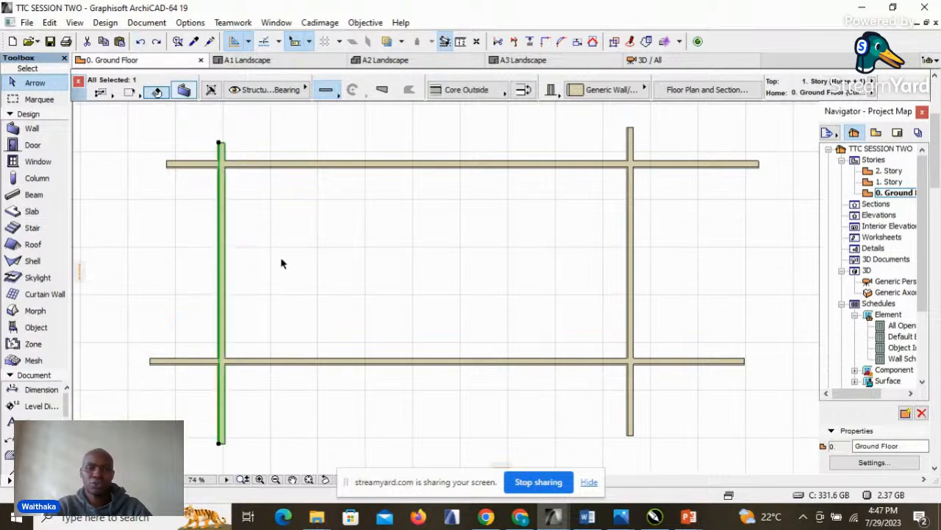
pyautogui.click(227, 271)
pyautogui.click(224, 271)
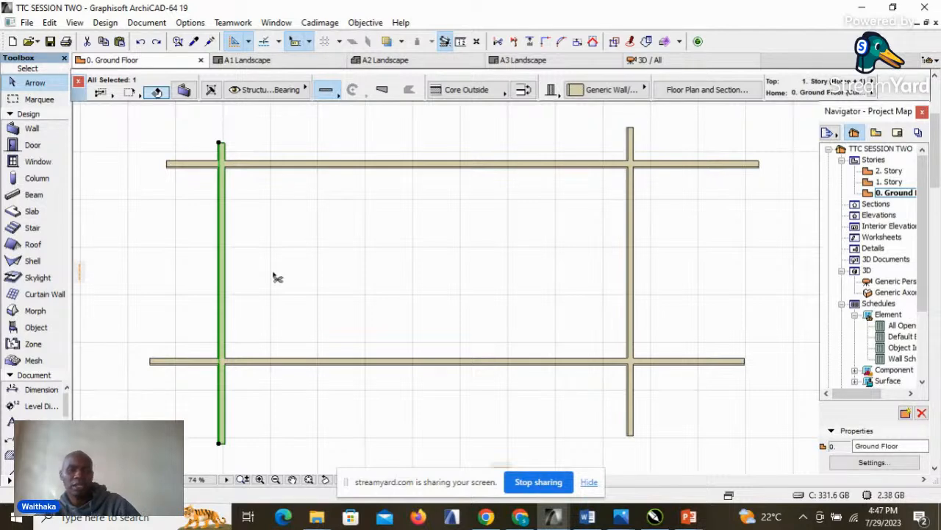
# Step: Rotate the left vertical wall 90° clockwise about a point along its length so it lies horizontally
pyautogui.hotkey('ctrl', 'e')
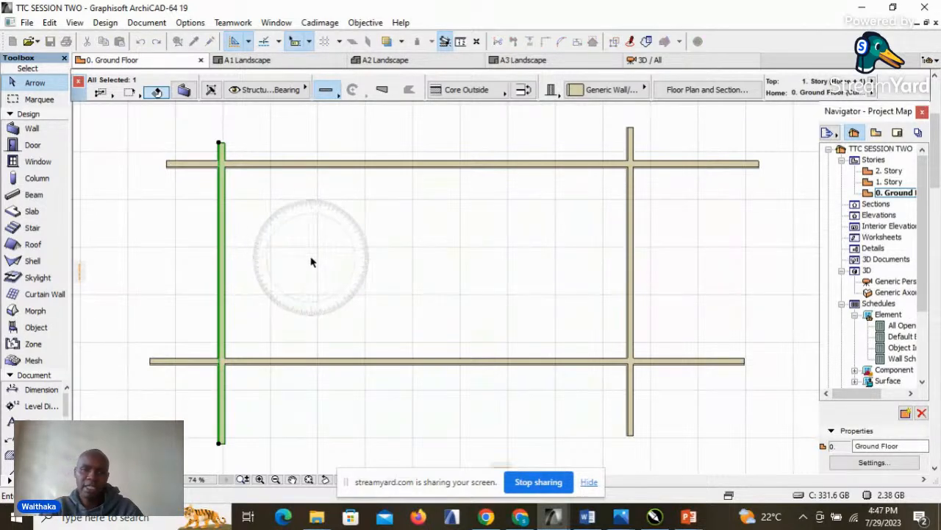
pyautogui.click(223, 302)
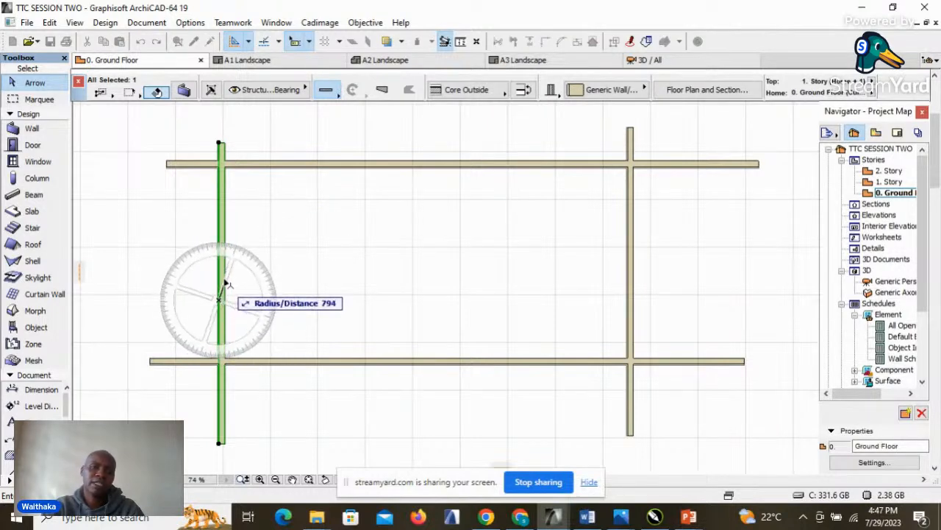
pyautogui.click(222, 224)
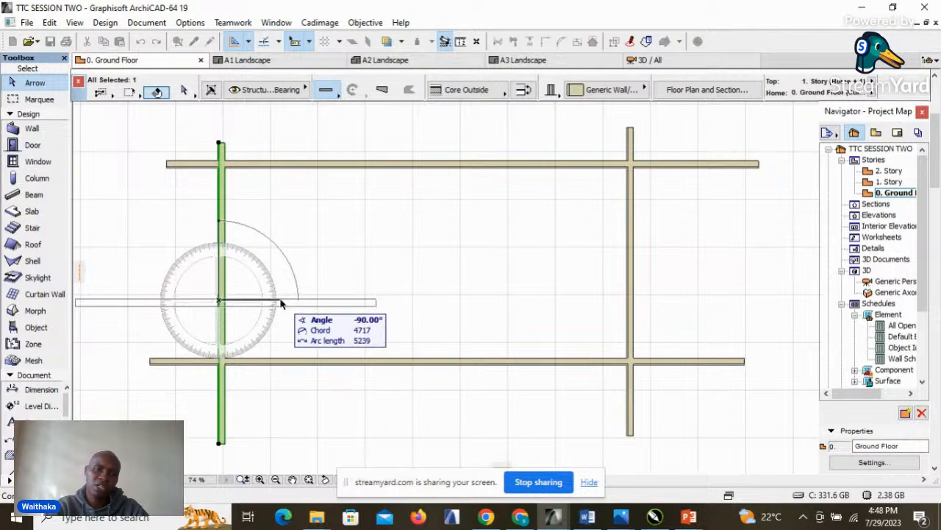
pyautogui.click(281, 302)
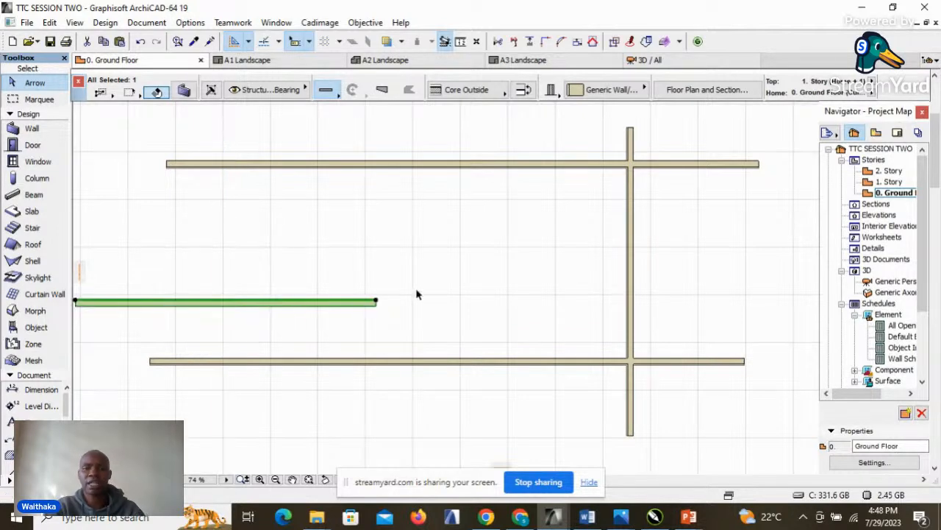
# Step: Undo the 90° rotation of the left wall
pyautogui.scroll(-2, 450, 296)
pyautogui.scroll(3, 307, 313)
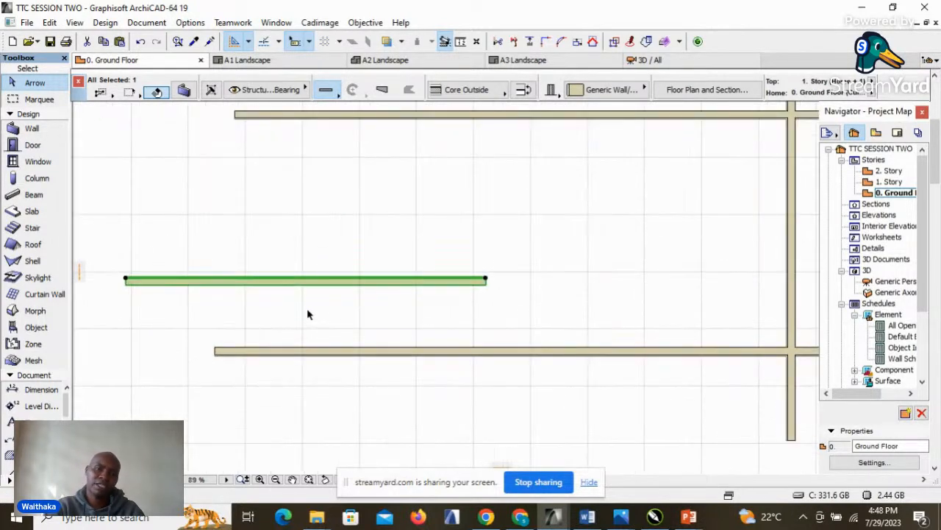
pyautogui.click(140, 41)
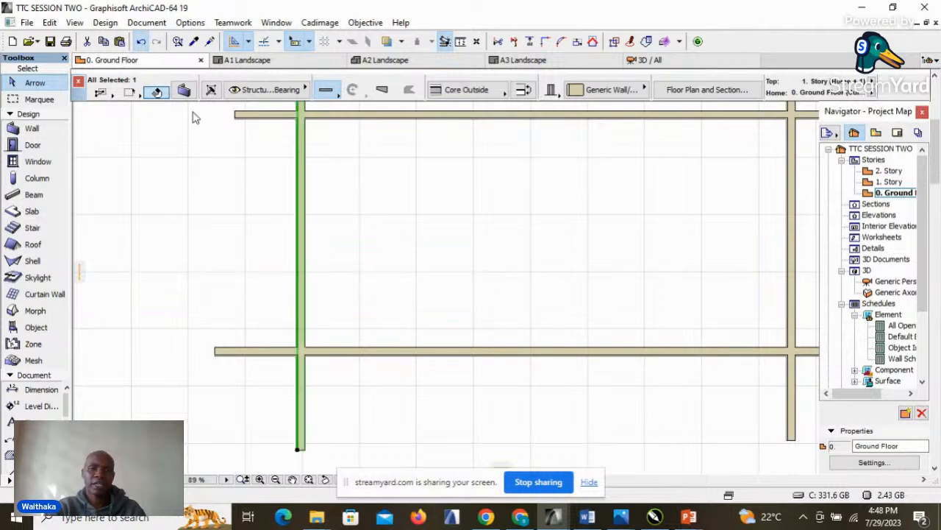
pyautogui.scroll(-6, 255, 265)
pyautogui.scroll(3, 261, 239)
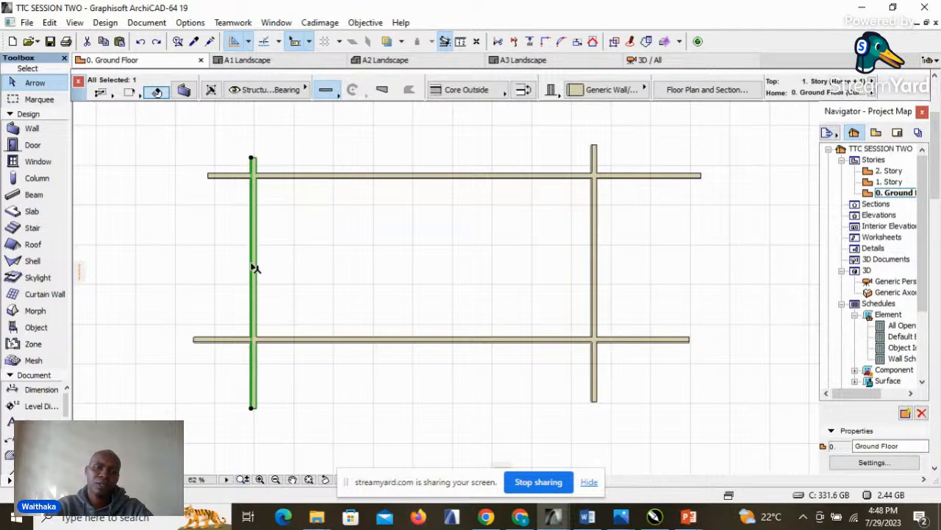
# Step: View the Rotate a Copy option among the left wall's Move commands, dismiss it and clear the selection
pyautogui.rightClick(293, 233)
pyautogui.moveTo(382, 301)
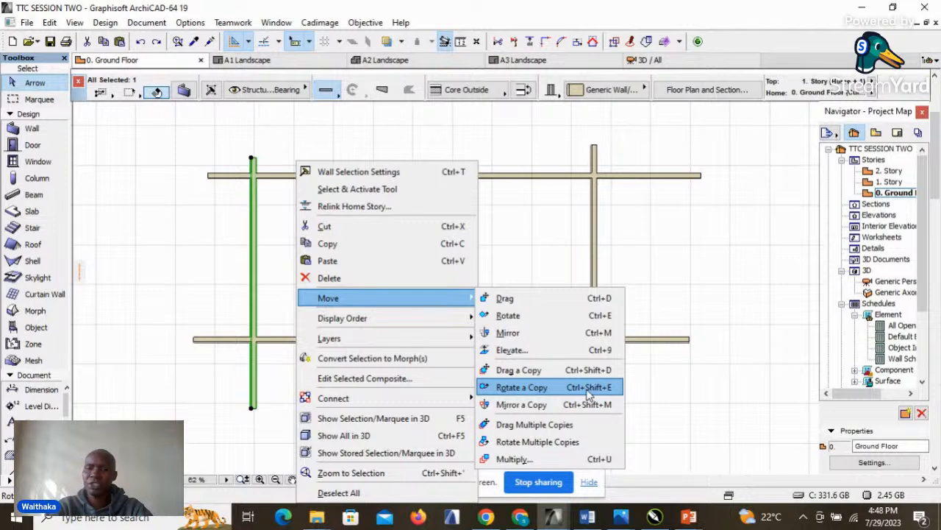
pyautogui.click(548, 250)
pyautogui.click(283, 287)
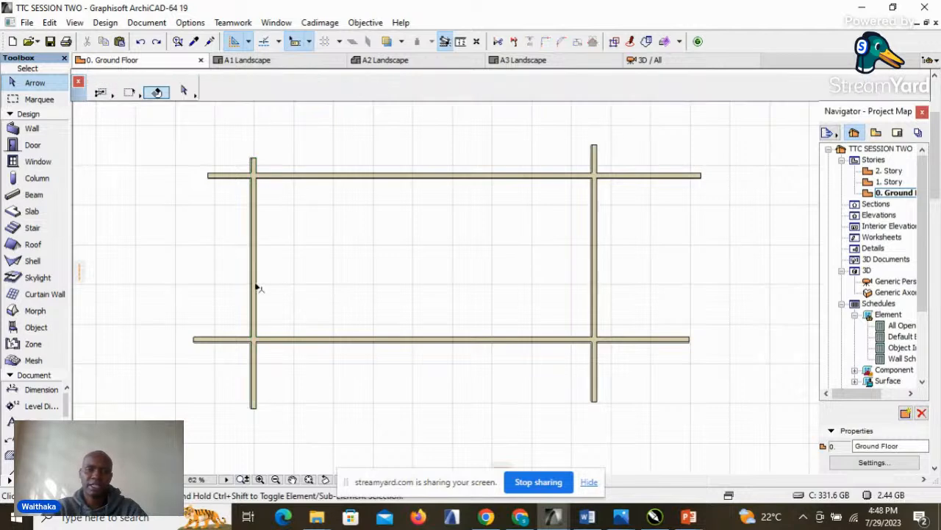
# Step: Rotate a copy of the left vertical wall 90° clockwise about a point between the horizontal walls, and clear the selection
pyautogui.click(254, 287)
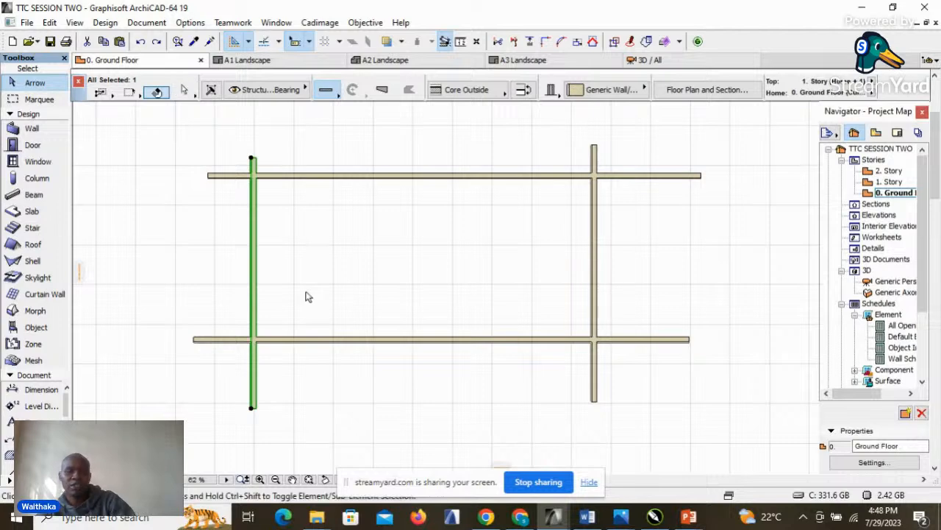
pyautogui.hotkey('ctrl', 'd')
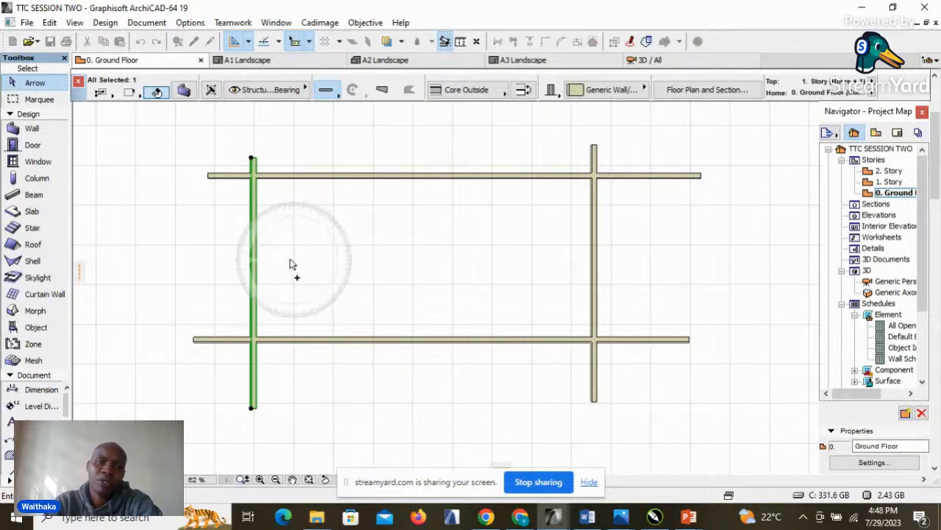
pyautogui.scroll(3, 261, 187)
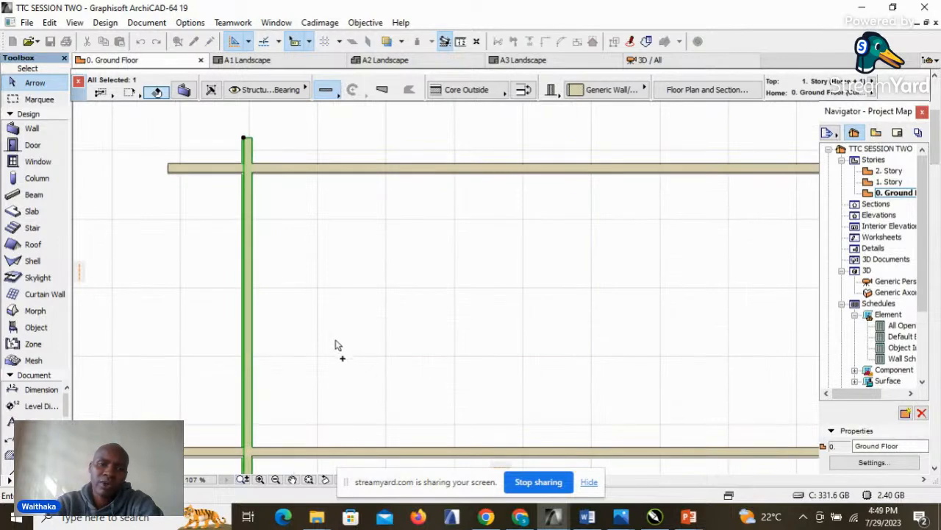
pyautogui.click(248, 377)
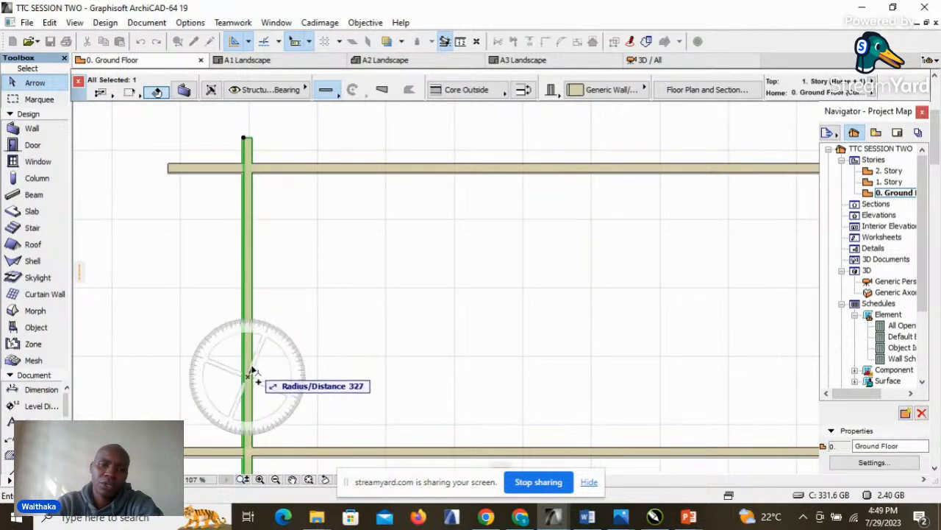
pyautogui.click(248, 269)
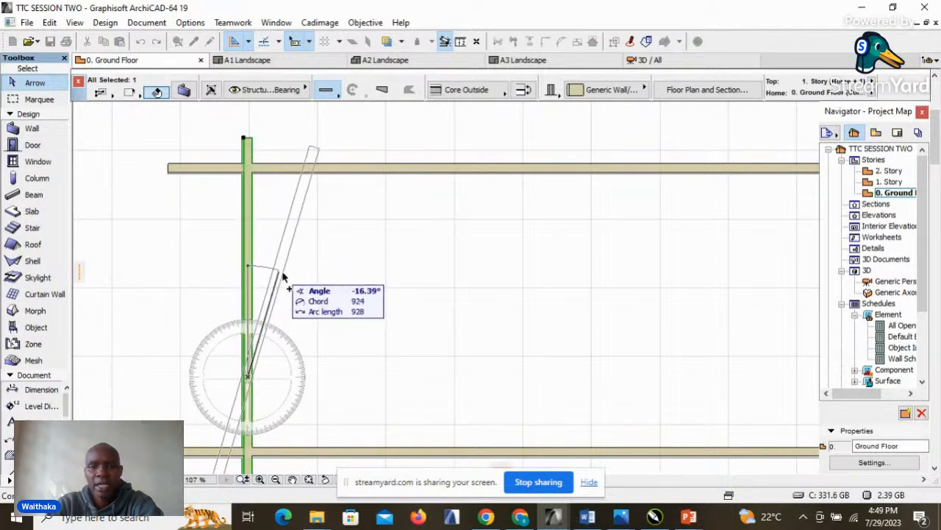
pyautogui.click(330, 362)
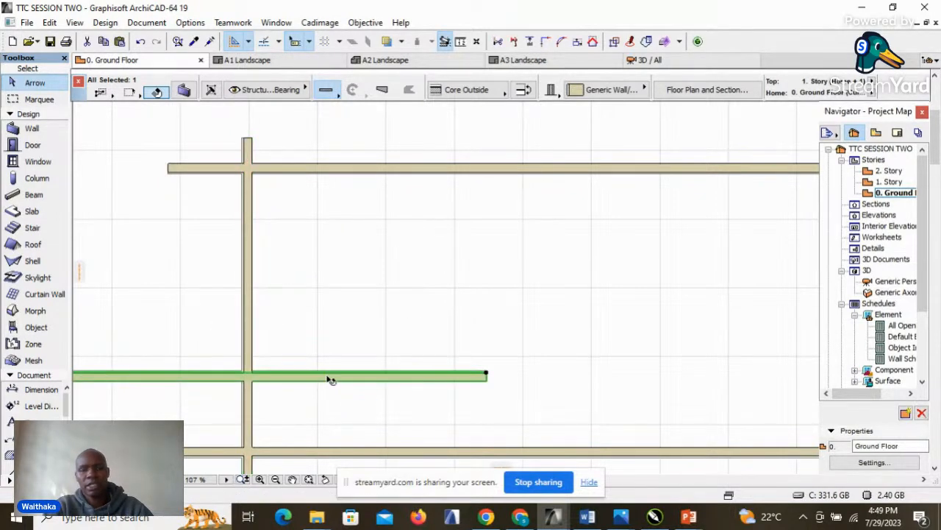
pyautogui.scroll(-3, 403, 305)
pyautogui.scroll(3, 345, 355)
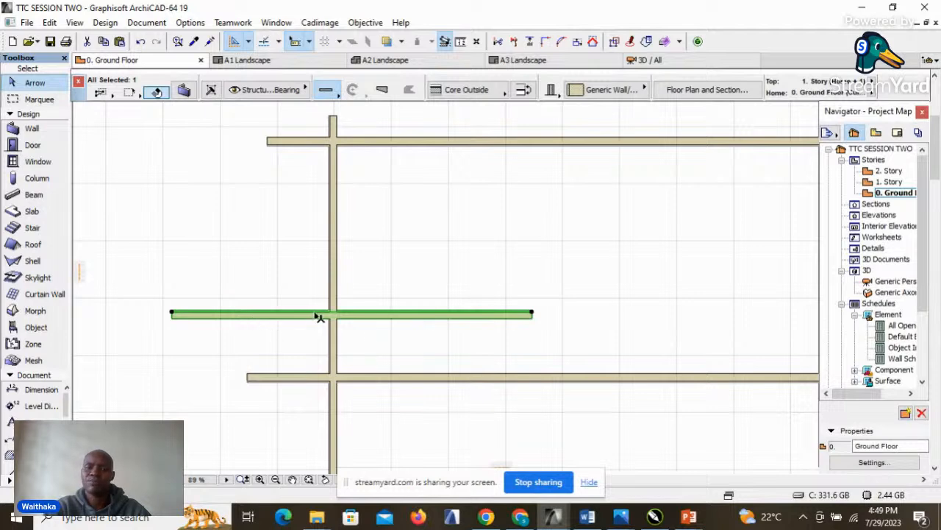
pyautogui.scroll(-1, 265, 219)
pyautogui.scroll(-1, 265, 218)
pyautogui.click(372, 302)
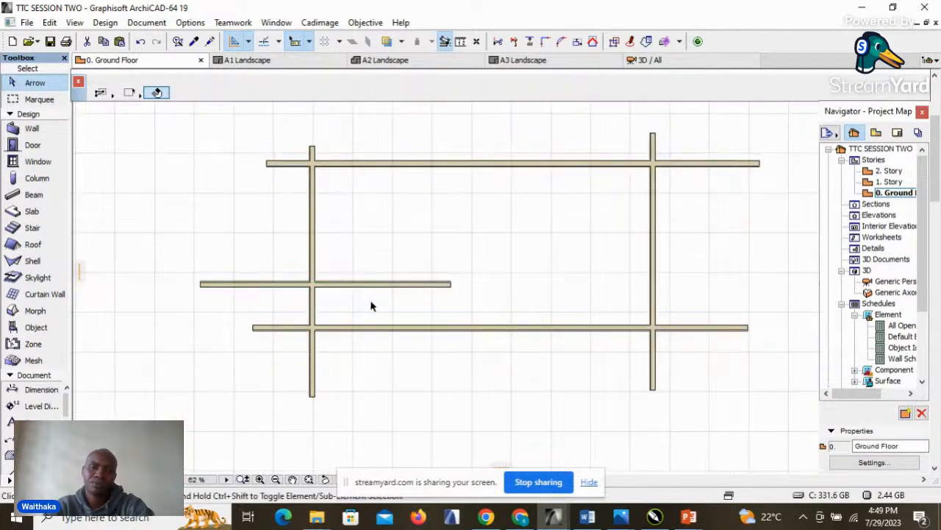
# Step: Undo the rotated horizontal copy and select the left vertical wall
pyautogui.scroll(3, 301, 297)
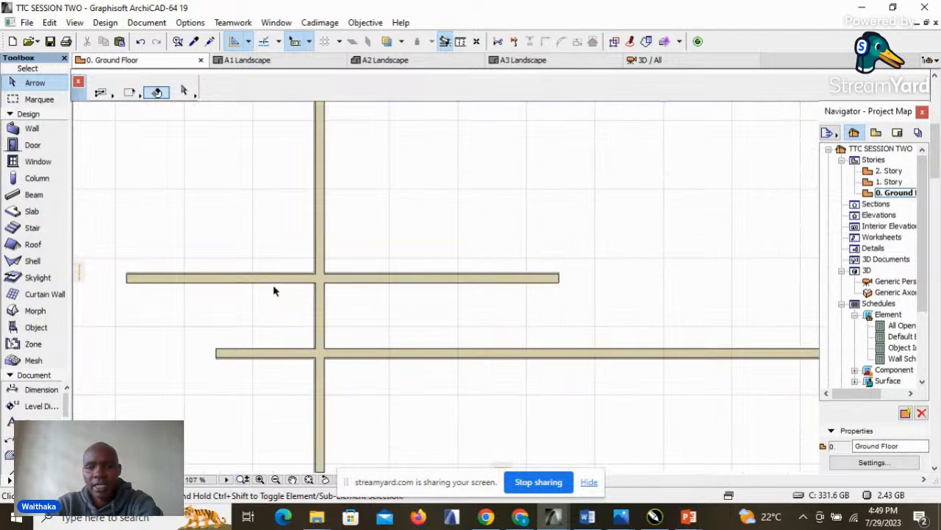
pyautogui.scroll(-3, 272, 290)
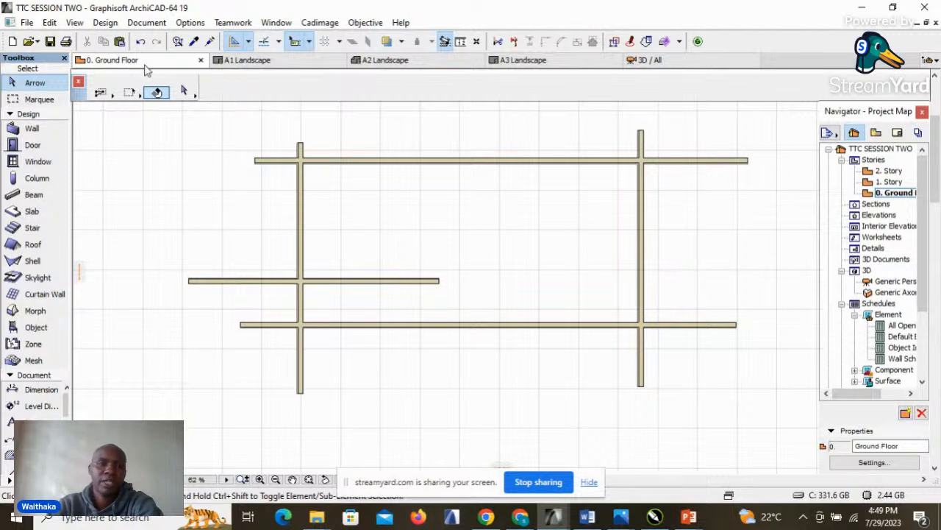
pyautogui.click(300, 232)
pyautogui.scroll(3, 304, 246)
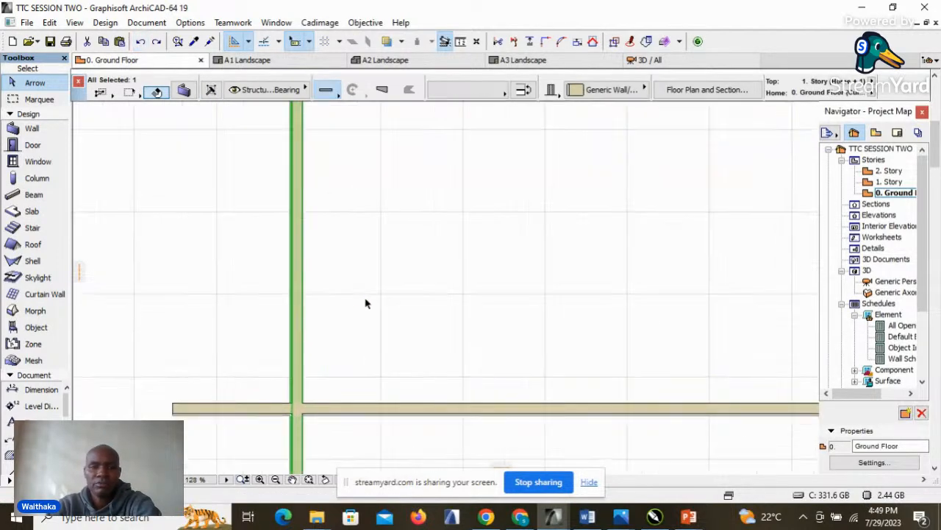
pyautogui.scroll(-3, 338, 305)
pyautogui.scroll(1, 344, 292)
# Step: Rotate a copy of the left vertical wall 90° clockwise about a point midway along it, and clear the selection
pyautogui.click(346, 309)
pyautogui.click(300, 298)
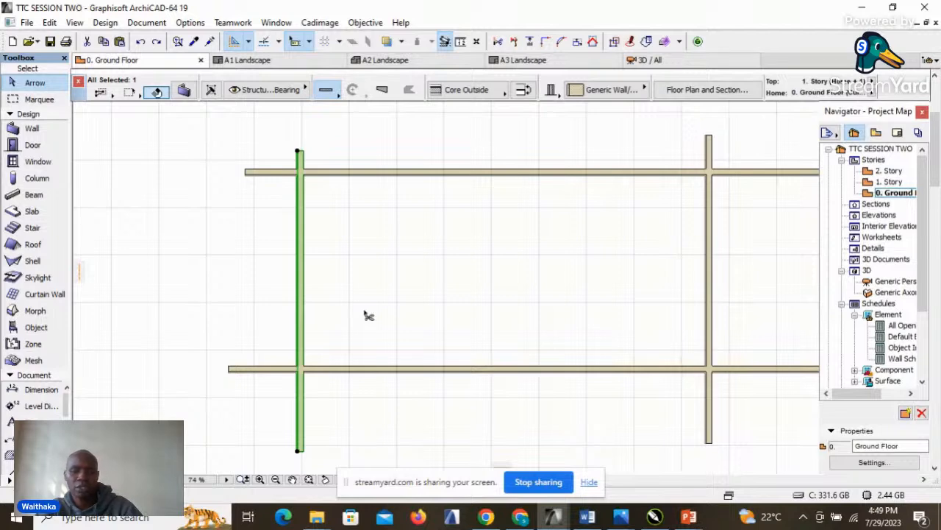
pyautogui.hotkey('ctrl', 'shift', 'e')
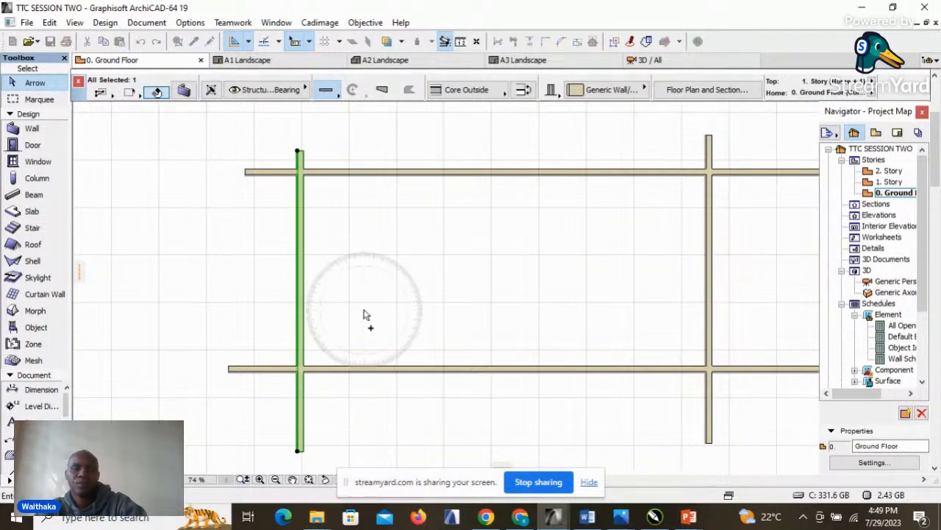
pyautogui.click(298, 307)
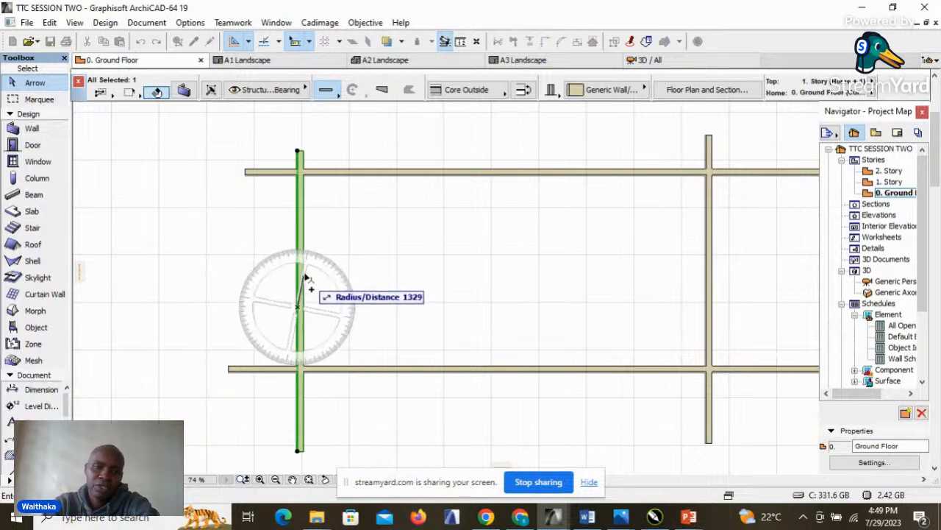
pyautogui.click(301, 236)
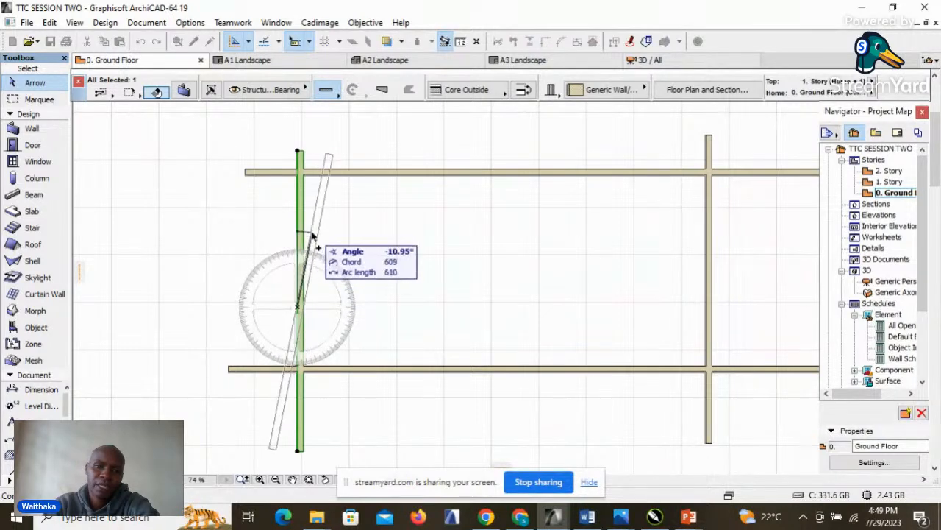
pyautogui.click(369, 317)
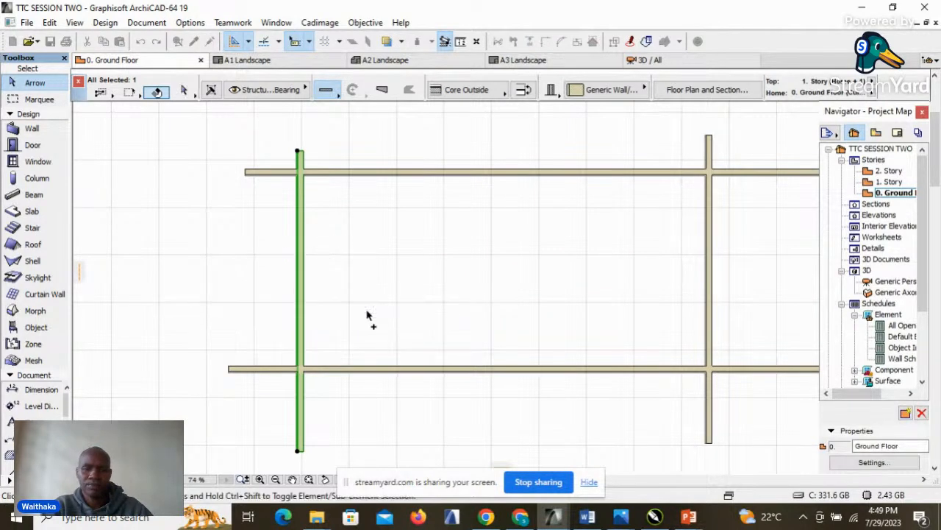
pyautogui.click(462, 272)
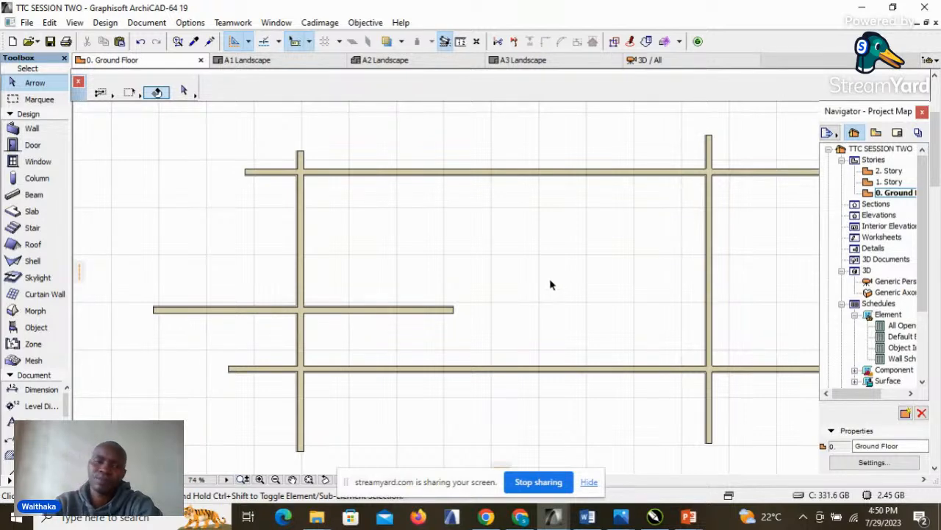
pyautogui.rightClick(506, 277)
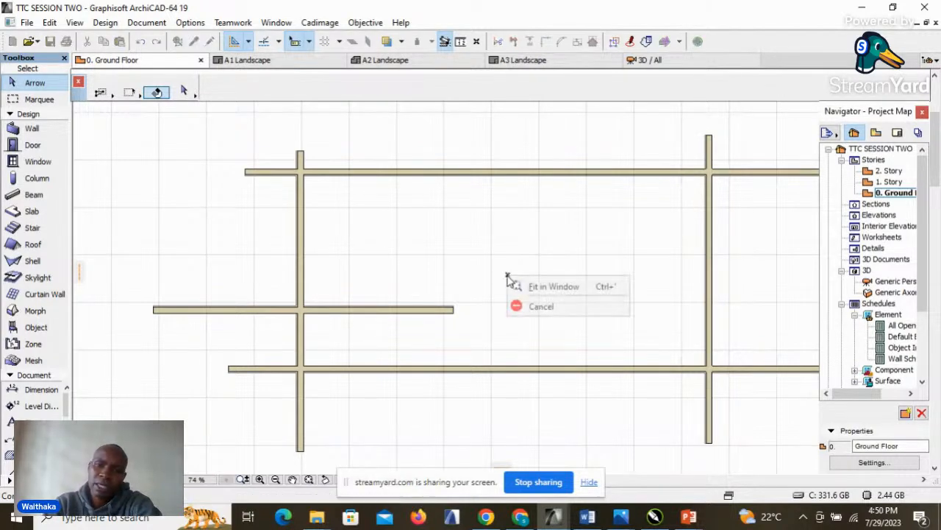
pyautogui.click(541, 307)
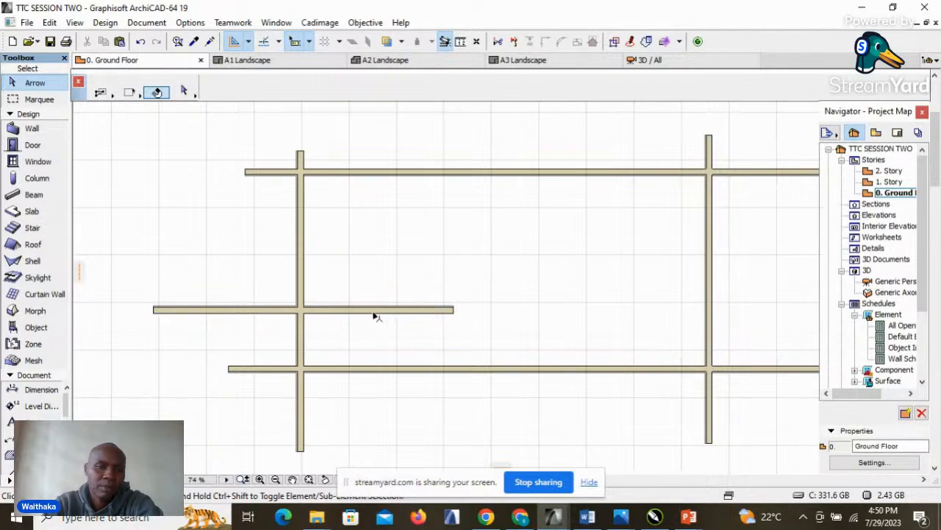
pyautogui.click(206, 310)
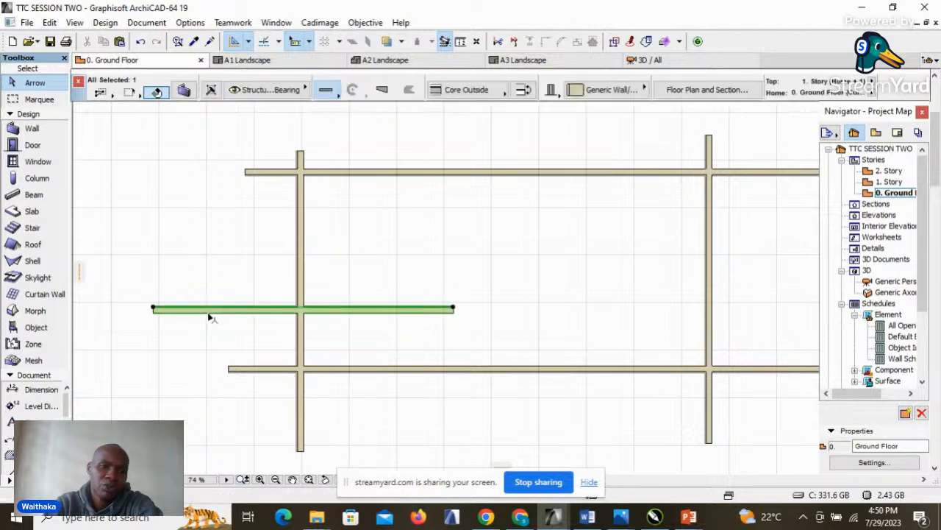
pyautogui.click(203, 268)
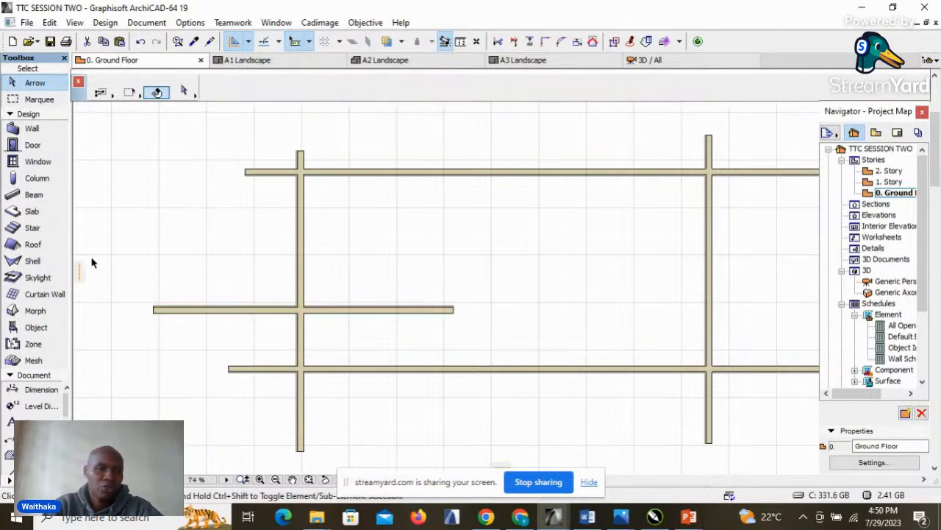
# Step: Set the Object tool's default to Designer Sofa 02 19 from the Couches and Sofas 19 library folder
pyautogui.click(36, 328)
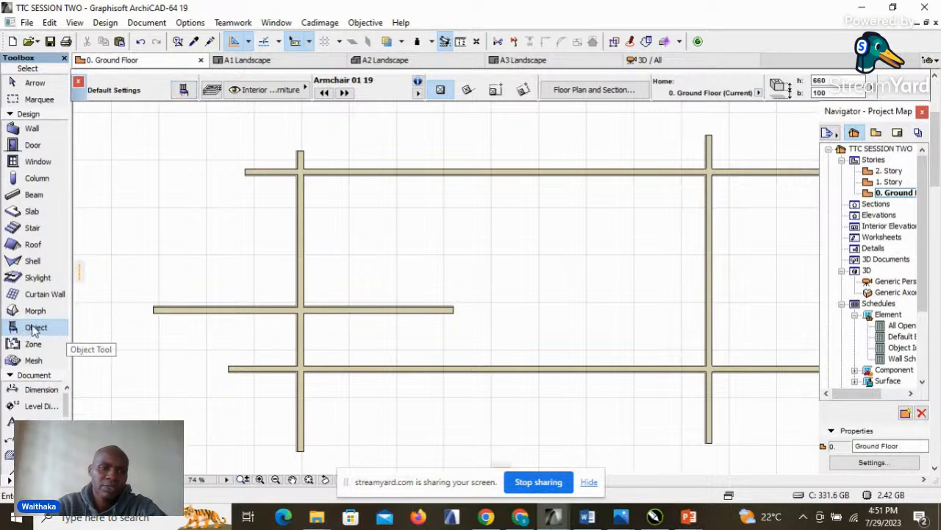
pyautogui.click(183, 89)
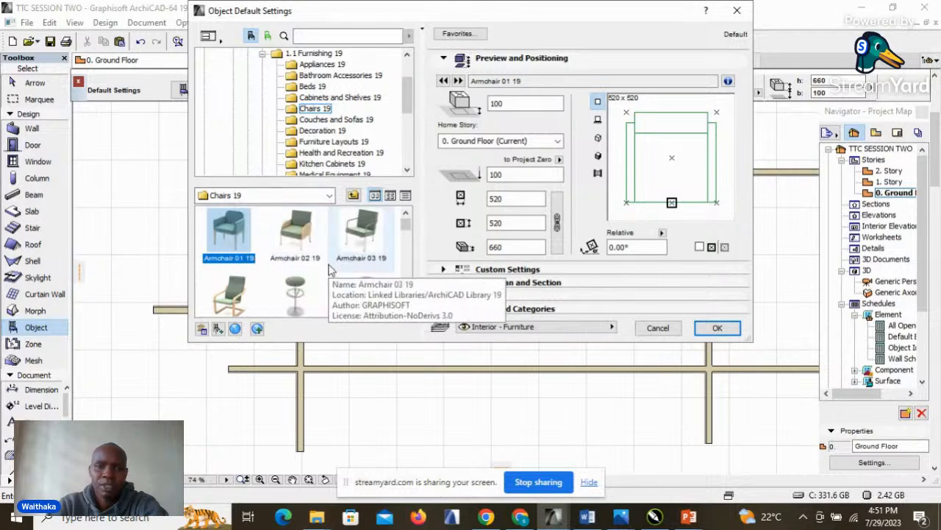
pyautogui.scroll(-3, 394, 266)
pyautogui.scroll(-6, 394, 266)
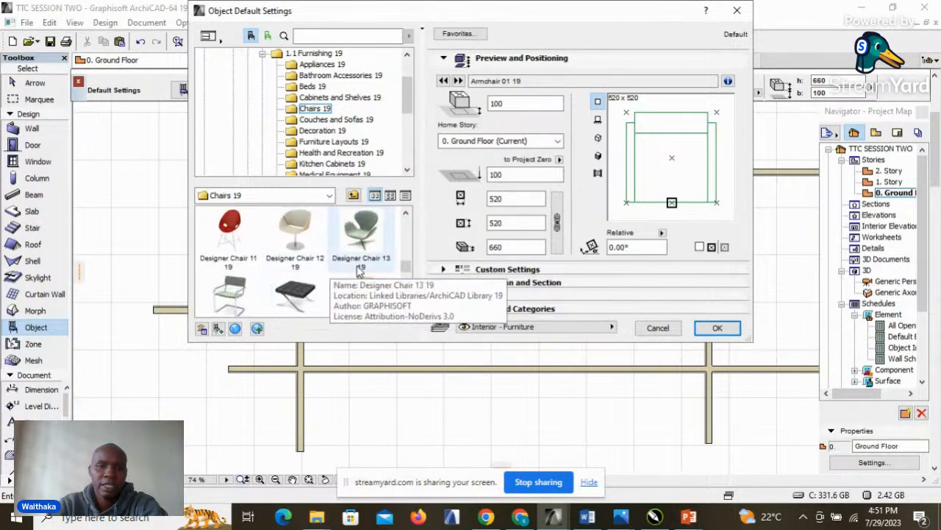
pyautogui.scroll(9, 321, 272)
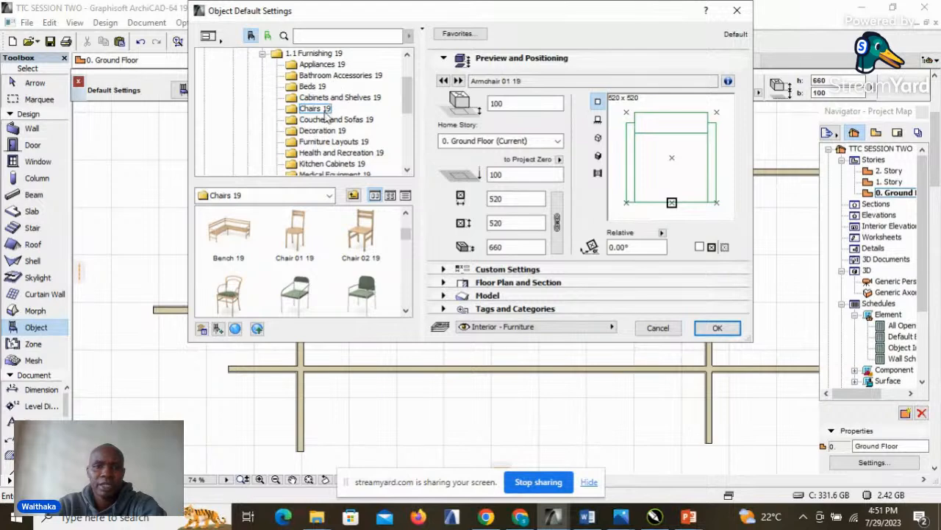
pyautogui.click(336, 119)
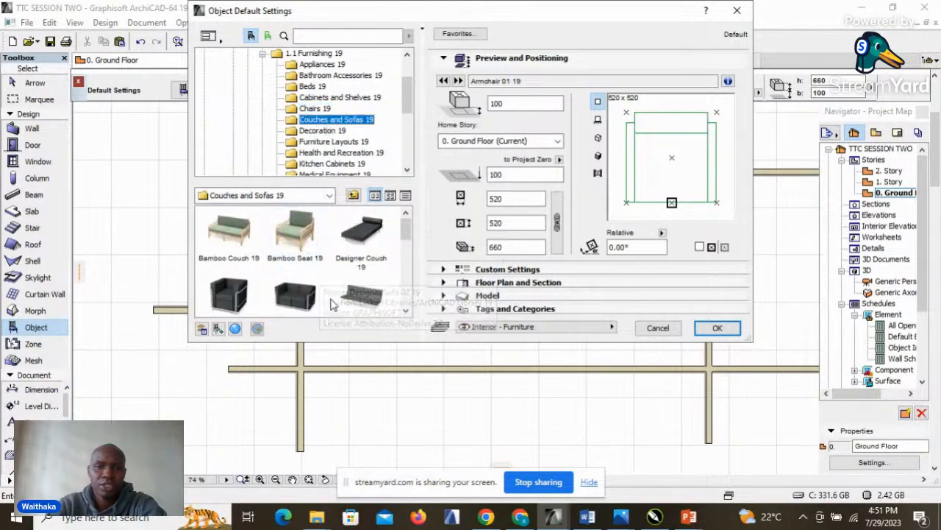
pyautogui.click(298, 294)
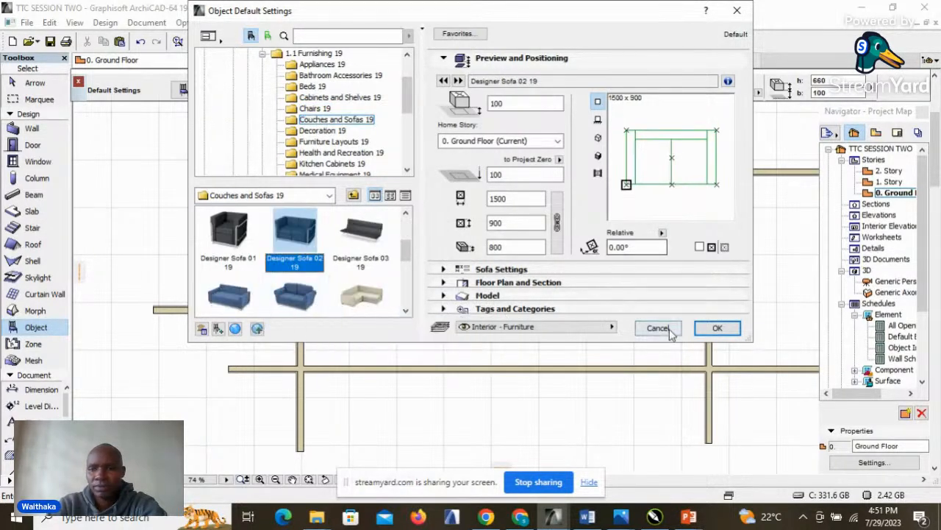
pyautogui.click(710, 328)
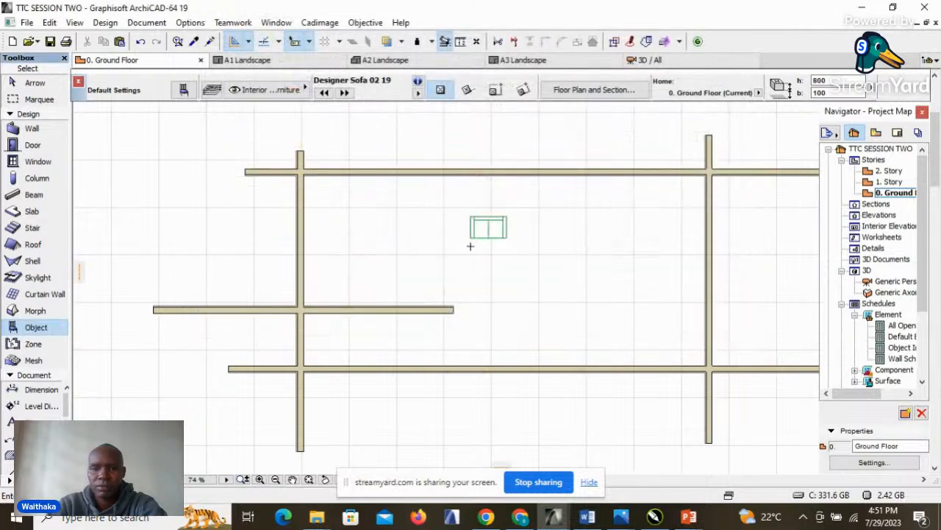
# Step: Place three sofas side by side in the upper part of the room between the two vertical walls
pyautogui.scroll(2, 492, 250)
pyautogui.scroll(-2, 447, 189)
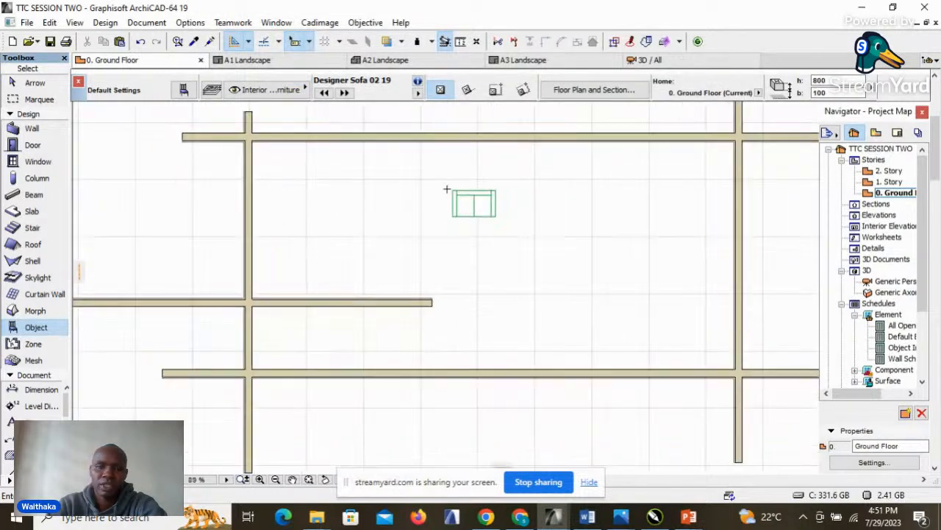
pyautogui.click(497, 195)
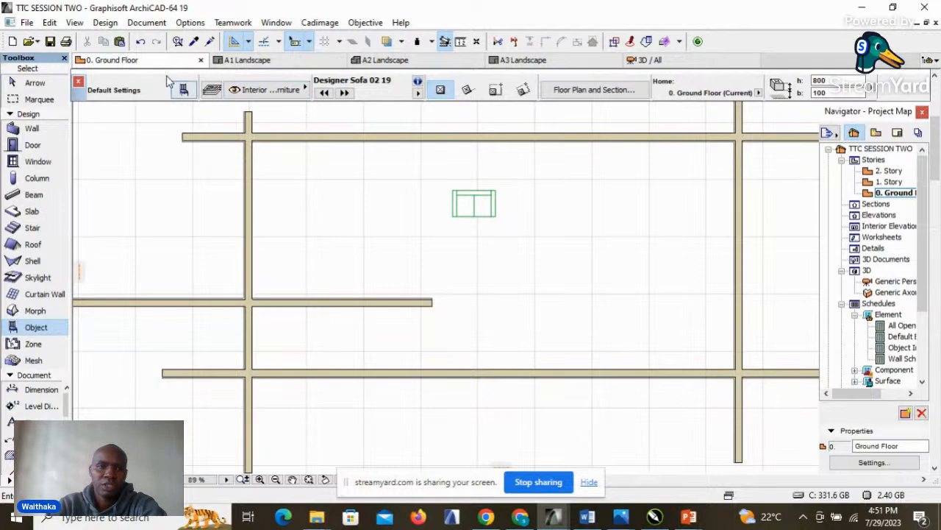
pyautogui.click(539, 201)
pyautogui.click(602, 207)
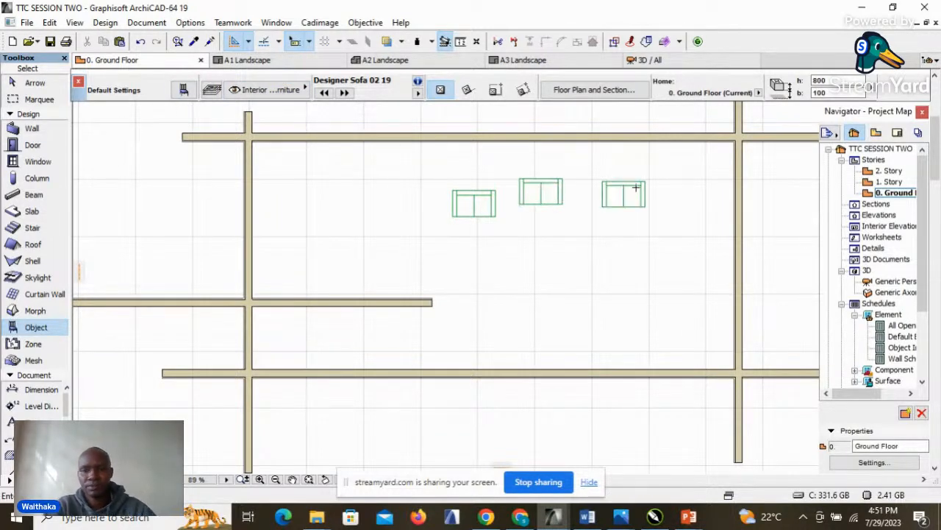
# Step: Move the middle sofa down level with the left sofa and clear the selection
pyautogui.scroll(2, 631, 188)
pyautogui.keyDown('shift'); pyautogui.click(518, 208); pyautogui.keyUp('shift')
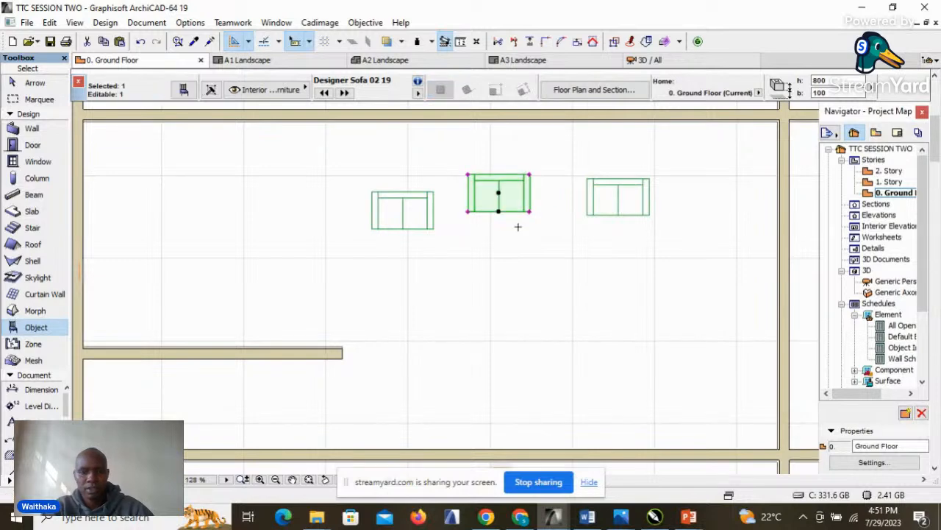
pyautogui.moveTo(516, 208); pyautogui.dragTo(506, 229)
pyautogui.press('Escape')
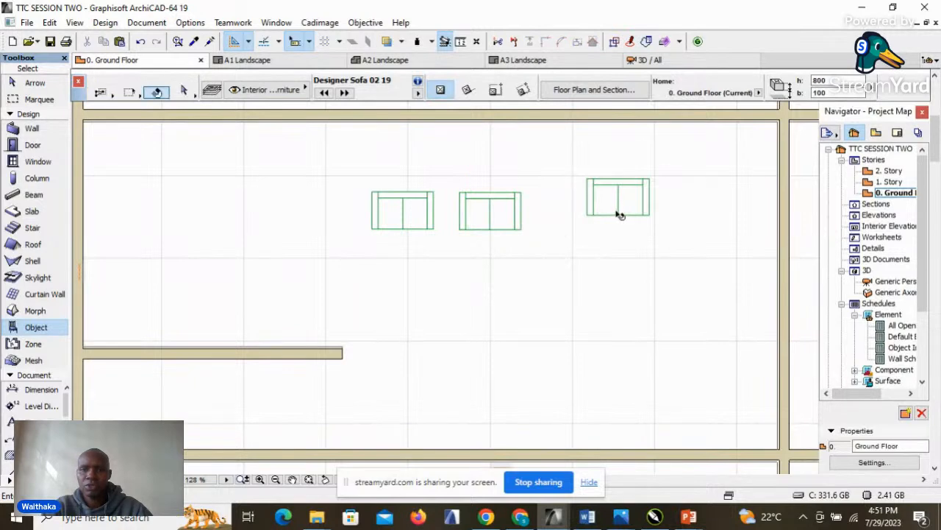
# Step: Move the right sofa to just below and right of the middle sofa, and clear the selection
pyautogui.keyDown('shift'); pyautogui.click(620, 215); pyautogui.keyUp('shift')
pyautogui.moveTo(614, 208); pyautogui.dragTo(553, 280)
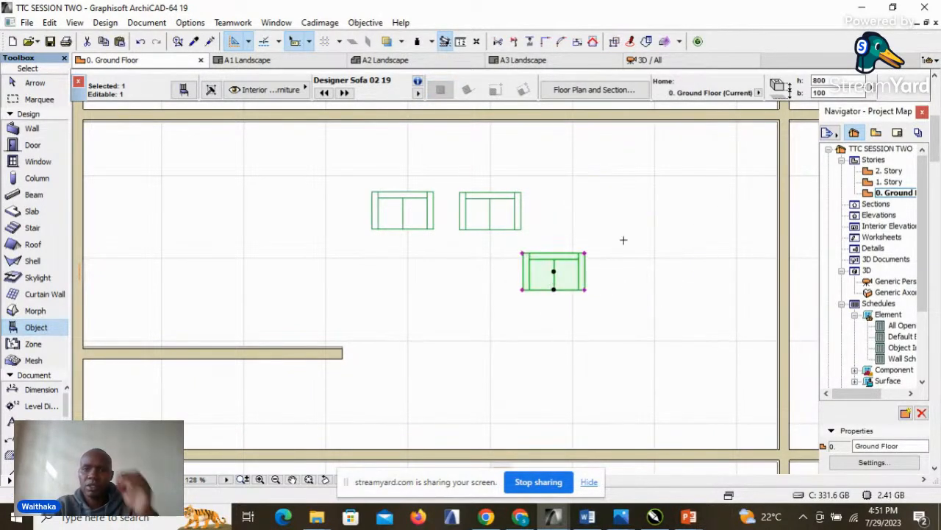
pyautogui.press('Escape')
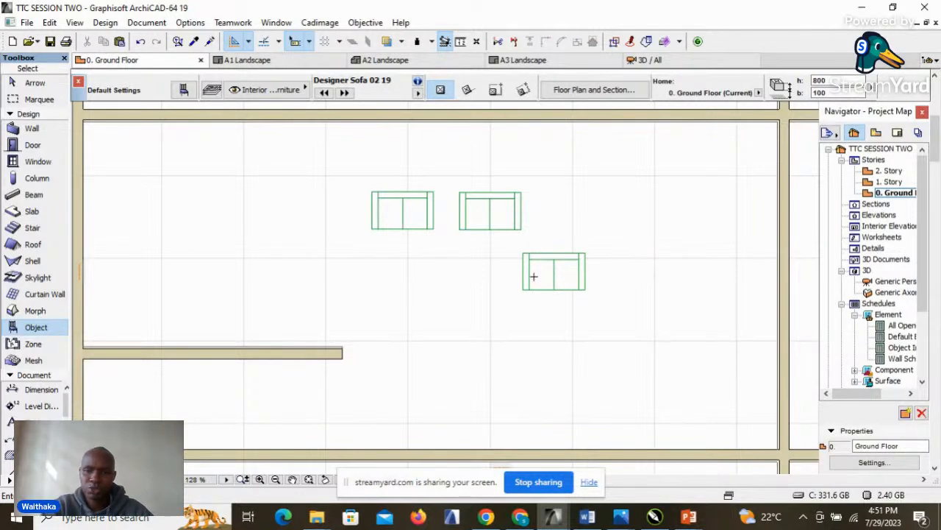
# Step: Switch to the Arrow tool and select the lower sofa
pyautogui.keyDown('shift'); pyautogui.click(571, 283); pyautogui.keyUp('shift')
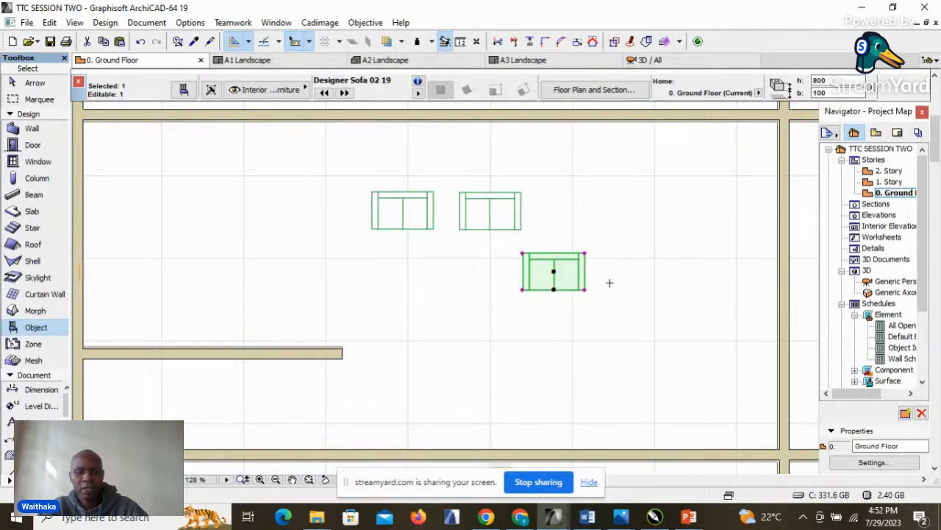
pyautogui.press('Escape')
pyautogui.click(35, 82)
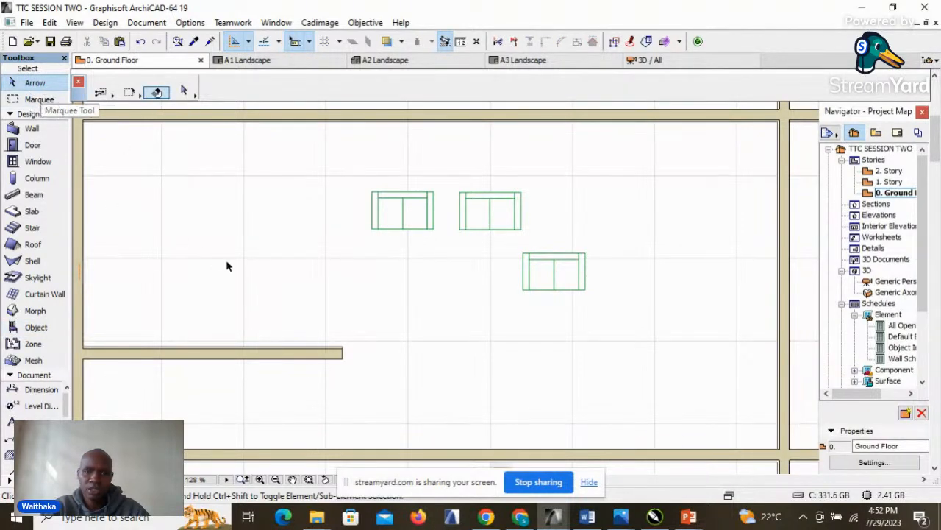
pyautogui.click(563, 286)
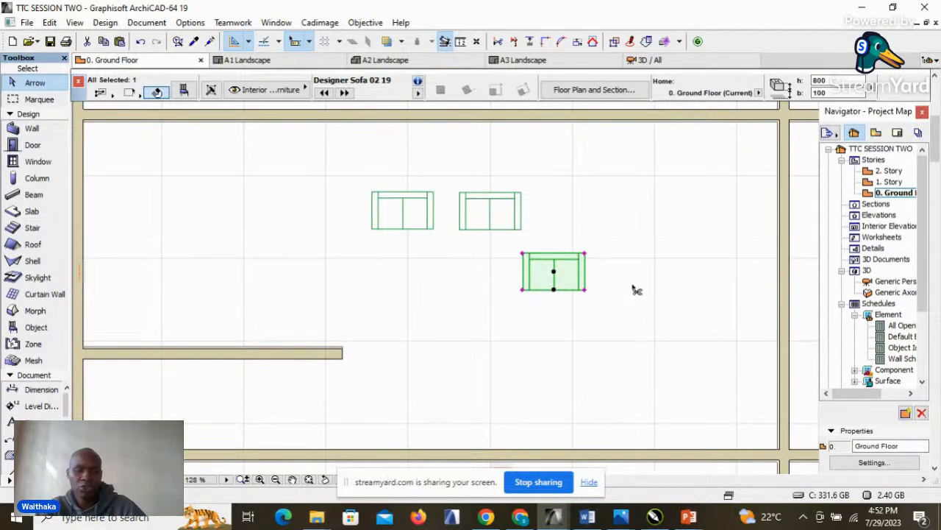
# Step: Try to rotate the lower sofa about its centre with a horizontal reference line
pyautogui.click(554, 273)
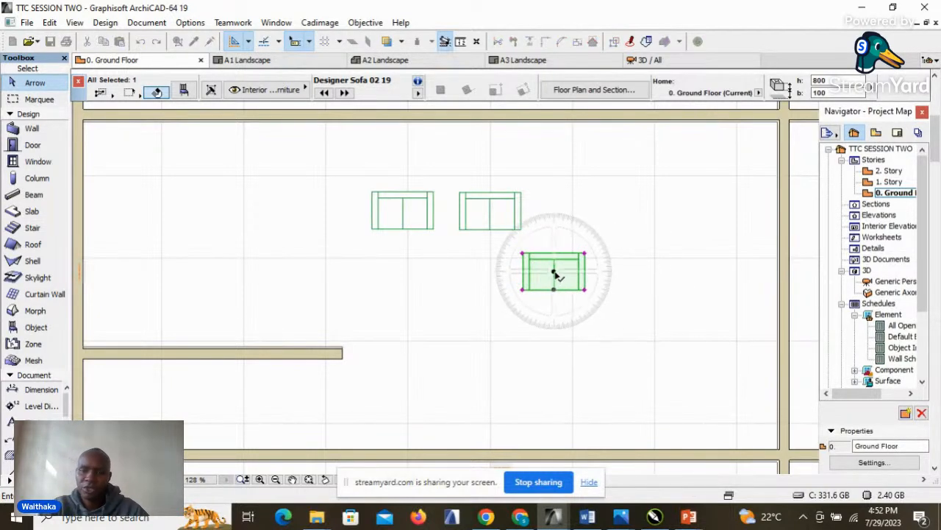
pyautogui.click(615, 275)
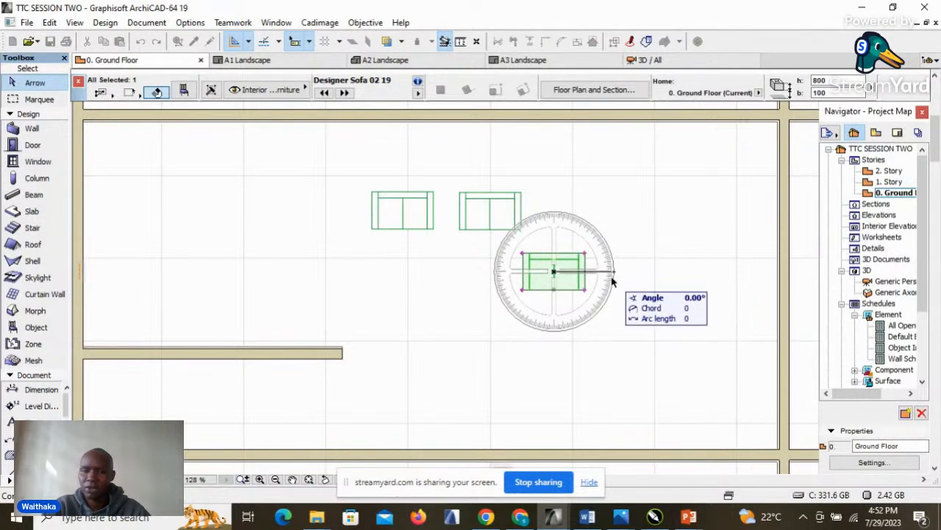
pyautogui.click(617, 275)
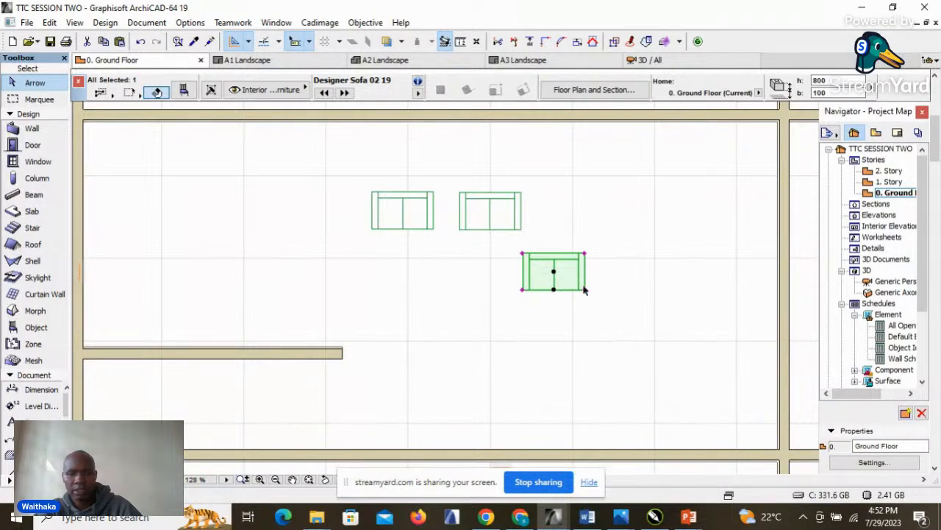
pyautogui.click(645, 289)
# Step: Rotate the lower sofa 90° clockwise about a point near its centre
pyautogui.click(584, 290)
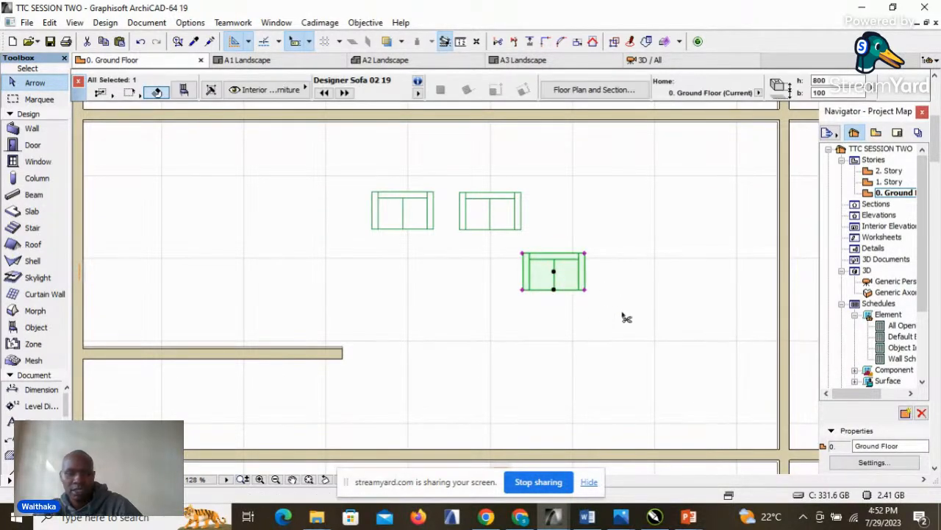
pyautogui.hotkey('ctrl', 'e')
pyautogui.click(560, 272)
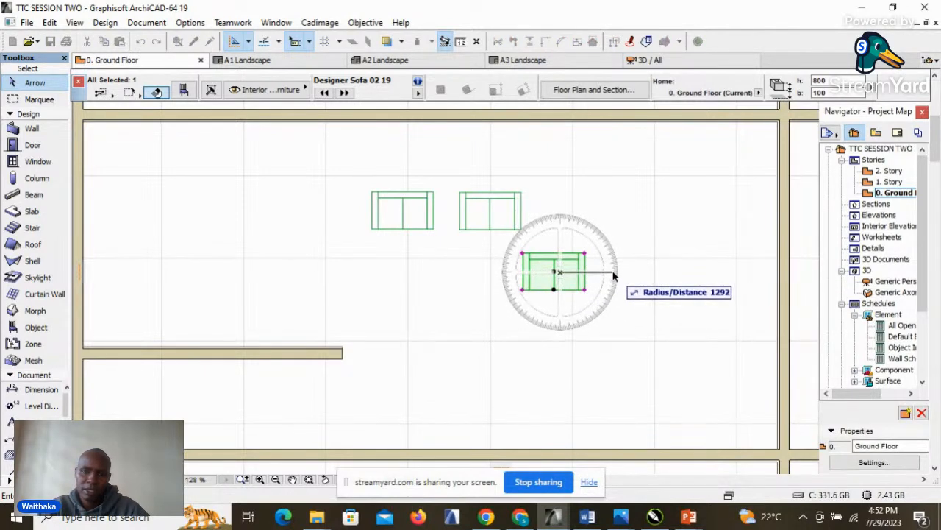
pyautogui.click(614, 274)
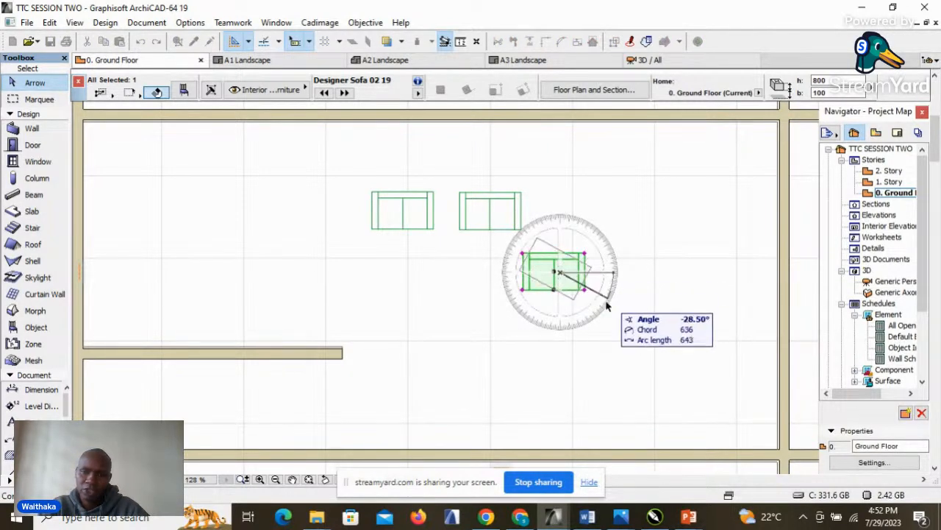
pyautogui.click(562, 314)
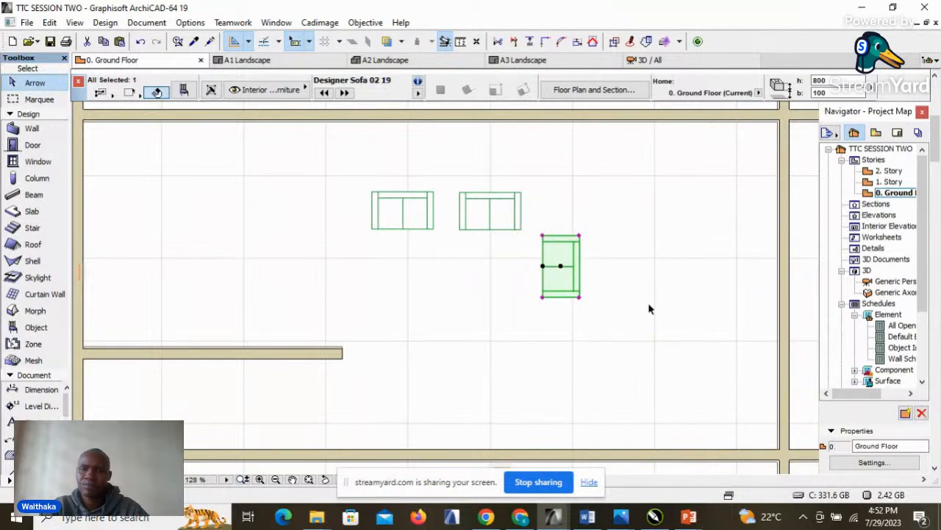
# Step: Move the rotated lower sofa slightly down and left, beneath the right end of the upper sofa, and clear the selection
pyautogui.hotkey('ctrl', 'd')
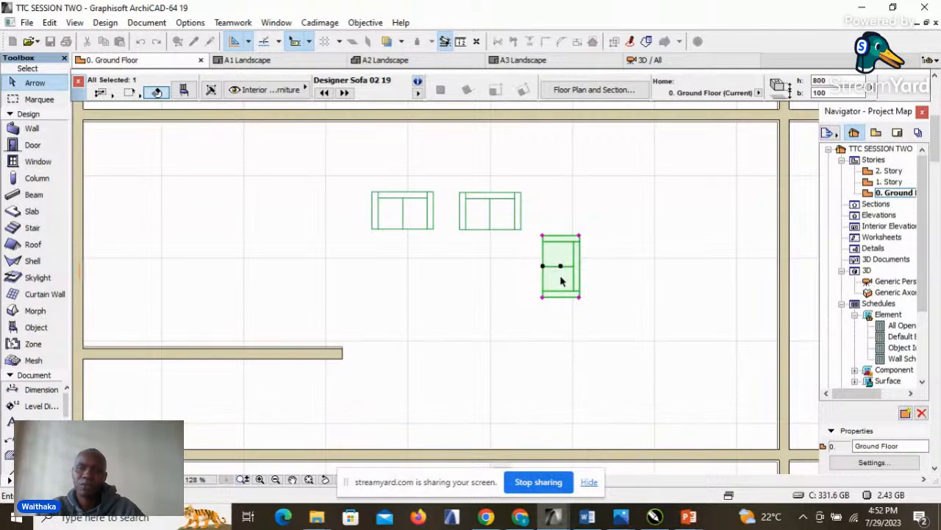
pyautogui.moveTo(562, 269); pyautogui.dragTo(524, 290)
pyautogui.click(632, 287)
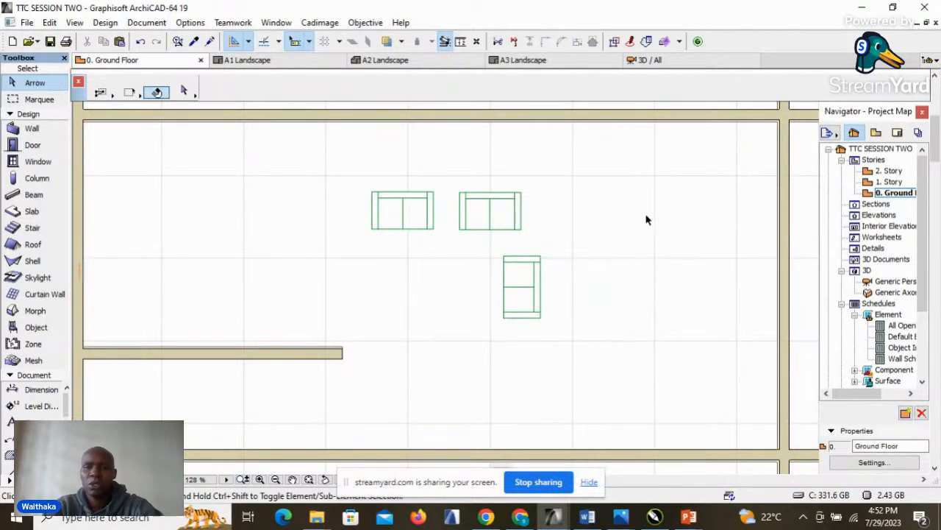
# Step: Mirror the lower sofa about its right vertical edge, and undo the mirroring
pyautogui.scroll(-2, 646, 222)
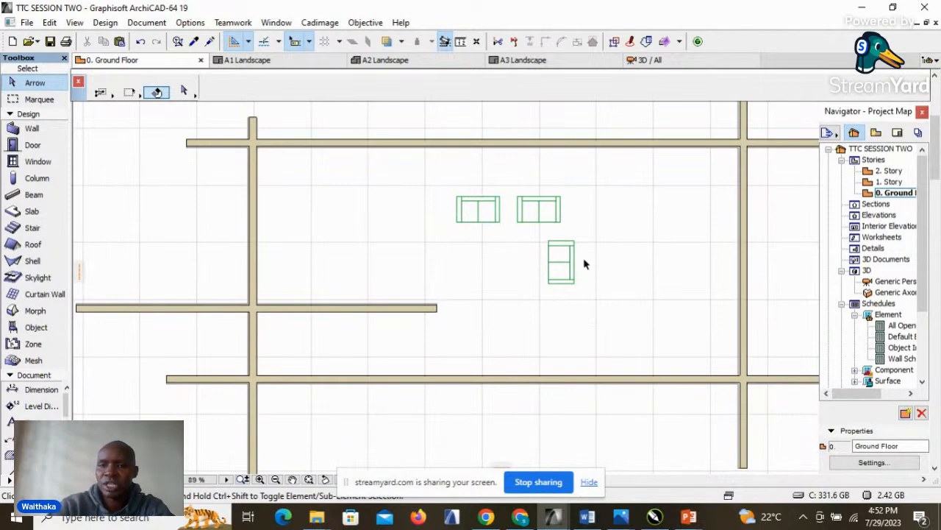
pyautogui.scroll(2, 546, 203)
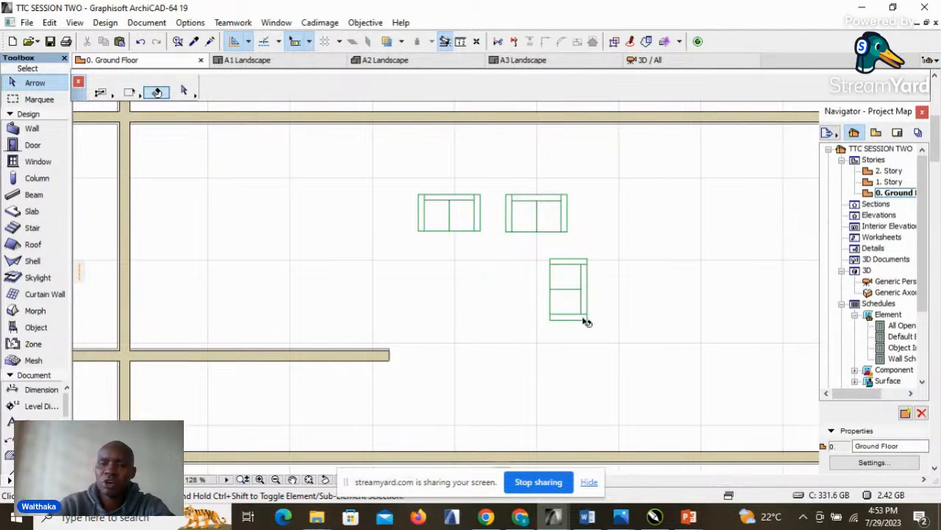
pyautogui.scroll(2, 577, 329)
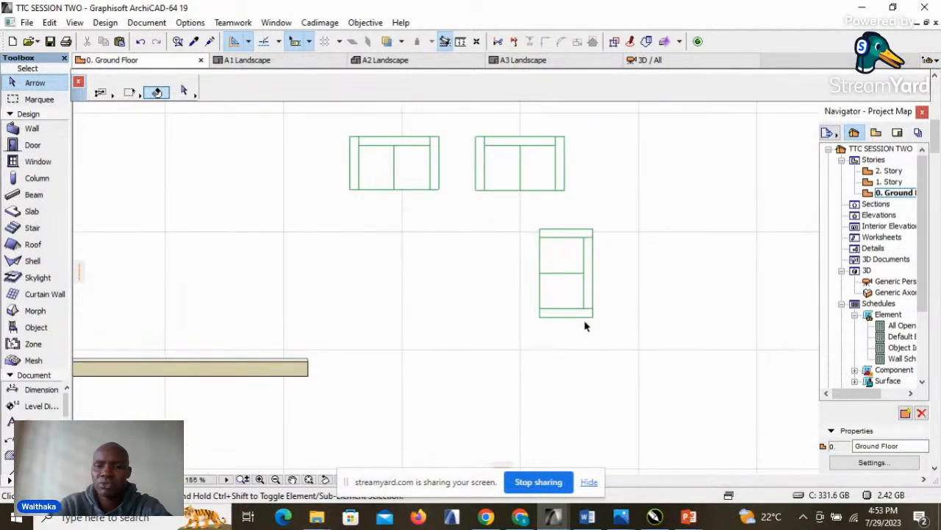
pyautogui.click(597, 319)
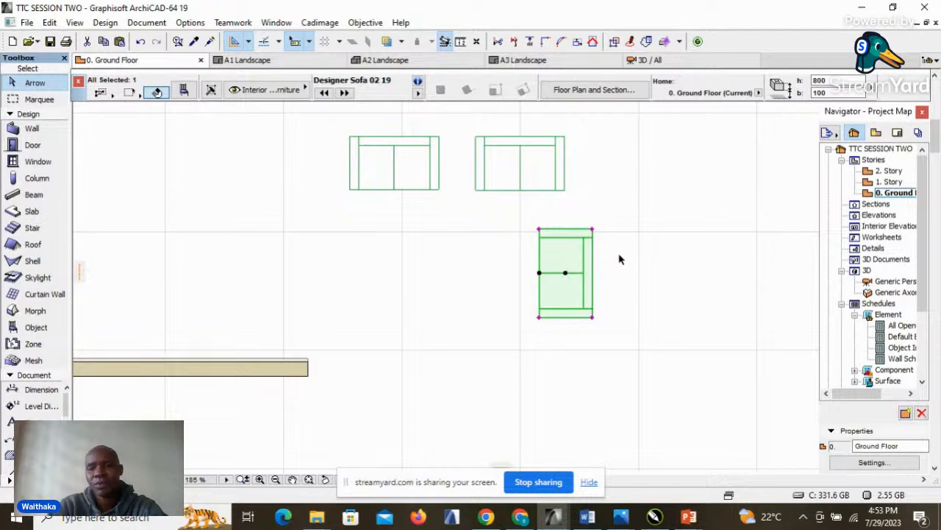
pyautogui.rightClick(639, 210)
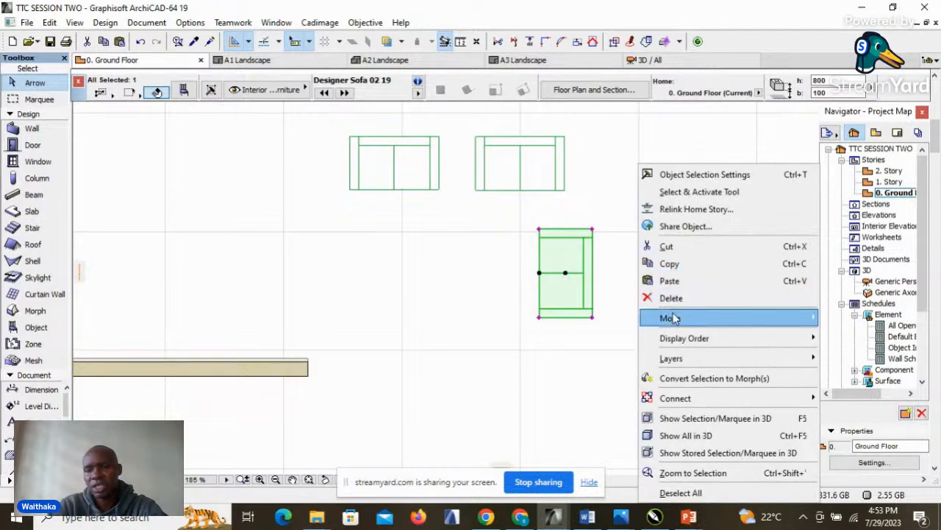
pyautogui.moveTo(674, 318)
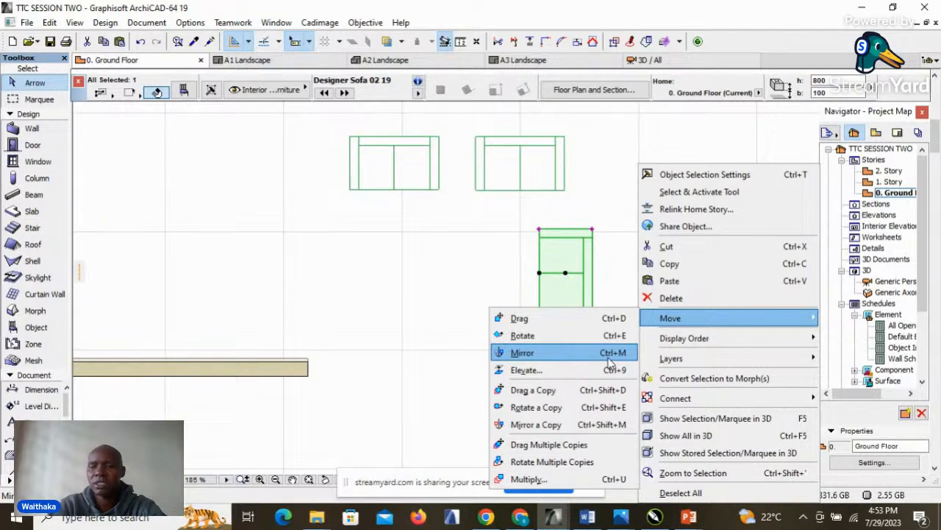
pyautogui.moveTo(671, 358)
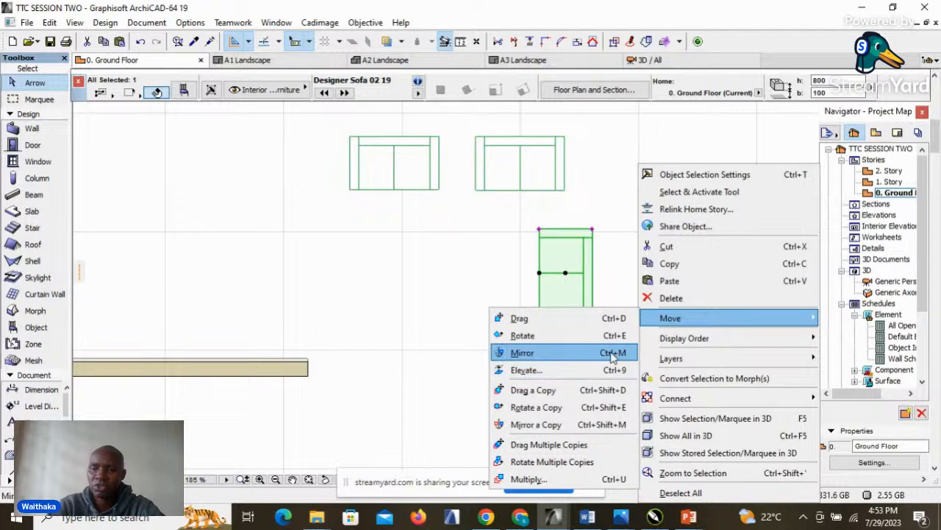
pyautogui.click(581, 357)
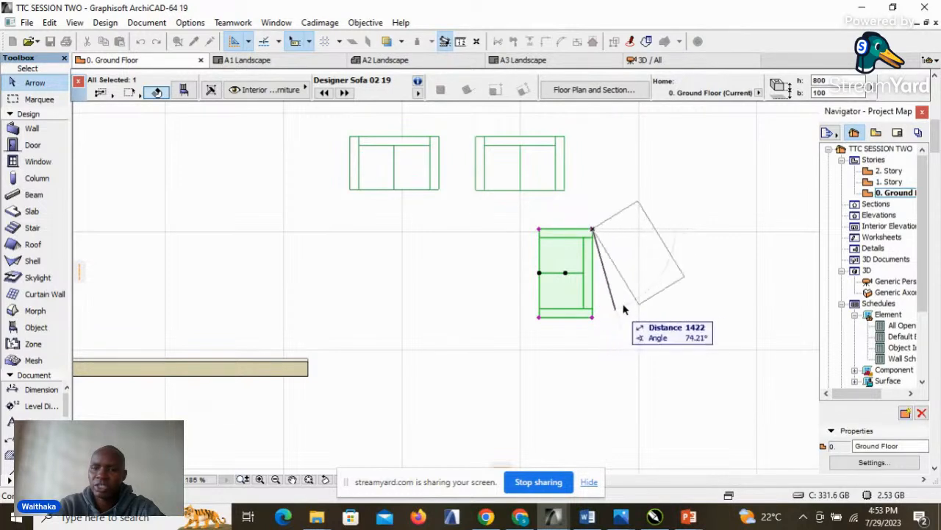
pyautogui.click(597, 322)
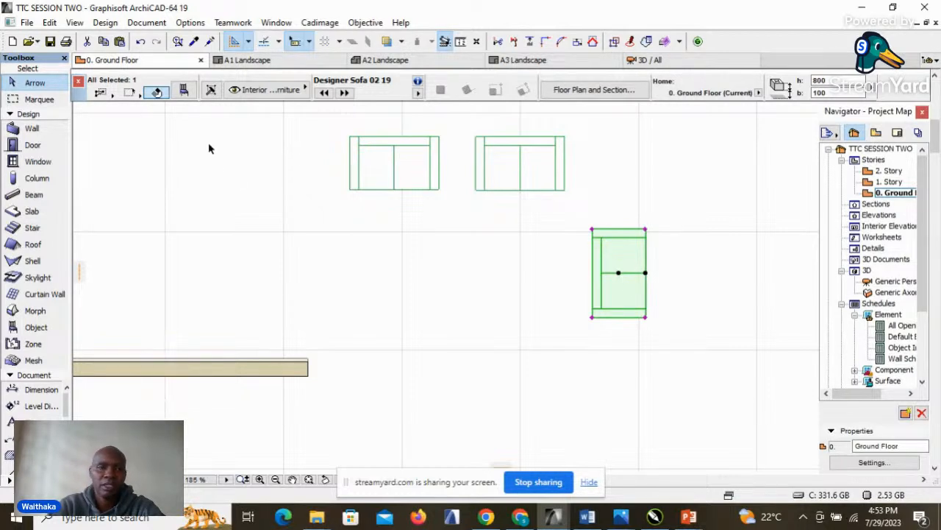
pyautogui.click(140, 41)
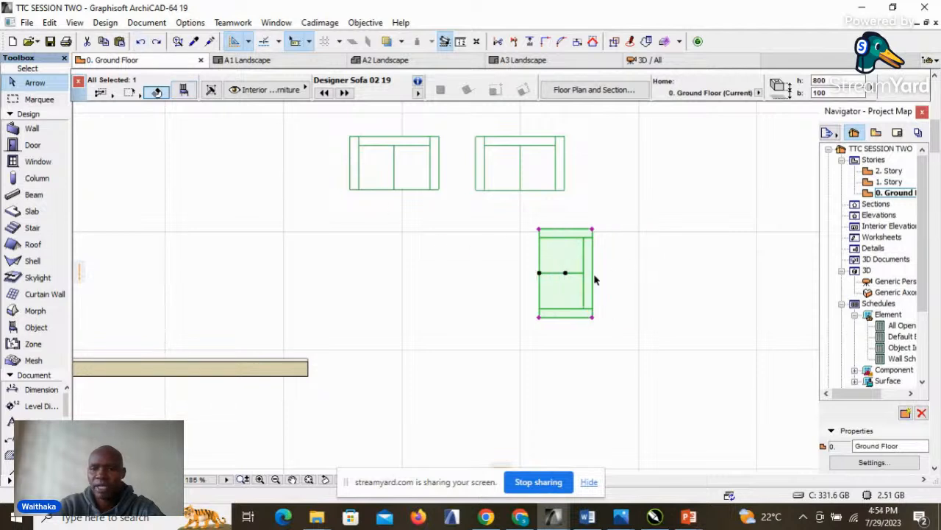
# Step: Reselect the lower sofa and mirror it across its right vertical edge, using the two right corners as the axis
pyautogui.click(640, 283)
pyautogui.click(580, 294)
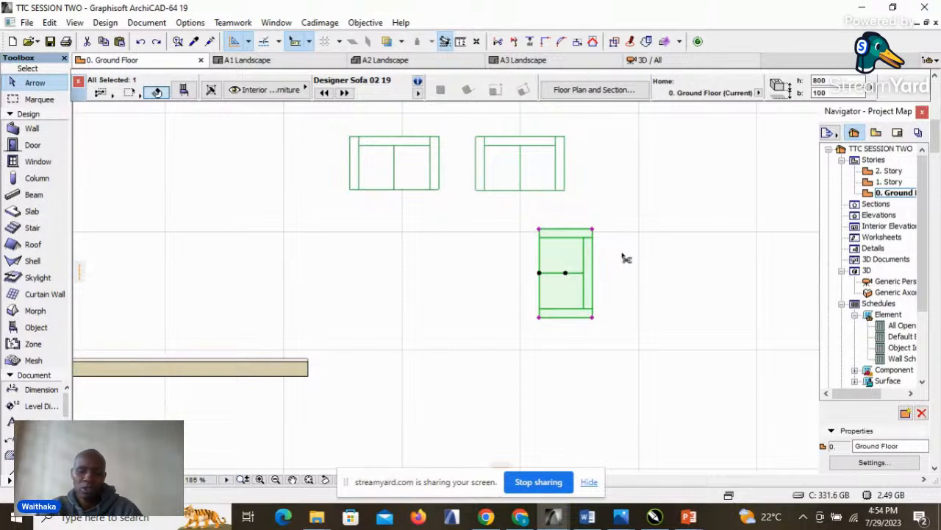
pyautogui.hotkey('ctrl', 'd')
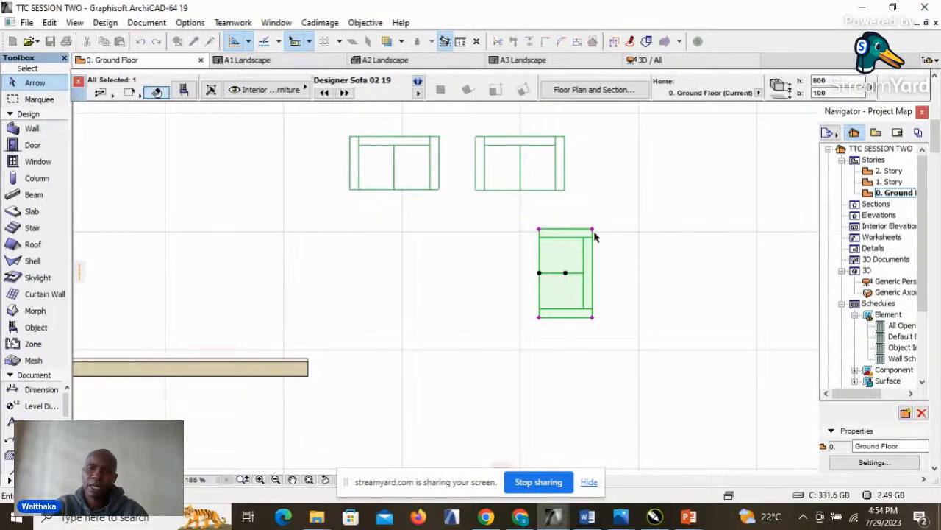
pyautogui.click(593, 230)
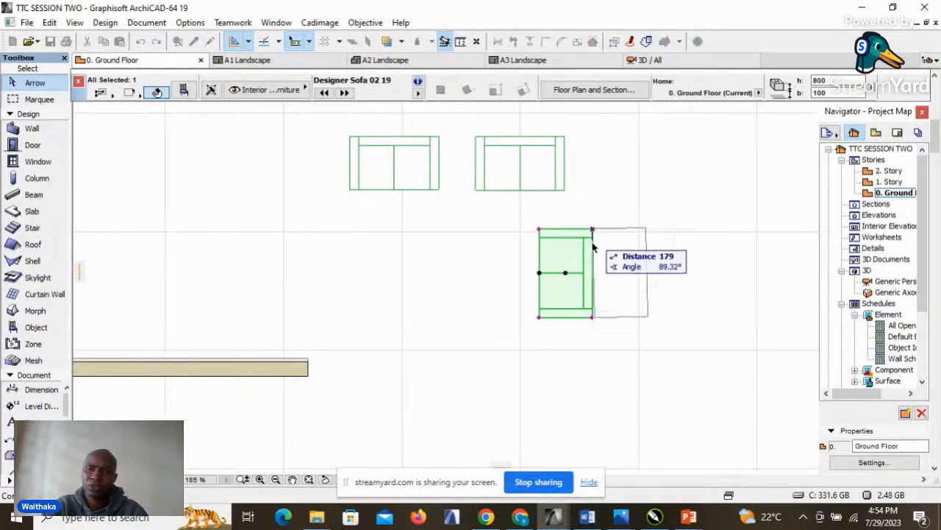
pyautogui.click(594, 316)
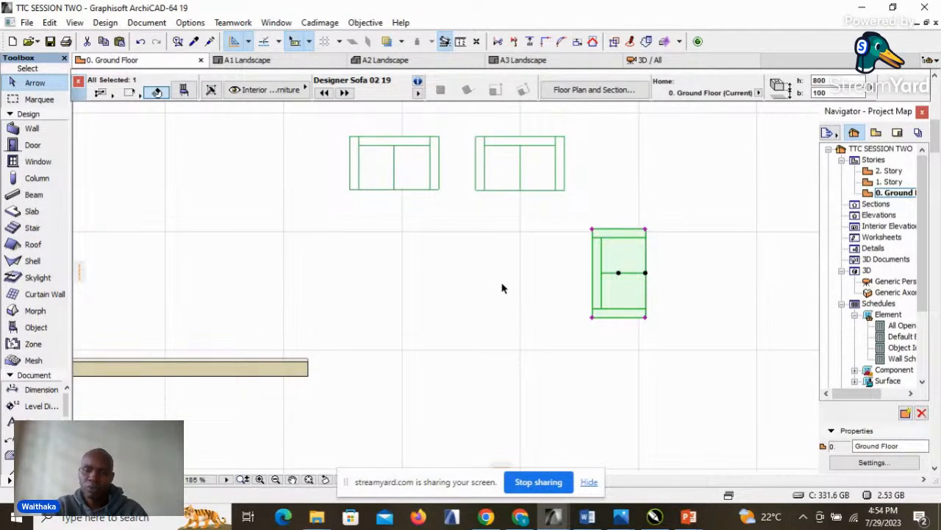
pyautogui.rightClick(675, 255)
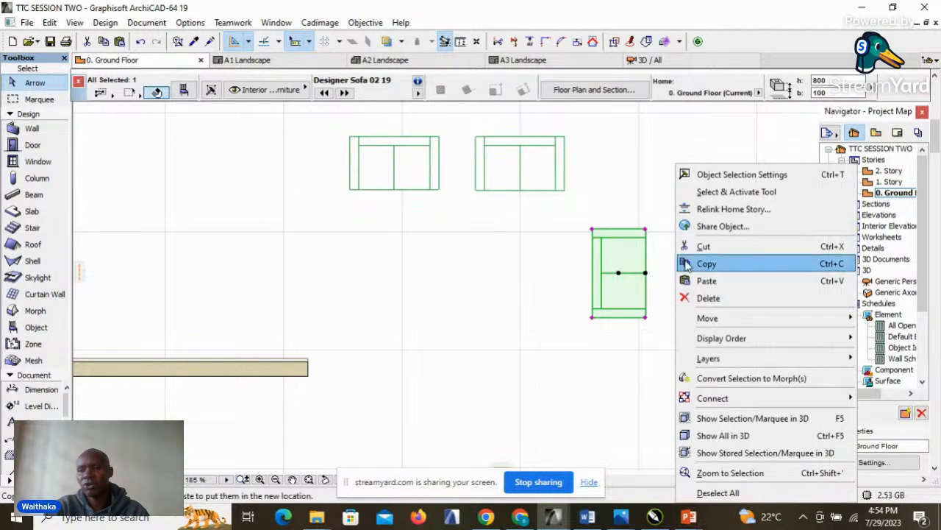
pyautogui.moveTo(730, 326)
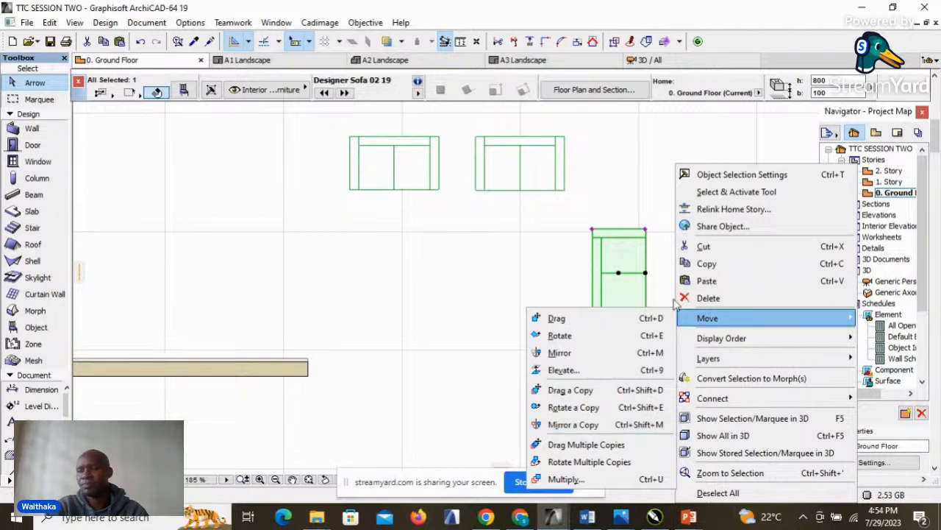
pyautogui.click(652, 158)
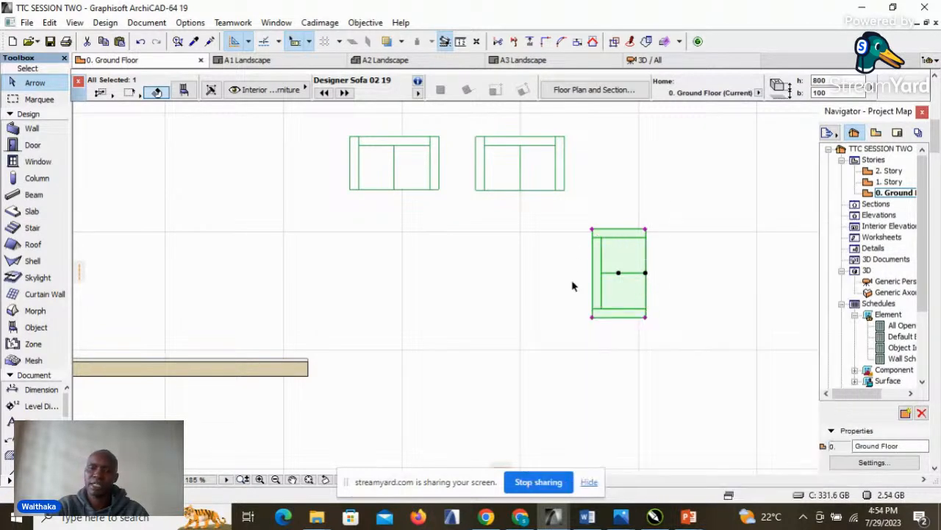
# Step: Mirror a copy of the lower sofa about its left vertical edge, and undo the copy
pyautogui.click(718, 302)
pyautogui.click(630, 311)
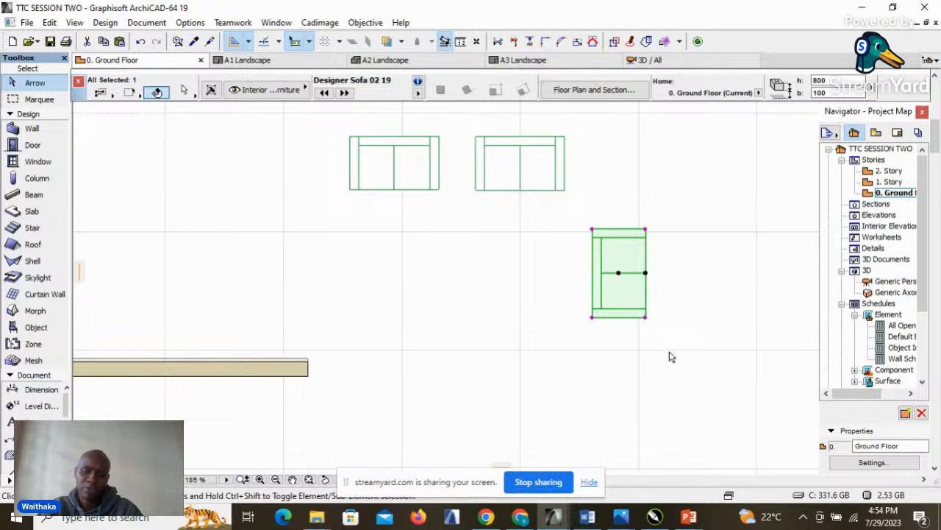
pyautogui.hotkey('ctrl', 'shift', 'm')
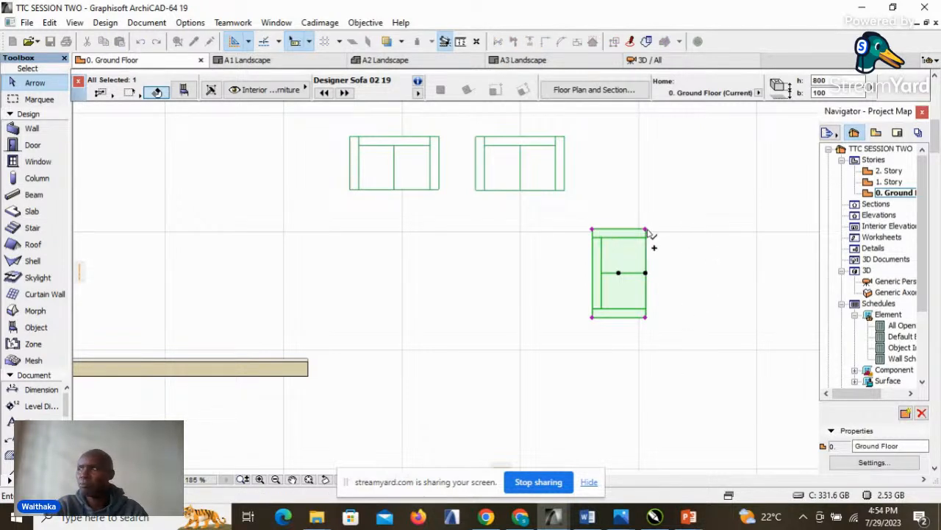
pyautogui.click(592, 230)
pyautogui.click(594, 329)
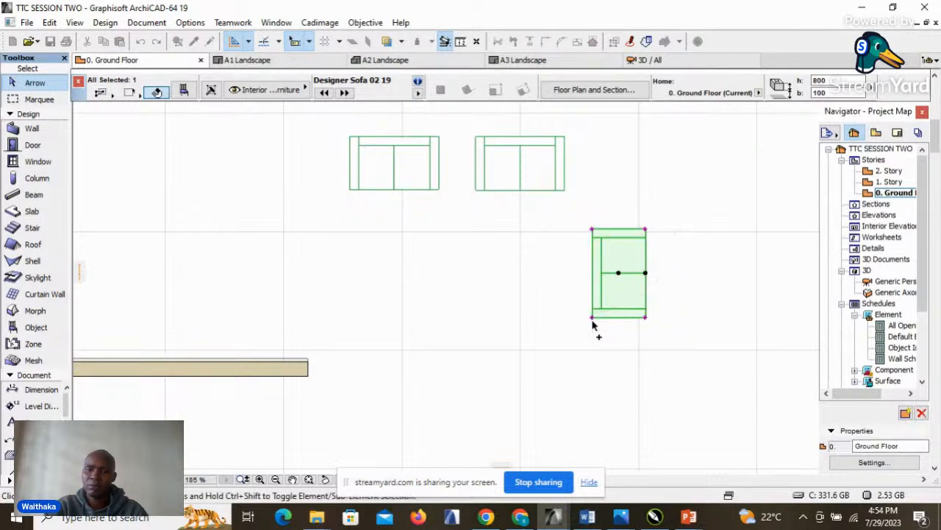
pyautogui.click(637, 293)
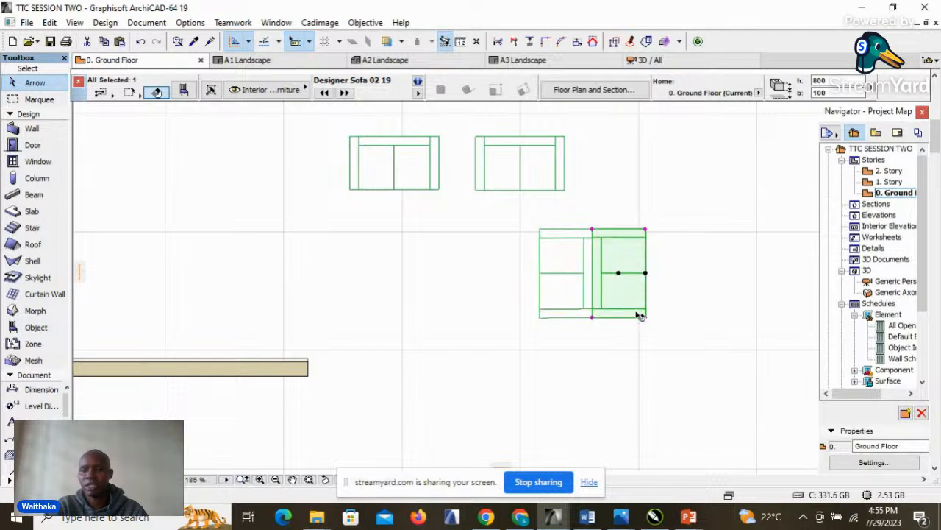
pyautogui.click(572, 301)
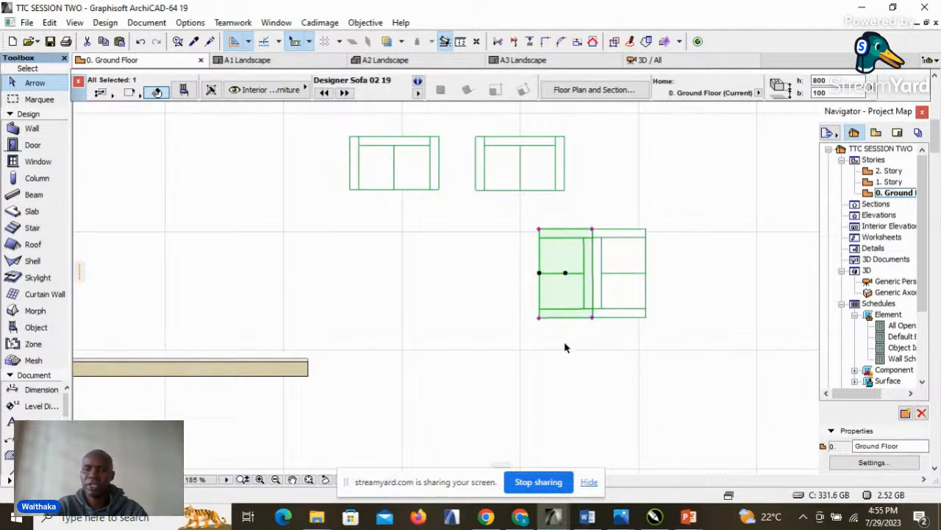
pyautogui.click(141, 42)
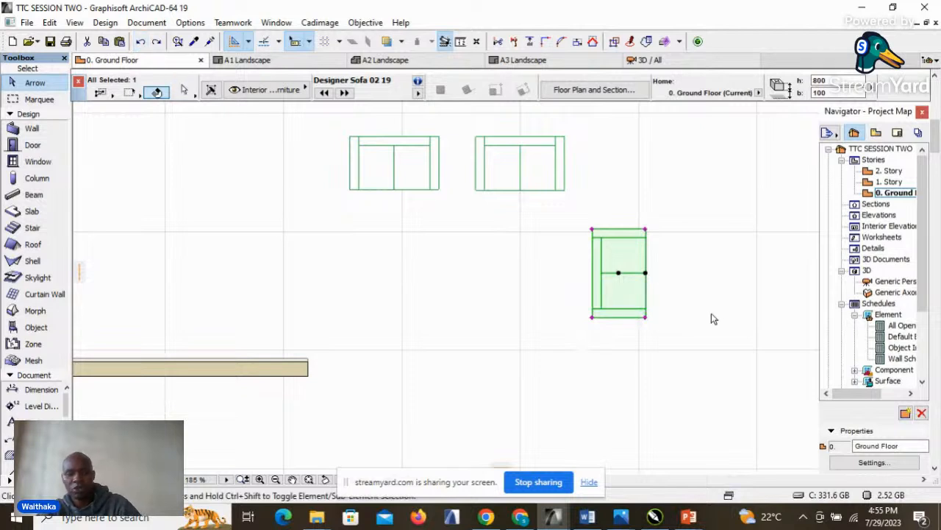
# Step: Mirror a copy of the lower sofa about a vertical axis drawn a short distance left of it
pyautogui.hotkey('ctrl', 'shift', 'm')
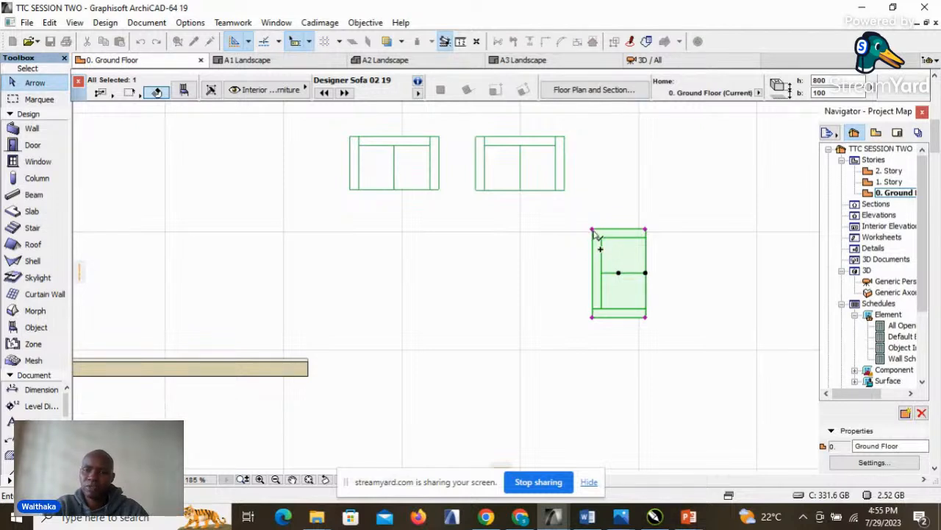
pyautogui.click(561, 229)
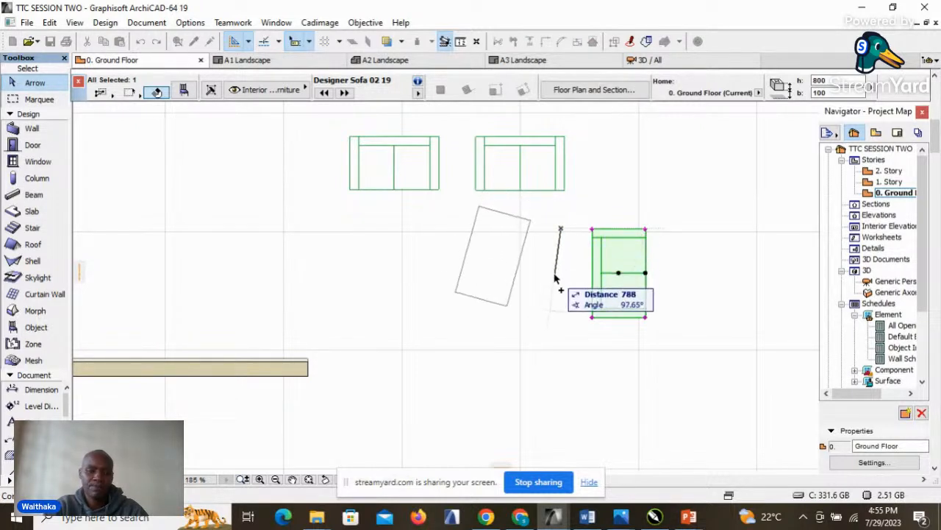
pyautogui.click(560, 327)
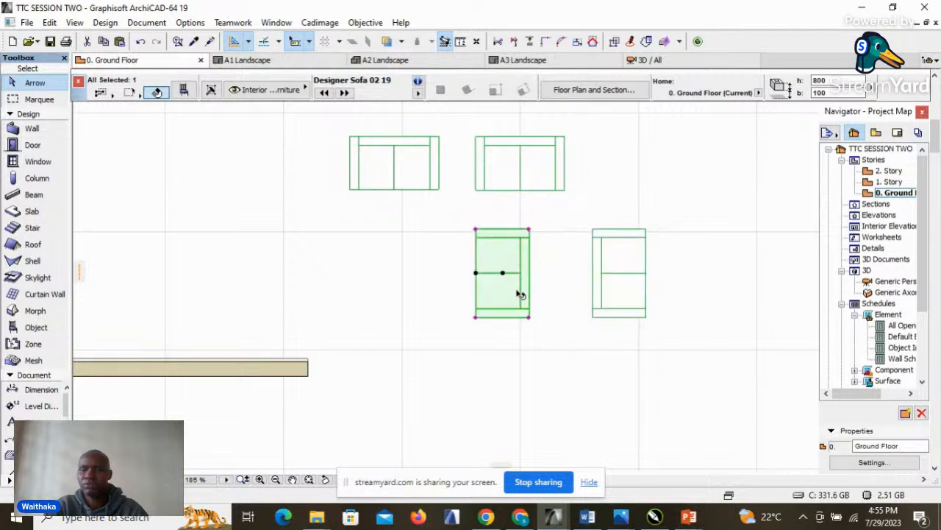
# Step: Delete the right-hand lower sofa, and undo the deletion
pyautogui.keyDown('shift'); pyautogui.click(604, 296); pyautogui.keyUp('shift')
pyautogui.click(703, 355)
pyautogui.keyDown('shift'); pyautogui.click(633, 312); pyautogui.keyUp('shift')
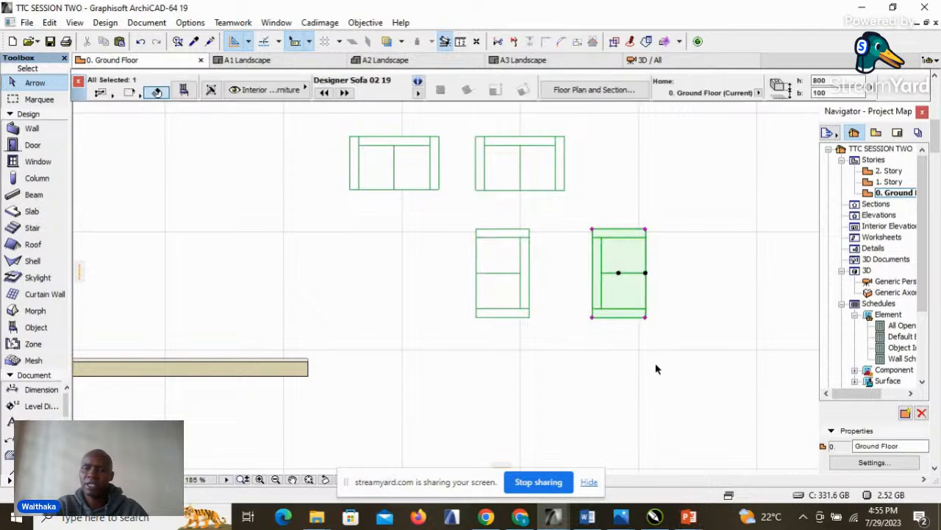
pyautogui.click(727, 243)
pyautogui.click(617, 312)
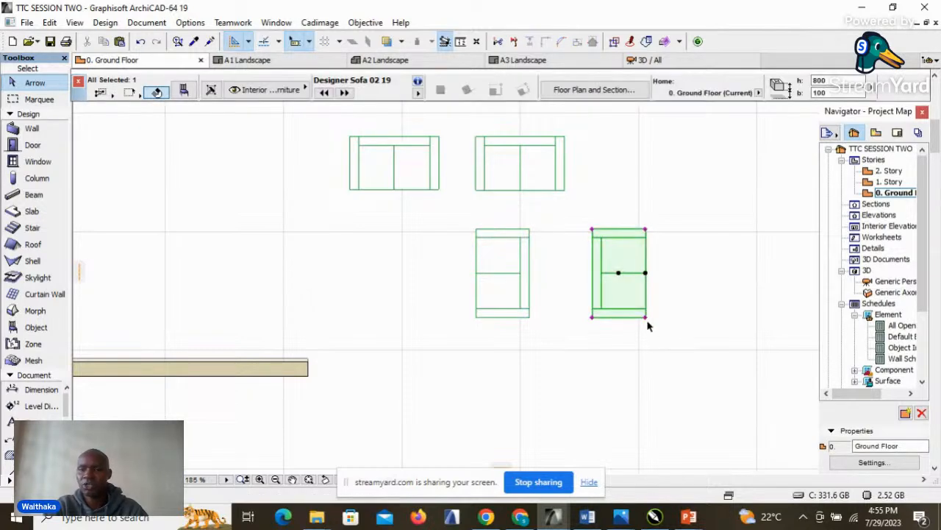
pyautogui.rightClick(702, 250)
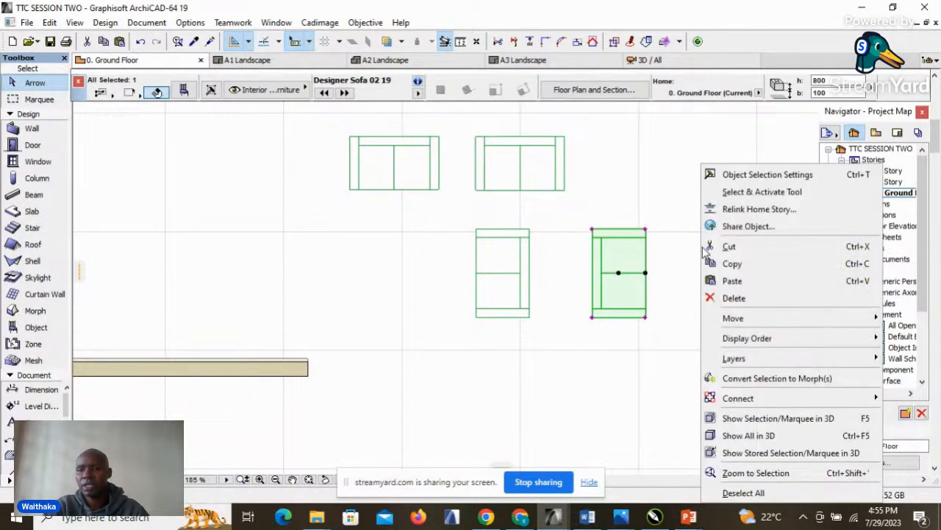
pyautogui.click(736, 298)
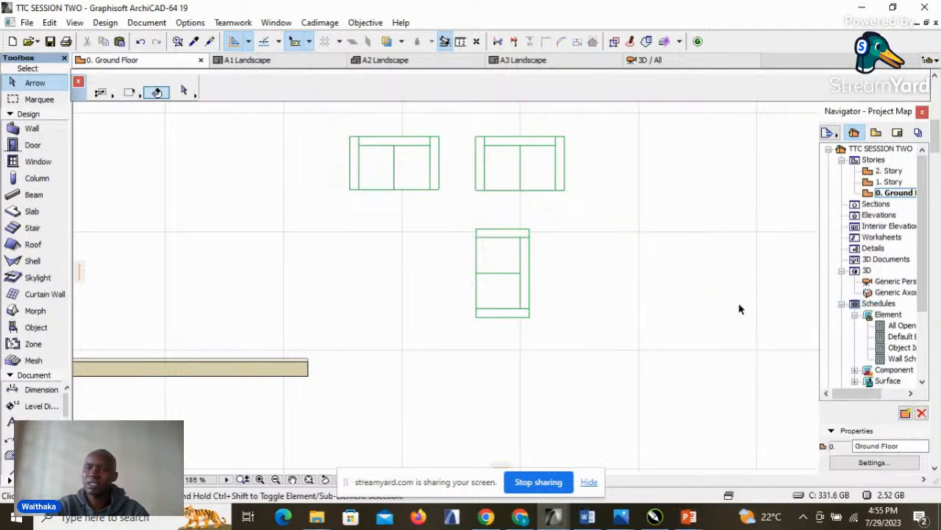
pyautogui.click(142, 43)
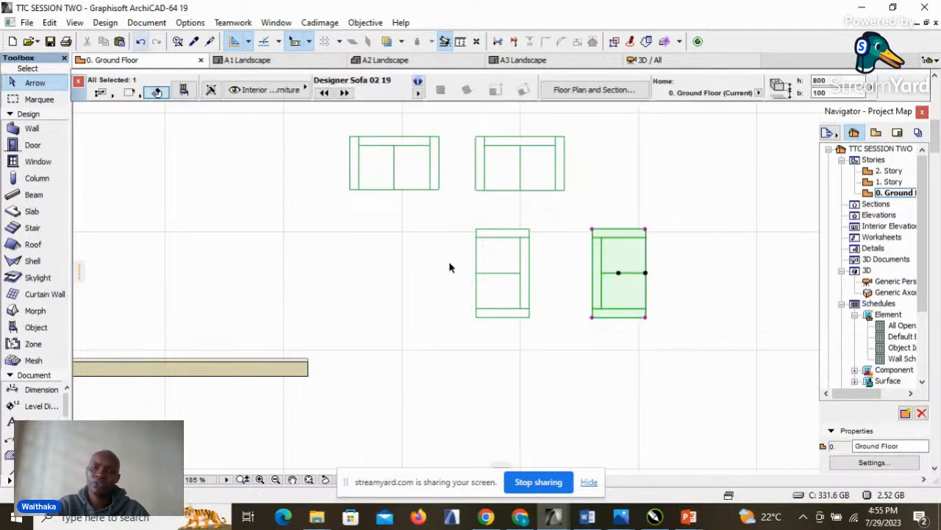
# Step: Select the original lower sofa right of the mirrored copy and delete it
pyautogui.click(683, 270)
pyautogui.click(637, 308)
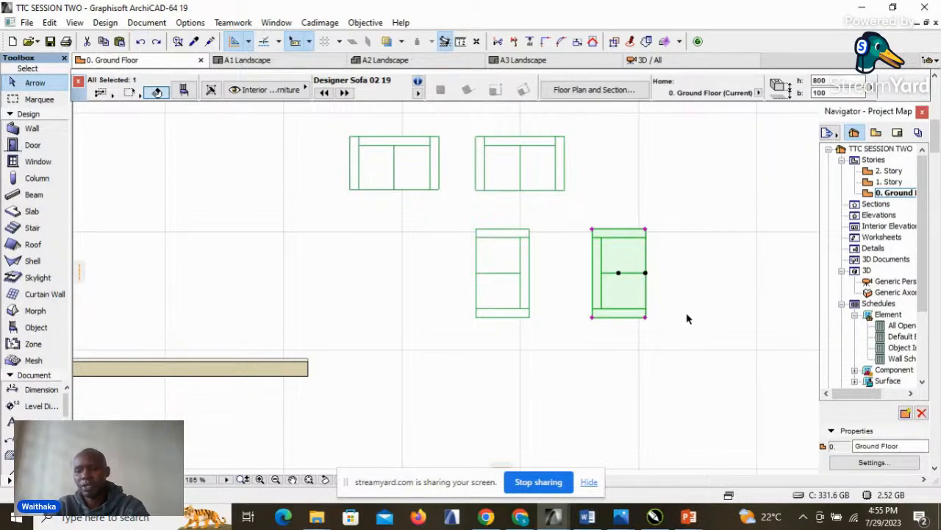
pyautogui.press('Delete')
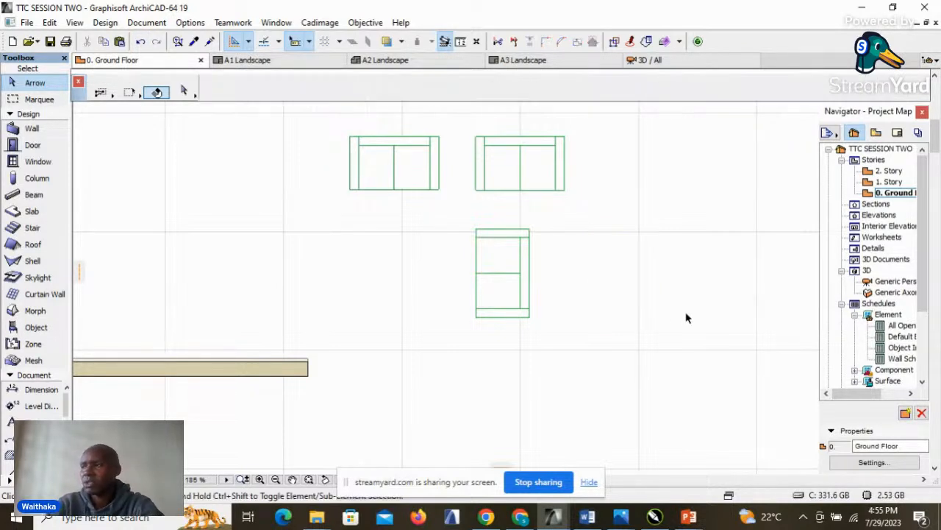
# Step: Move the lower sofa a short distance to the right, below the right-hand upper sofa
pyautogui.click(520, 315)
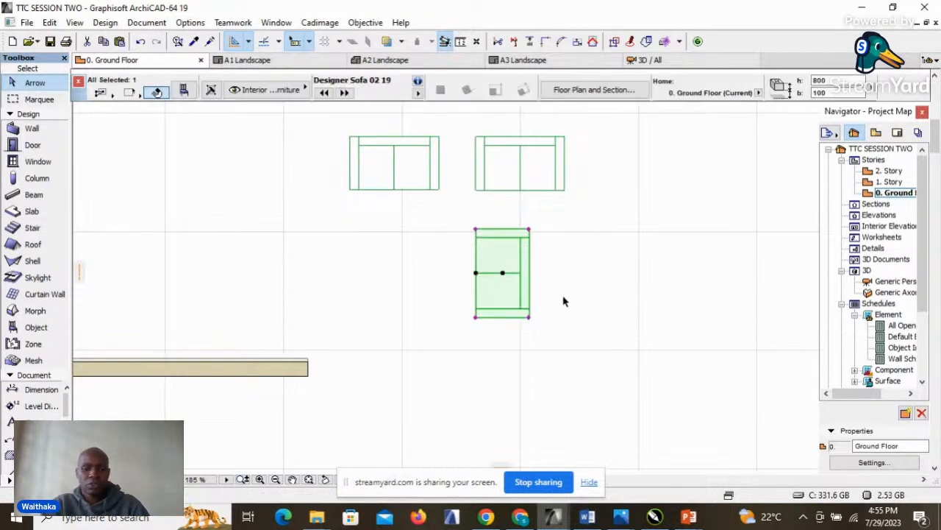
pyautogui.moveTo(521, 284); pyautogui.dragTo(561, 287)
pyautogui.click(643, 303)
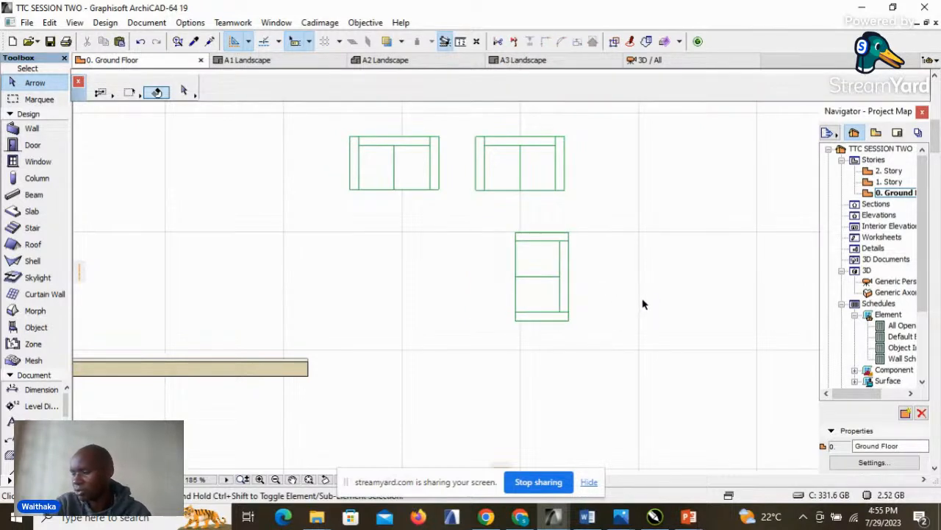
# Step: Trim off the lower end of the left vertical wall that projects below the lower horizontal wall
pyautogui.scroll(-3, 602, 196)
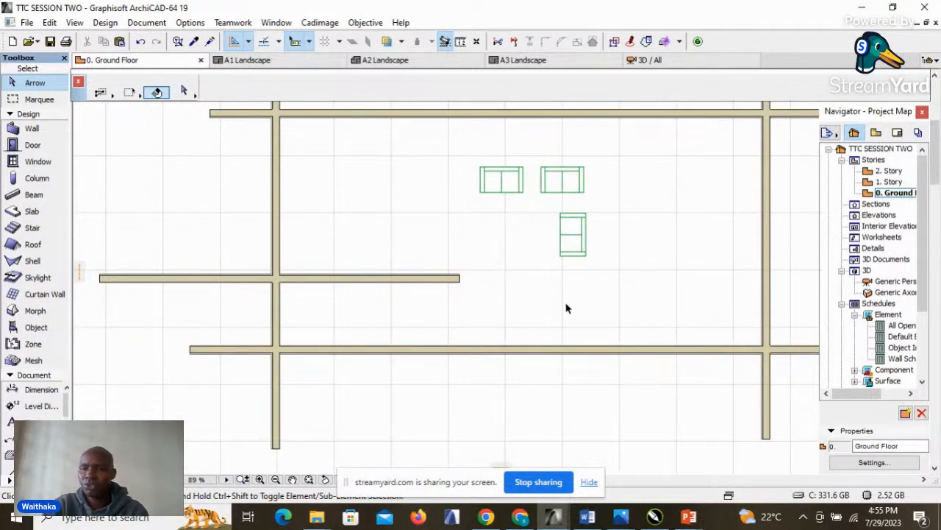
pyautogui.scroll(-2, 434, 313)
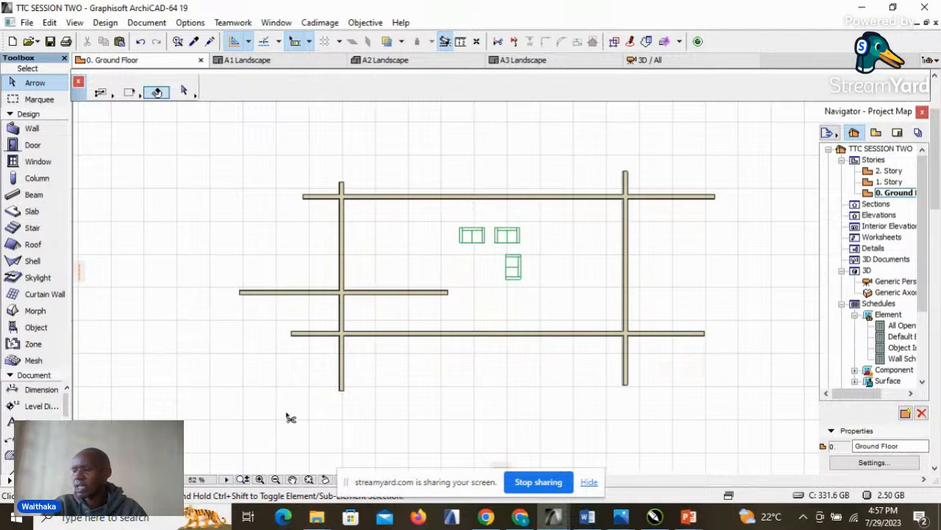
pyautogui.keyDown('ctrl'); pyautogui.click(346, 377); pyautogui.keyUp('ctrl')
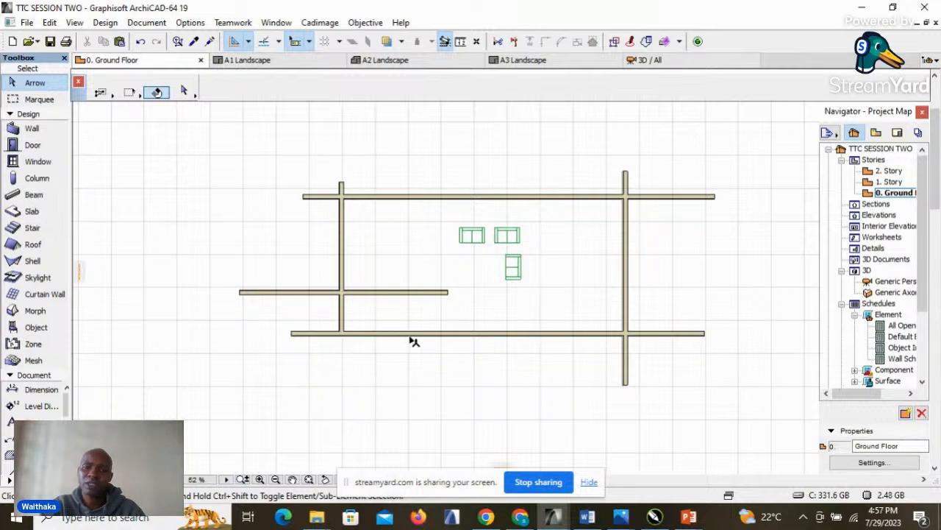
pyautogui.moveTo(404, 339)
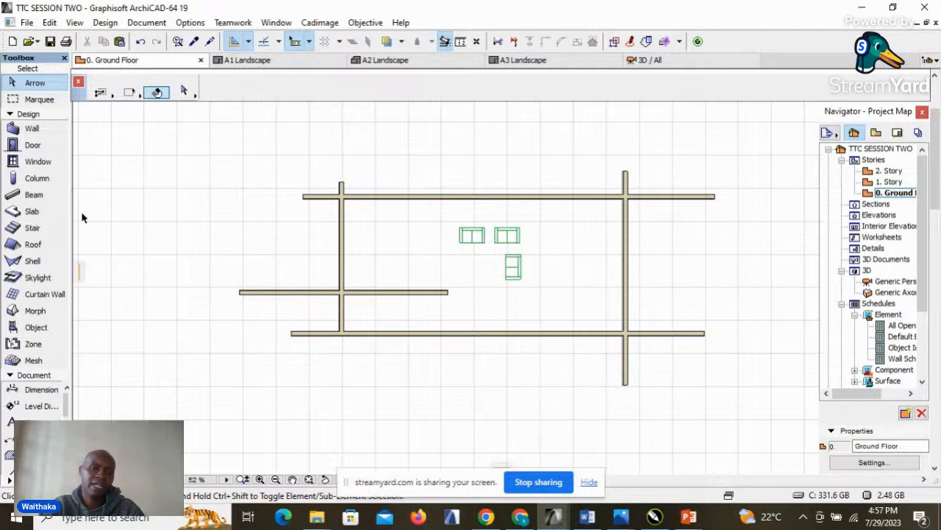
# Step: Draw a vertical 2D line crossing the middle horizontal wall near its left end
pyautogui.click(10, 470)
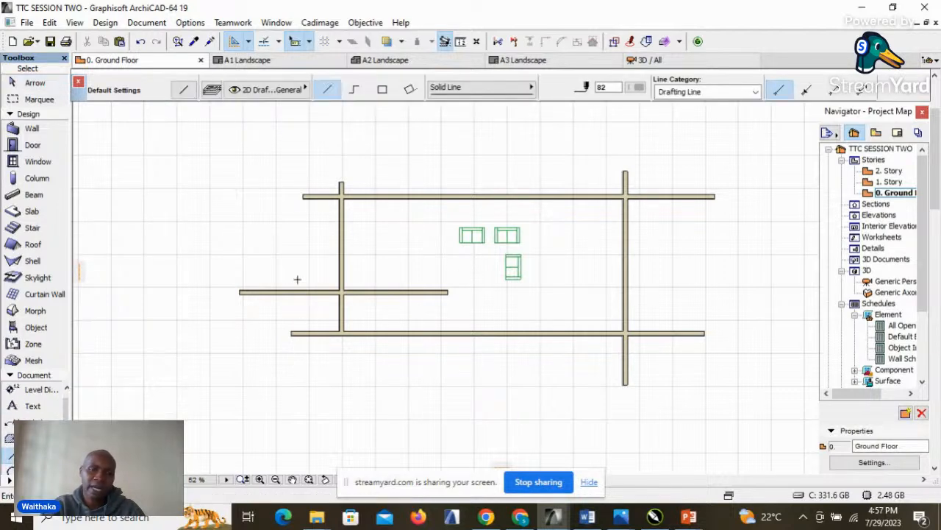
pyautogui.click(274, 256)
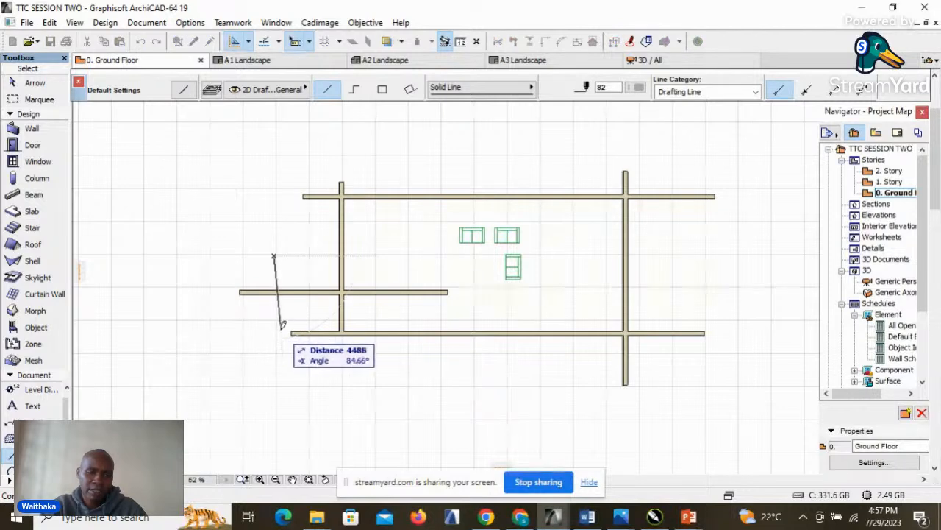
pyautogui.click(275, 331)
# Step: Change the vertical line's pen to red pen 20 and deselect the line
pyautogui.scroll(3, 277, 300)
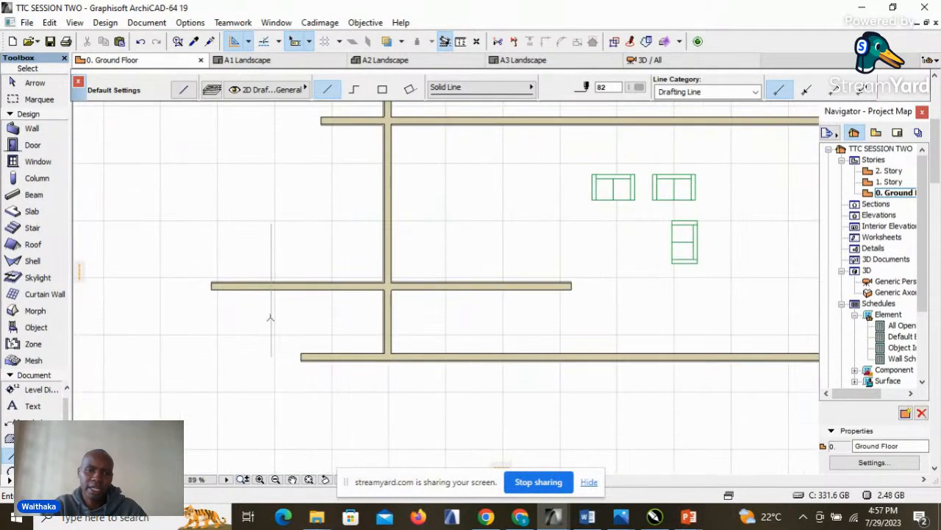
pyautogui.keyDown('shift'); pyautogui.click(271, 309); pyautogui.keyUp('shift')
pyautogui.click(637, 88)
pyautogui.click(885, 92)
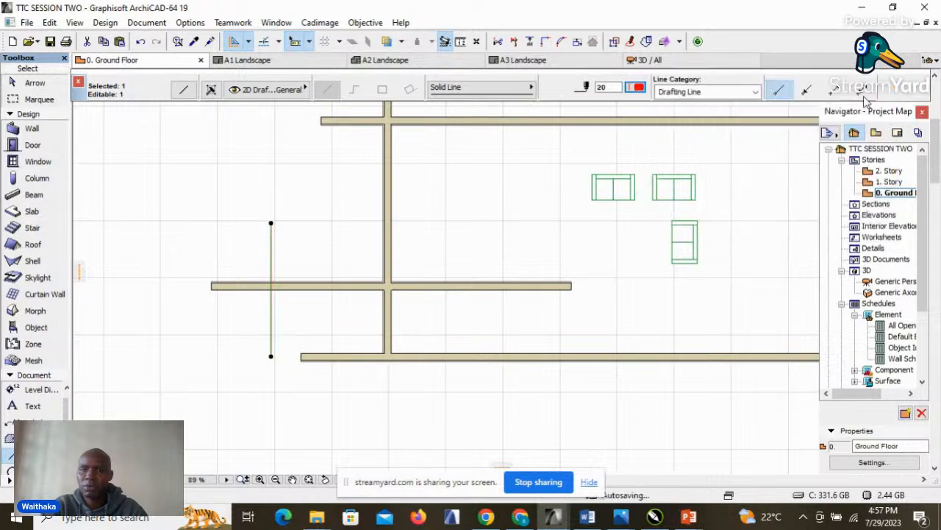
pyautogui.press('Escape')
pyautogui.scroll(-2, 413, 377)
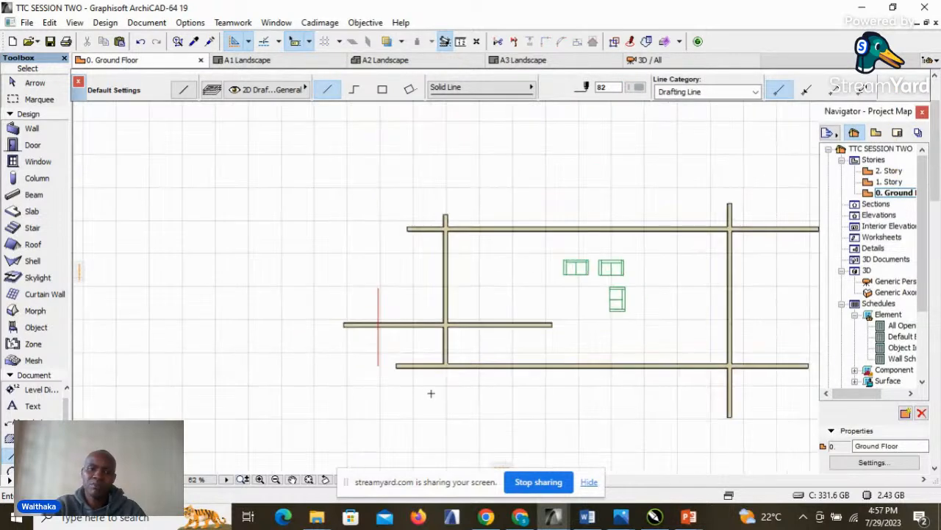
# Step: Trim the middle wall segment between the red line and the left vertical wall, and undo the trim
pyautogui.scroll(2, 431, 391)
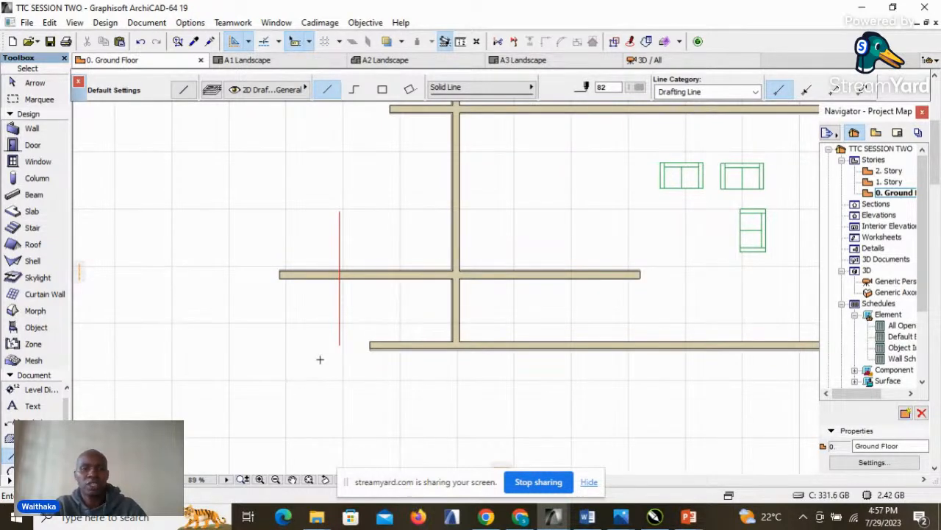
pyautogui.keyDown('ctrl'); pyautogui.click(406, 275); pyautogui.keyUp('ctrl')
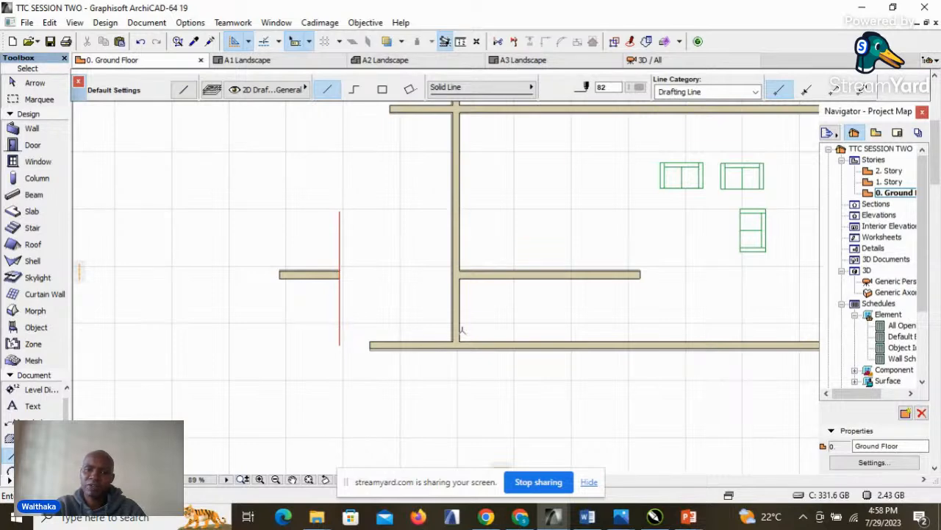
pyautogui.click(140, 42)
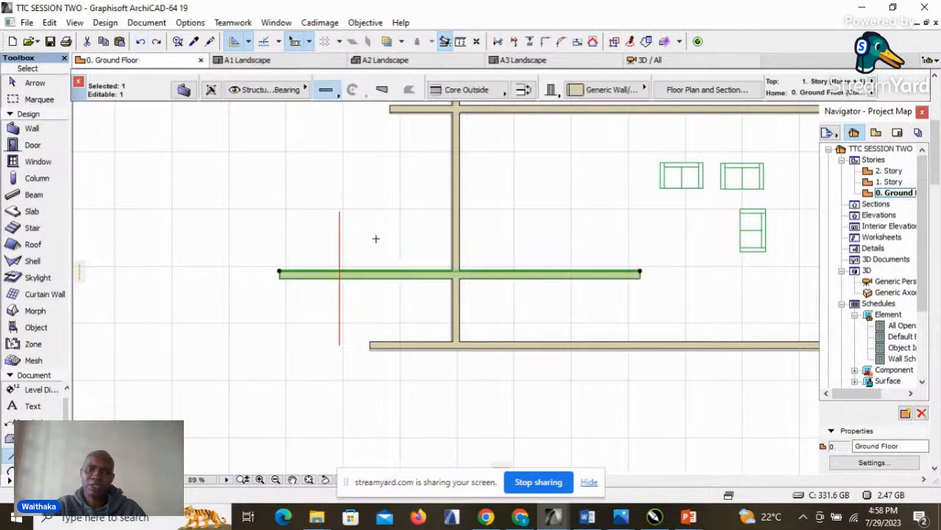
pyautogui.press('Escape')
# Step: Trim the overhanging wall ends at the lower-right, upper-right and upper-left corners of the rectangle
pyautogui.scroll(-2, 247, 317)
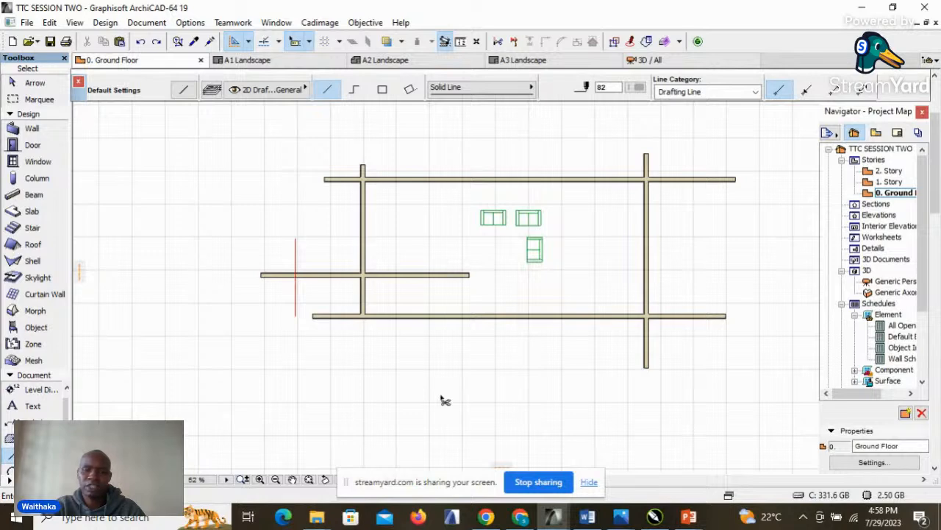
pyautogui.keyDown('ctrl'); pyautogui.click(647, 350); pyautogui.keyUp('ctrl')
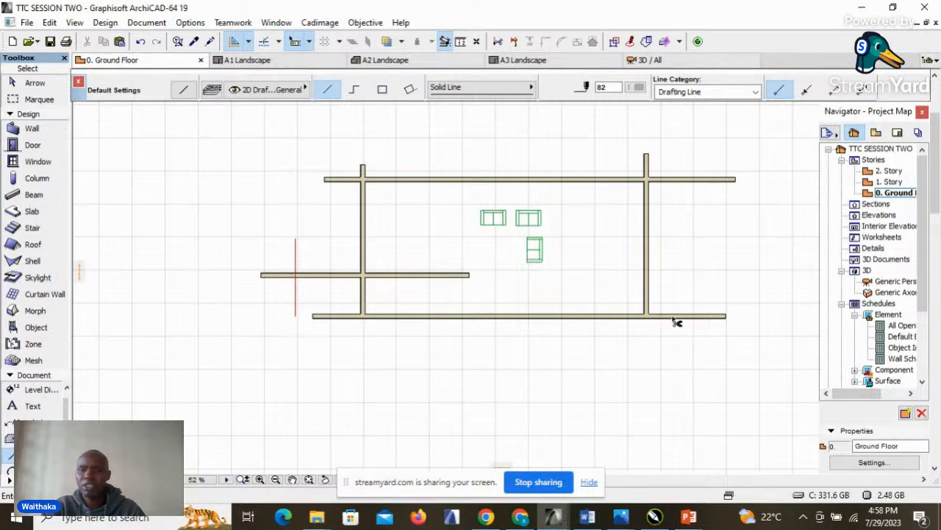
pyautogui.keyDown('ctrl'); pyautogui.click(674, 320); pyautogui.keyUp('ctrl')
pyautogui.keyDown('ctrl'); pyautogui.click(692, 180); pyautogui.keyUp('ctrl')
pyautogui.keyDown('ctrl'); pyautogui.click(646, 165); pyautogui.keyUp('ctrl')
pyautogui.keyDown('ctrl'); pyautogui.click(363, 172); pyautogui.keyUp('ctrl')
pyautogui.keyDown('ctrl'); pyautogui.click(346, 181); pyautogui.keyUp('ctrl')
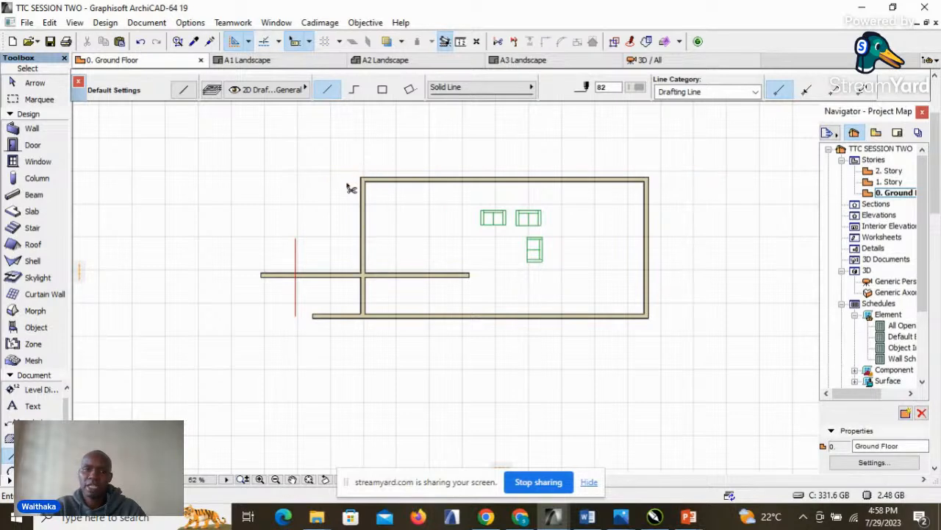
# Step: Trim the middle wall inside the rectangle and back to the red line, plus the lower wall's left overhang
pyautogui.keyDown('ctrl'); pyautogui.click(398, 278); pyautogui.keyUp('ctrl')
pyautogui.keyDown('ctrl'); pyautogui.click(346, 282); pyautogui.keyUp('ctrl')
pyautogui.keyDown('ctrl'); pyautogui.click(343, 317); pyautogui.keyUp('ctrl')
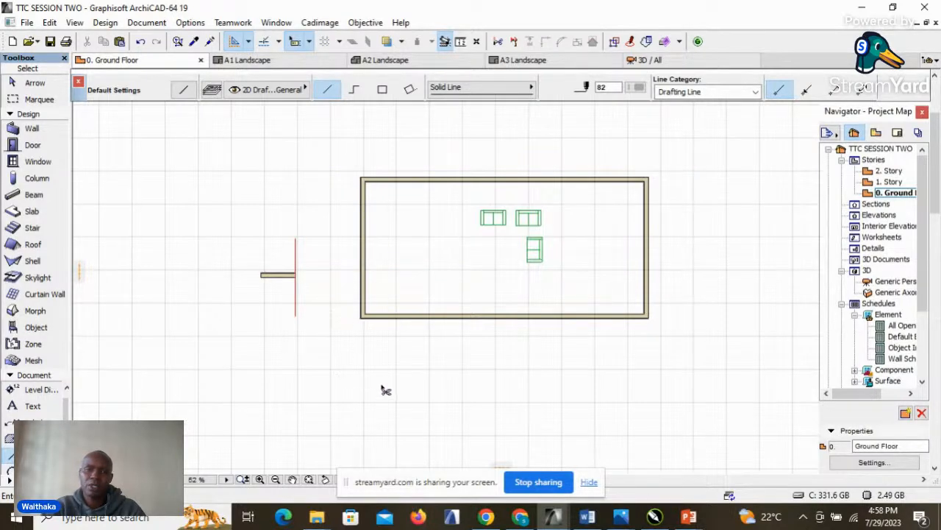
# Step: Draw a free-standing horizontal wall about 5000 mm long inside the rectangle using the lower wall's settings, and delete it
pyautogui.keyDown('alt'); pyautogui.click(393, 314); pyautogui.keyUp('alt')
pyautogui.click(383, 273)
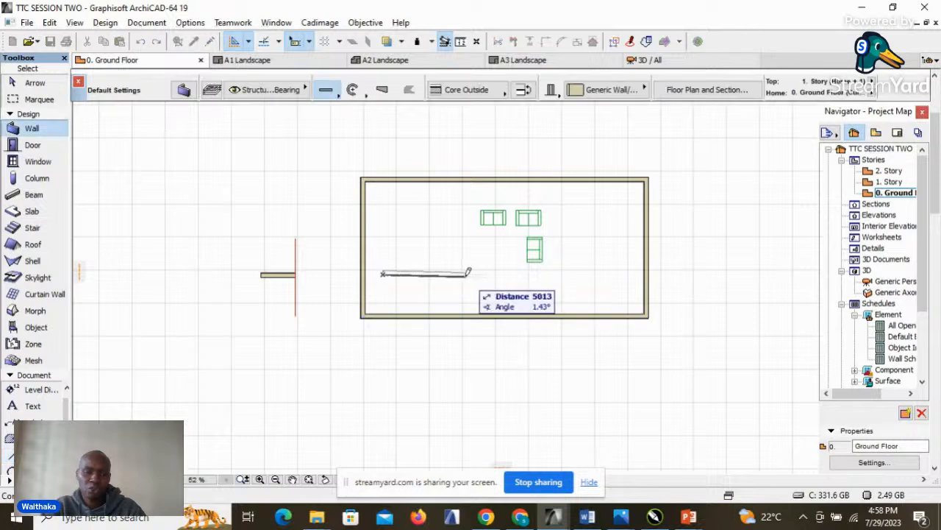
pyautogui.click(465, 273)
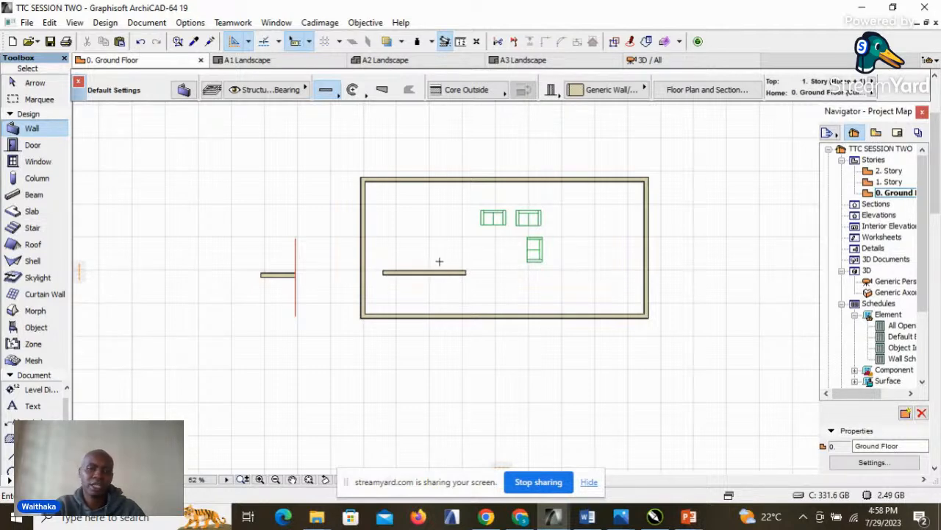
pyautogui.scroll(2, 439, 264)
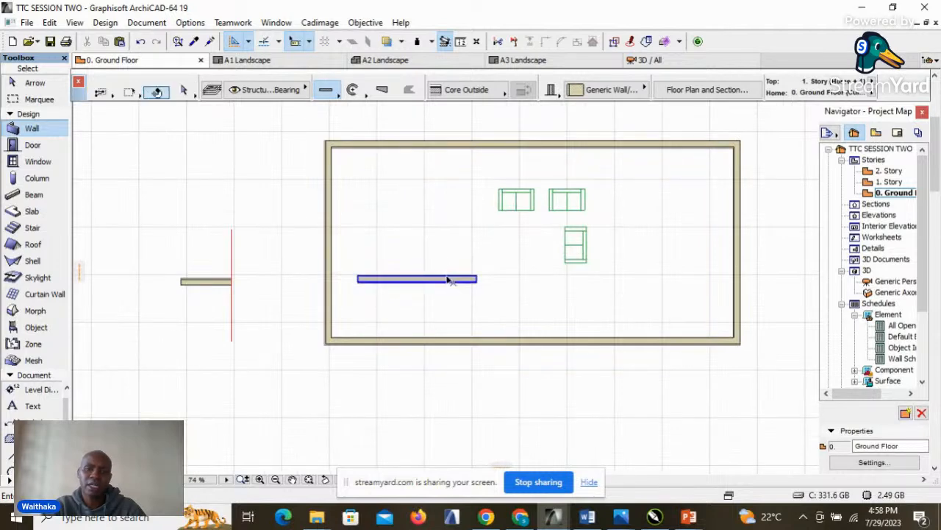
pyautogui.keyDown('shift'); pyautogui.click(449, 278); pyautogui.keyUp('shift')
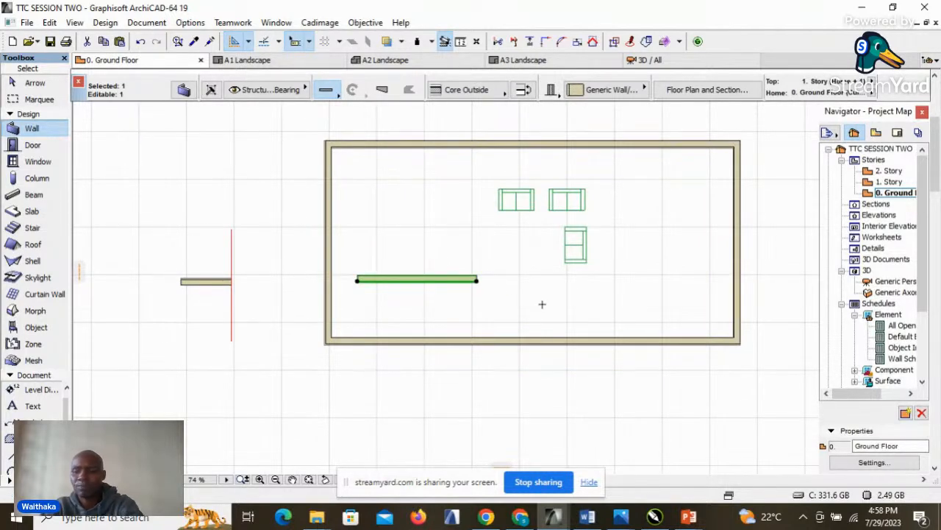
pyautogui.press('Delete')
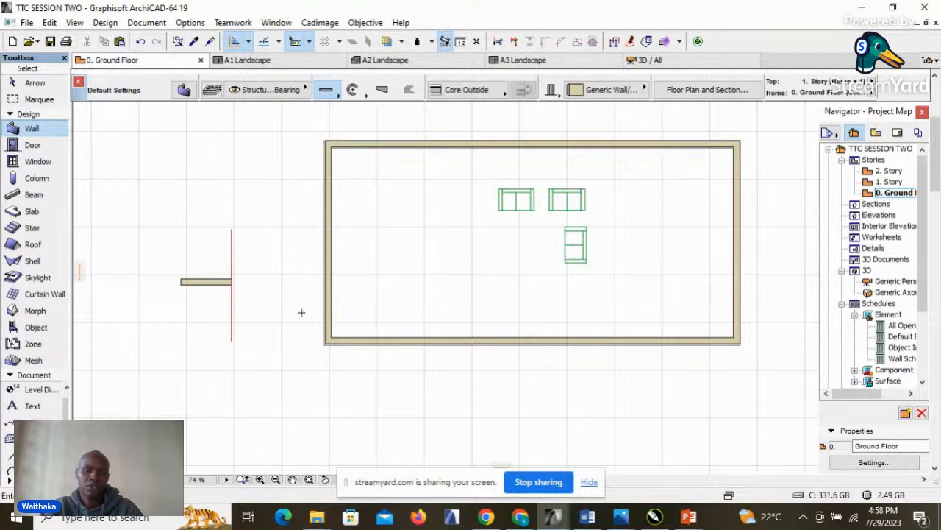
# Step: Trim away the leftover wall stub on the left side of the red line
pyautogui.keyDown('ctrl'); pyautogui.click(199, 284); pyautogui.keyUp('ctrl')
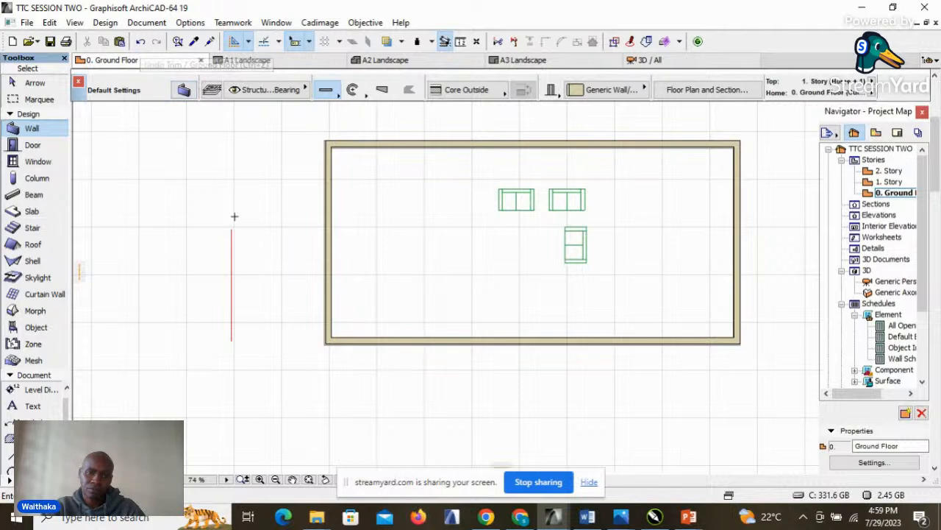
pyautogui.scroll(-1, 393, 287)
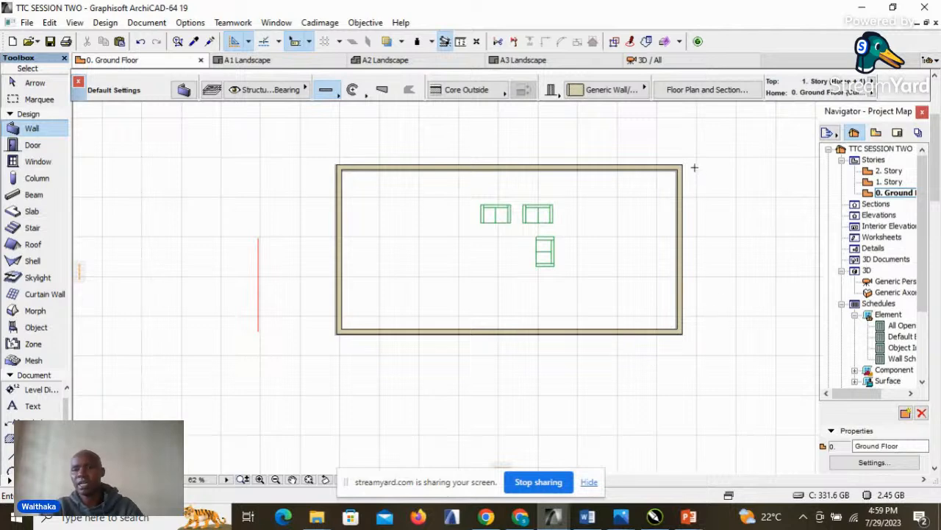
pyautogui.scroll(1, 681, 165)
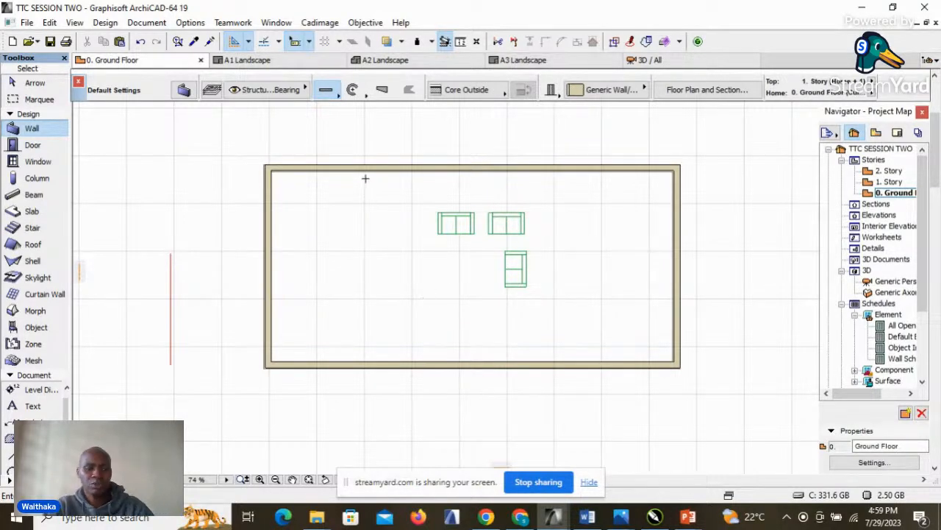
# Step: Stretch the lower horizontal wall's right end horizontally beyond the right vertical wall
pyautogui.keyDown('shift'); pyautogui.click(413, 366); pyautogui.keyUp('shift')
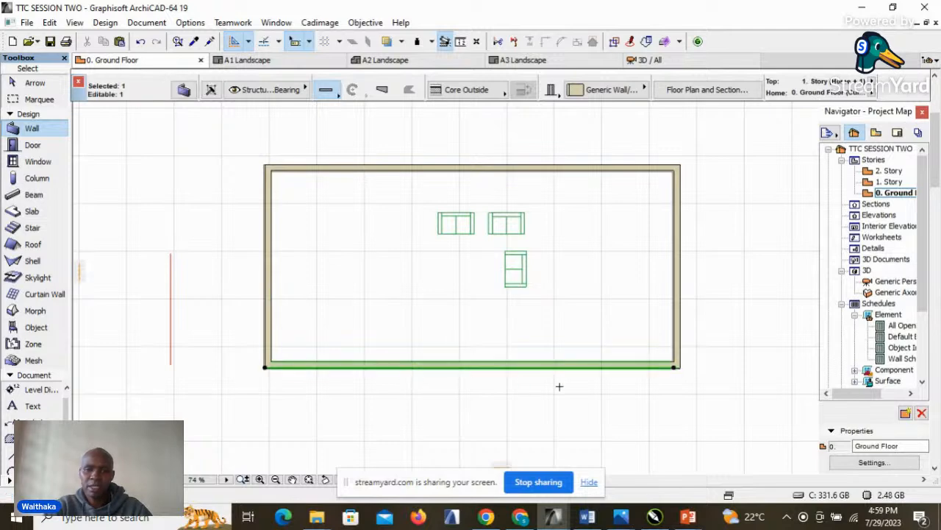
pyautogui.click(676, 367)
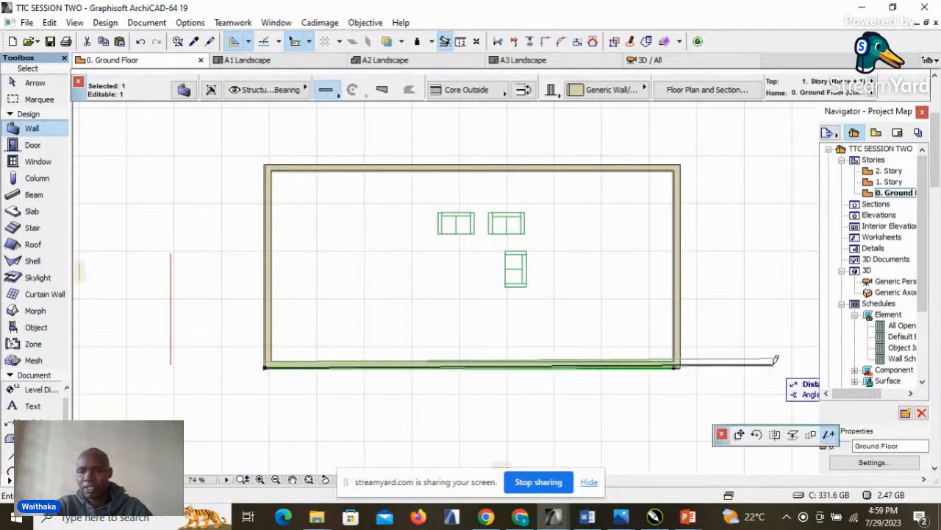
pyautogui.click(776, 366)
pyautogui.press('Escape')
# Step: Stretch the right vertical wall's lower end about 3500 mm straight down past the lower wall
pyautogui.keyDown('shift'); pyautogui.click(677, 344); pyautogui.keyUp('shift')
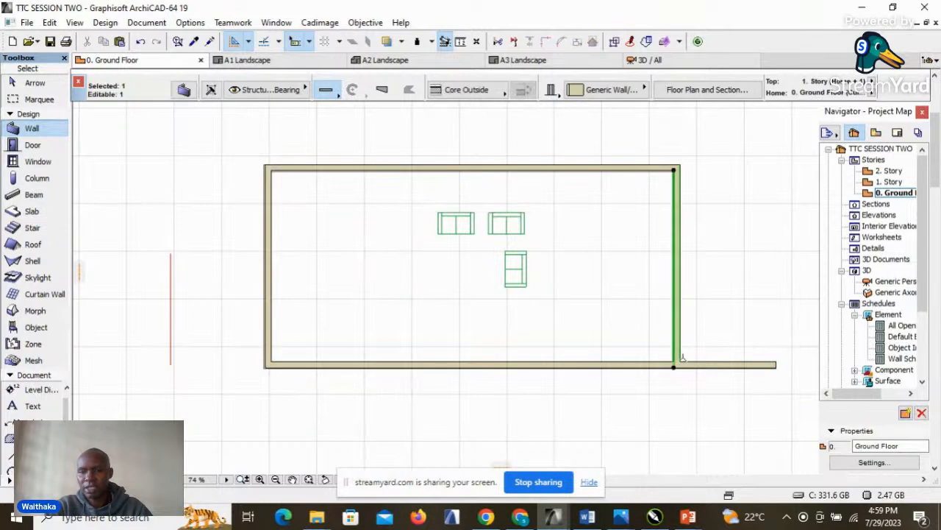
pyautogui.click(673, 366)
pyautogui.click(698, 449)
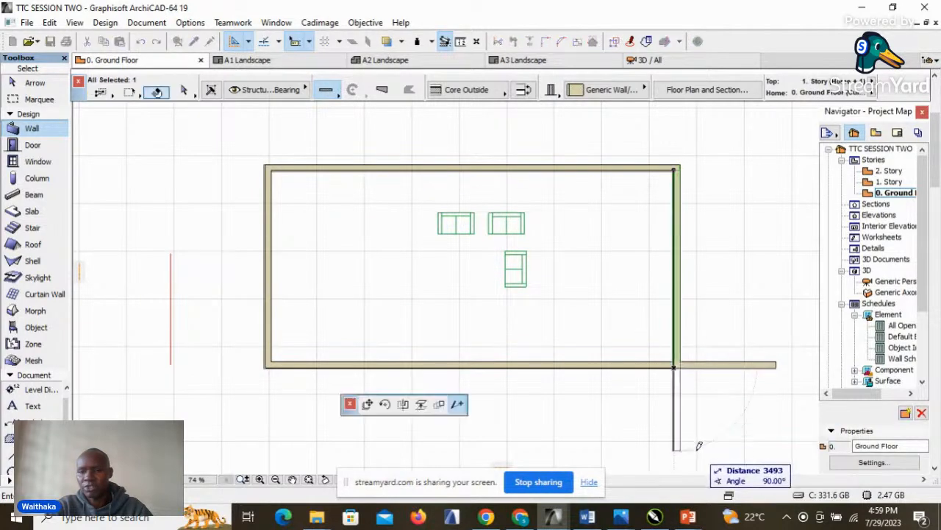
pyautogui.press('Escape')
pyautogui.scroll(-3, 581, 294)
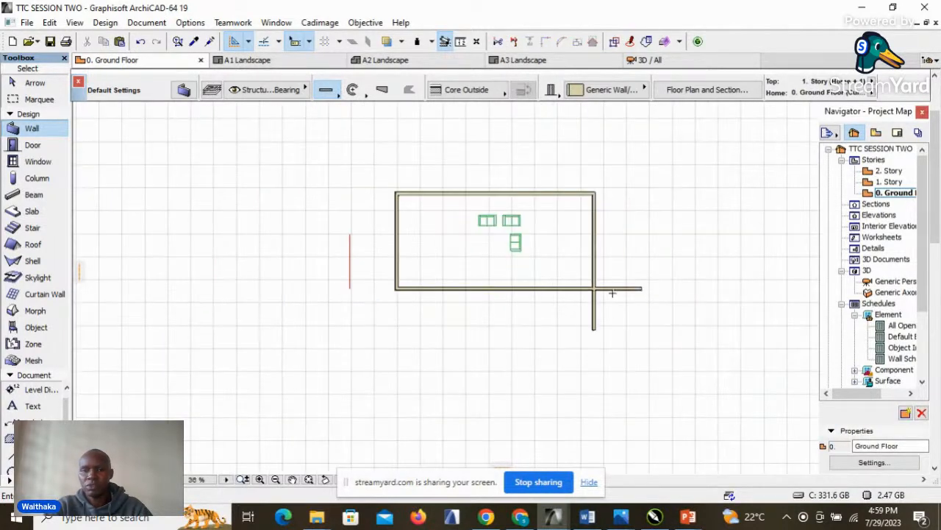
pyautogui.scroll(2, 553, 282)
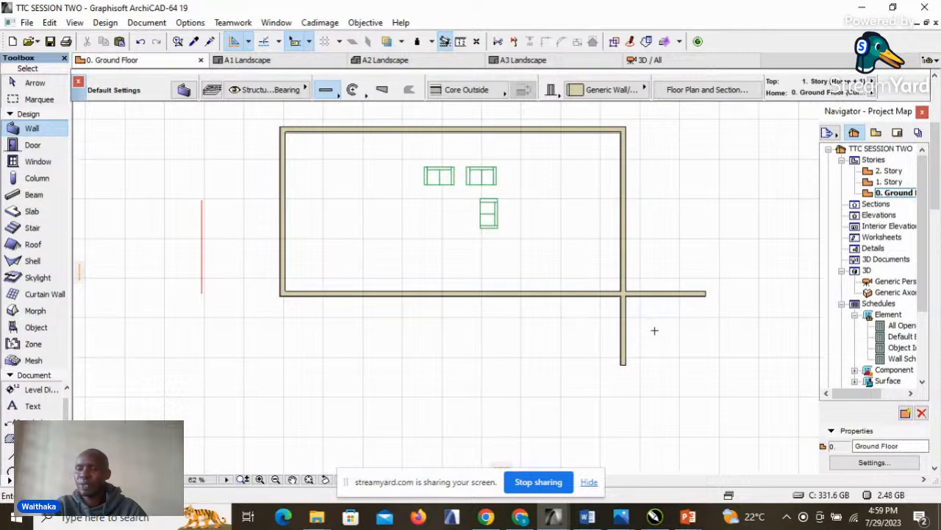
# Step: Split the lower horizontal wall along the right vertical wall, keeping the part outside the rectangle selected
pyautogui.keyDown('shift'); pyautogui.click(667, 297); pyautogui.keyUp('shift')
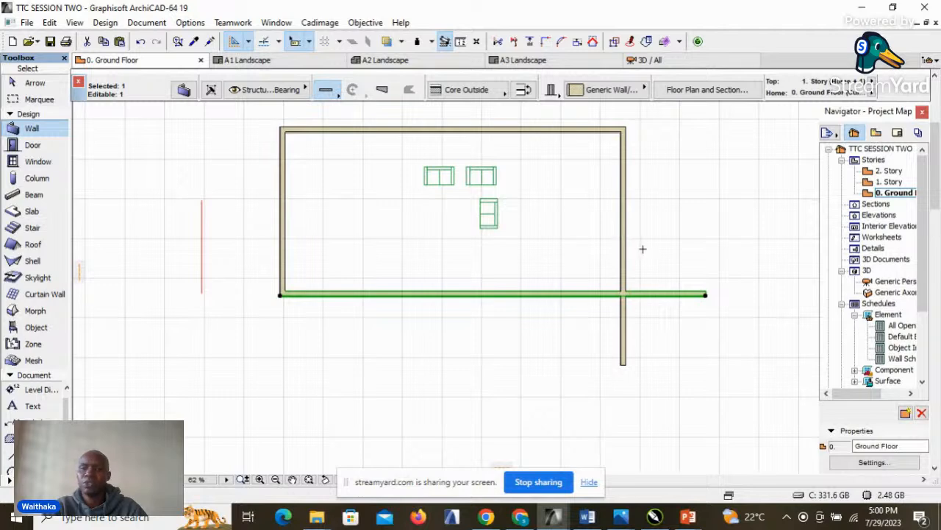
pyautogui.click(515, 42)
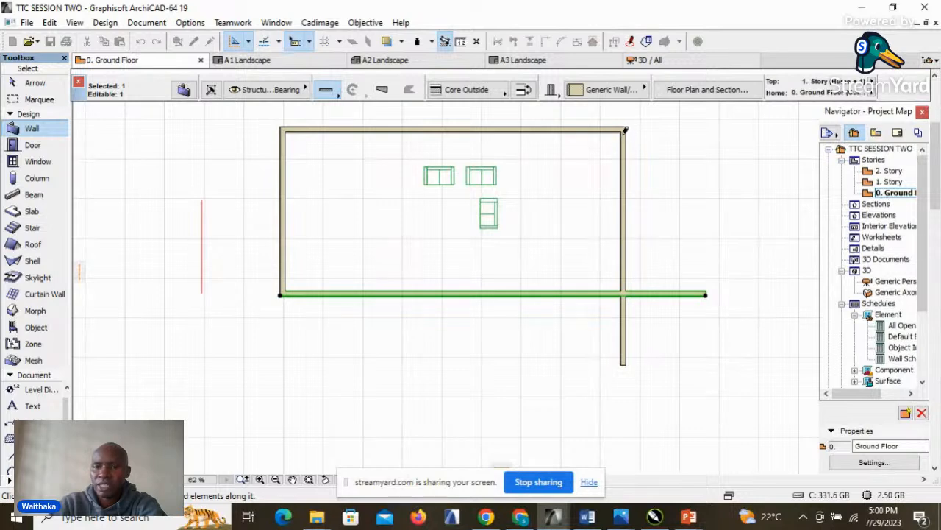
pyautogui.click(626, 242)
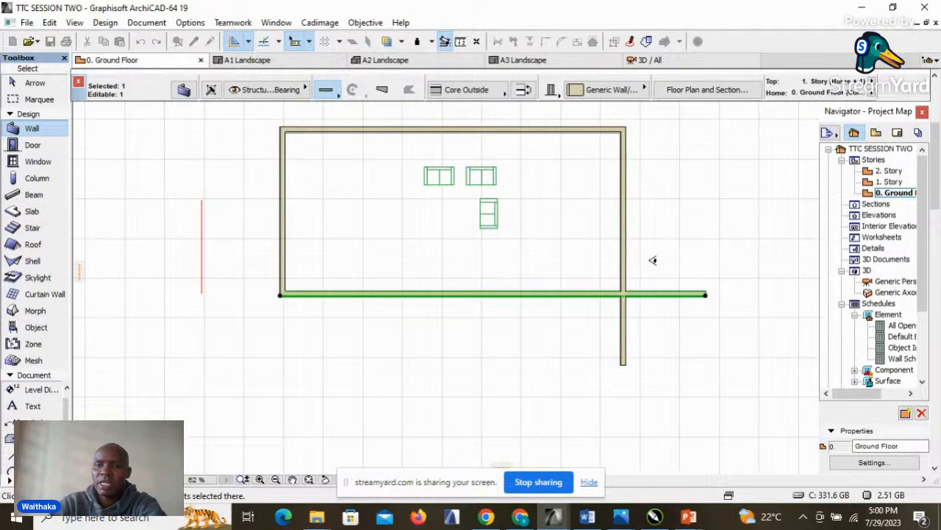
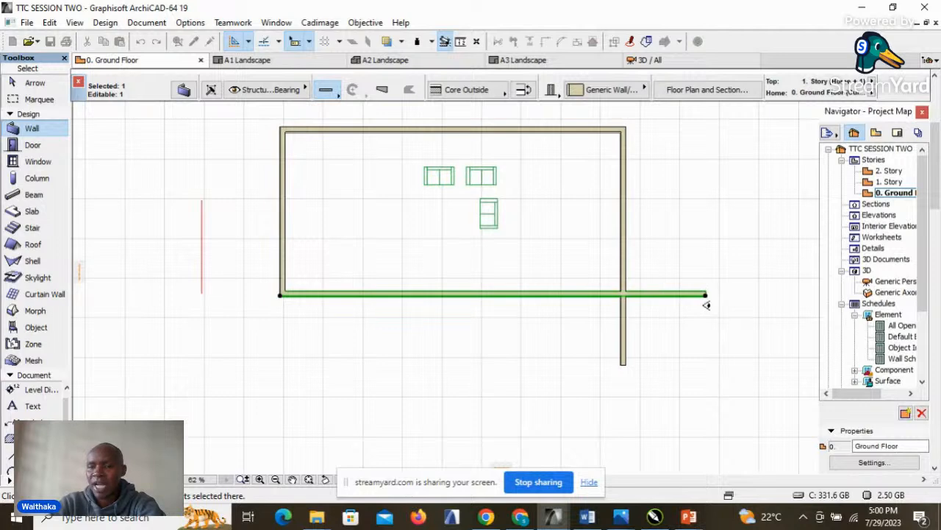
pyautogui.click(670, 249)
# Step: Delete the split-off wall piece that projects beyond the right vertical wall
pyautogui.scroll(3, 634, 304)
pyautogui.scroll(1, 634, 304)
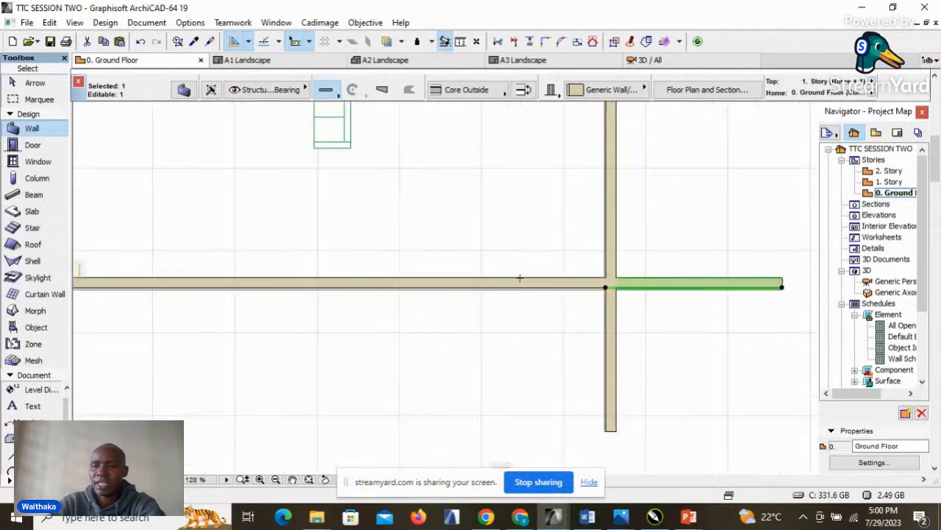
pyautogui.scroll(-1, 439, 292)
pyautogui.scroll(3, 485, 291)
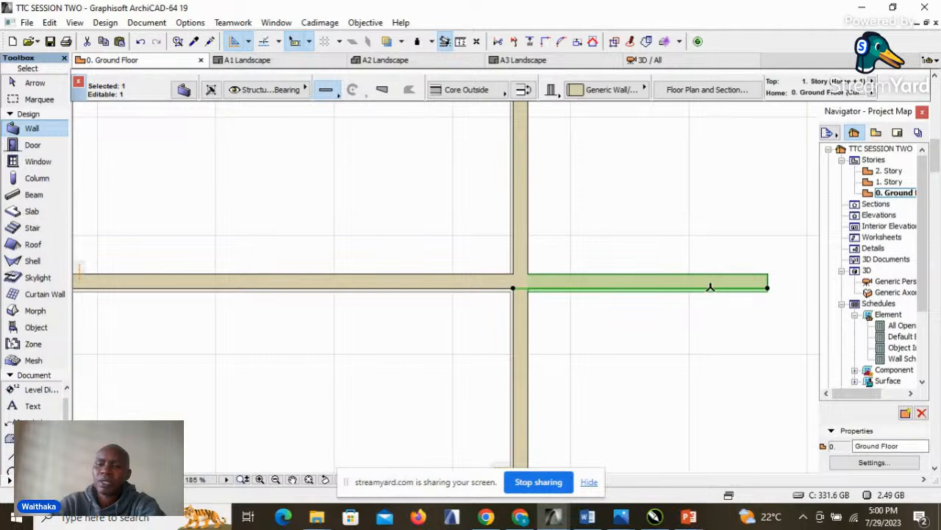
pyautogui.press('Delete')
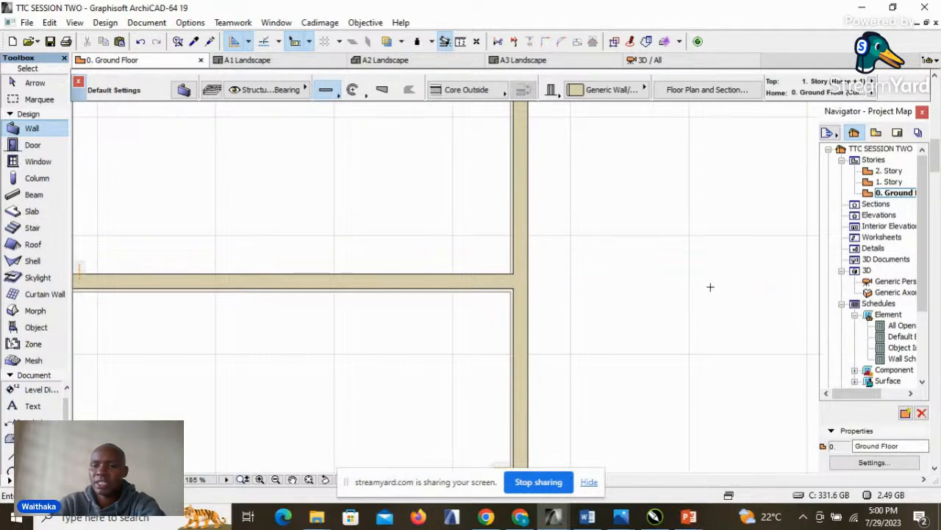
pyautogui.scroll(-5, 633, 246)
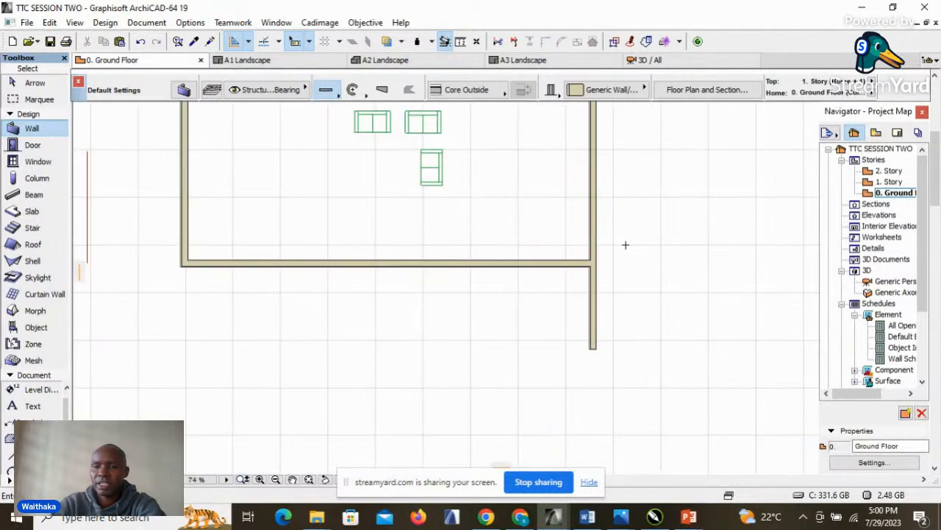
# Step: Split the right vertical wall along the lower horizontal wall's edge, keeping the part below the rectangle selected
pyautogui.scroll(2, 627, 244)
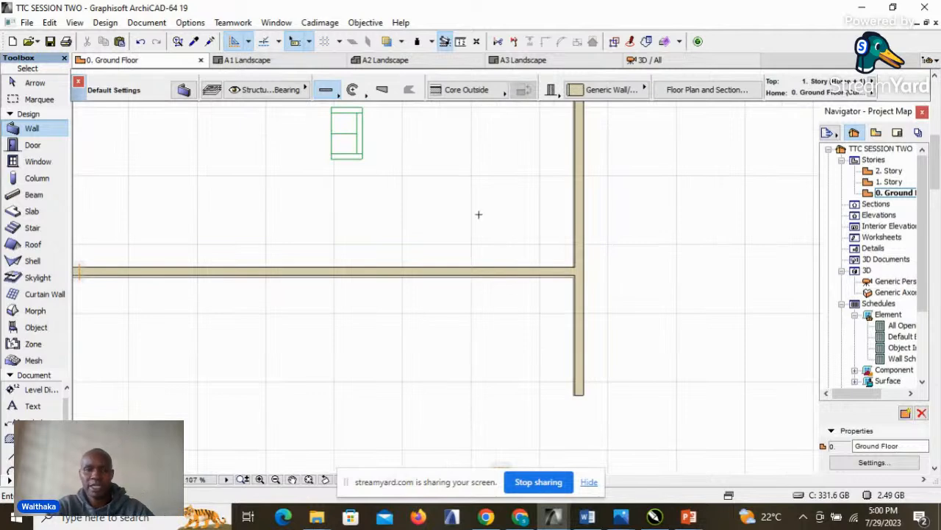
pyautogui.keyDown('shift'); pyautogui.click(579, 353); pyautogui.keyUp('shift')
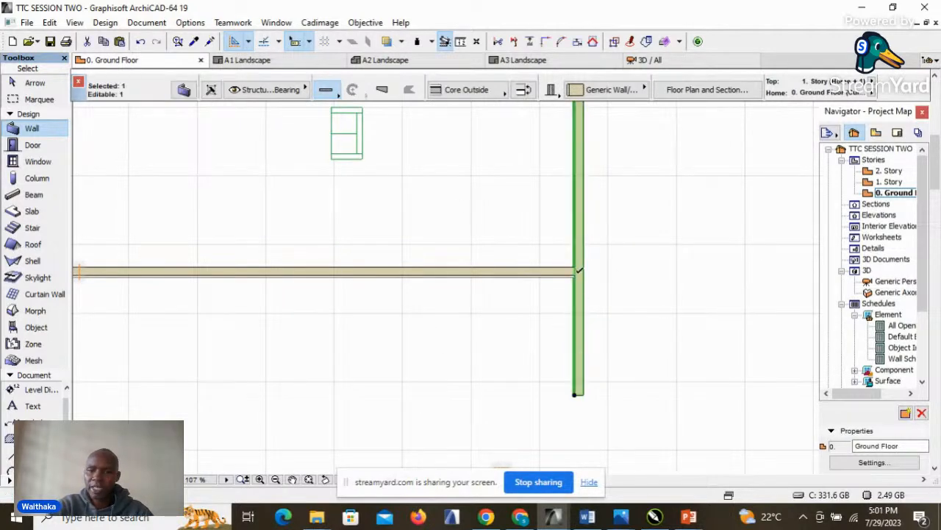
pyautogui.scroll(-3, 559, 353)
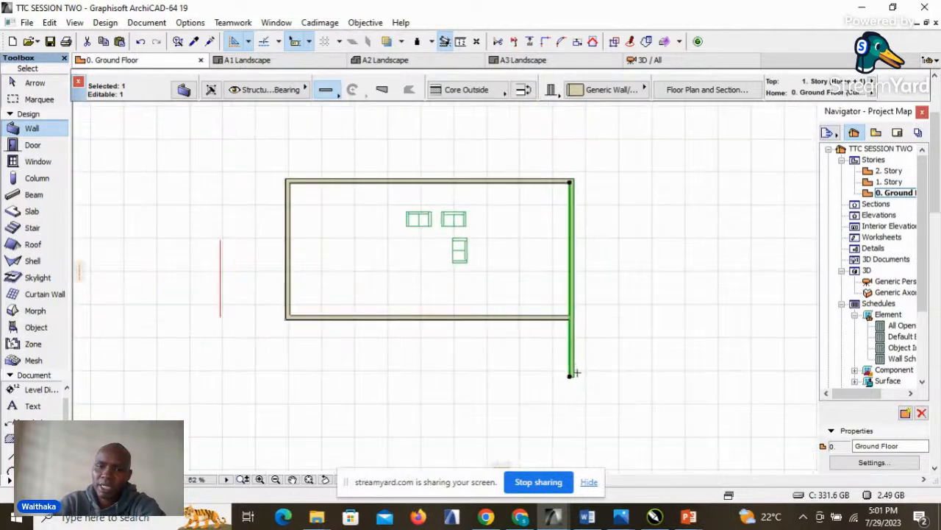
pyautogui.scroll(4, 566, 316)
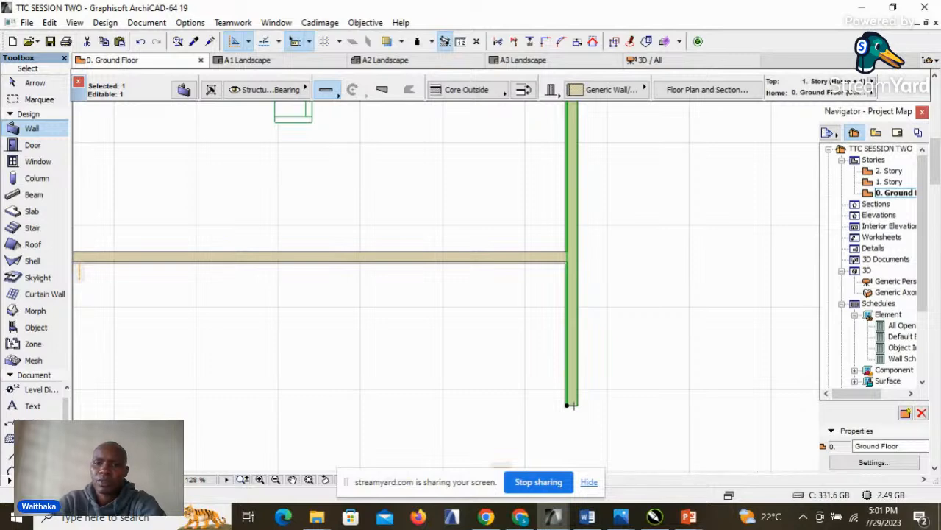
pyautogui.click(514, 41)
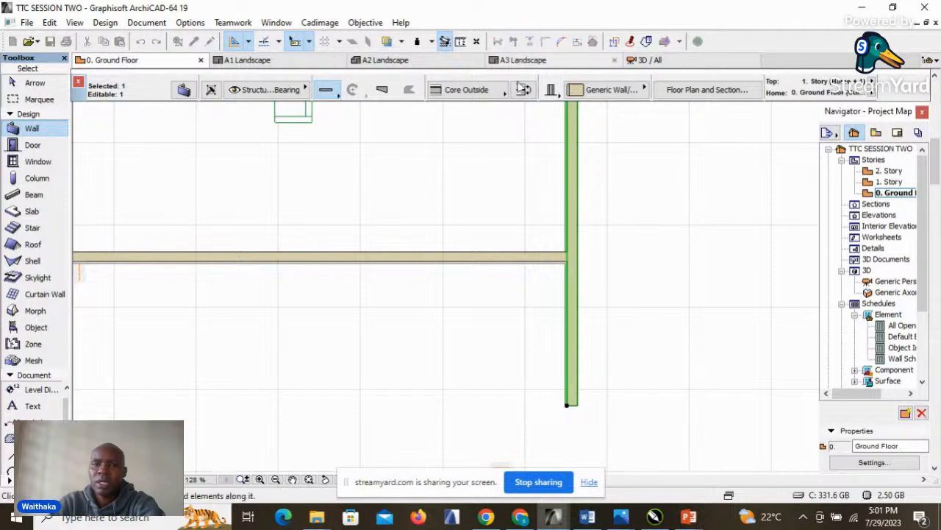
pyautogui.click(542, 252)
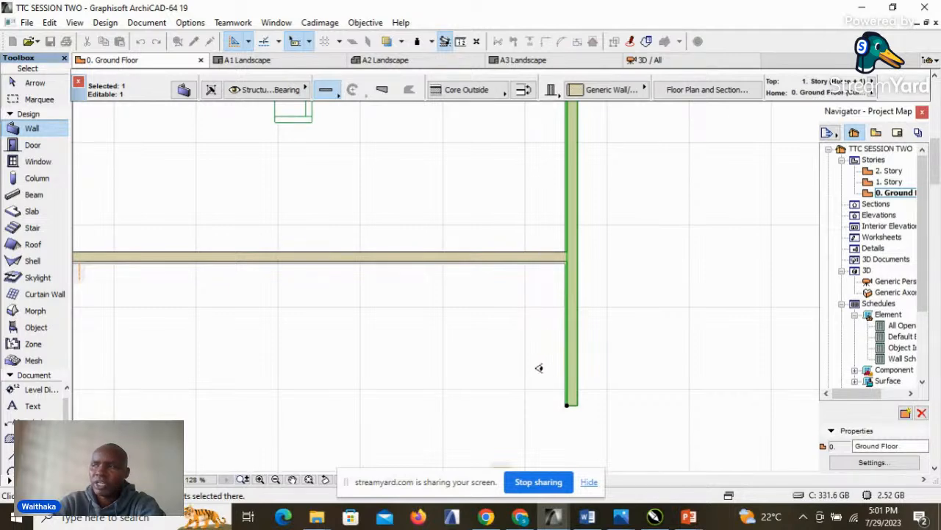
pyautogui.click(521, 320)
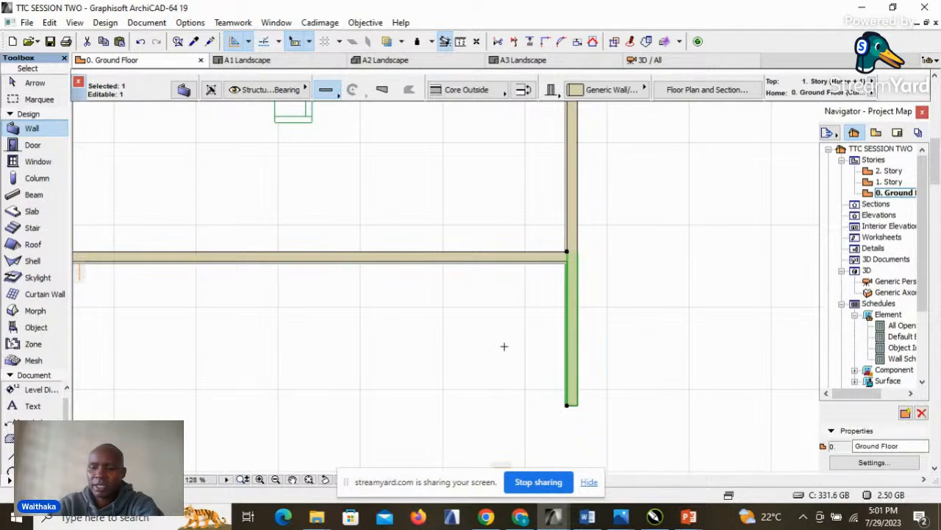
# Step: Delete the split-off piece of the right vertical wall below the rectangle
pyautogui.press('Delete')
pyautogui.scroll(-3, 656, 283)
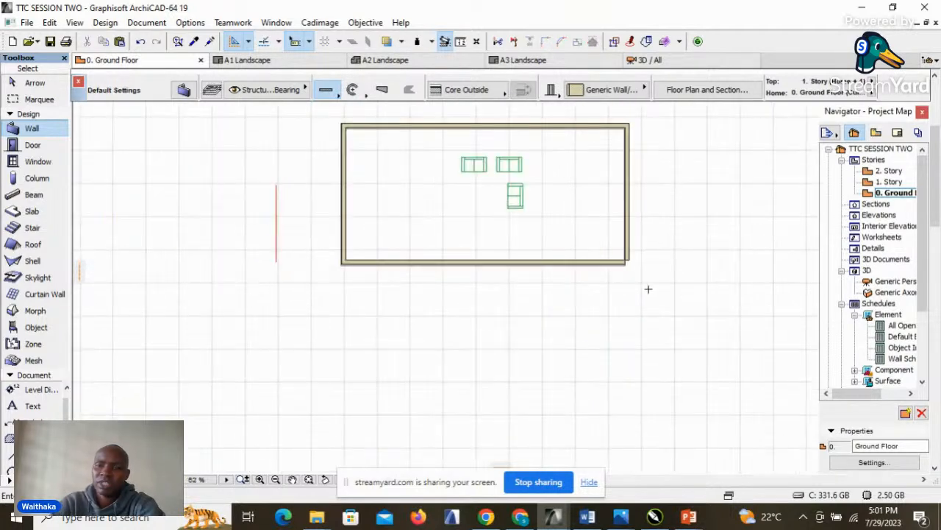
pyautogui.scroll(2, 653, 277)
pyautogui.scroll(-2, 654, 272)
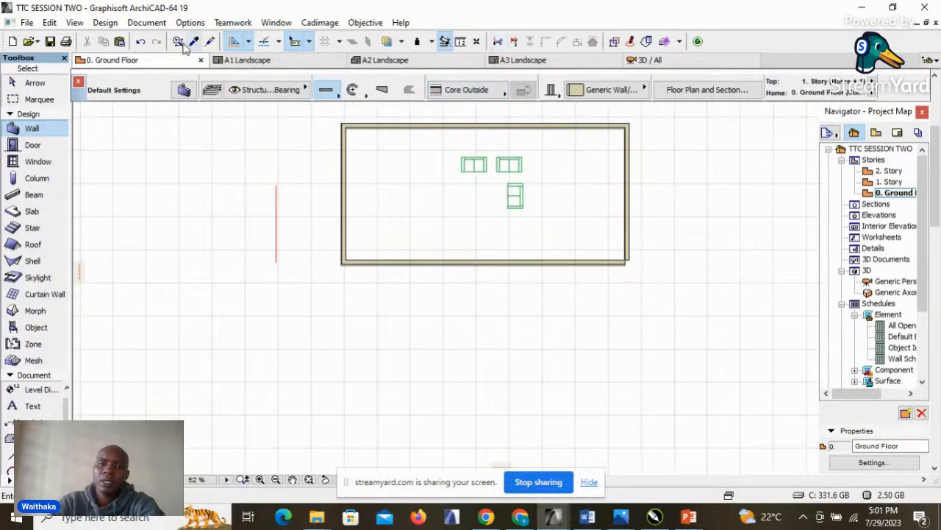
# Step: Undo the last three edits, back to before the lower wall's projecting piece was deleted, and clear the selection
pyautogui.click(140, 42)
pyautogui.click(141, 42)
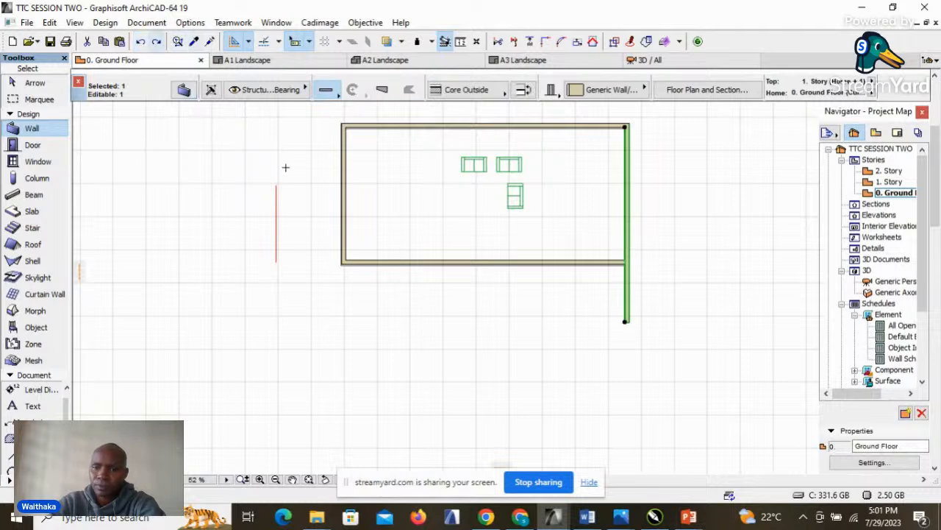
pyautogui.click(141, 42)
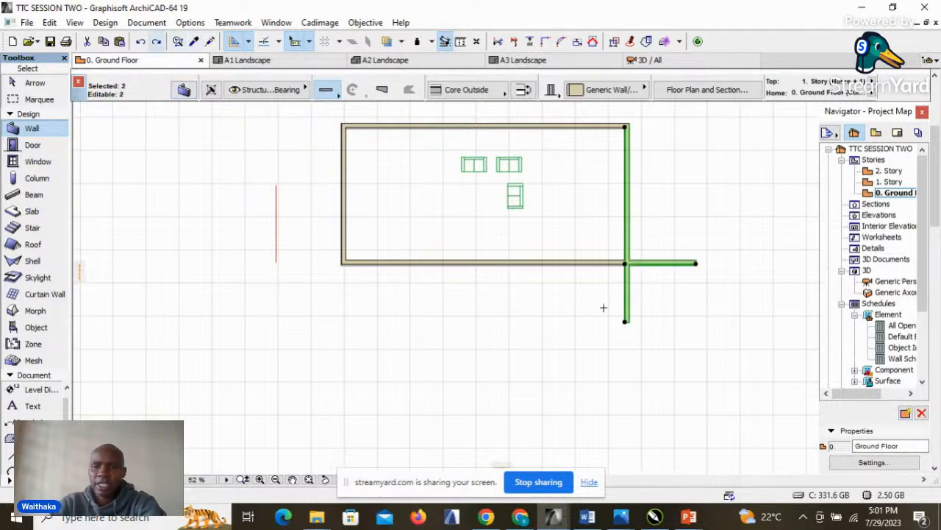
pyautogui.press('Escape')
# Step: Stretch the lower horizontal wall's left end horizontally past the left vertical wall, stopping short of the red line
pyautogui.scroll(2, 636, 262)
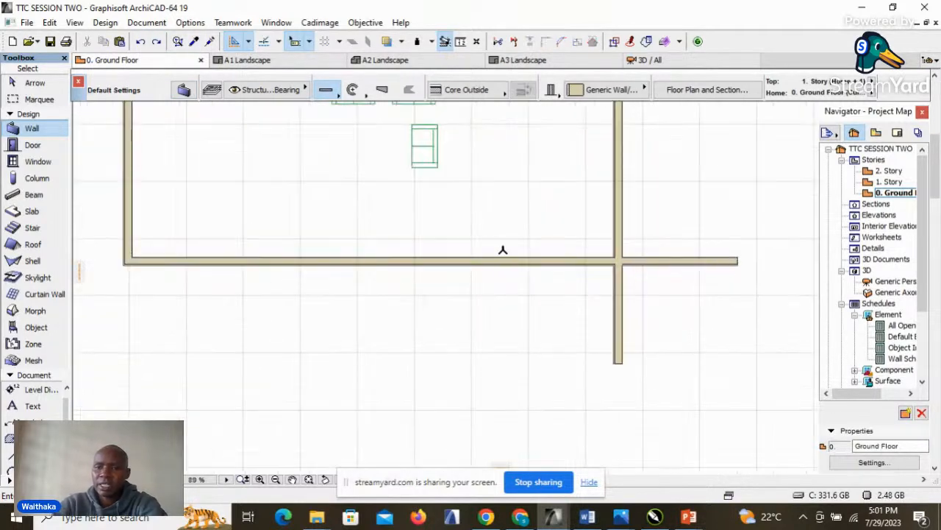
pyautogui.scroll(-2, 641, 332)
pyautogui.scroll(2, 421, 190)
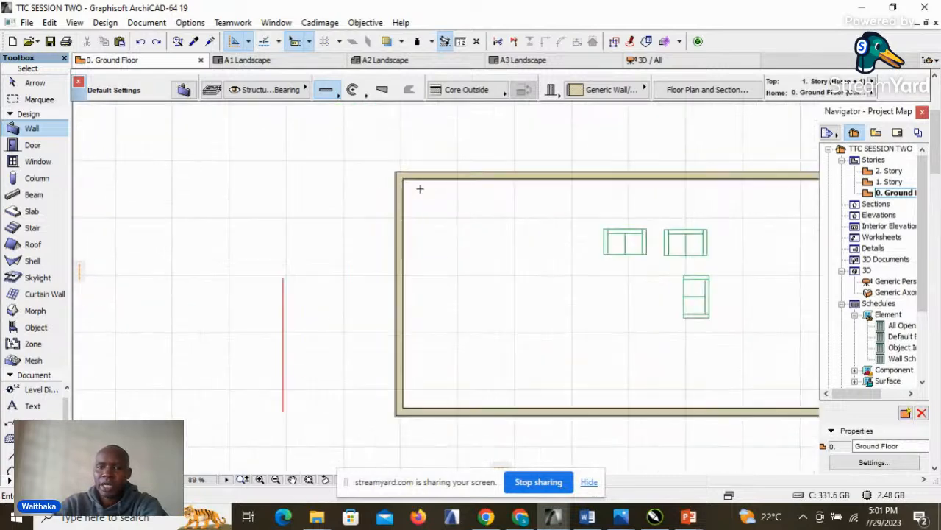
pyautogui.scroll(-2, 410, 241)
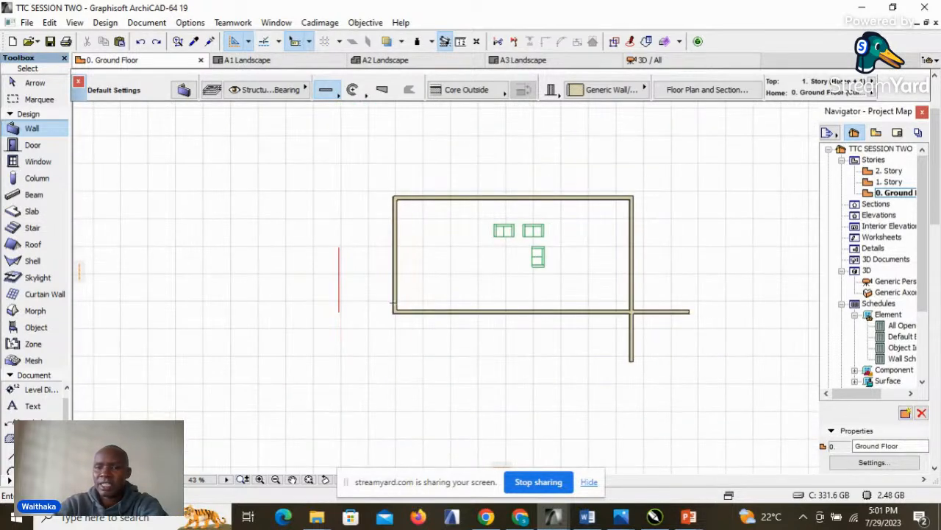
pyautogui.scroll(2, 400, 340)
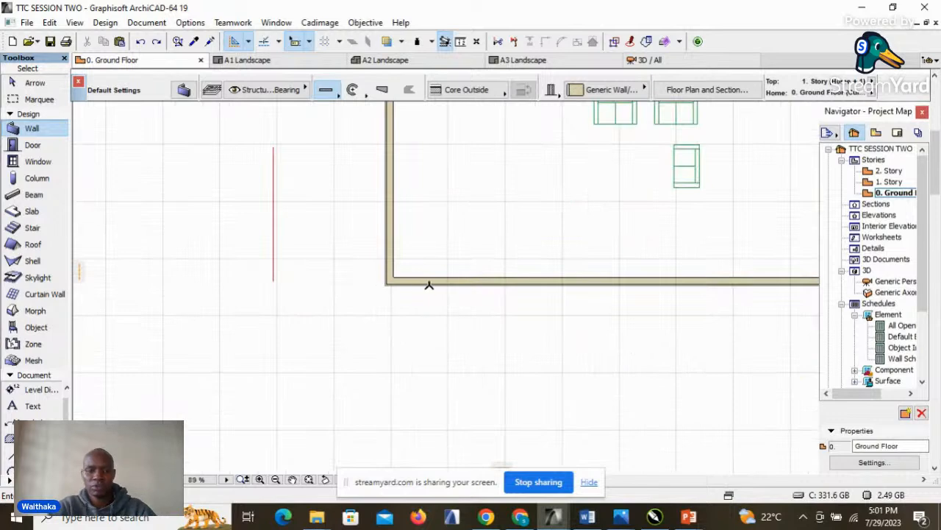
pyautogui.click(454, 284)
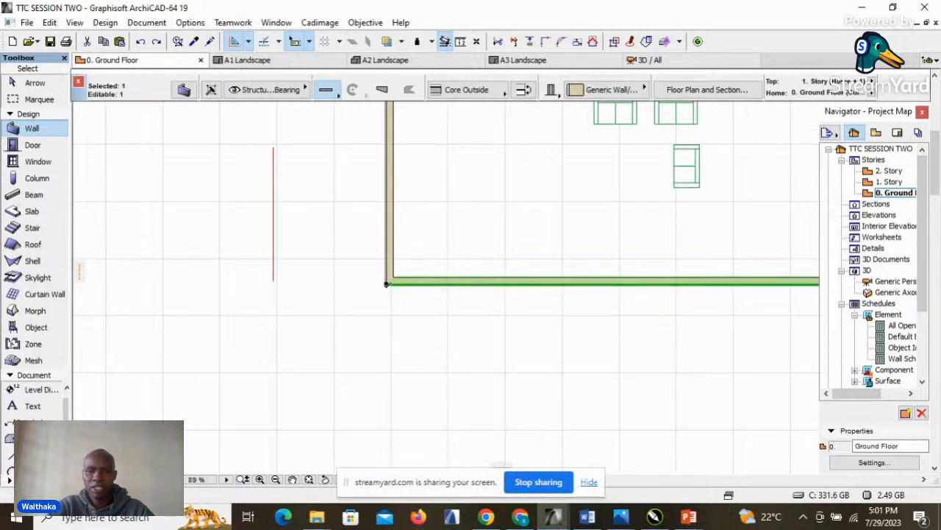
pyautogui.scroll(-2, 507, 234)
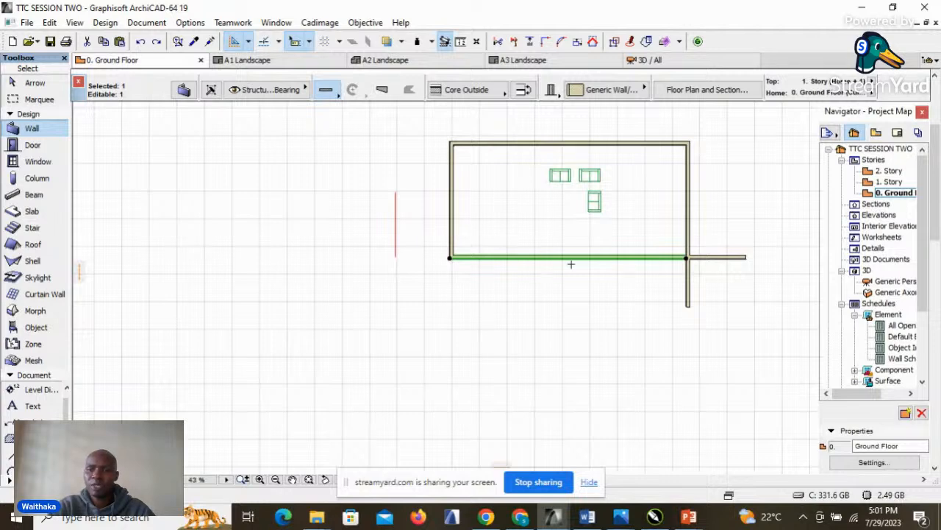
pyautogui.scroll(3, 533, 251)
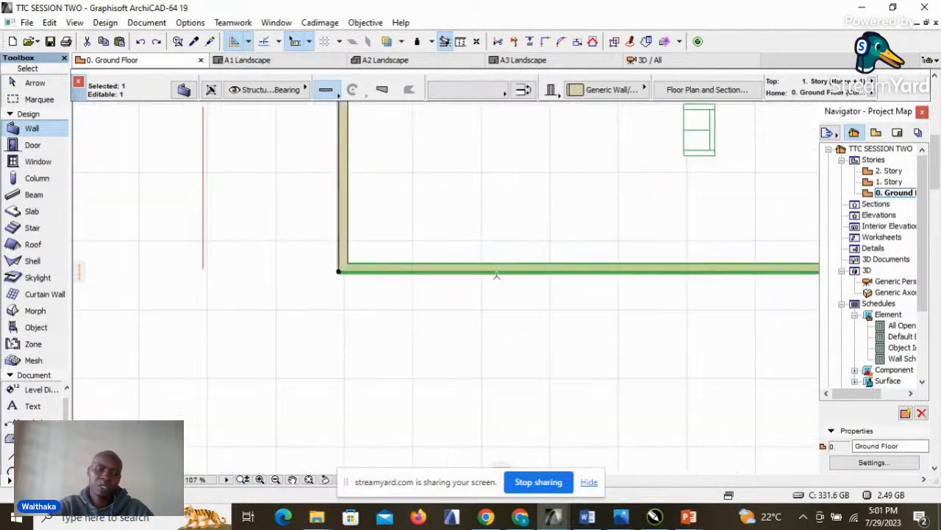
pyautogui.click(31, 82)
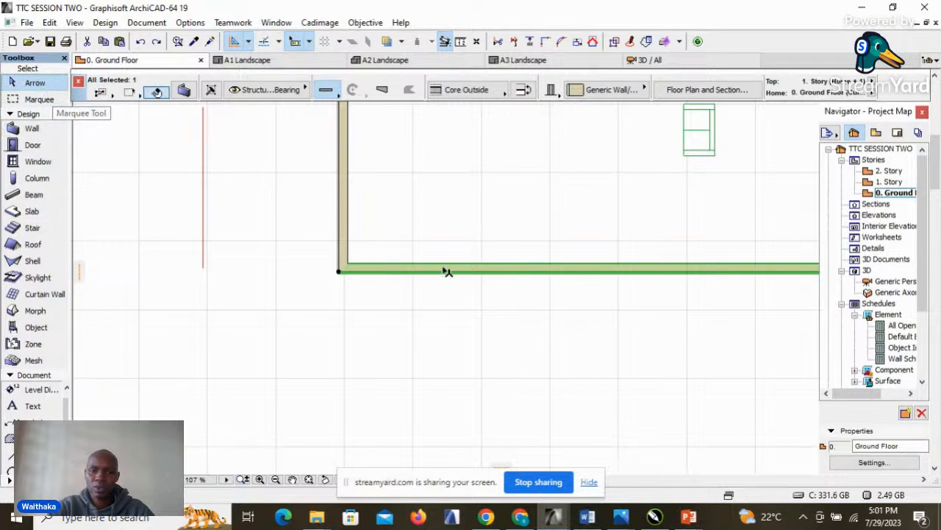
pyautogui.click(340, 274)
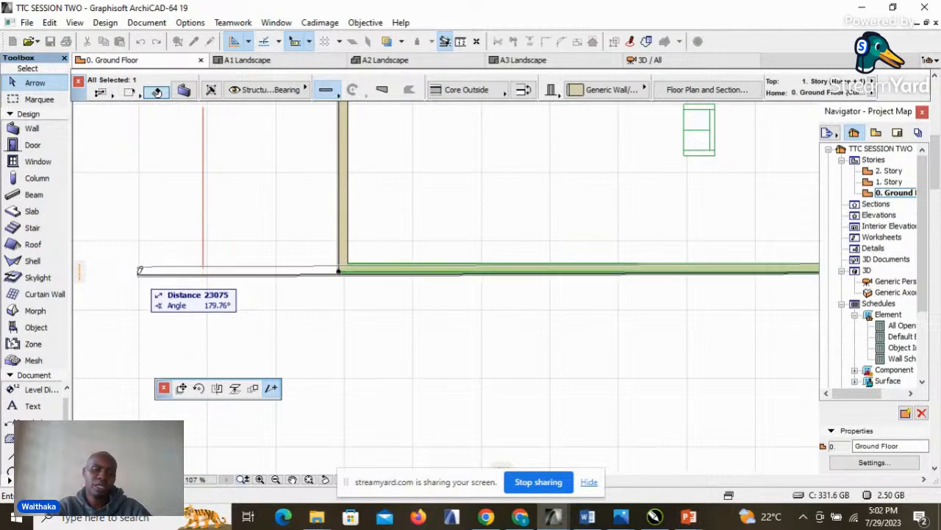
pyautogui.press('shift')
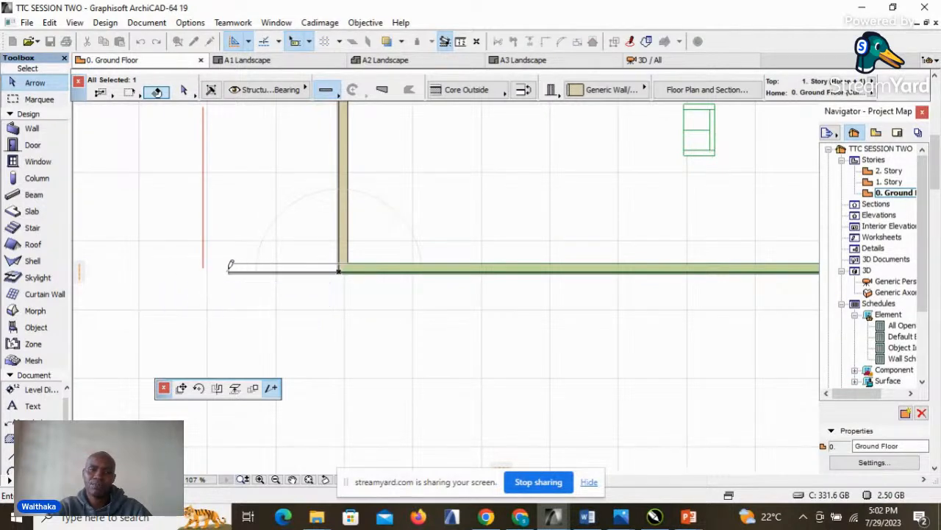
pyautogui.click(229, 269)
pyautogui.click(365, 334)
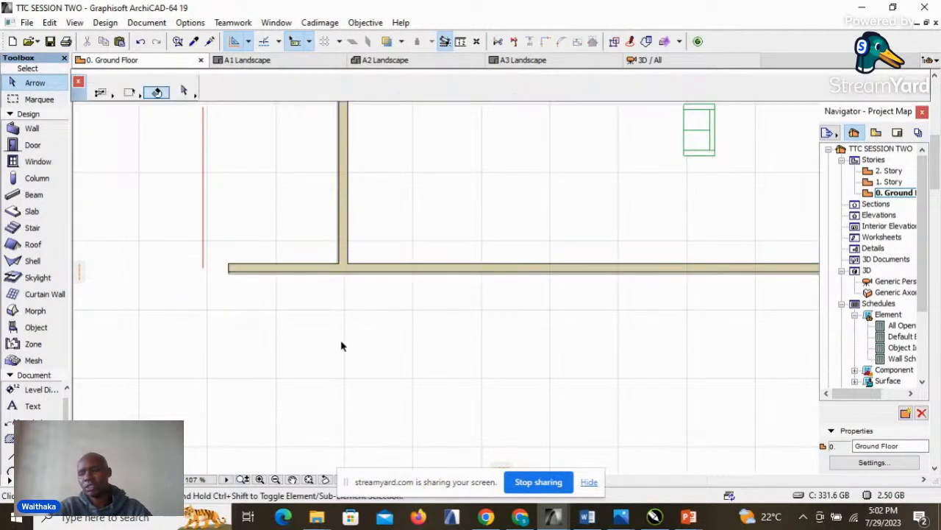
# Step: Adjust the left vertical wall down past the lower wall to a roughly horizontal line defined below the rectangle
pyautogui.scroll(-3, 341, 347)
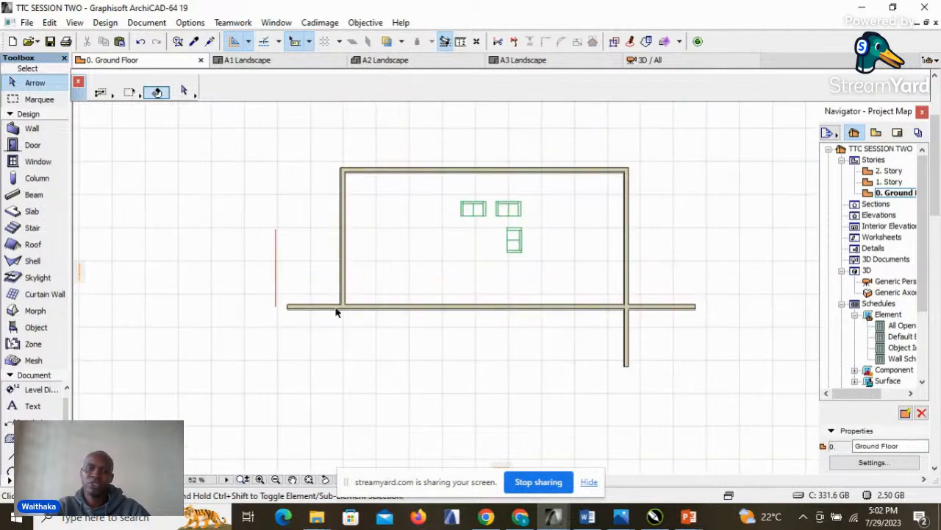
pyautogui.click(342, 256)
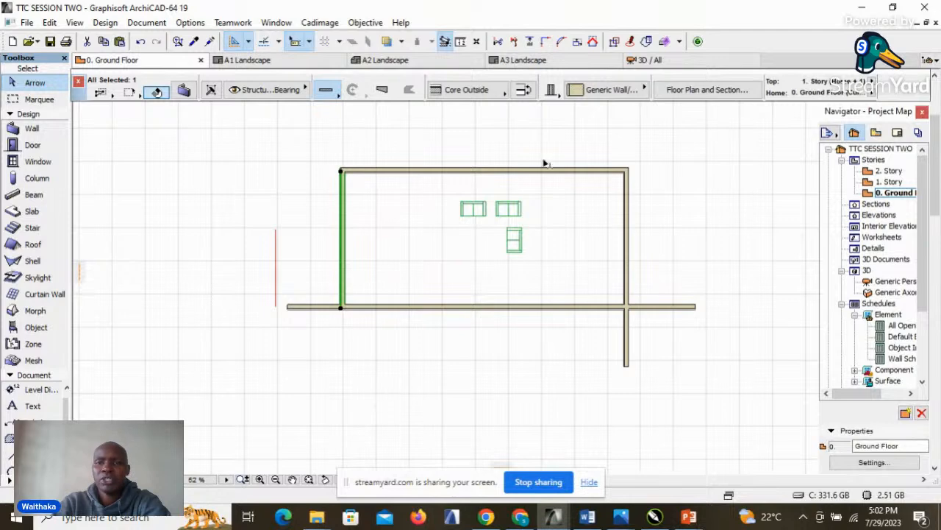
pyautogui.click(533, 43)
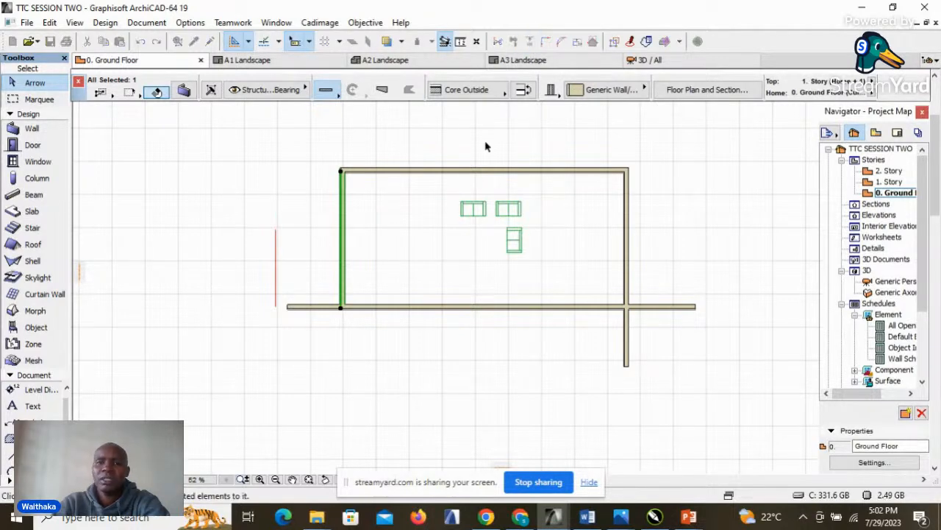
pyautogui.click(278, 412)
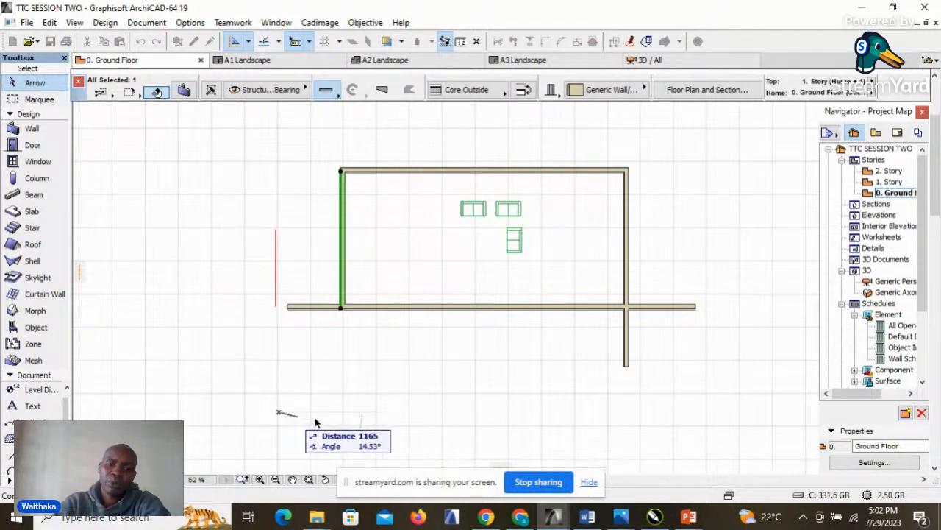
pyautogui.click(412, 414)
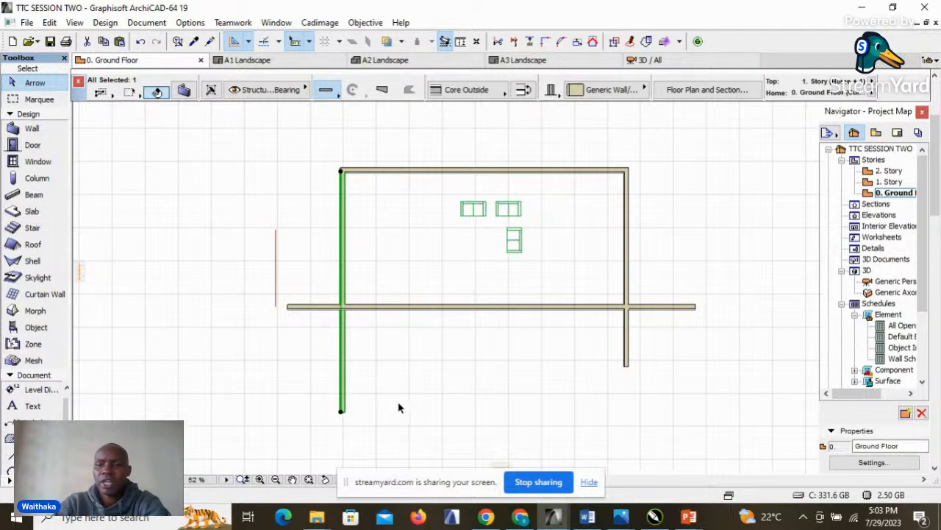
# Step: Trim off the lower wall's end projecting past the left vertical wall and the left wall's part below the lower wall
pyautogui.click(389, 362)
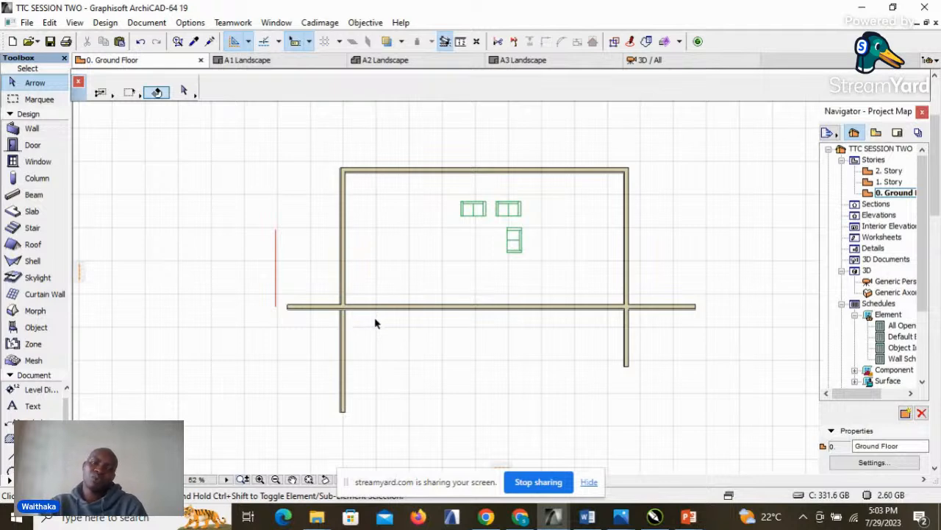
pyautogui.scroll(-3, 328, 222)
pyautogui.scroll(4, 329, 287)
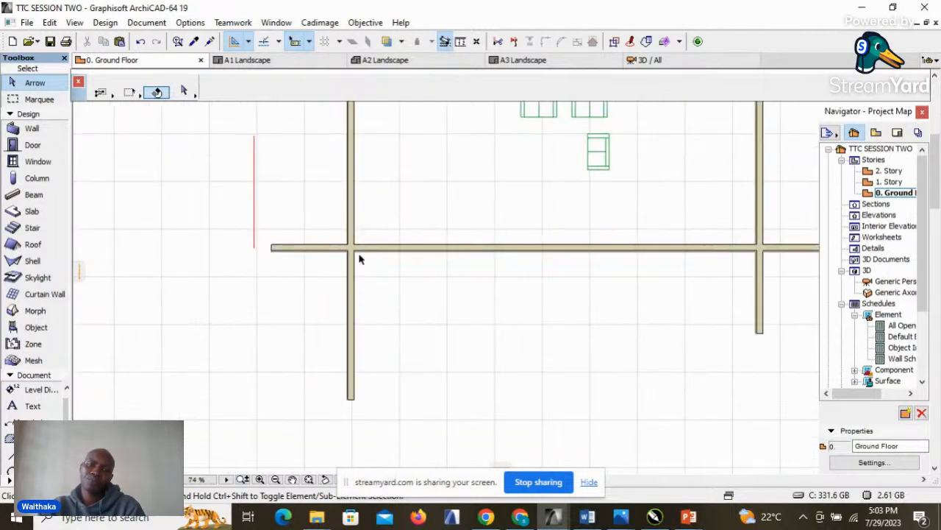
pyautogui.keyDown('ctrl'); pyautogui.click(306, 250); pyautogui.keyUp('ctrl')
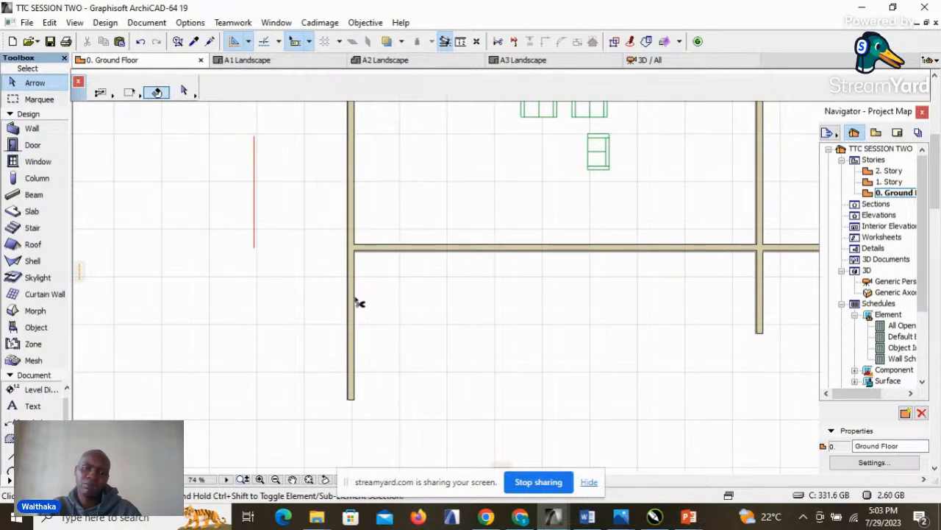
pyautogui.keyDown('ctrl'); pyautogui.click(353, 301); pyautogui.keyUp('ctrl')
pyautogui.scroll(-3, 324, 332)
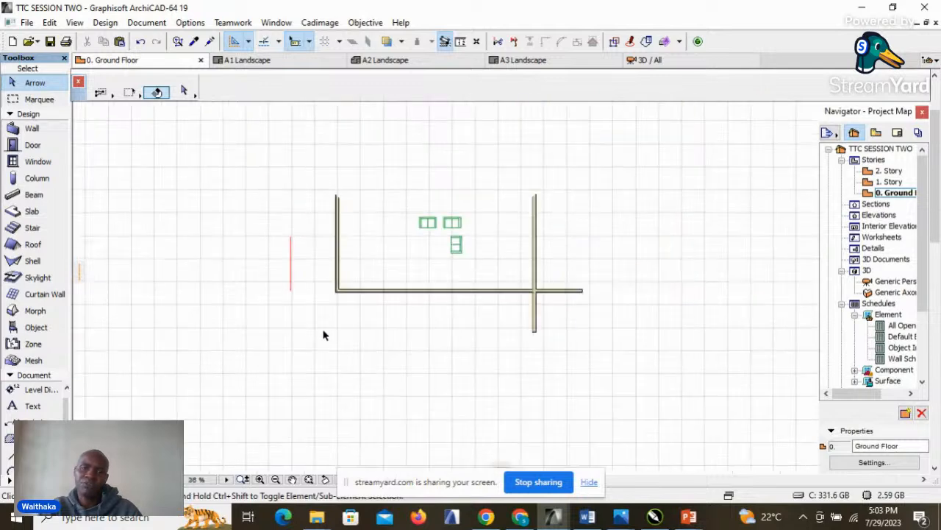
pyautogui.scroll(3, 340, 218)
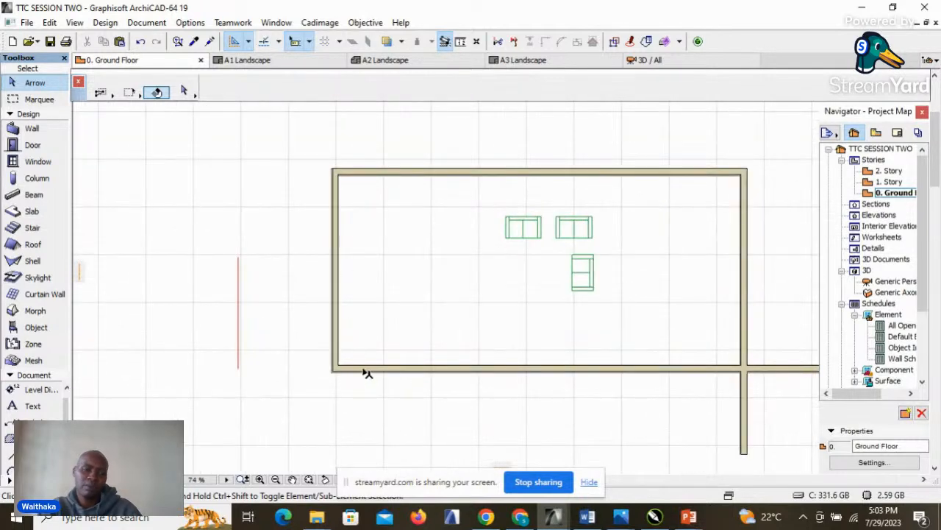
# Step: Stretch the lower wall's left end horizontally inward, leaving a gap at the rectangle's lower-left corner
pyautogui.click(365, 370)
pyautogui.click(335, 370)
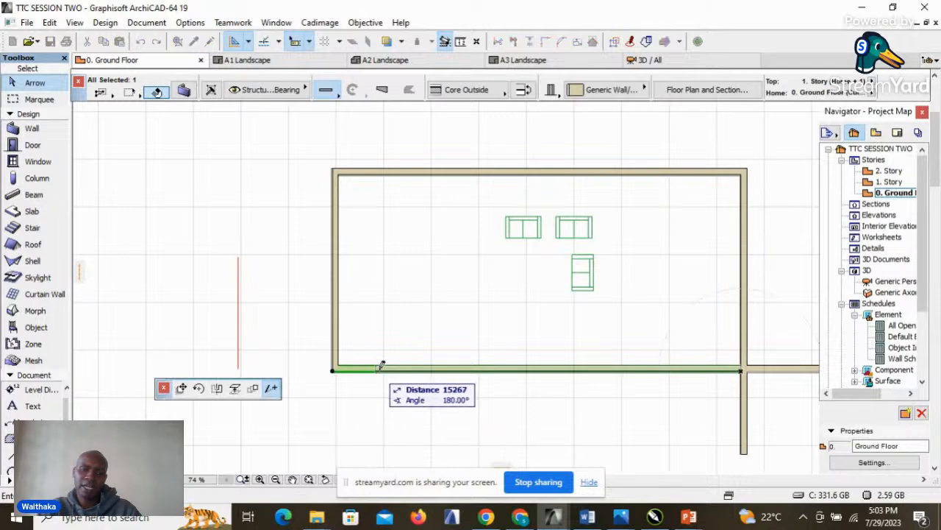
pyautogui.click(377, 370)
pyautogui.click(380, 416)
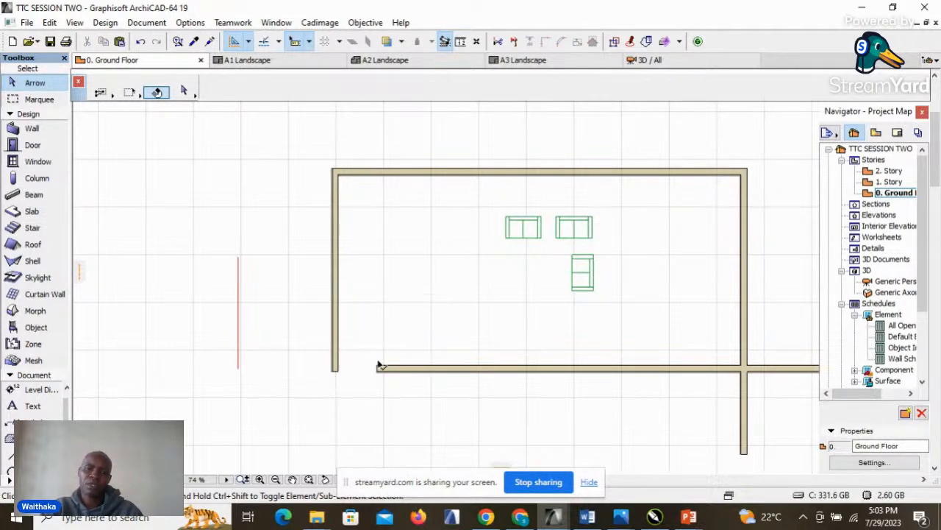
pyautogui.scroll(-3, 380, 366)
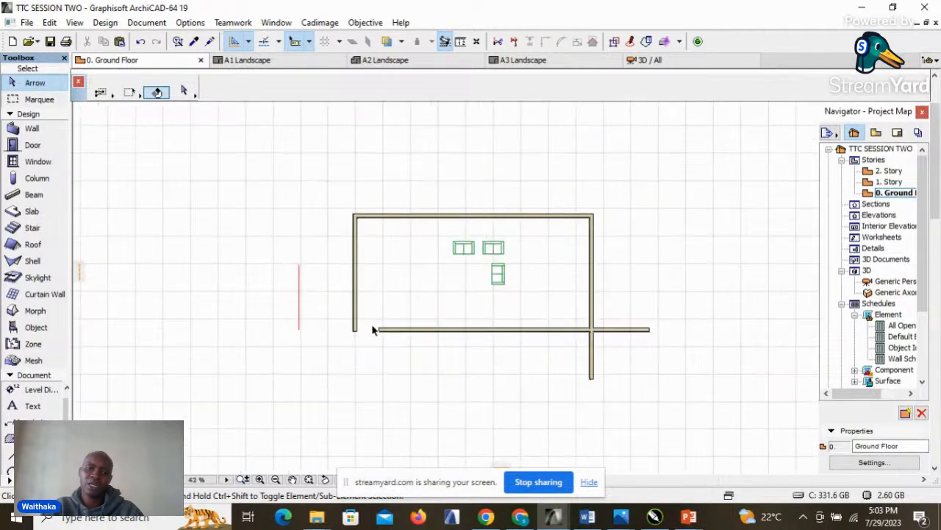
pyautogui.scroll(3, 370, 330)
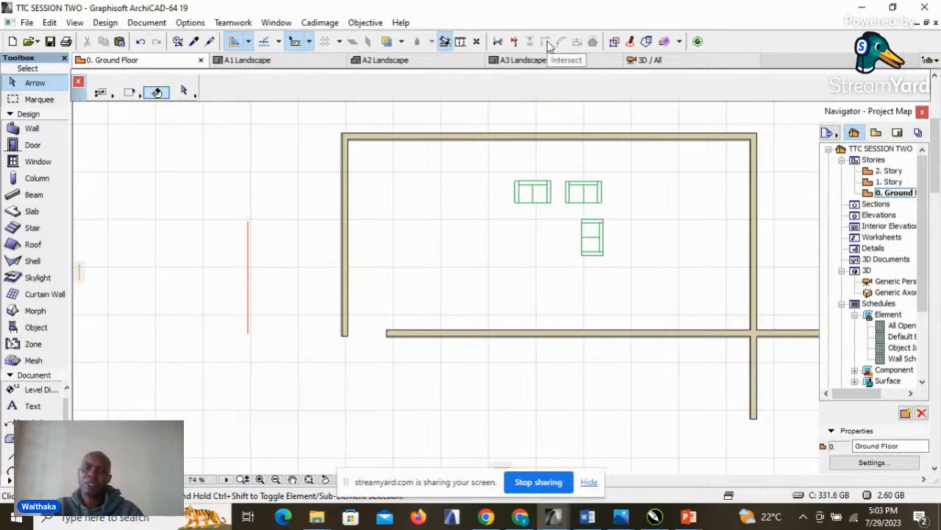
# Step: Select the left and lower walls together, first individually and again with a selection rectangle, clearing the selection each time
pyautogui.moveTo(349, 311)
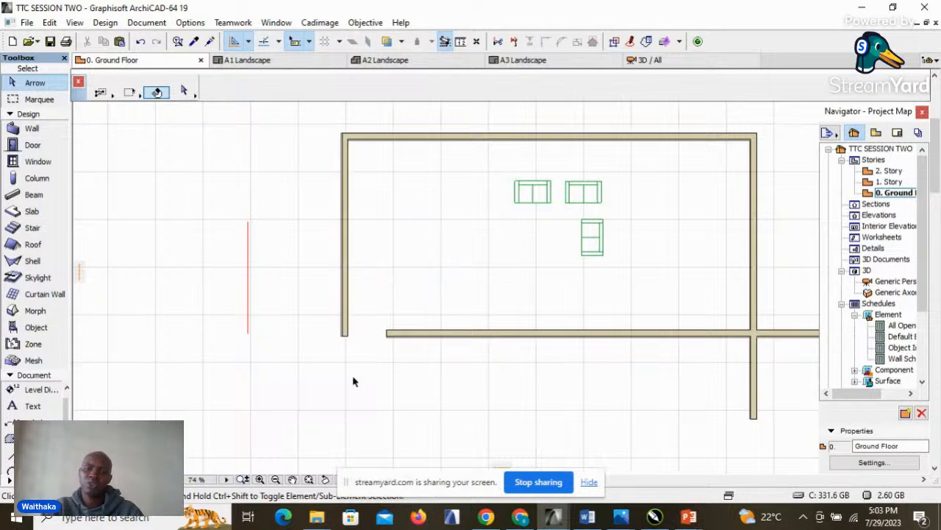
pyautogui.click(345, 268)
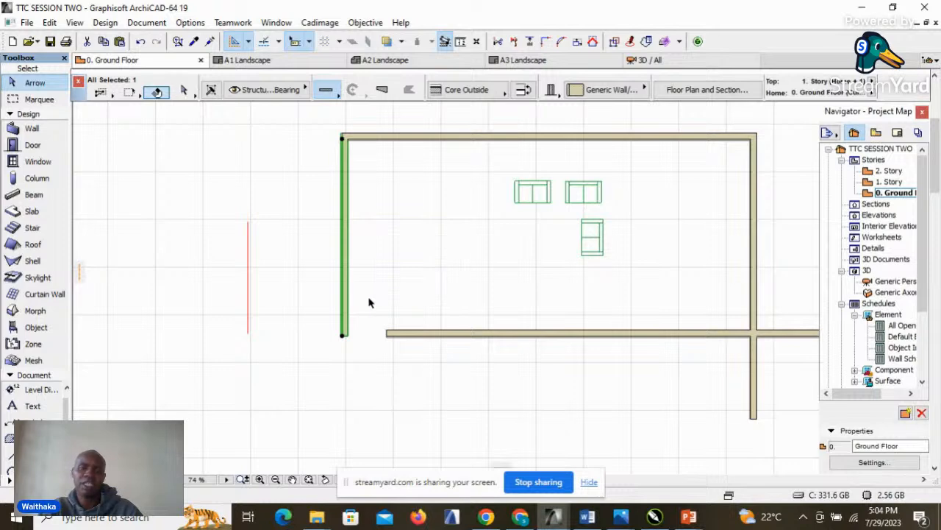
pyautogui.keyDown('shift'); pyautogui.click(401, 336); pyautogui.keyUp('shift')
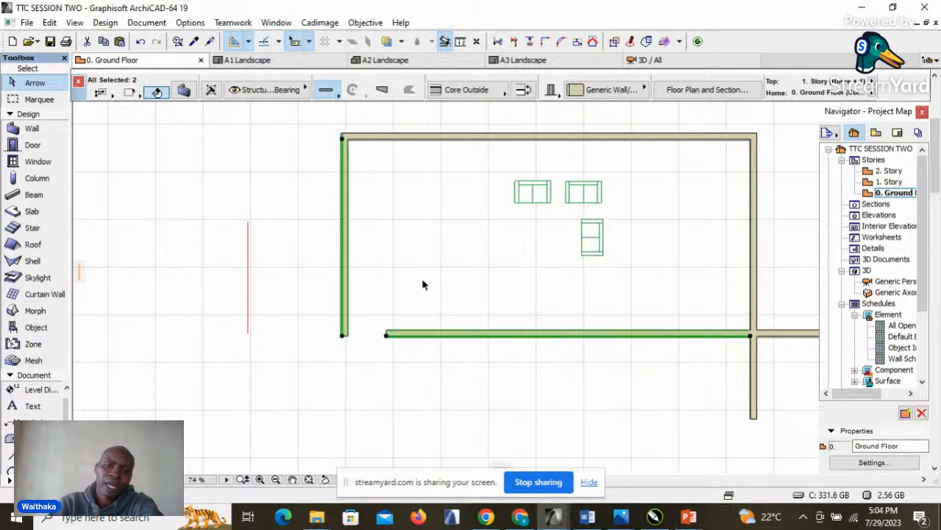
pyautogui.click(360, 370)
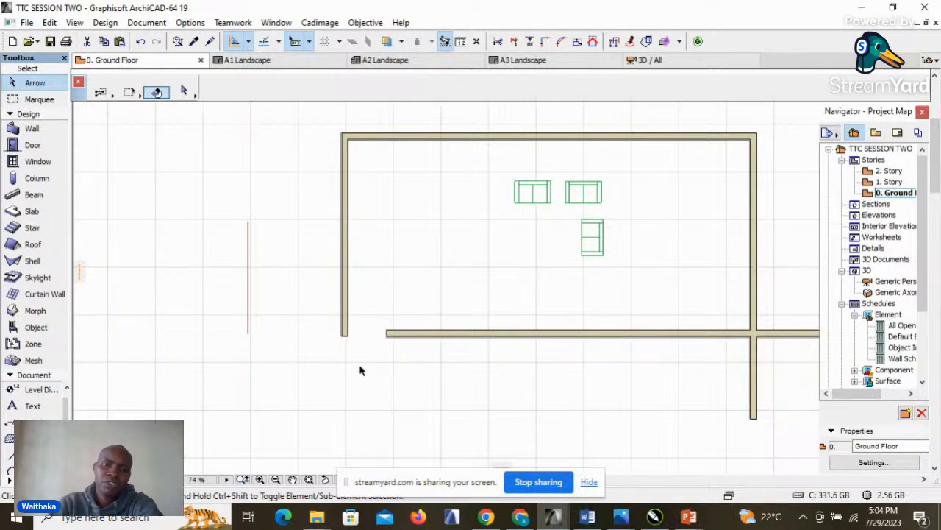
pyautogui.click(288, 266)
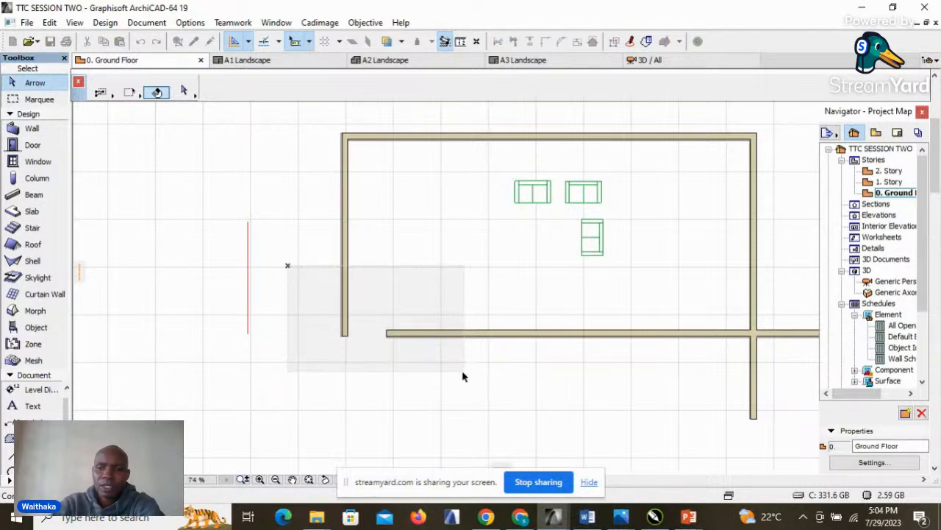
pyautogui.scroll(2, 456, 376)
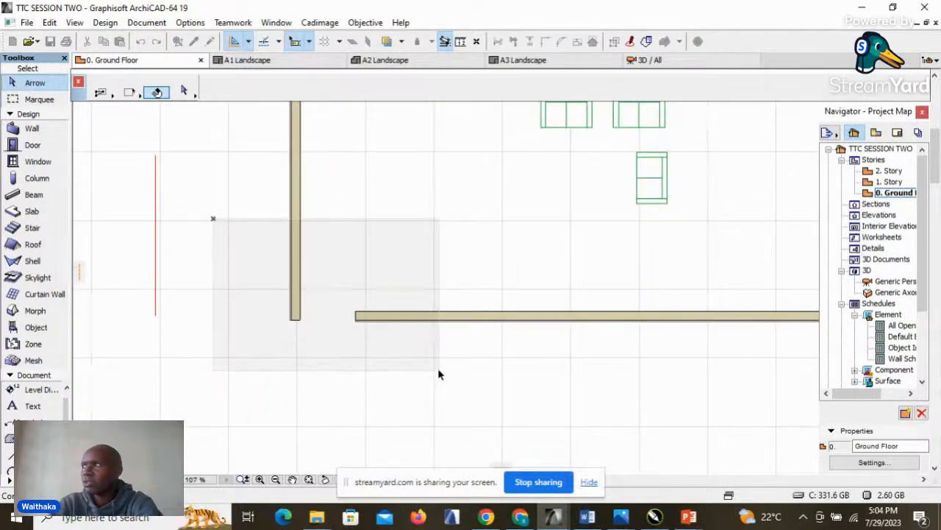
pyautogui.click(438, 373)
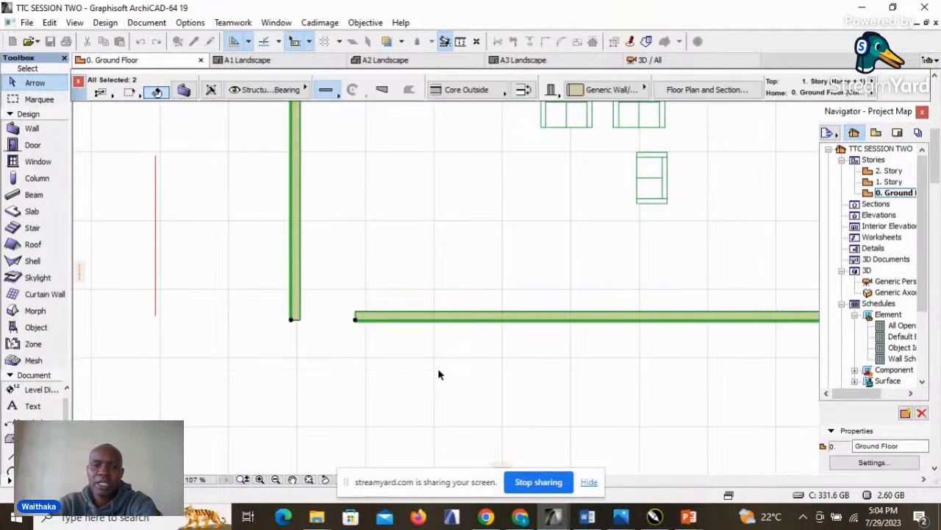
pyautogui.click(424, 247)
# Step: Intersect the left vertical wall with the lower wall to close the lower-left corner, and clear the selection
pyautogui.click(228, 217)
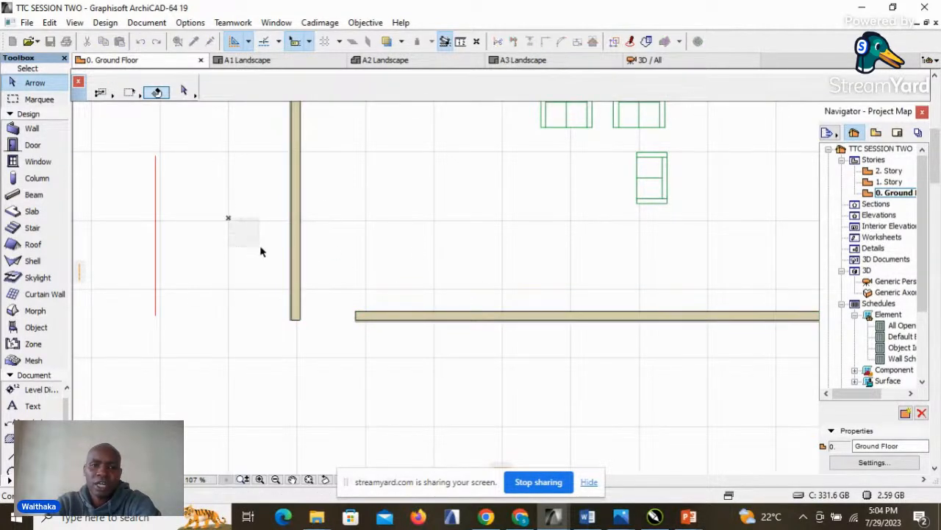
pyautogui.click(427, 392)
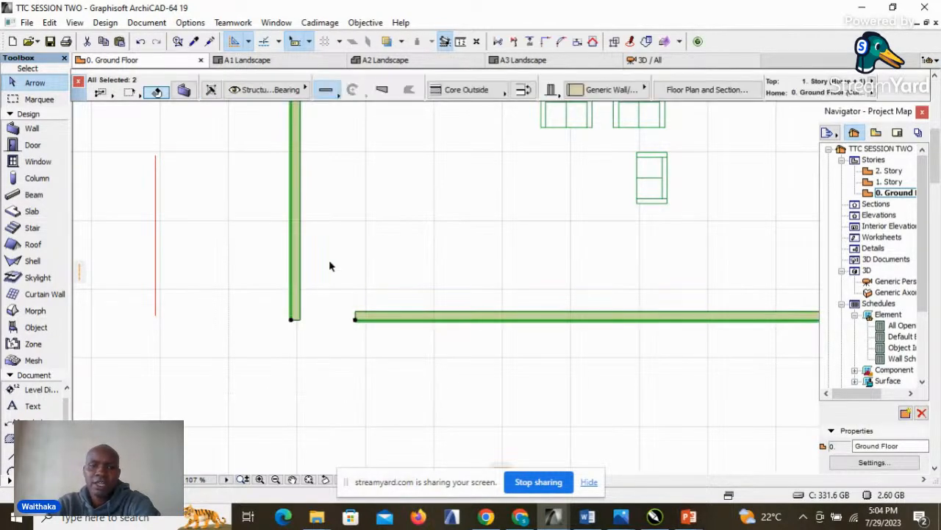
pyautogui.scroll(-2, 326, 346)
pyautogui.scroll(-1, 326, 349)
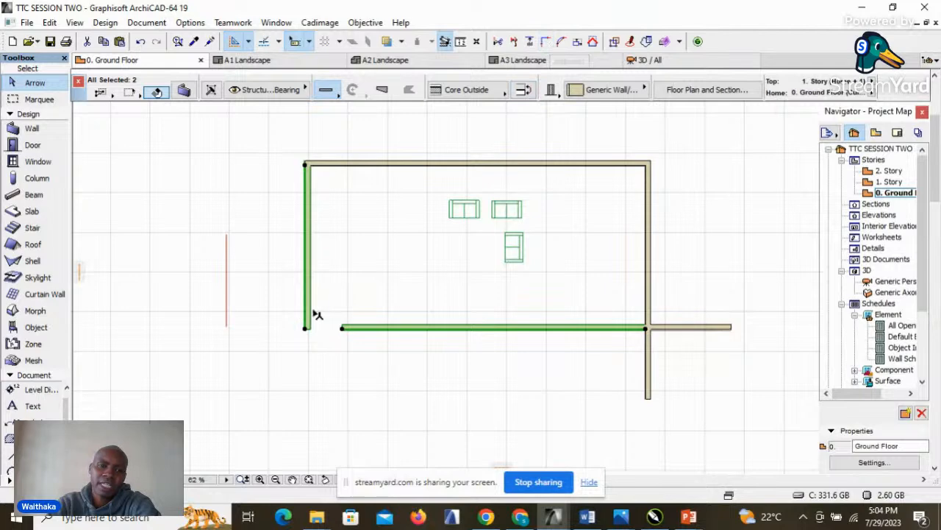
pyautogui.click(545, 42)
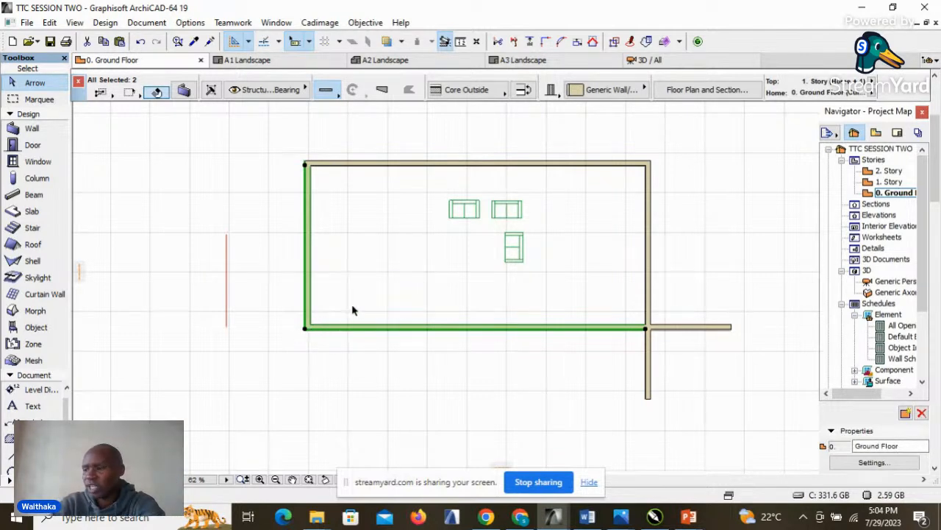
pyautogui.click(381, 294)
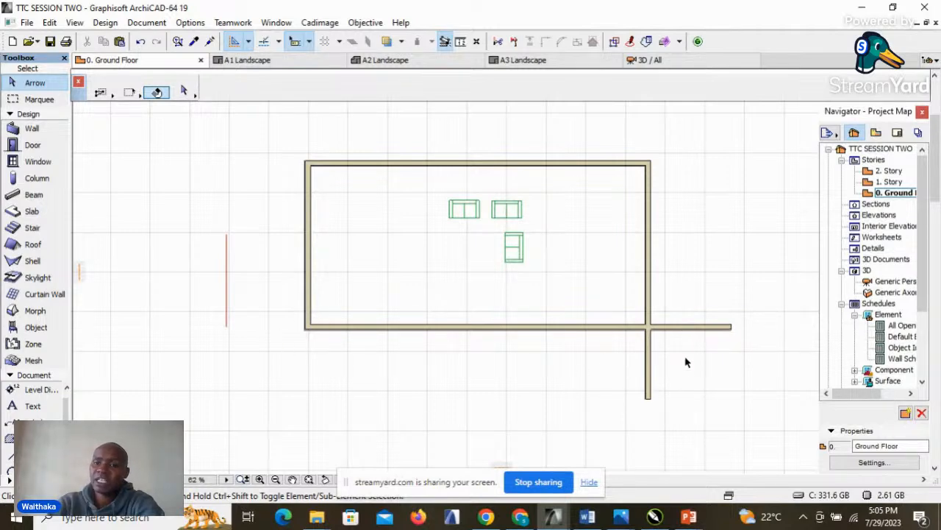
# Step: Delete the separate horizontal wall piece projecting to the right beyond the right vertical wall
pyautogui.scroll(3, 652, 355)
pyautogui.click(679, 305)
pyautogui.click(647, 344)
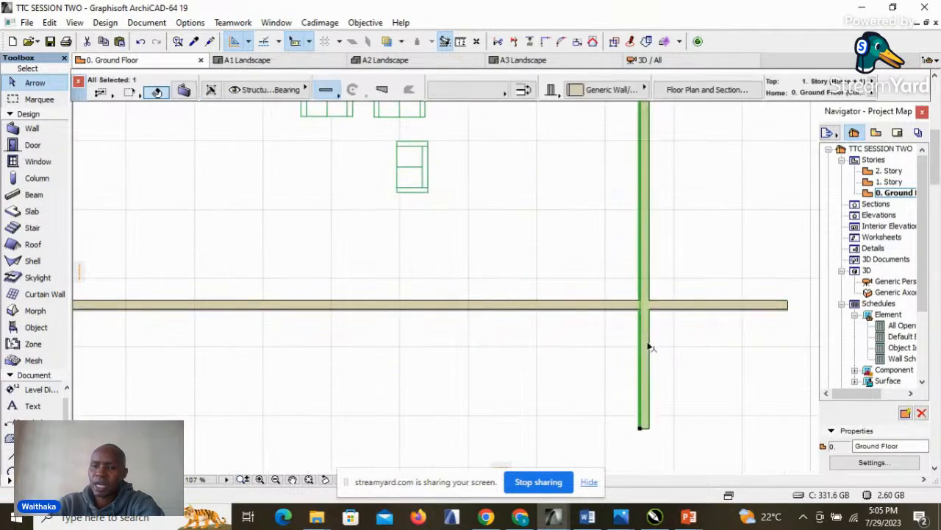
pyautogui.click(697, 307)
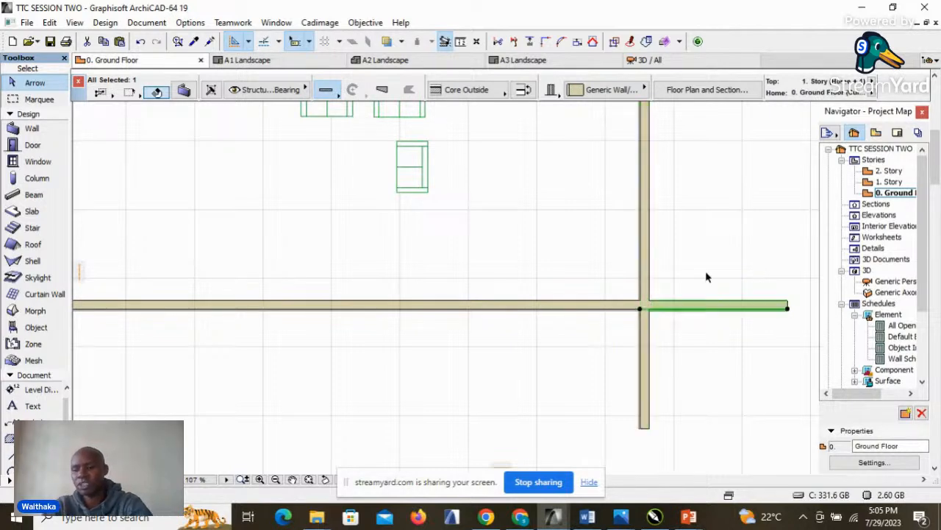
pyautogui.press('Delete')
pyautogui.scroll(-3, 617, 272)
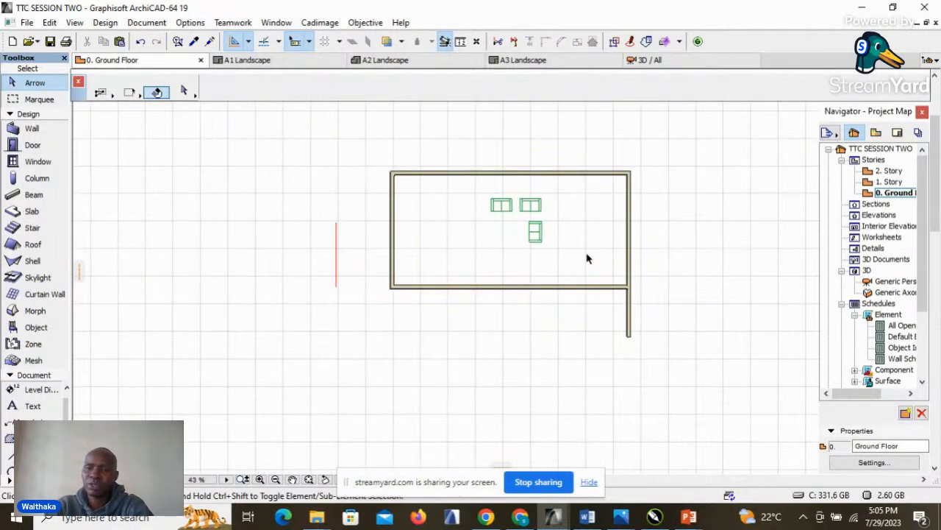
# Step: Intersect the right vertical wall with the lower wall to form a clean lower-right corner, and clear the selection
pyautogui.moveTo(587, 254); pyautogui.dragTo(656, 327)
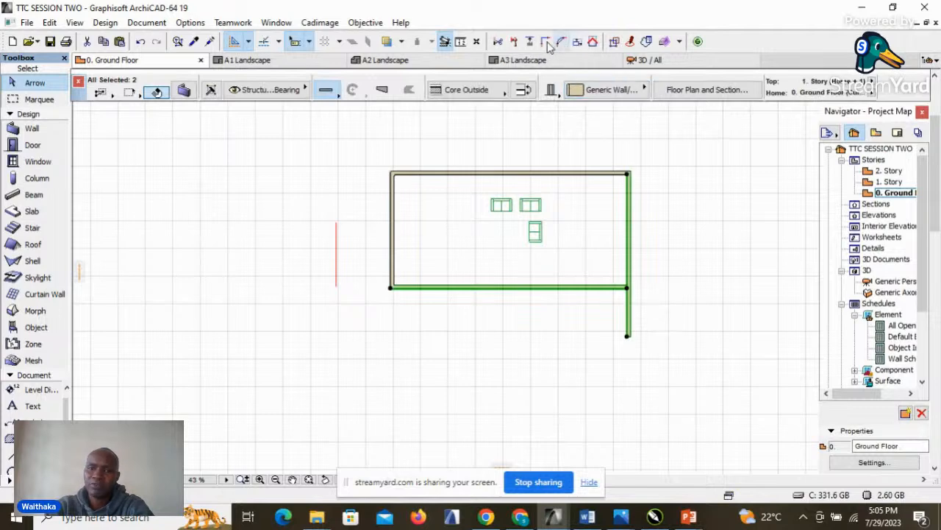
pyautogui.click(545, 42)
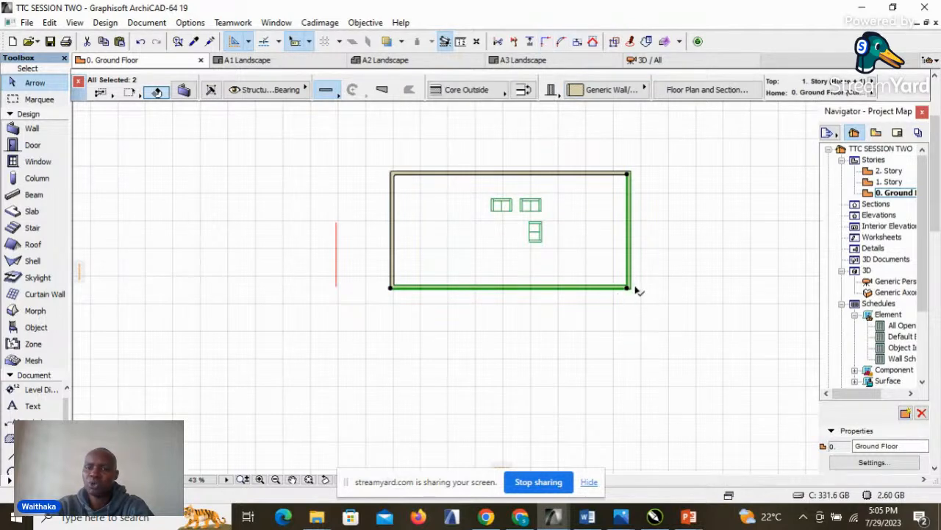
pyautogui.click(676, 291)
pyautogui.scroll(3, 609, 228)
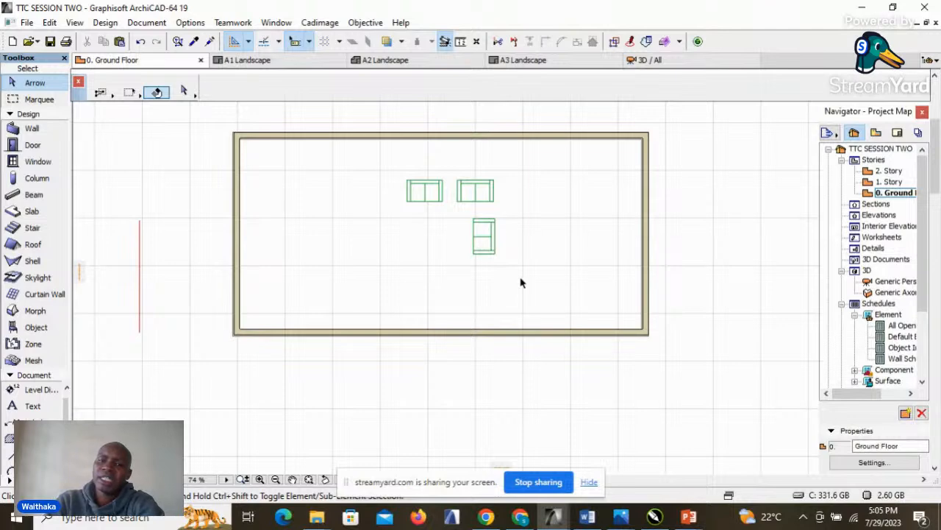
# Step: Move the three sofas together horizontally out of the wall rectangle to the open area beyond its right wall
pyautogui.moveTo(382, 166); pyautogui.dragTo(531, 274)
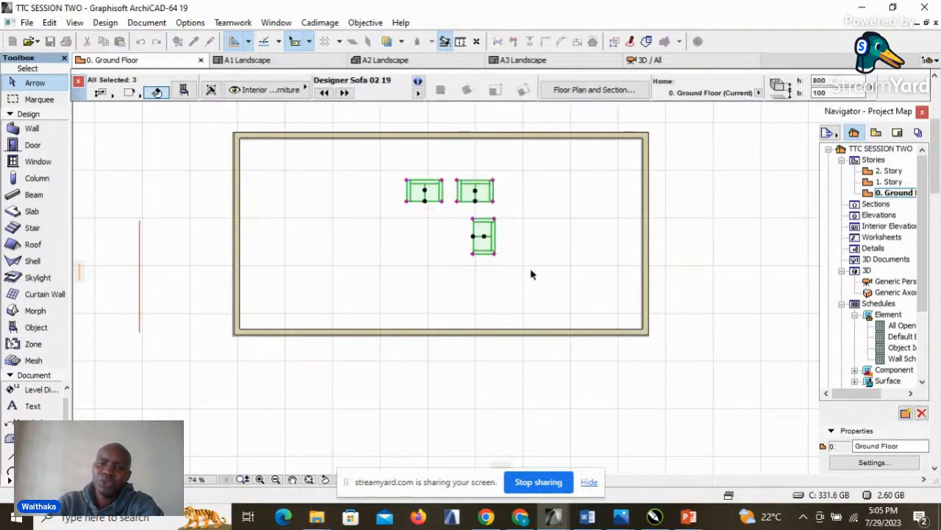
pyautogui.scroll(-4, 531, 262)
pyautogui.scroll(2, 458, 246)
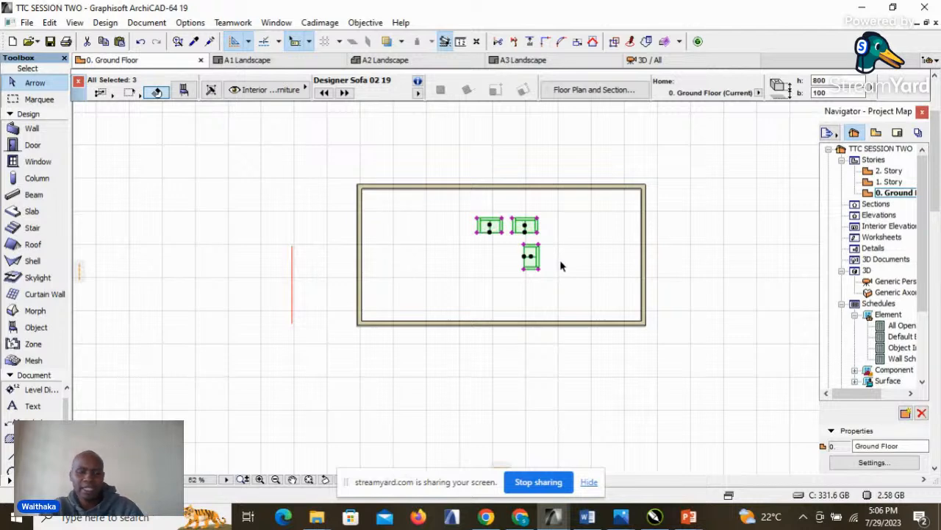
pyautogui.moveTo(531, 257); pyautogui.dragTo(747, 256)
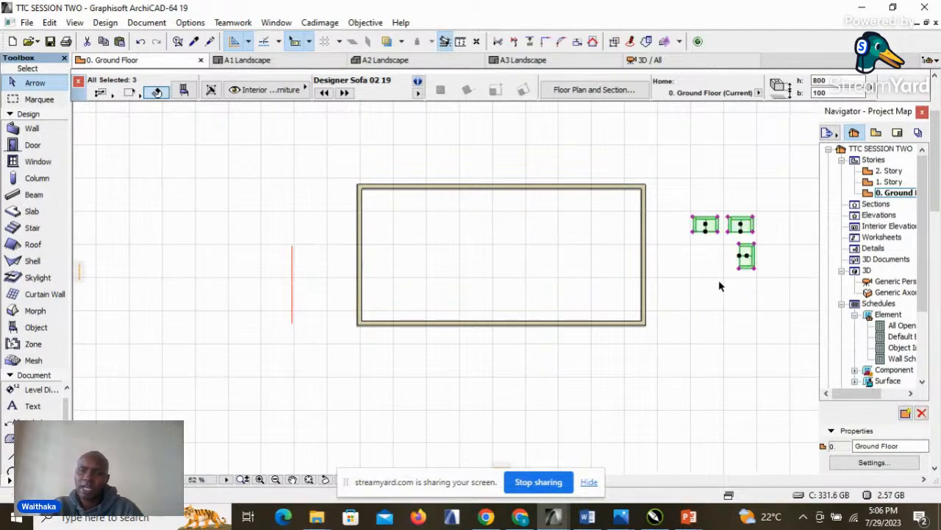
pyautogui.click(715, 293)
pyautogui.scroll(2, 658, 247)
pyautogui.scroll(-1, 651, 256)
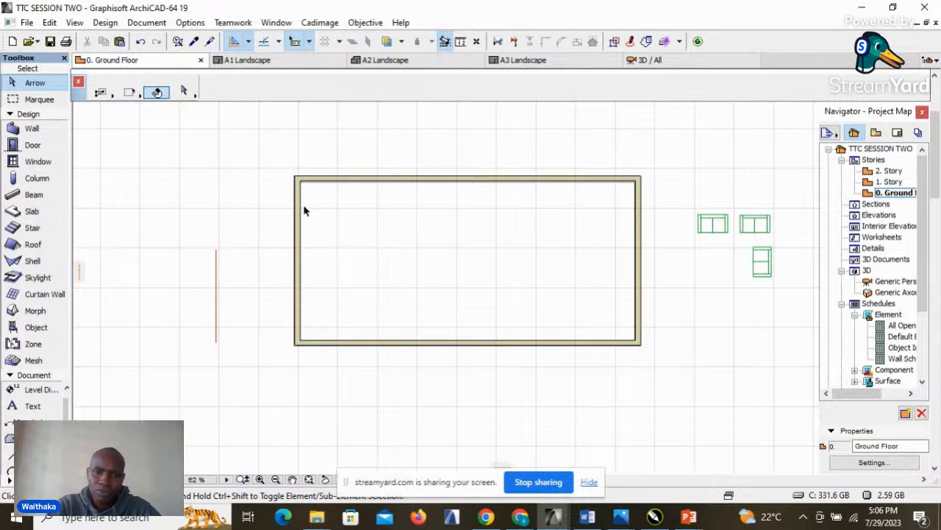
pyautogui.click(300, 238)
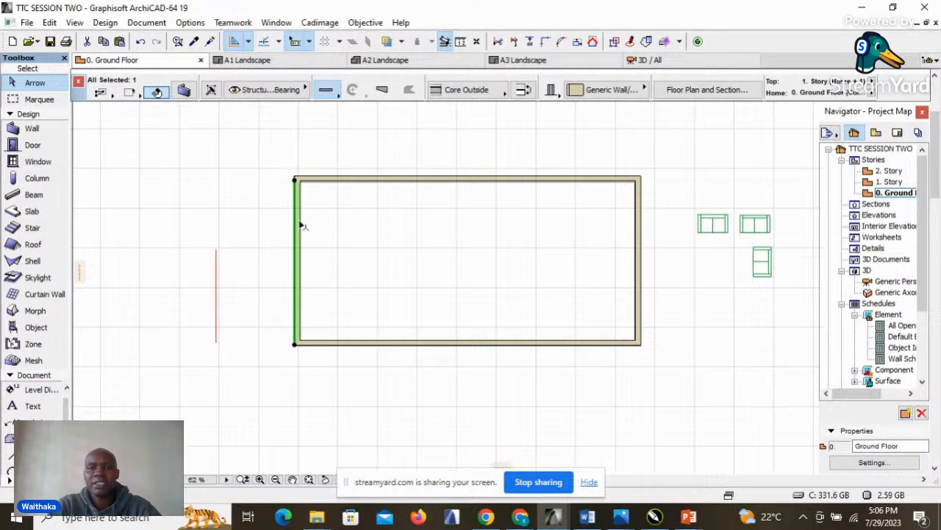
pyautogui.moveTo(298, 223)
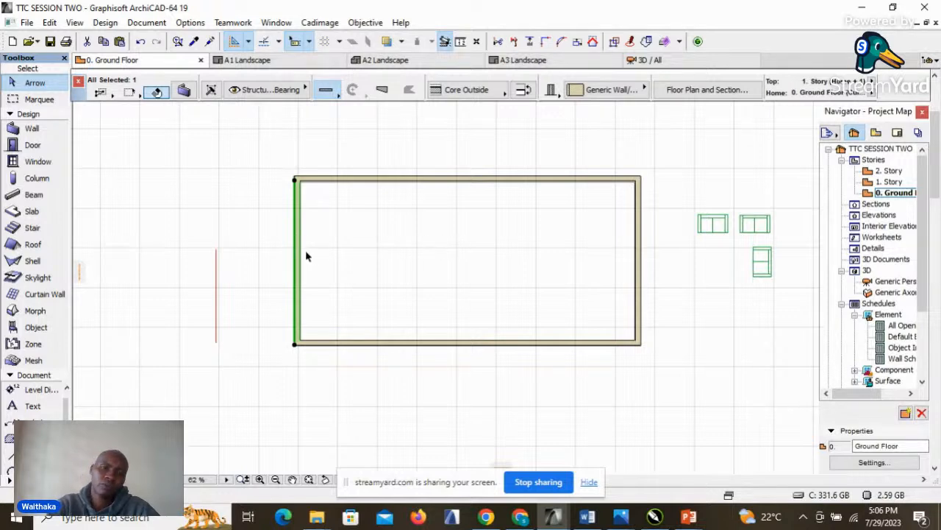
pyautogui.moveTo(298, 257)
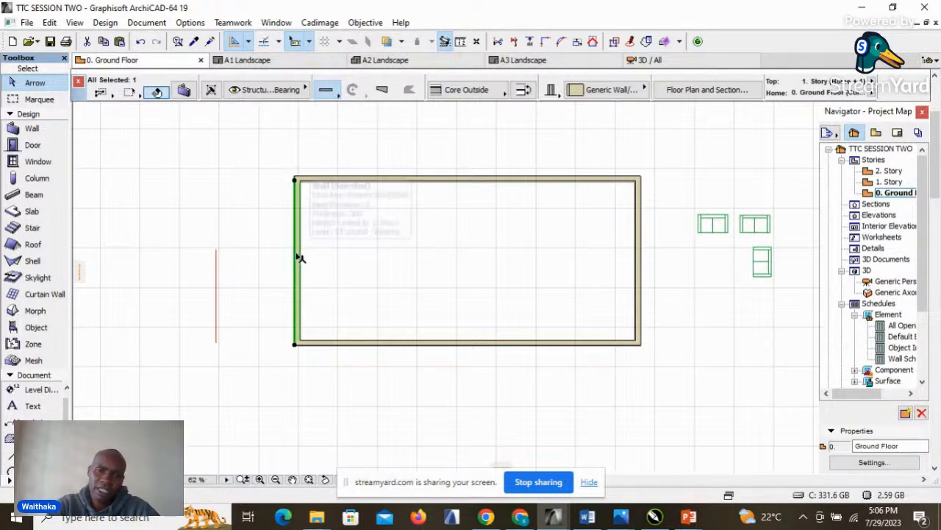
pyautogui.click(392, 259)
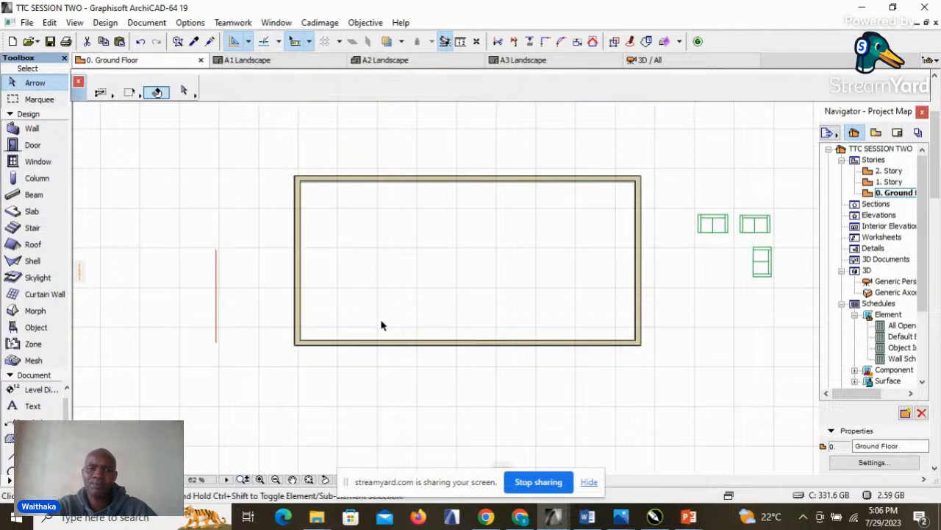
# Step: Drag a copy of the rectangle's left vertical wall horizontally to the right by a distance of 3200
pyautogui.click(298, 273)
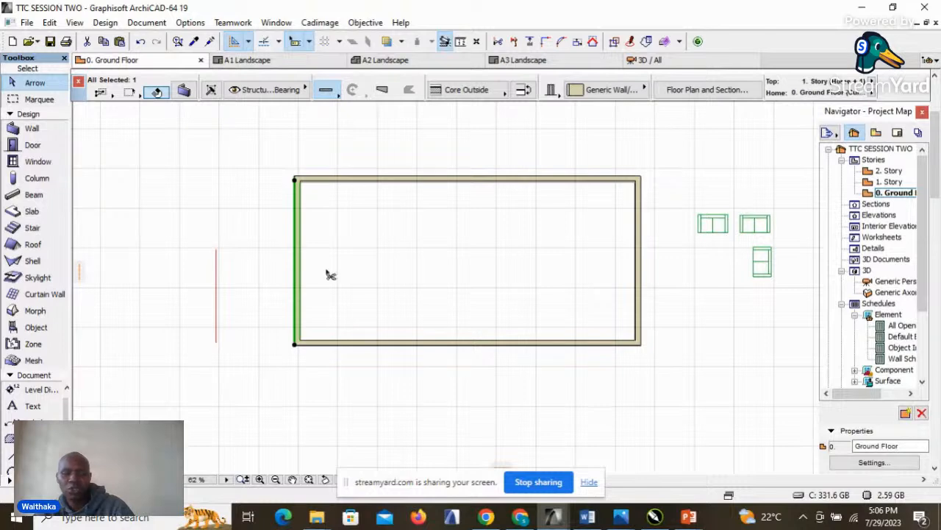
pyautogui.hotkey('ctrl', 'shift', 'd')
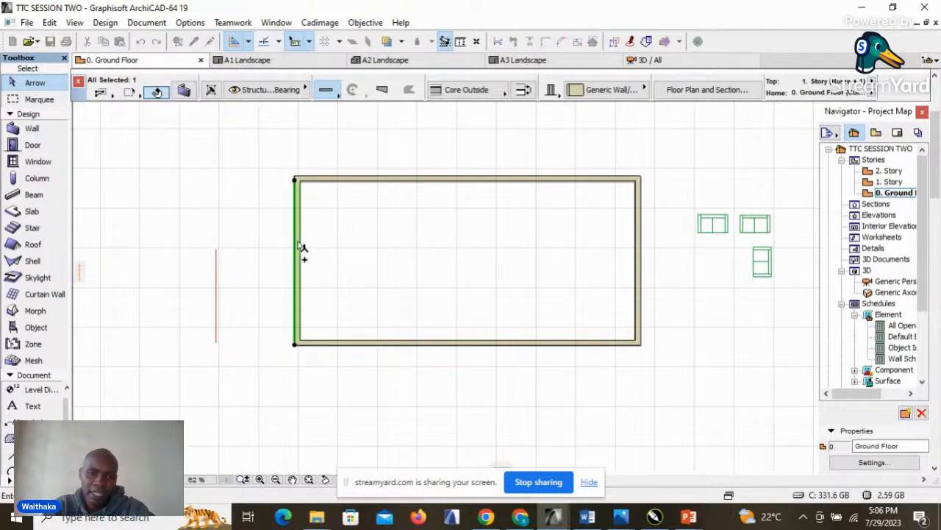
pyautogui.click(297, 245)
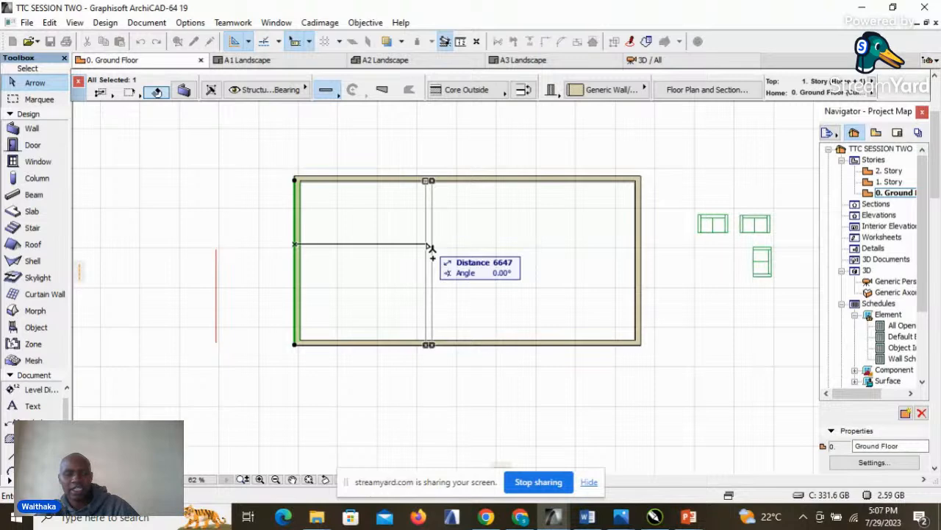
pyautogui.press('Tab')
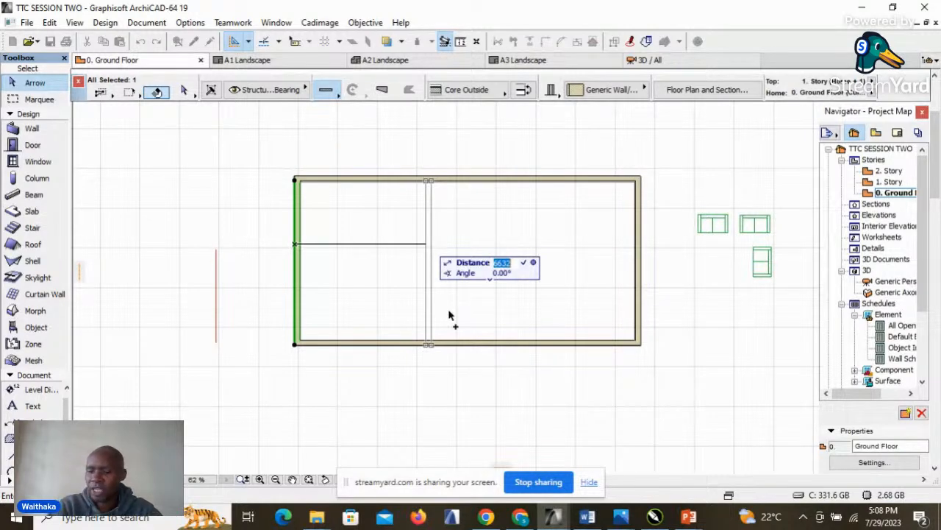
pyautogui.write('3200')
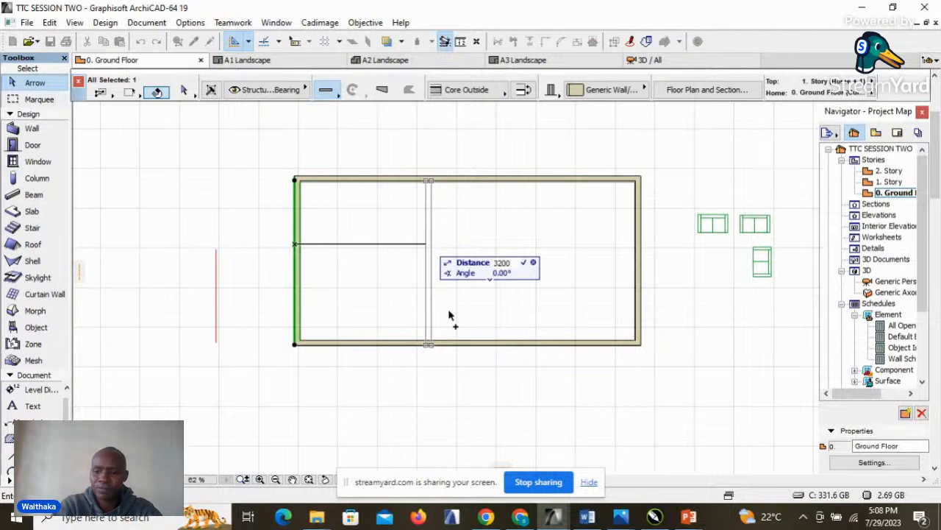
pyautogui.press('Return')
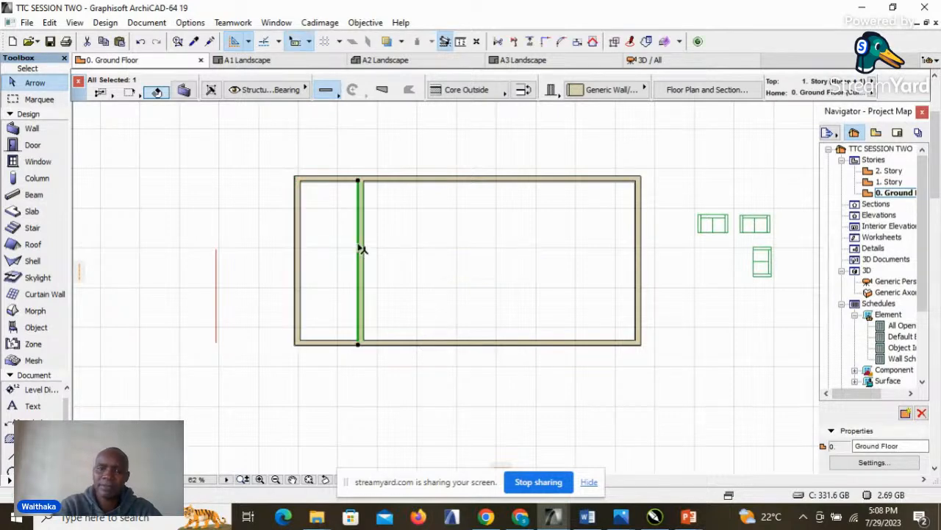
# Step: Examine the spacing between the left outer wall and its copy and their junctions with the upper wall, and clear the selection
pyautogui.scroll(3, 334, 231)
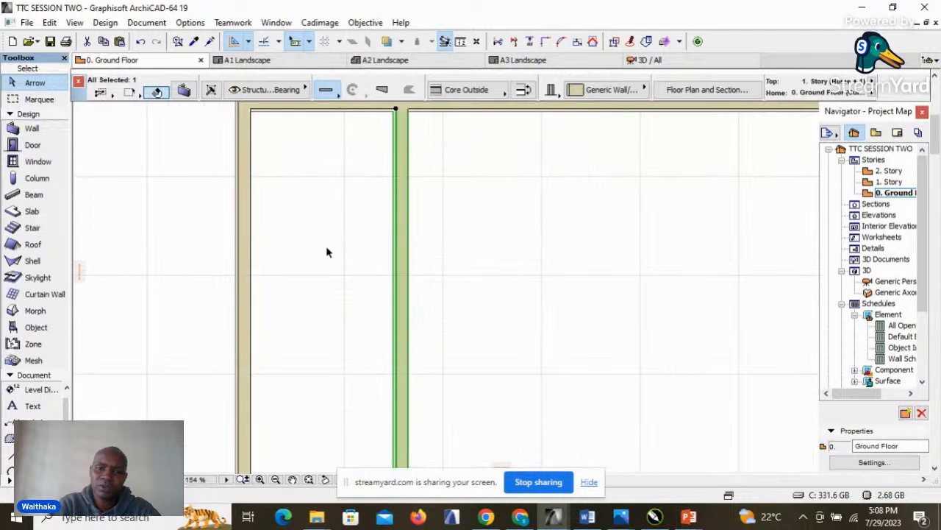
pyautogui.click(251, 281)
pyautogui.scroll(-2, 324, 280)
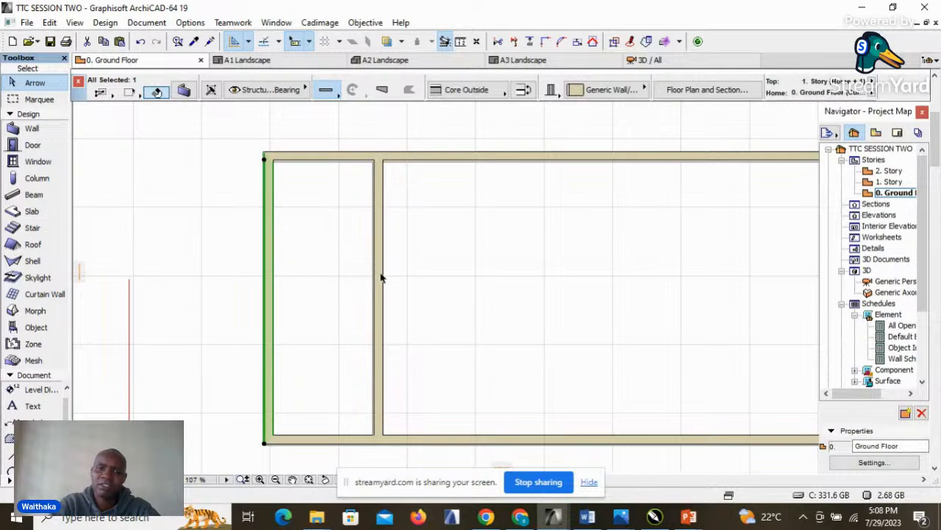
pyautogui.scroll(3, 316, 144)
pyautogui.scroll(3, 213, 216)
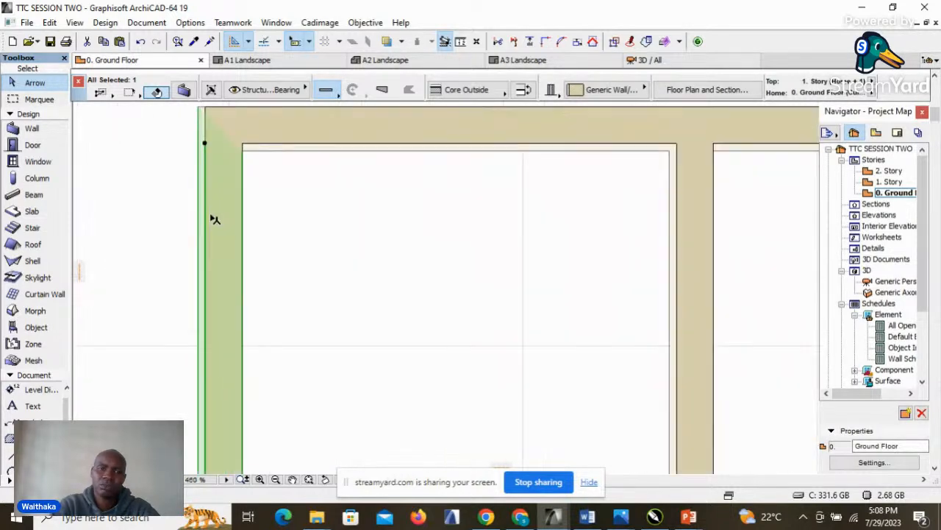
pyautogui.scroll(-3, 279, 283)
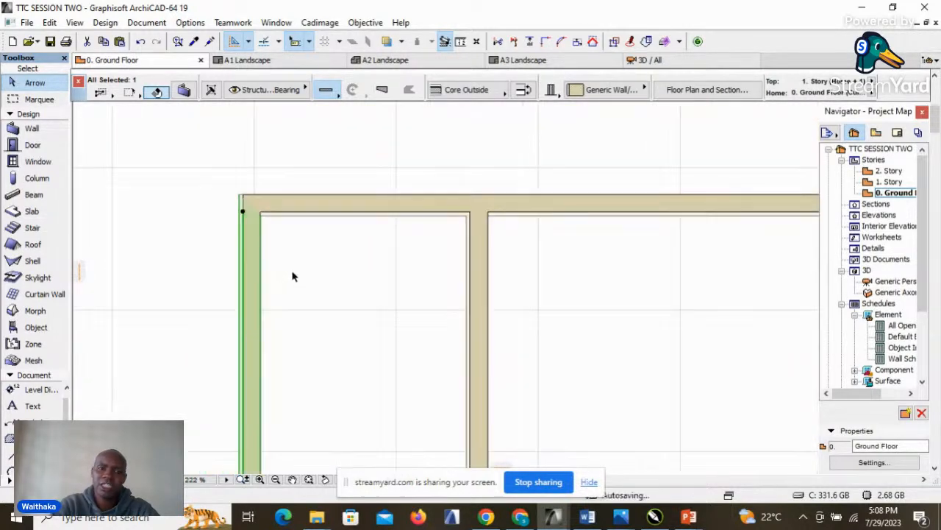
pyautogui.scroll(-2, 296, 181)
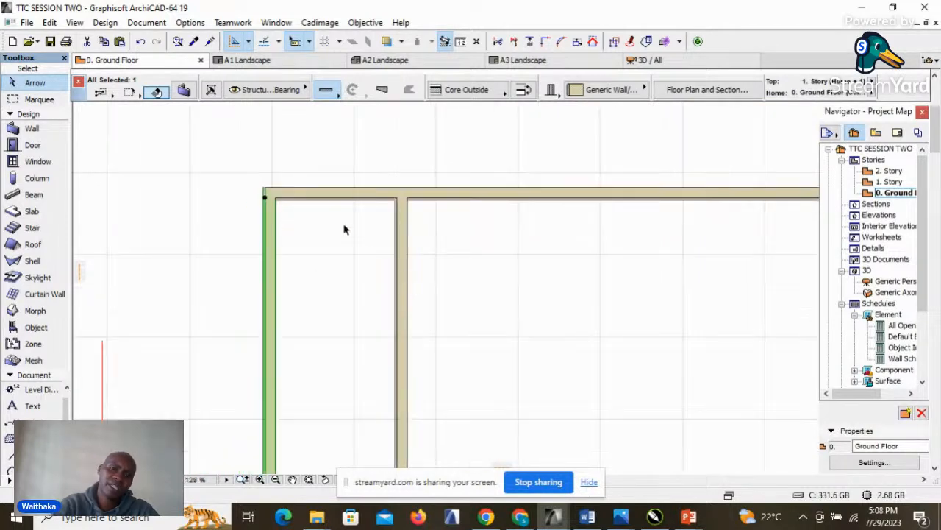
pyautogui.scroll(-3, 353, 242)
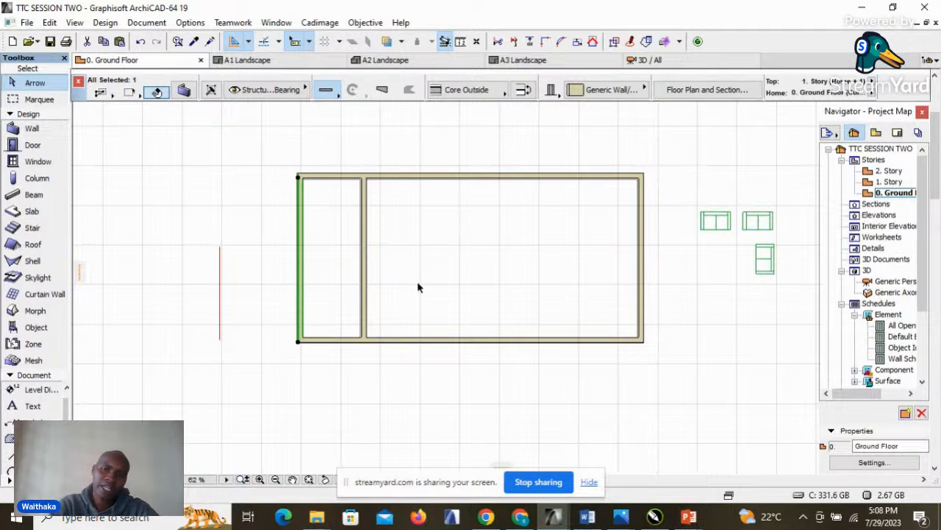
pyautogui.scroll(3, 321, 162)
pyautogui.click(453, 250)
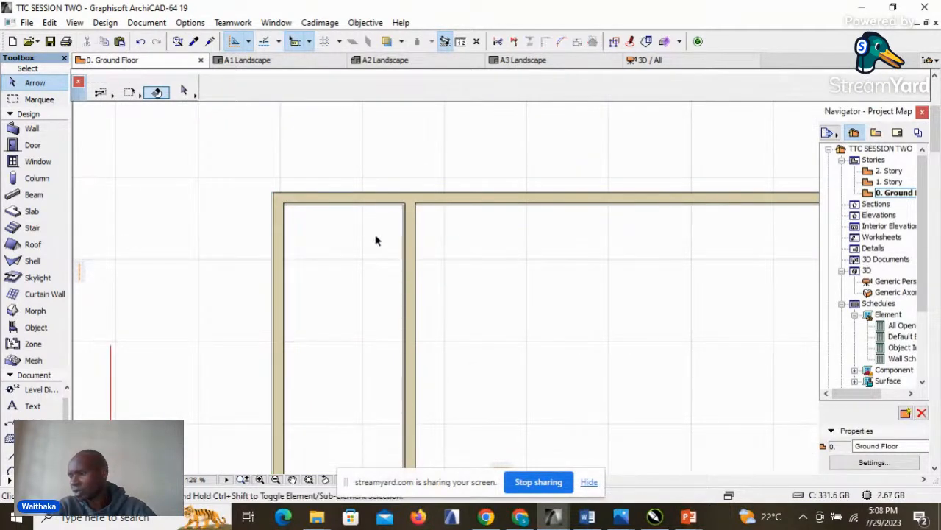
pyautogui.scroll(-3, 374, 200)
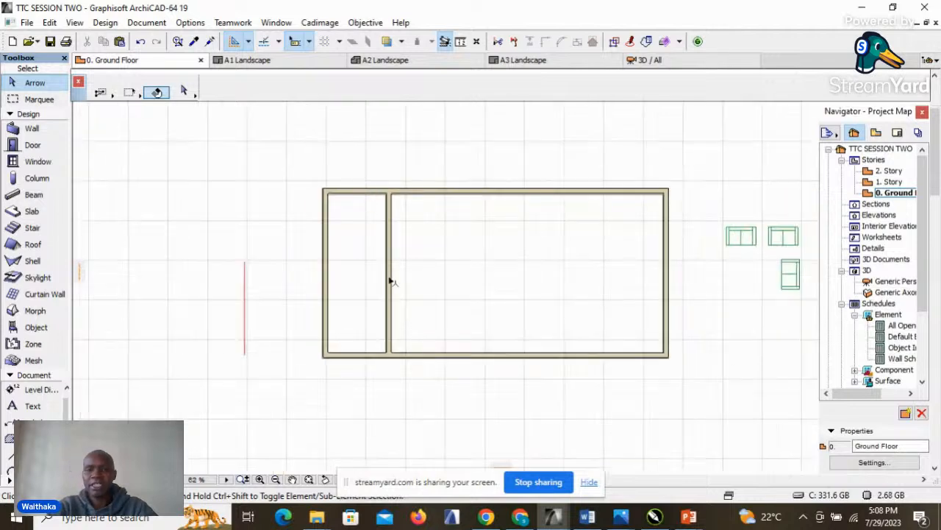
# Step: Drag a copy of the inner vertical wall horizontally to the right by a distance of 5000
pyautogui.scroll(2, 468, 275)
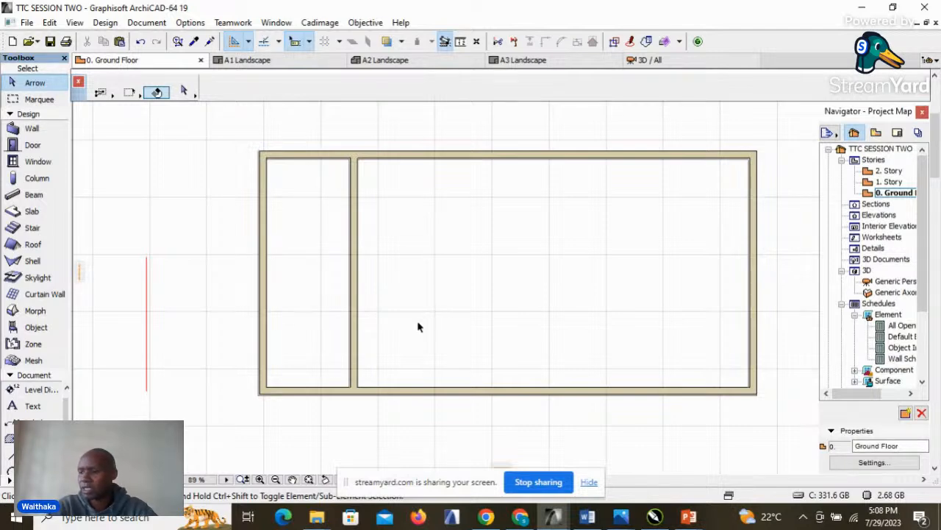
pyautogui.click(359, 301)
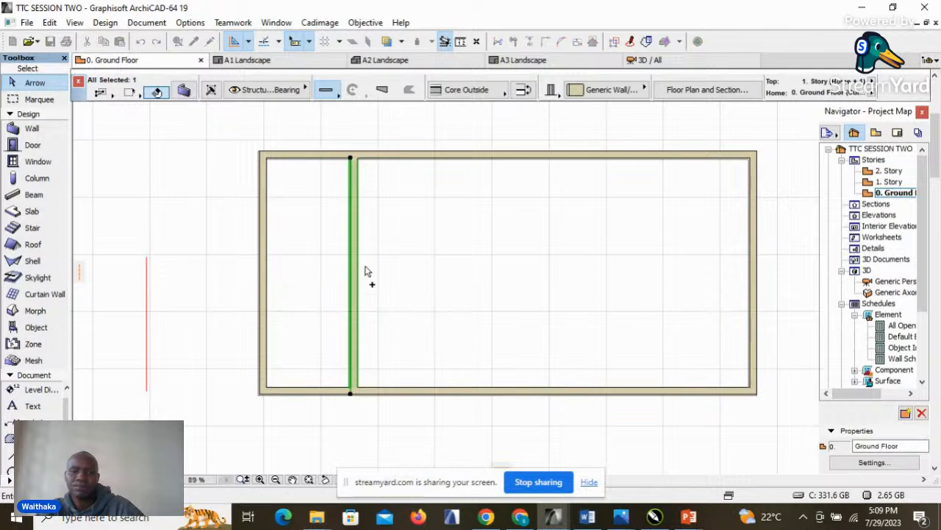
pyautogui.moveTo(358, 261); pyautogui.dragTo(515, 268)
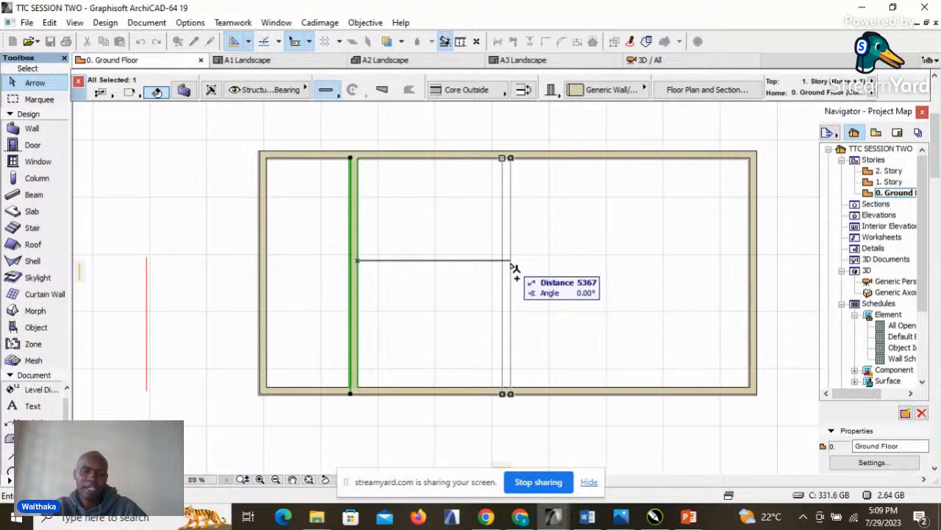
pyautogui.moveTo(515, 269); pyautogui.dragTo(512, 267)
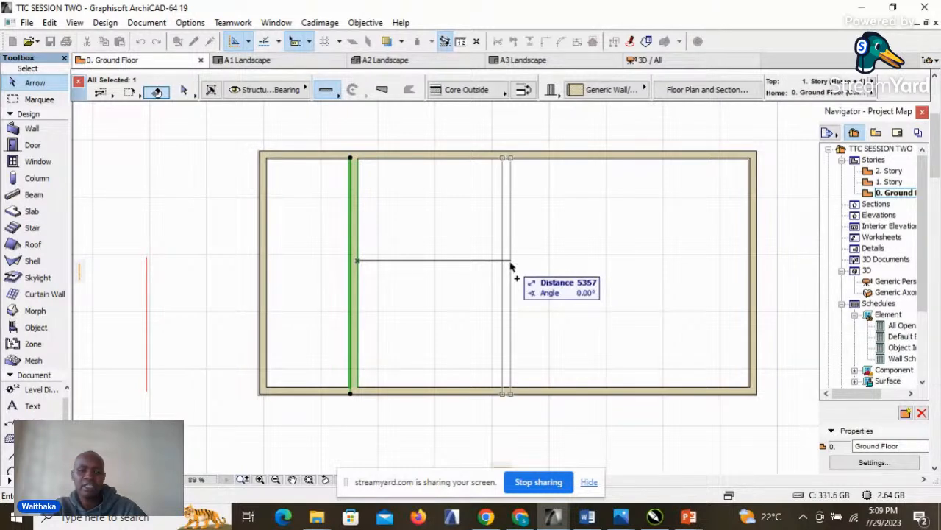
pyautogui.press('Tab')
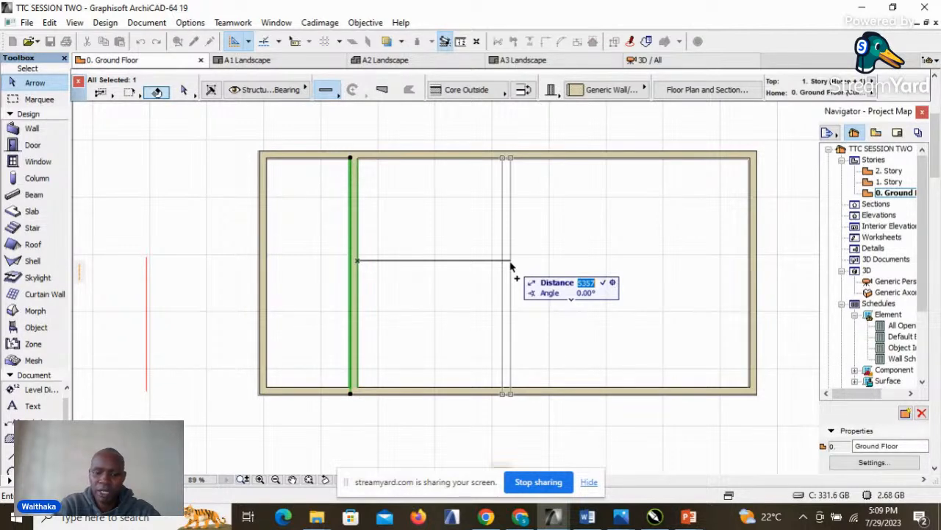
pyautogui.write('5000')
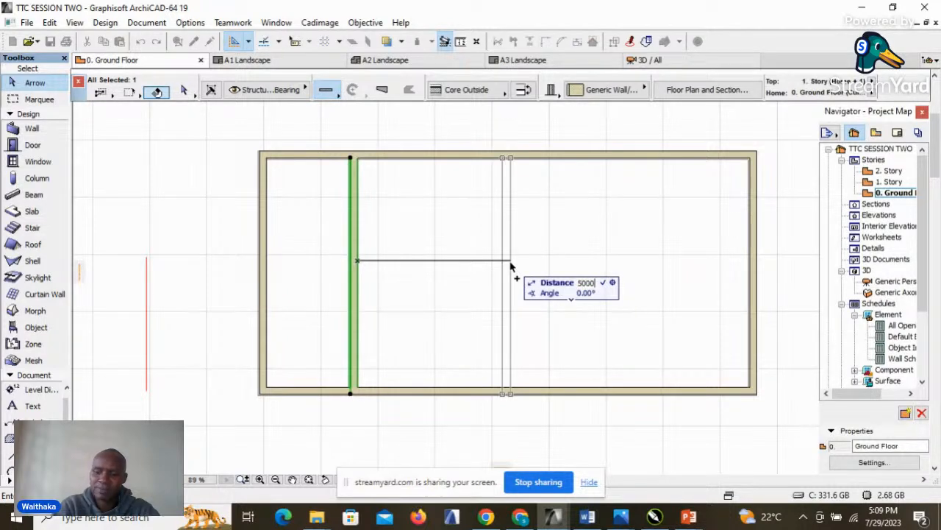
pyautogui.press('Return')
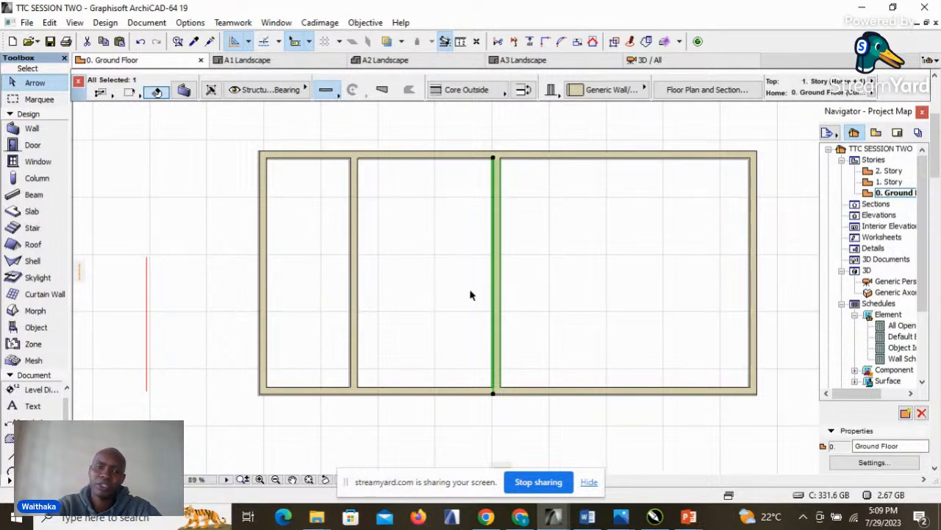
# Step: Start dragging a copy of the upper right sofa horizontally to the right at 0°, and open its distance for editing
pyautogui.scroll(-3, 316, 254)
pyautogui.scroll(3, 620, 261)
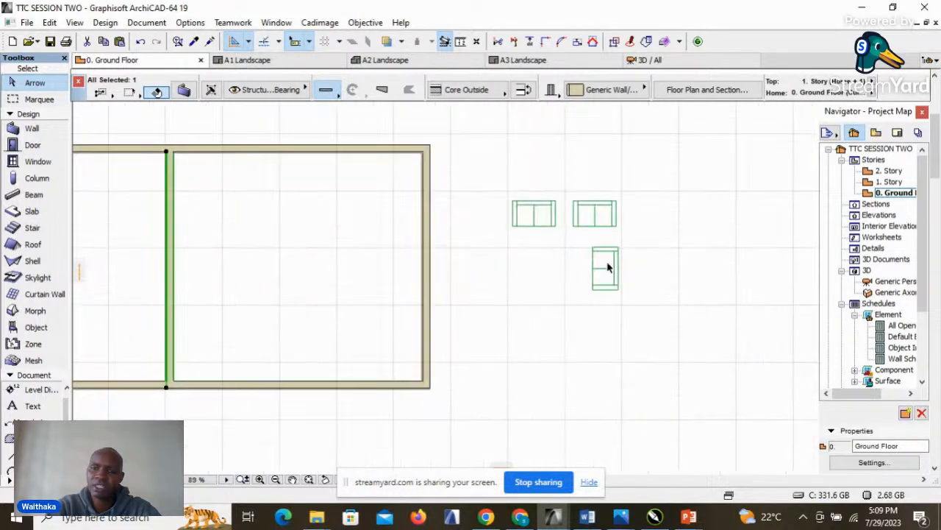
pyautogui.click(607, 217)
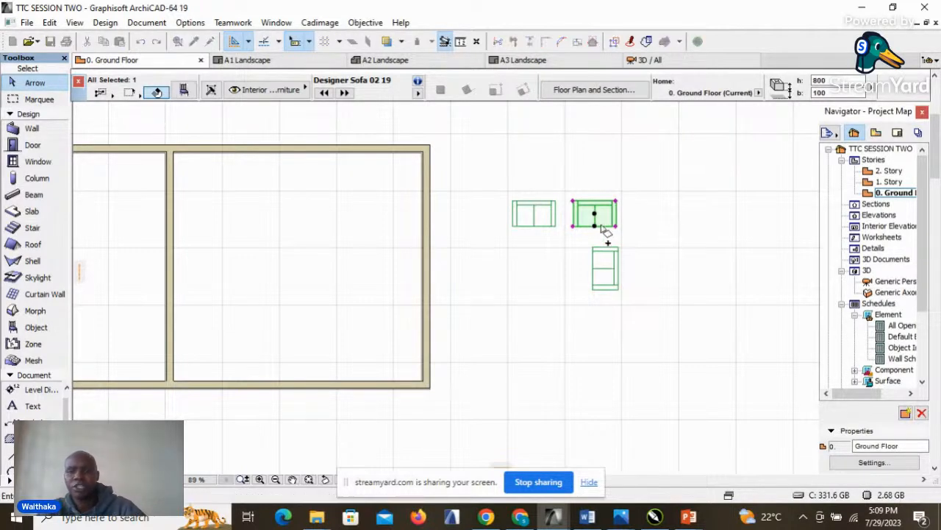
pyautogui.moveTo(595, 214); pyautogui.dragTo(698, 215)
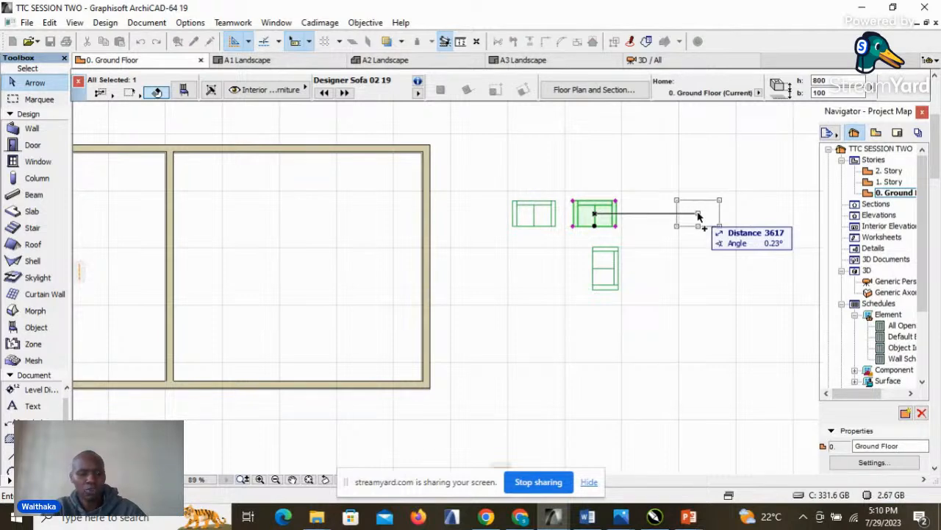
pyautogui.moveTo(698, 216); pyautogui.dragTo(698, 215)
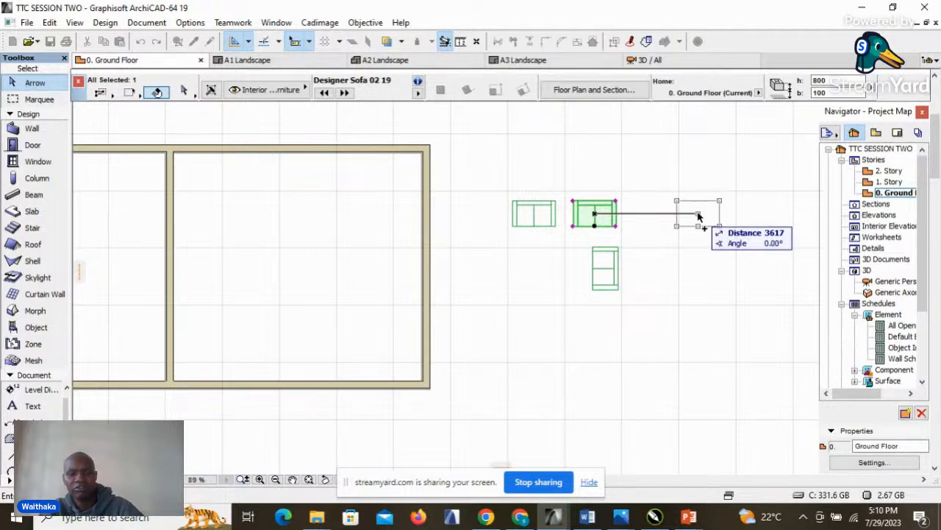
pyautogui.press('Tab')
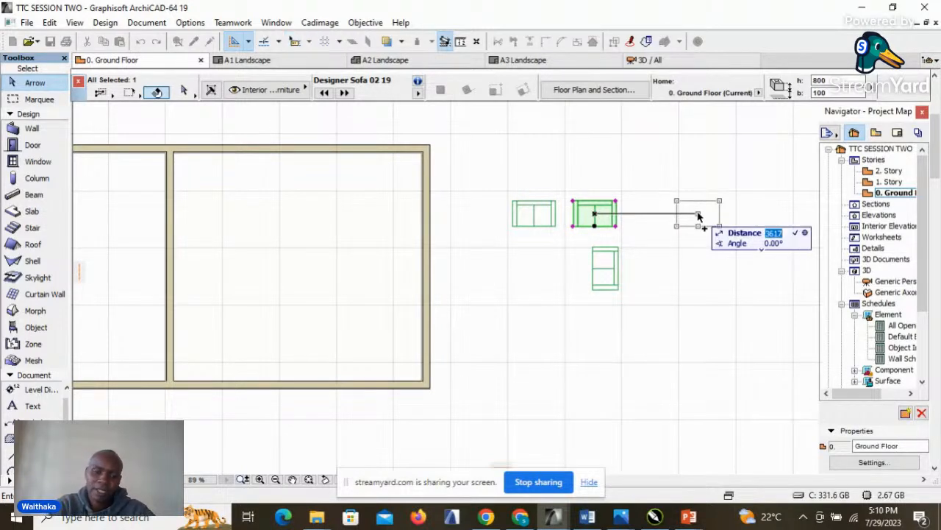
# Step: Place a copy of the selected Designer Sofa 02 19 at a distance of 4000 along 0.00° and clear the selection
pyautogui.write('4000')
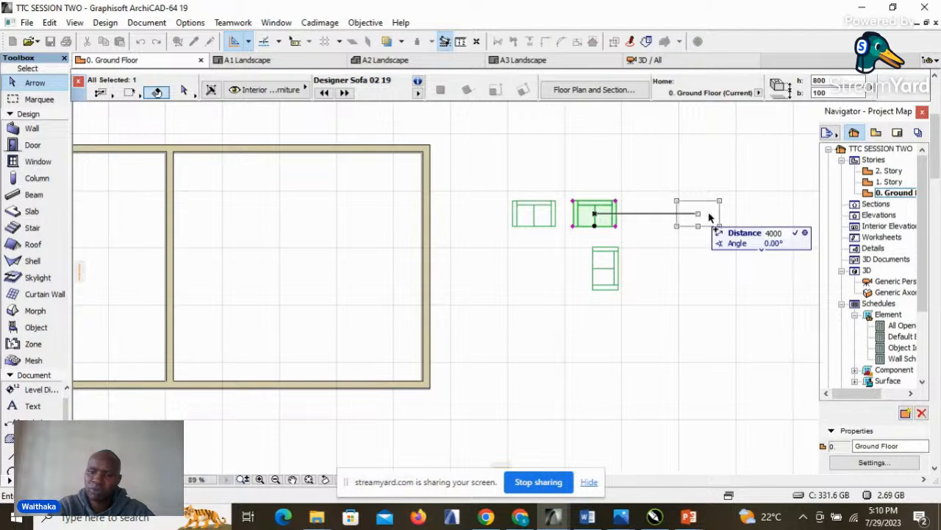
pyautogui.press('Return')
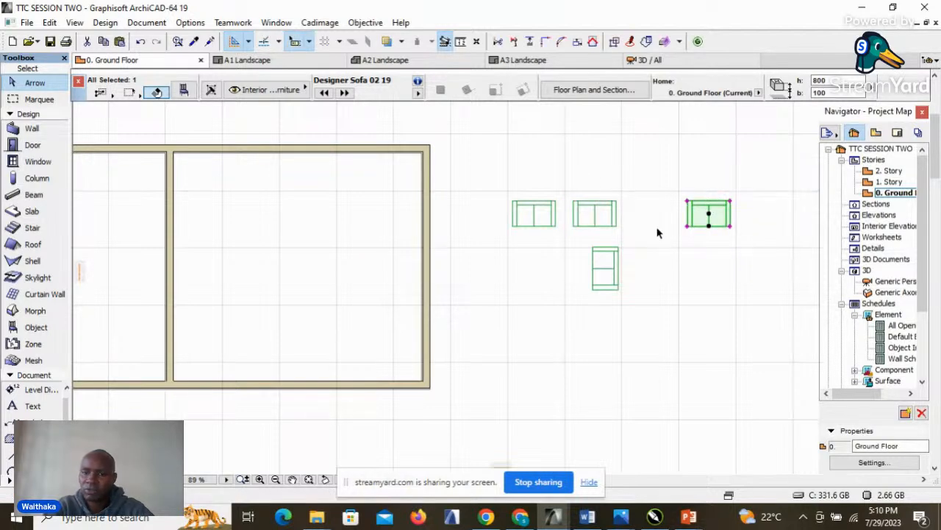
pyautogui.scroll(3, 736, 212)
pyautogui.click(541, 227)
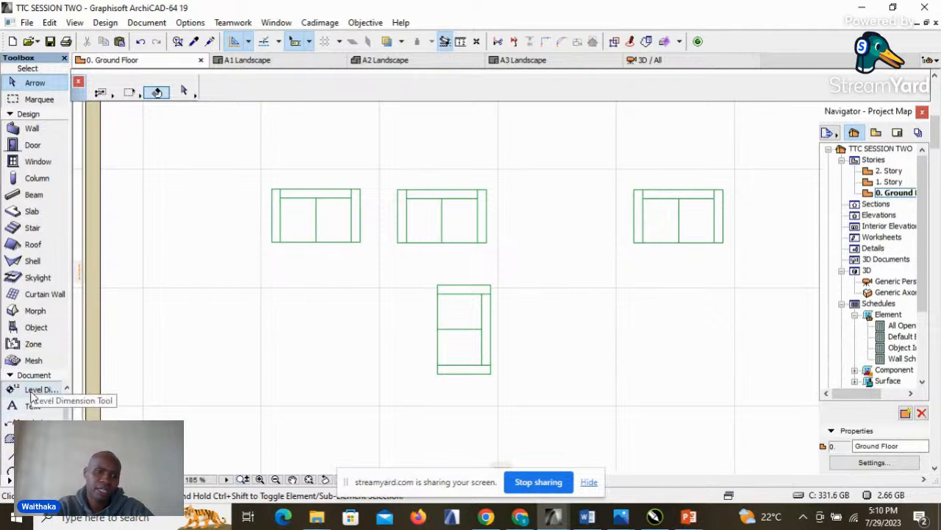
# Step: Dimension the gap between the original middle sofa and its new copy, placing the dimension line just above the row
pyautogui.click(66, 390)
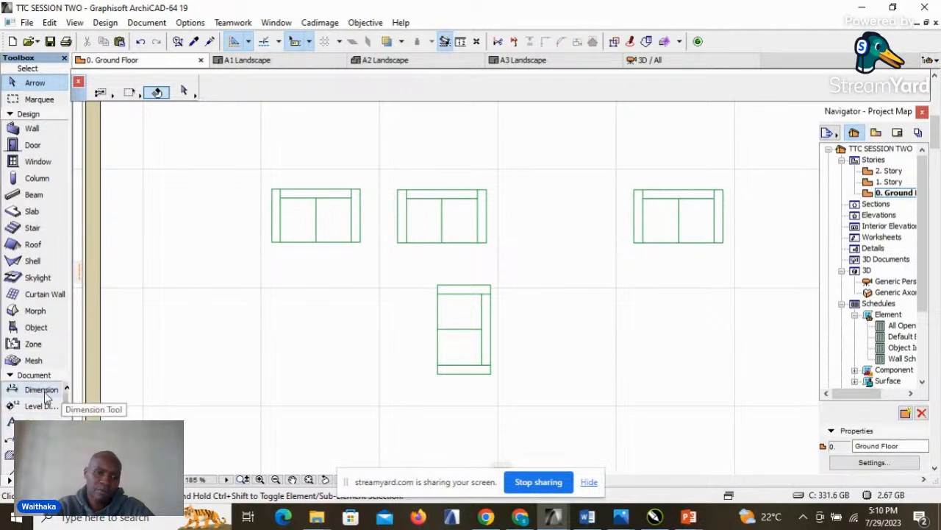
pyautogui.click(44, 389)
pyautogui.click(487, 189)
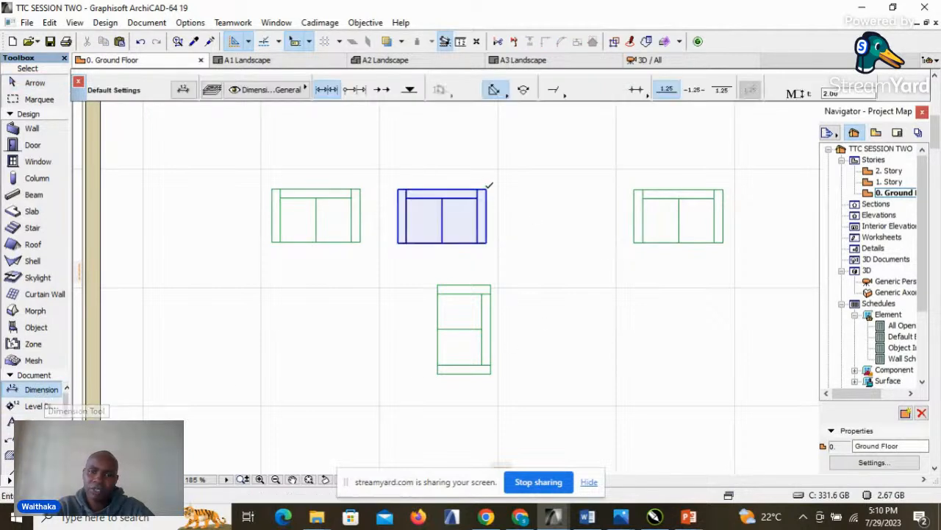
pyautogui.click(634, 190)
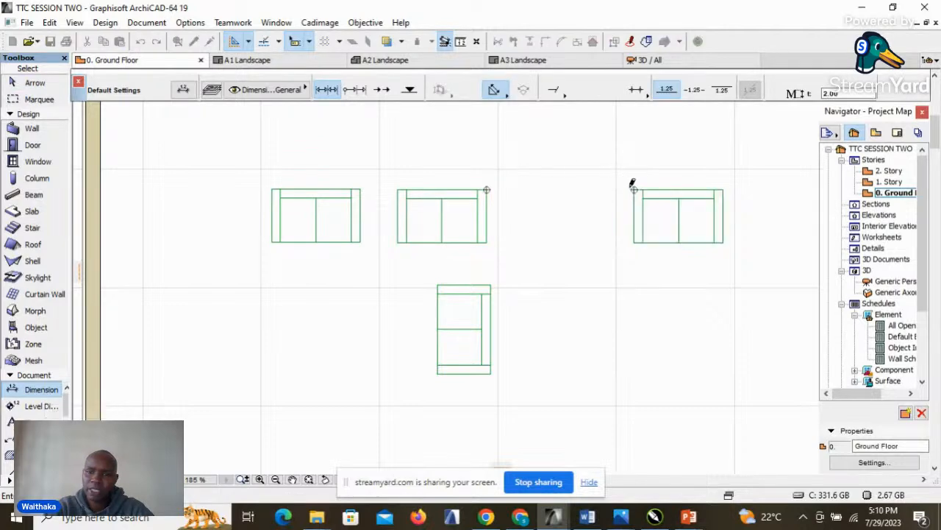
pyautogui.click(581, 175)
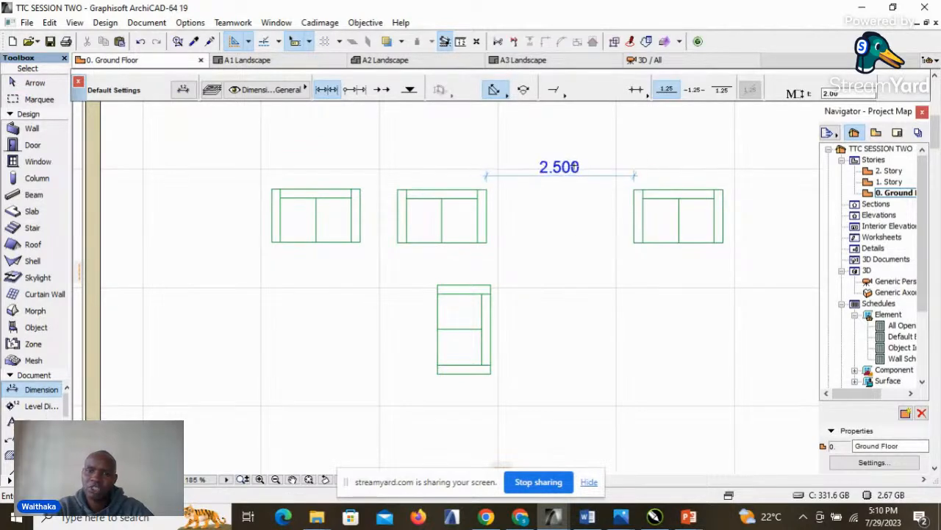
pyautogui.scroll(3, 573, 166)
pyautogui.scroll(-2, 465, 207)
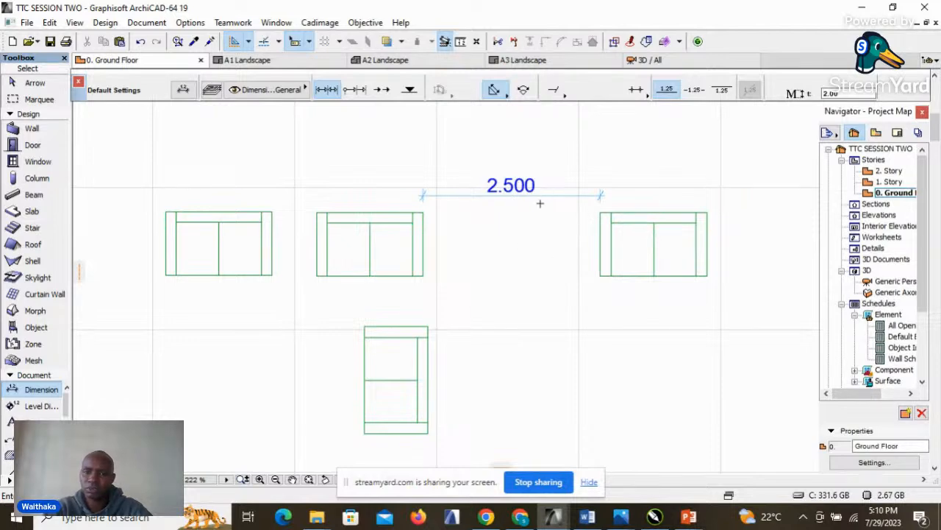
pyautogui.scroll(-2, 631, 281)
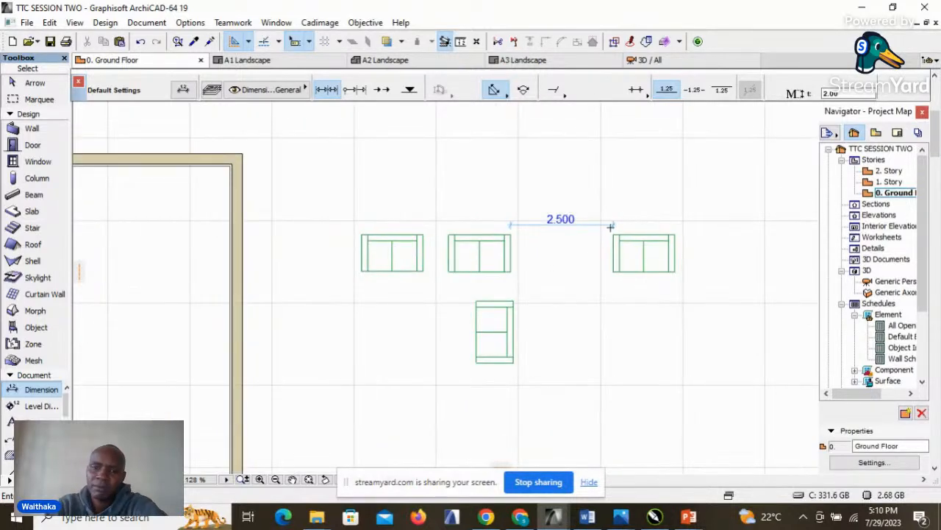
pyautogui.scroll(-3, 603, 169)
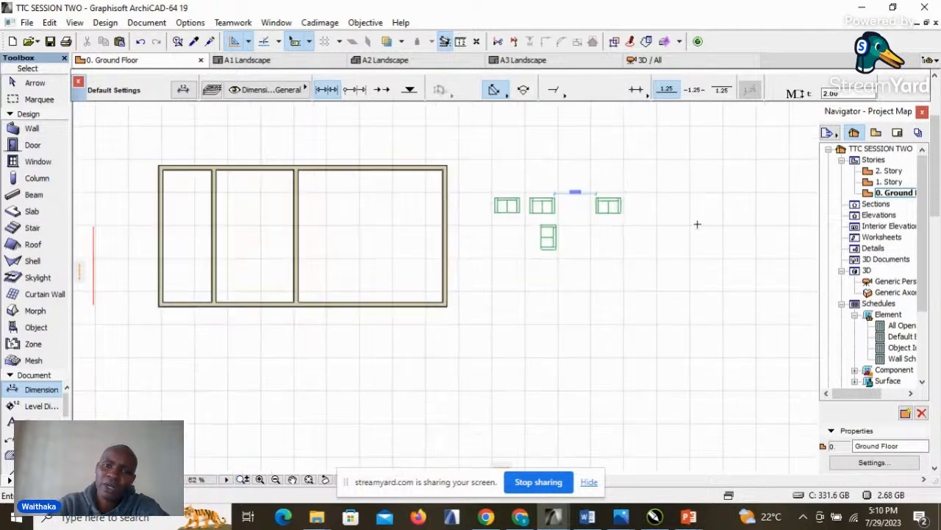
pyautogui.scroll(2, 162, 164)
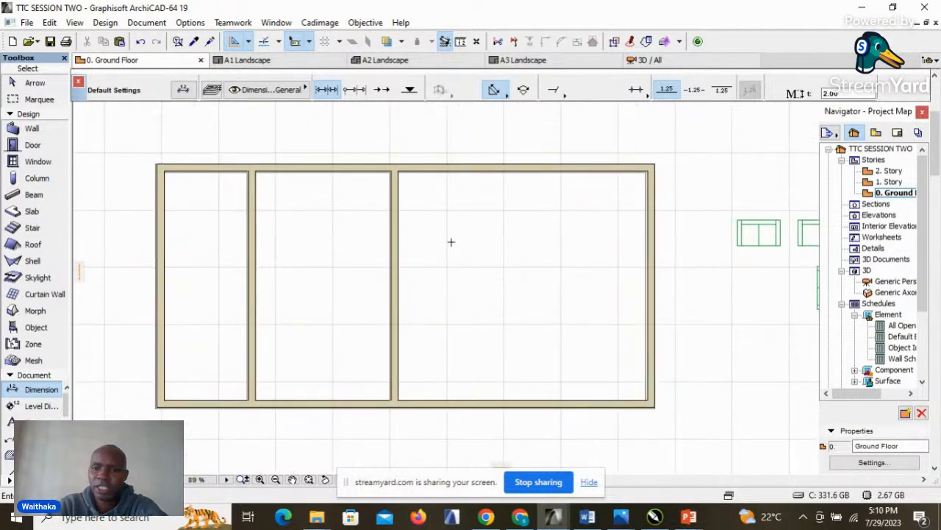
# Step: Select all walls, sofas, the dimension and the separate line on the ground floor plan and delete them
pyautogui.scroll(-2, 451, 241)
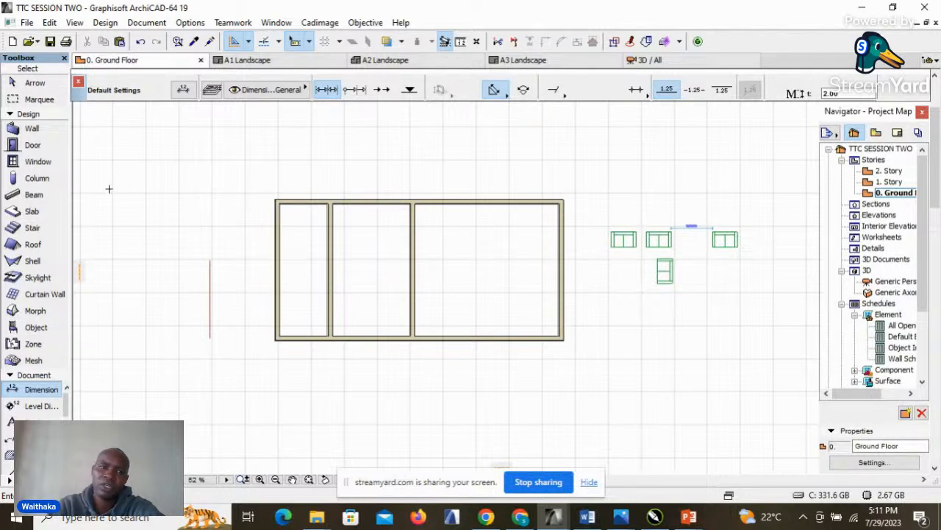
pyautogui.click(34, 82)
pyautogui.moveTo(179, 144); pyautogui.dragTo(259, 359)
pyautogui.rightClick(259, 360)
pyautogui.click(294, 391)
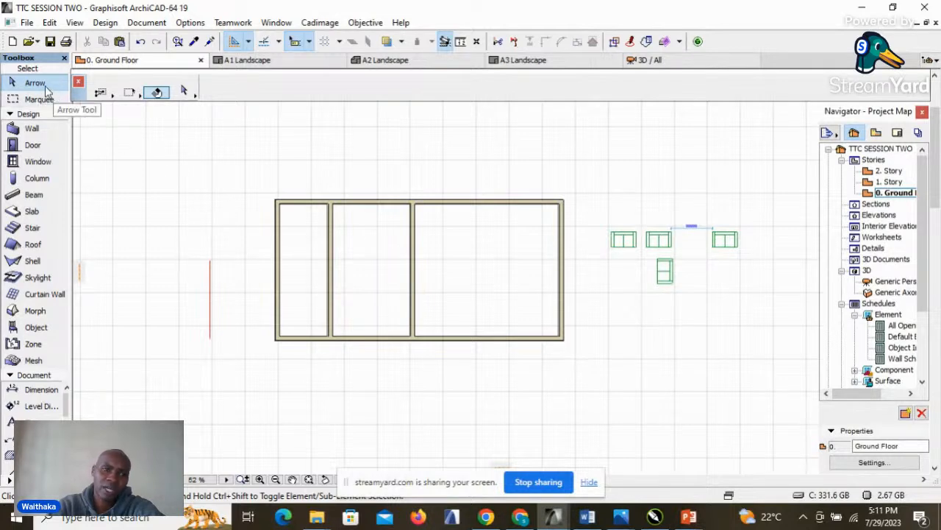
pyautogui.moveTo(182, 147)
pyautogui.mouseDown()
pyautogui.moveTo(192, 165)
pyautogui.moveTo(248, 189)
pyautogui.moveTo(249, 176)
pyautogui.moveTo(203, 213)
pyautogui.moveTo(430, 267)
pyautogui.moveTo(665, 300)
pyautogui.moveTo(732, 353)
pyautogui.moveTo(756, 391)
pyautogui.moveTo(557, 326)
pyautogui.moveTo(309, 152)
pyautogui.moveTo(449, 237)
pyautogui.moveTo(769, 338)
pyautogui.moveTo(765, 385)
pyautogui.mouseUp()
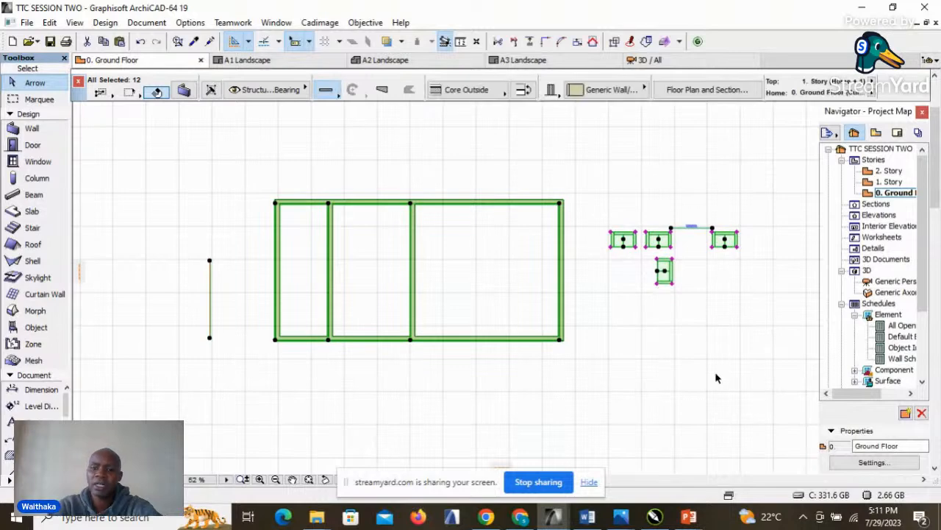
pyautogui.press('Delete')
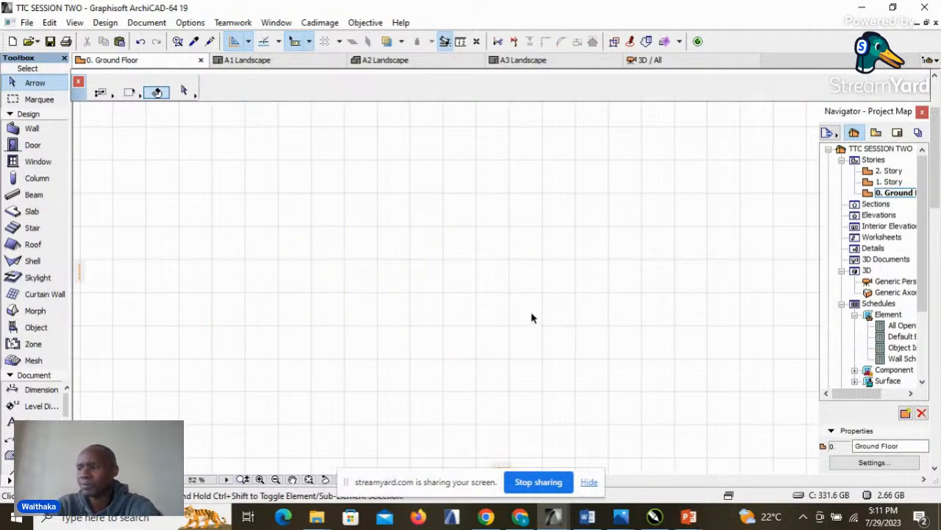
pyautogui.scroll(-5, 533, 317)
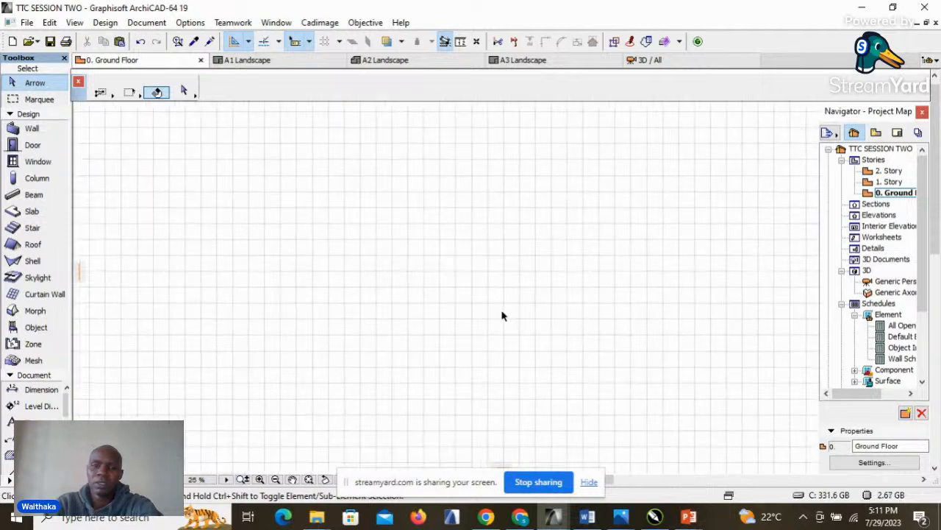
pyautogui.scroll(3, 551, 252)
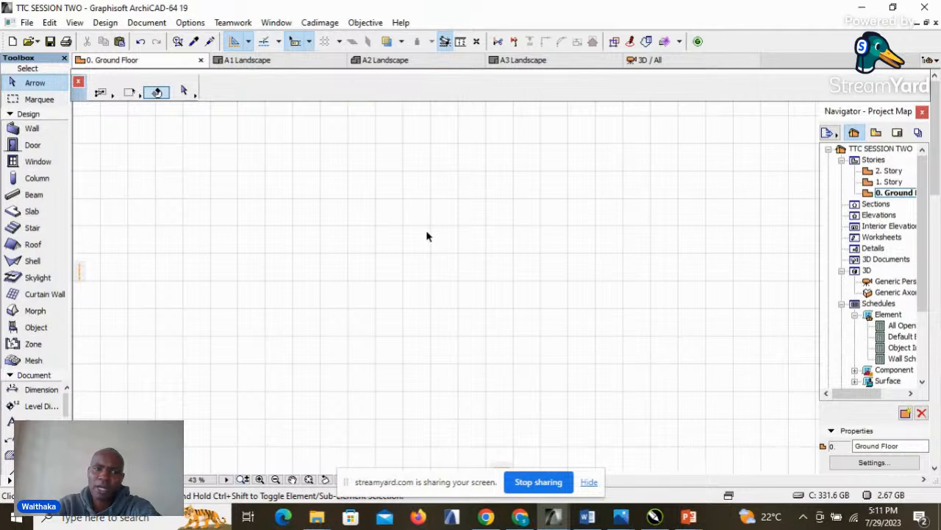
pyautogui.click(33, 129)
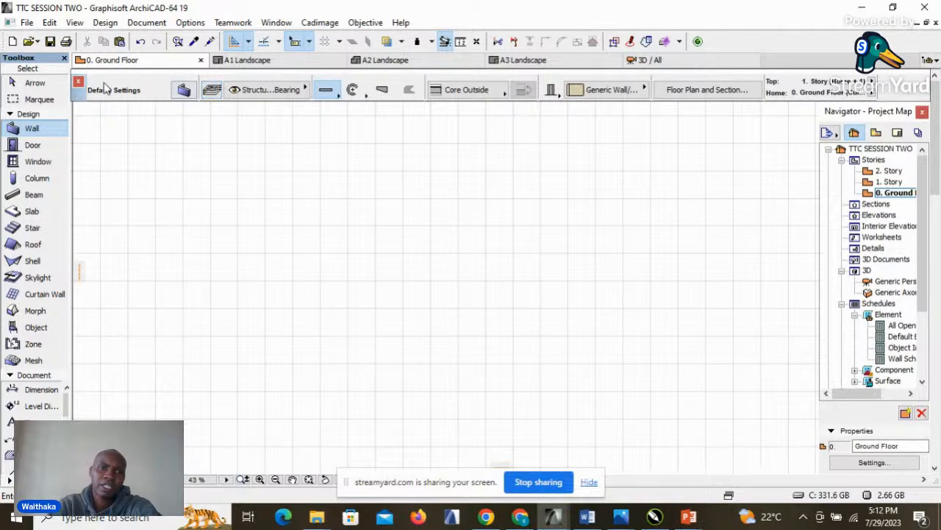
pyautogui.click(185, 92)
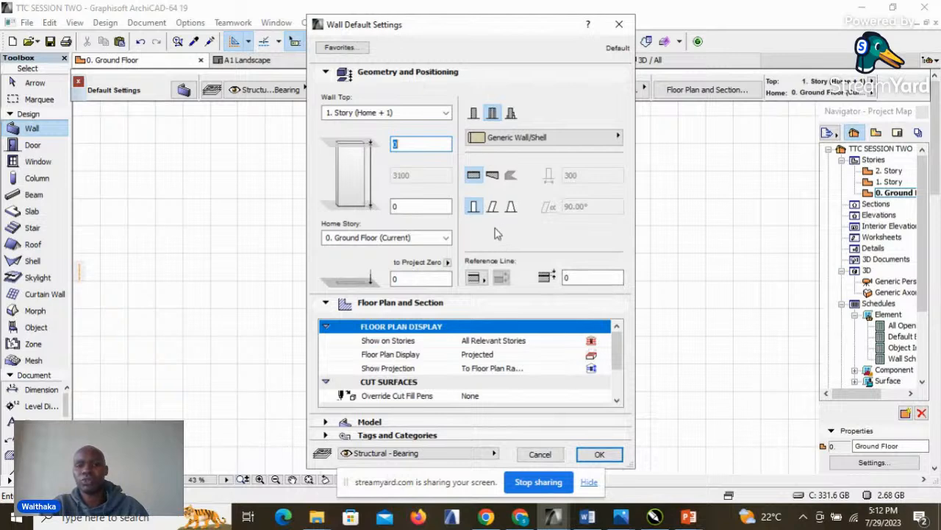
pyautogui.click(620, 27)
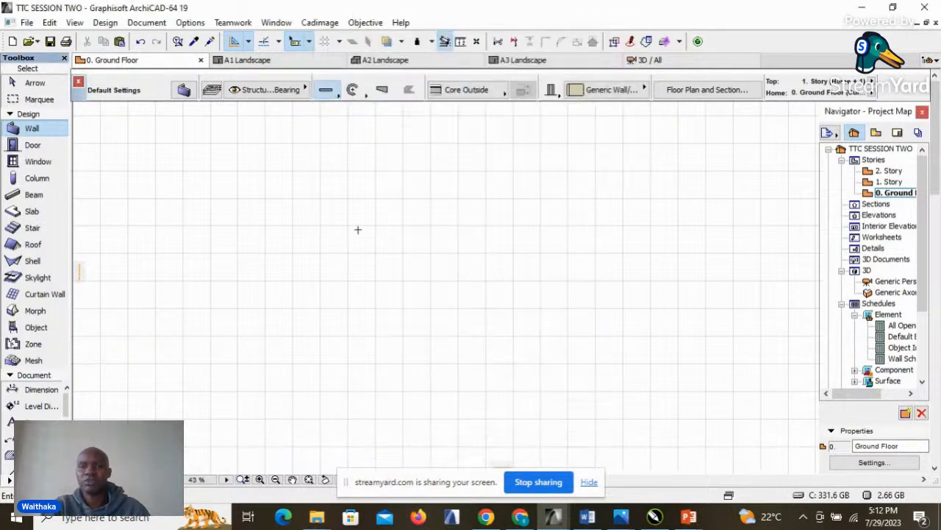
pyautogui.click(33, 161)
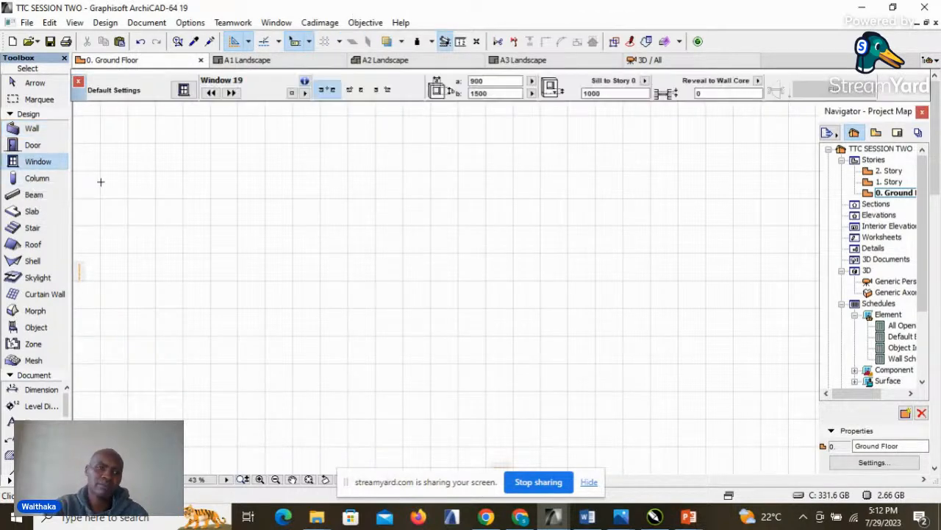
pyautogui.click(32, 145)
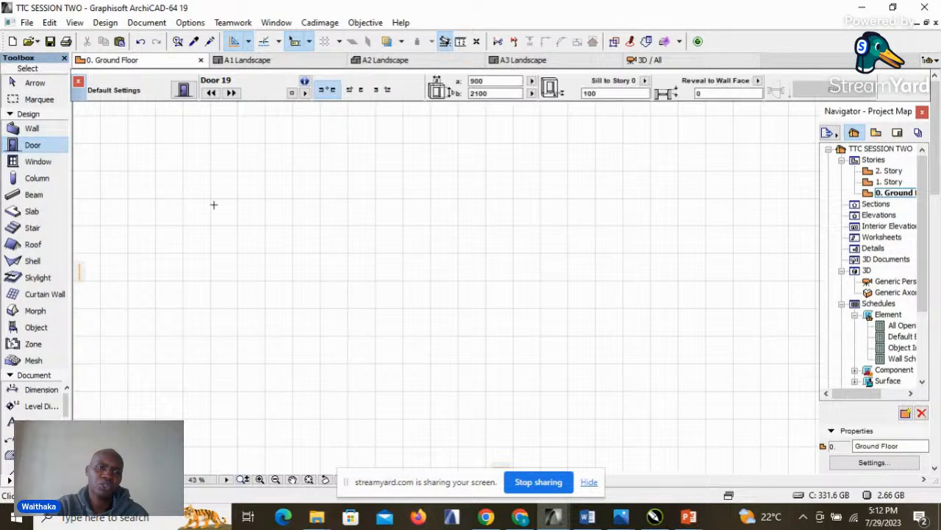
# Step: In the wall default settings, set the wall top to Not Linked and the wall height to 2700 mm
pyautogui.click(36, 129)
pyautogui.doubleClick(36, 129)
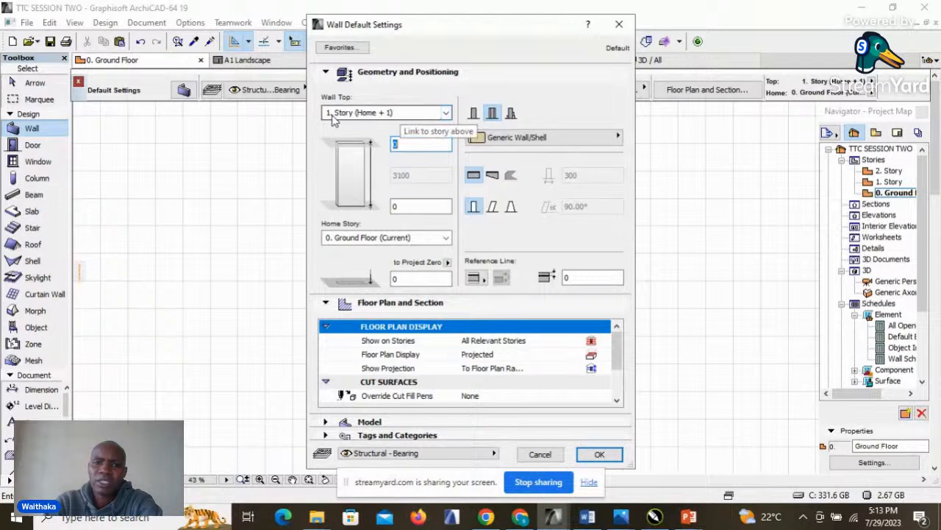
pyautogui.click(445, 115)
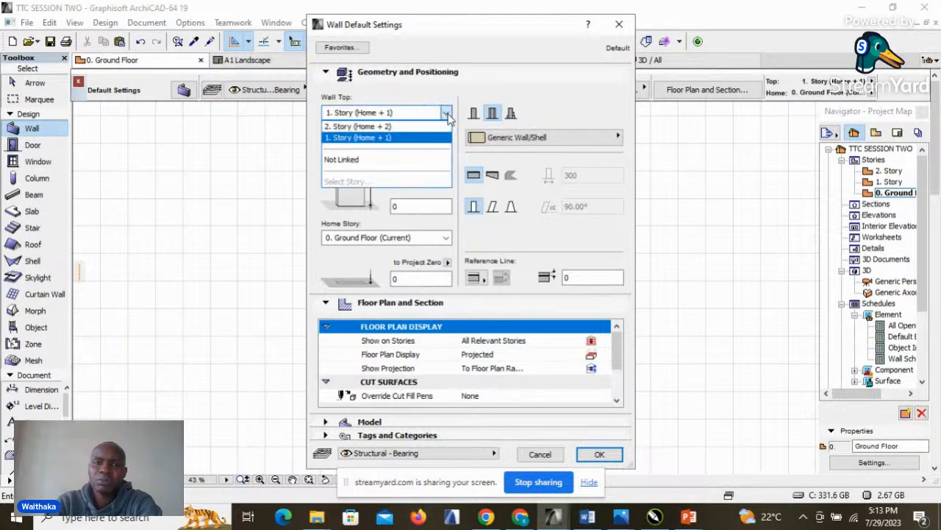
pyautogui.click(355, 159)
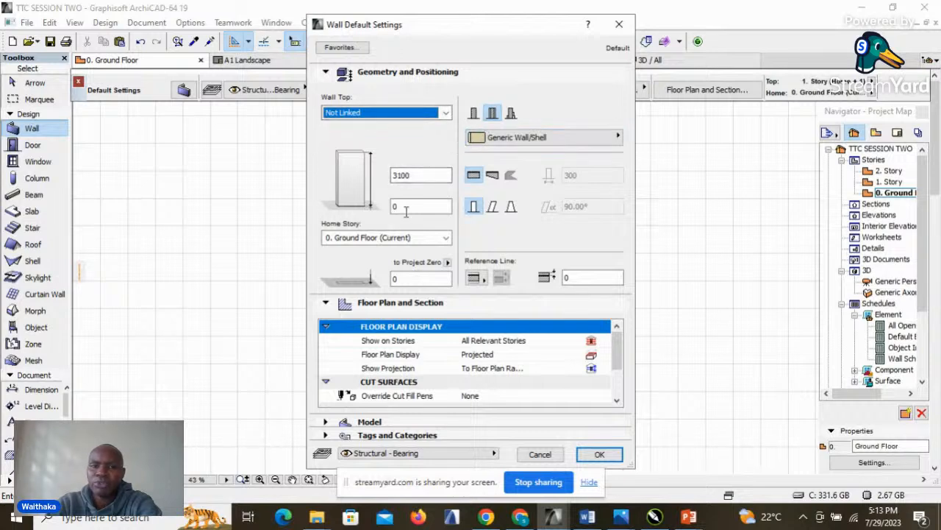
pyautogui.moveTo(415, 176); pyautogui.dragTo(390, 179)
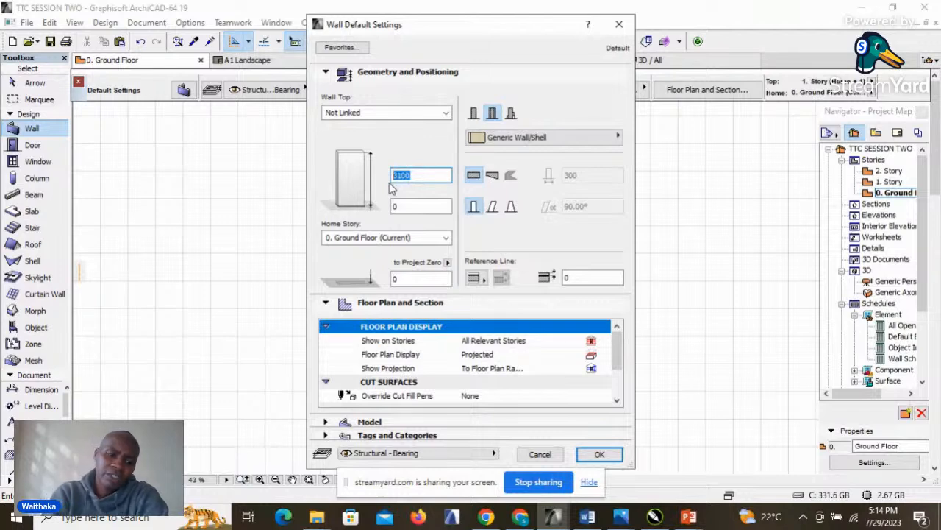
pyautogui.write('27')
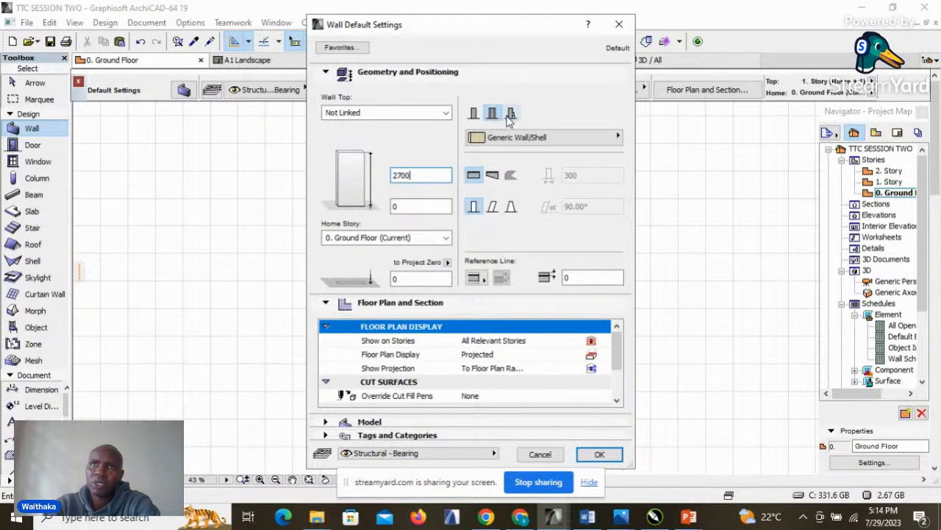
# Step: Give the default wall a basic single-material structure, 200 mm thick, with the reference line at Center
pyautogui.click(474, 114)
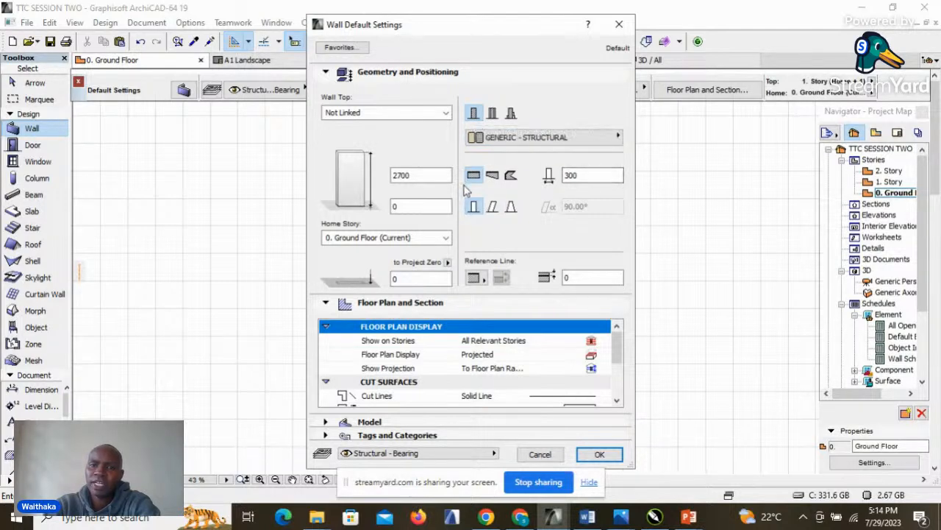
pyautogui.doubleClick(568, 181)
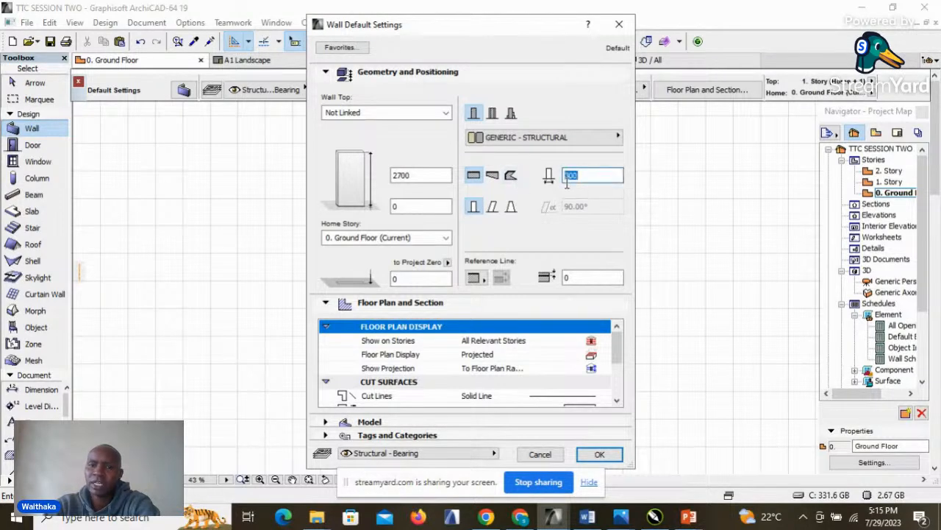
pyautogui.write('2')
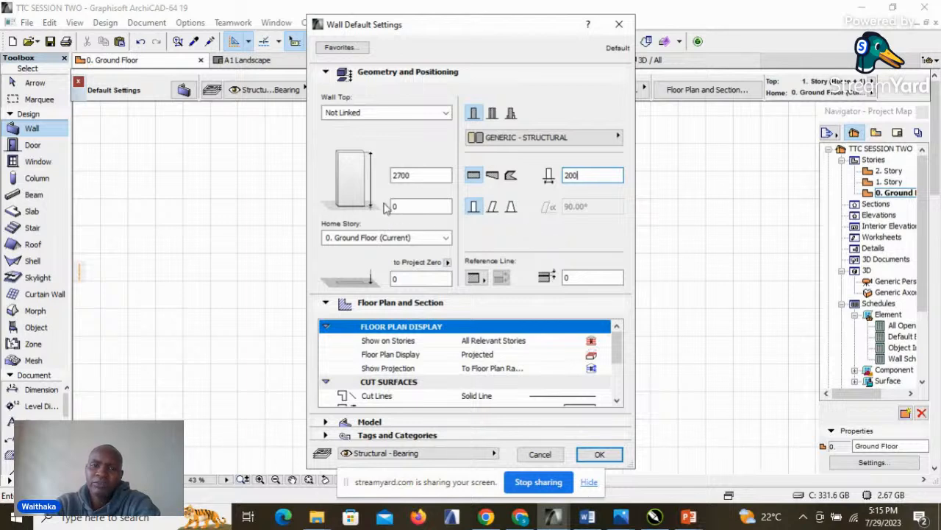
pyautogui.click(481, 281)
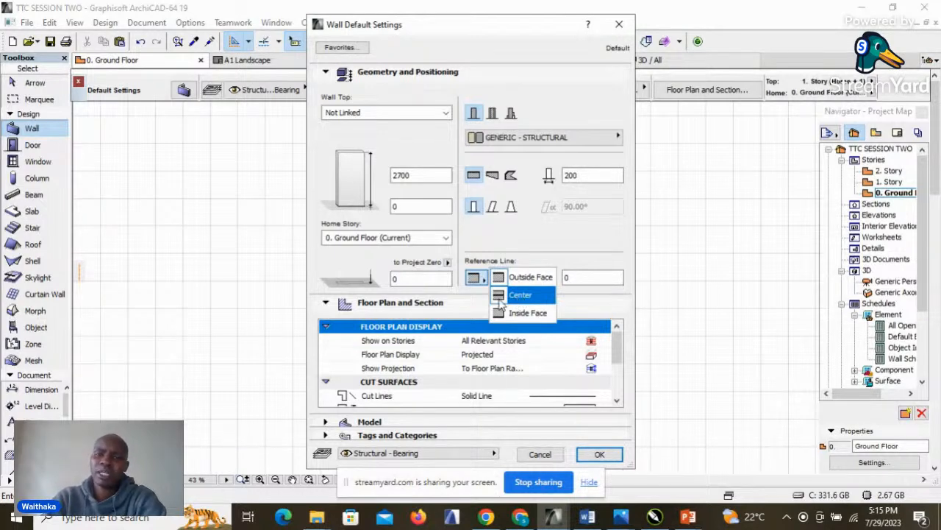
pyautogui.click(520, 296)
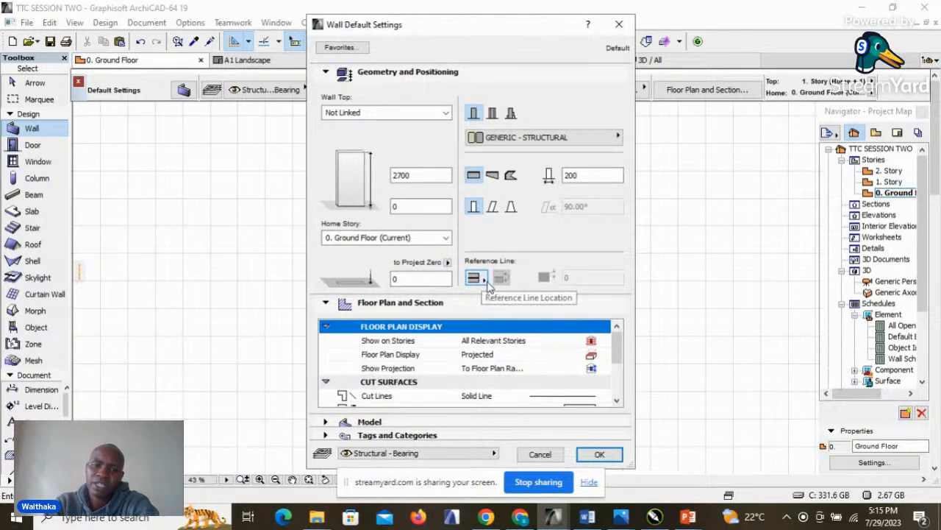
# Step: Review the default wall's model, floor plan and section, and geometry and positioning settings
pyautogui.click(326, 421)
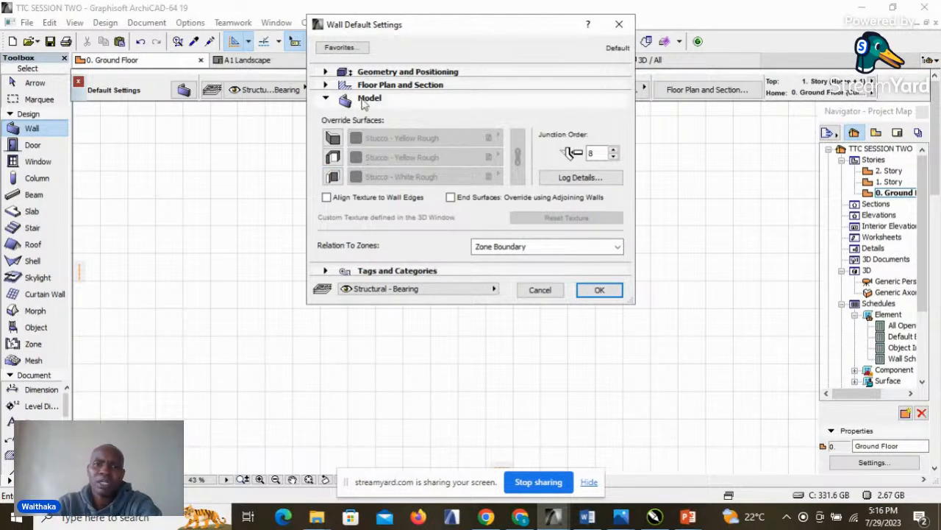
pyautogui.click(326, 84)
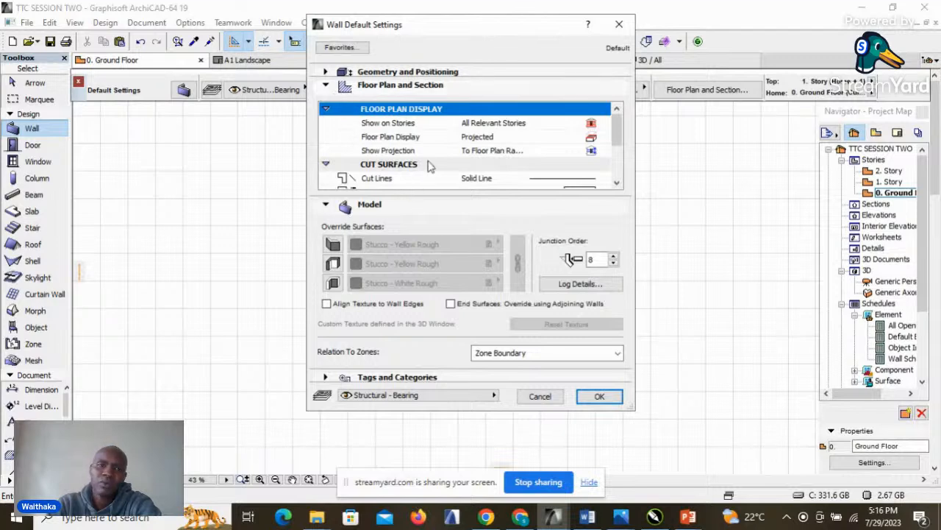
pyautogui.click(326, 71)
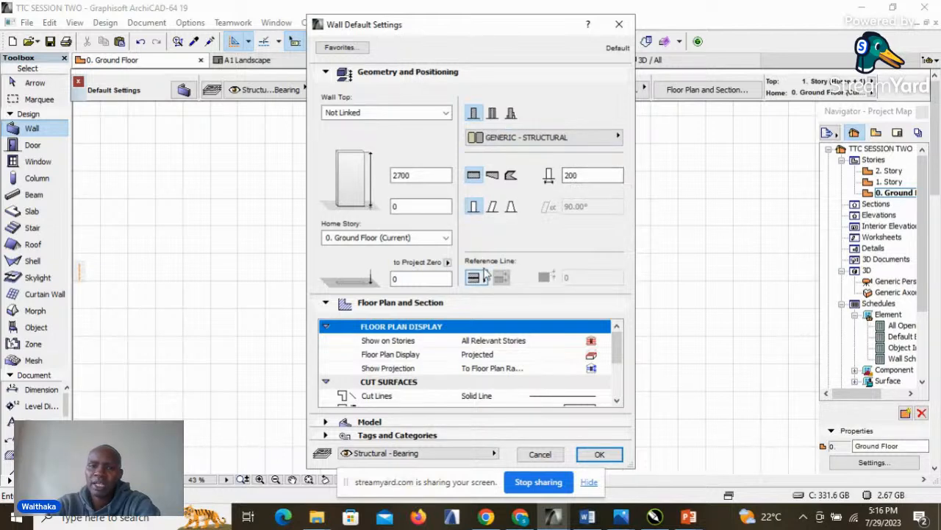
# Step: Accept the default wall settings and draw one vertical wall and one horizontal wall crossing it near its lower end
pyautogui.click(600, 455)
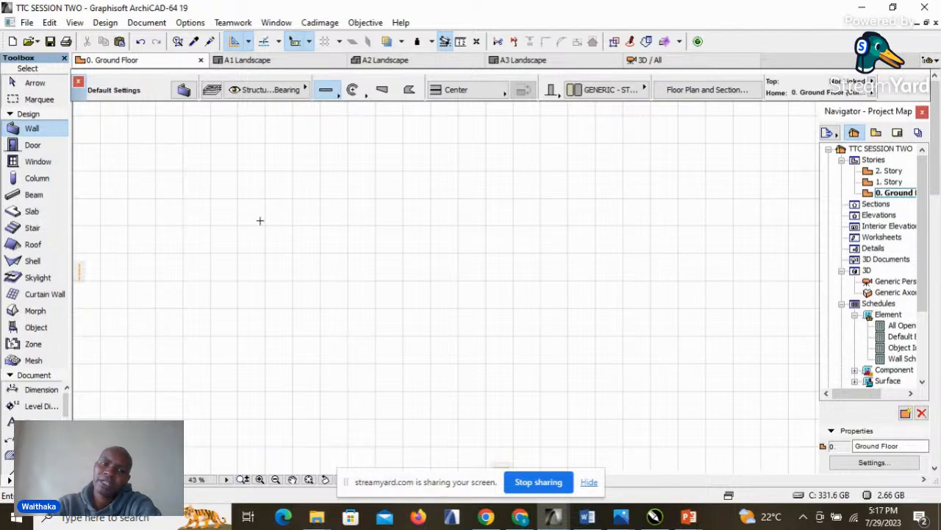
pyautogui.scroll(2, 283, 180)
pyautogui.scroll(2, 313, 218)
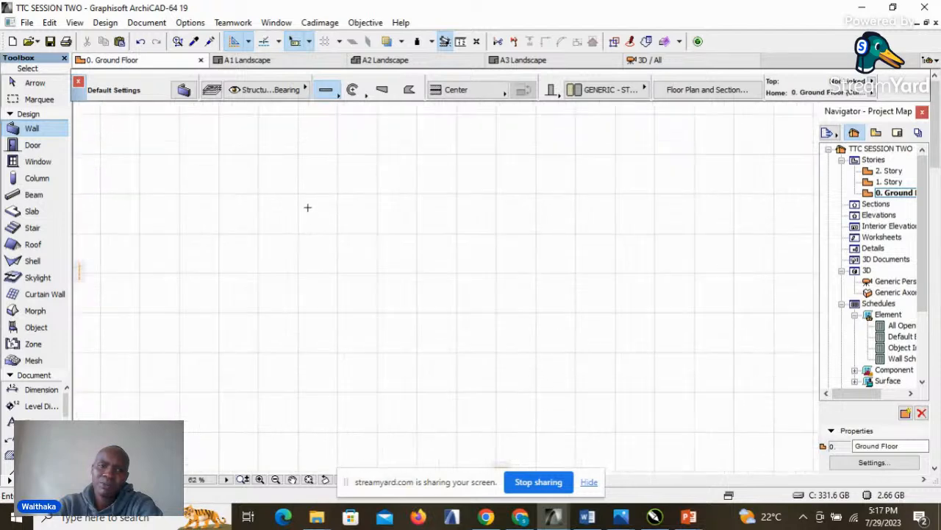
pyautogui.click(303, 184)
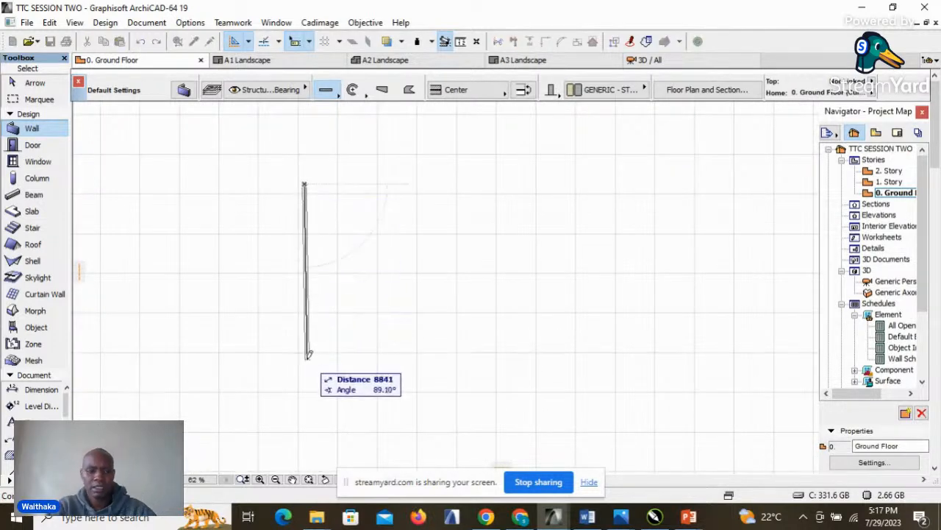
pyautogui.click(305, 383)
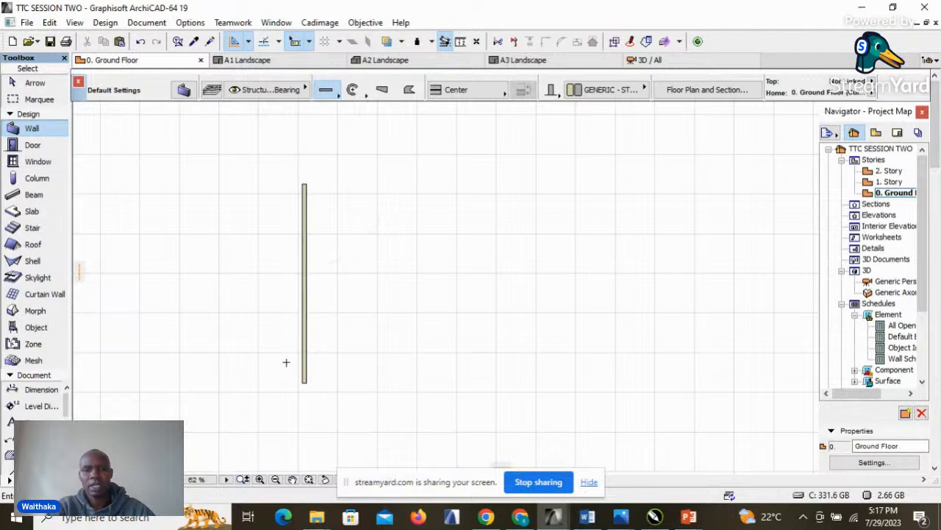
pyautogui.click(275, 361)
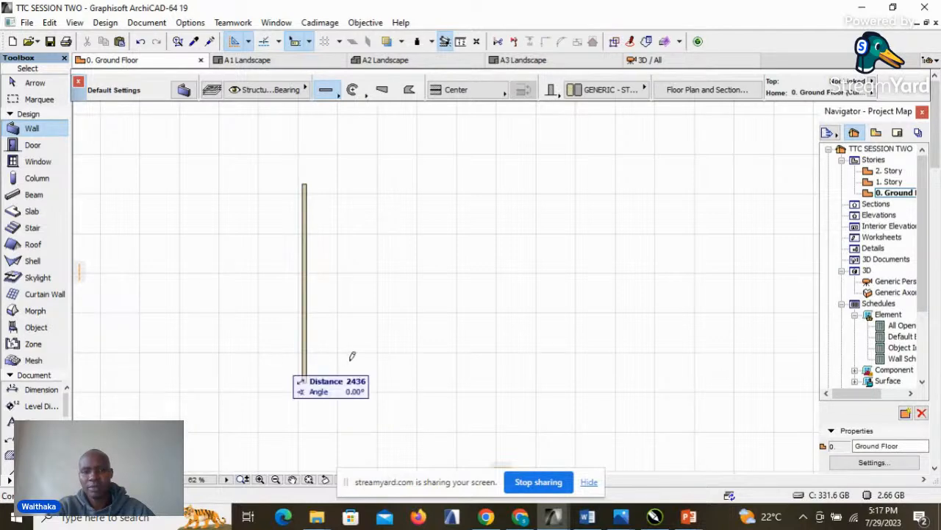
pyautogui.click(597, 361)
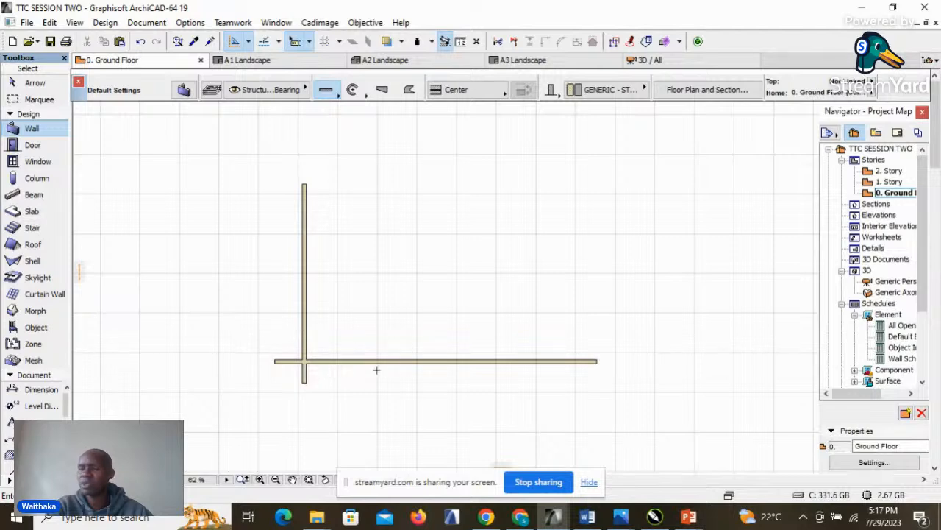
pyautogui.scroll(-1, 513, 321)
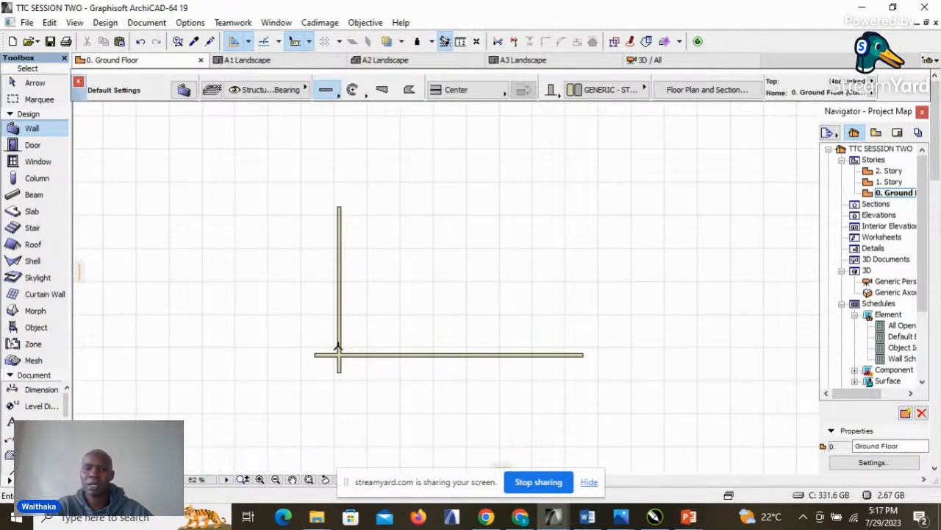
pyautogui.scroll(1, 344, 320)
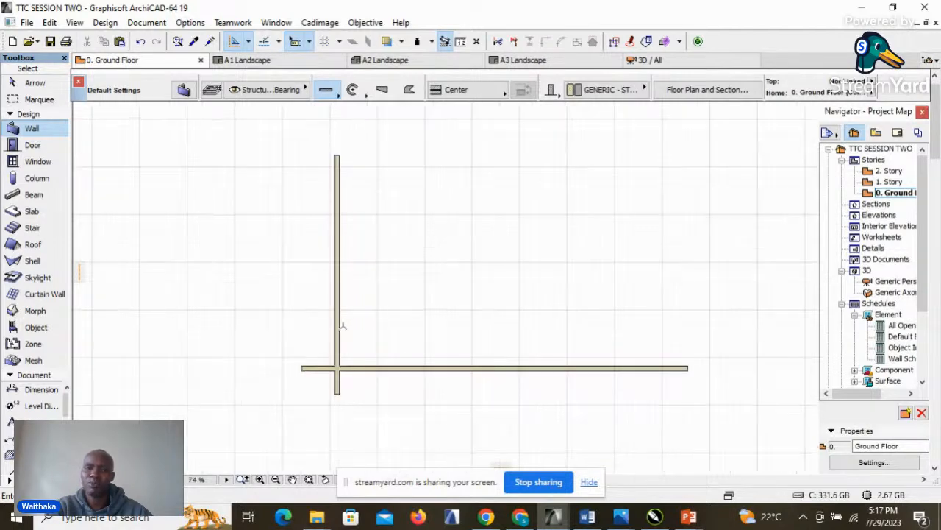
pyautogui.keyDown('shift'); pyautogui.click(539, 369); pyautogui.keyUp('shift')
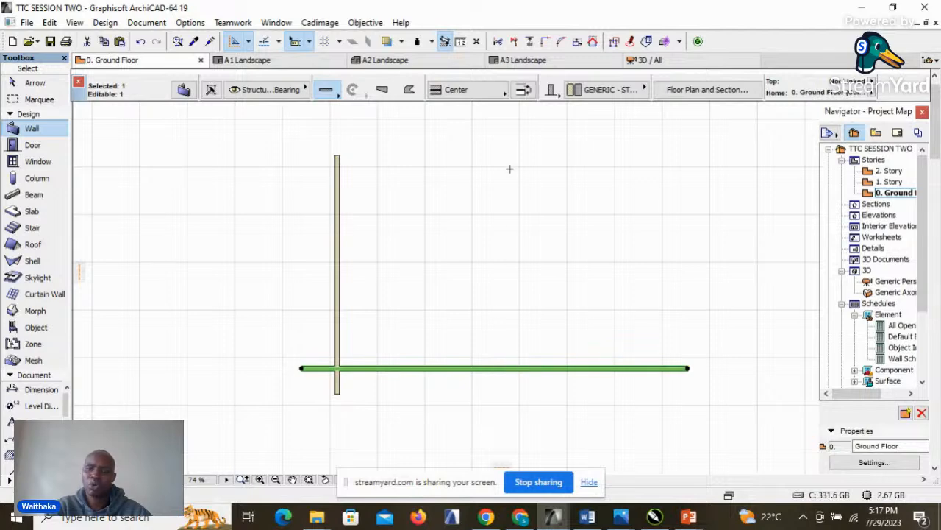
pyautogui.press('Escape')
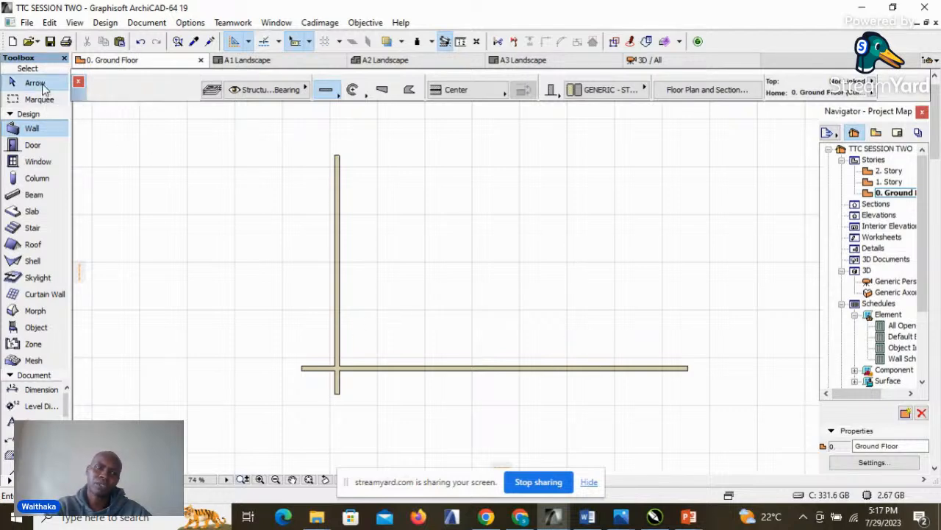
# Step: Copy the vertical wall 6200 mm horizontally to the right, across the horizontal wall
pyautogui.click(38, 84)
pyautogui.click(337, 293)
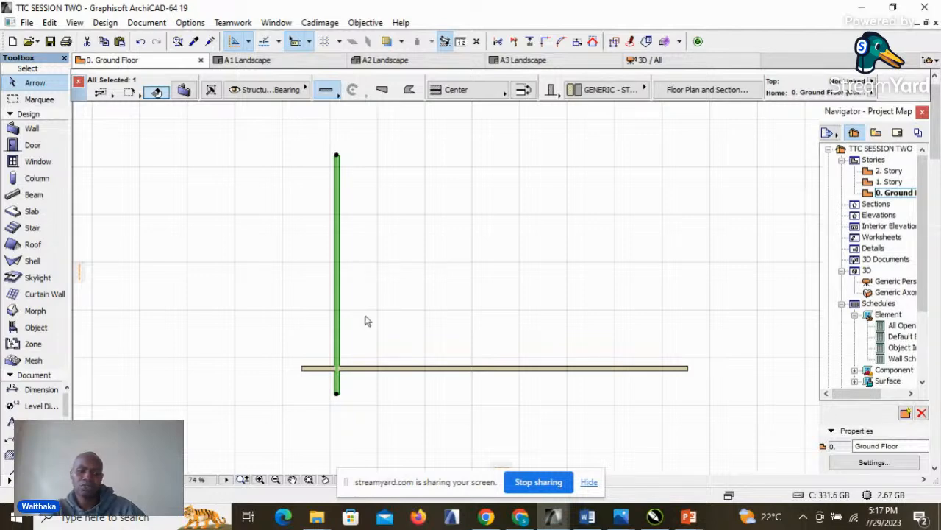
pyautogui.moveTo(340, 248); pyautogui.dragTo(570, 251)
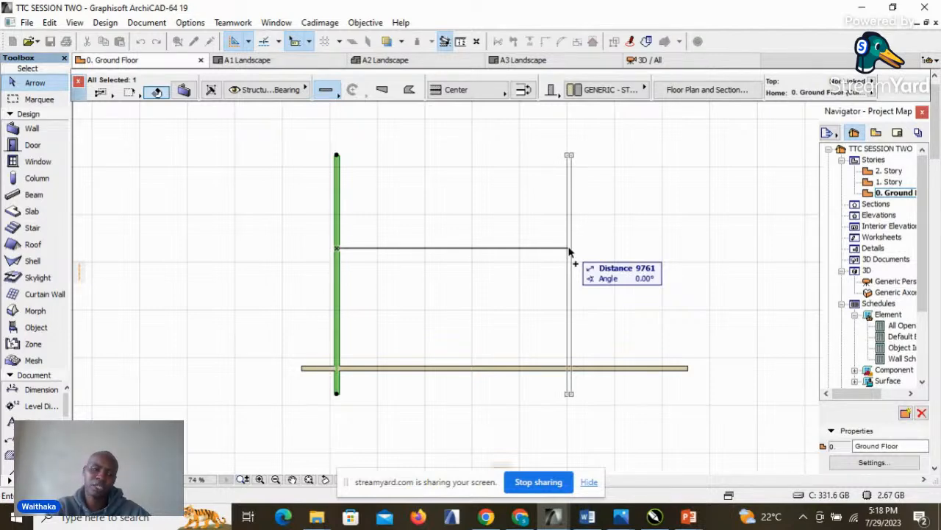
pyautogui.press('Tab')
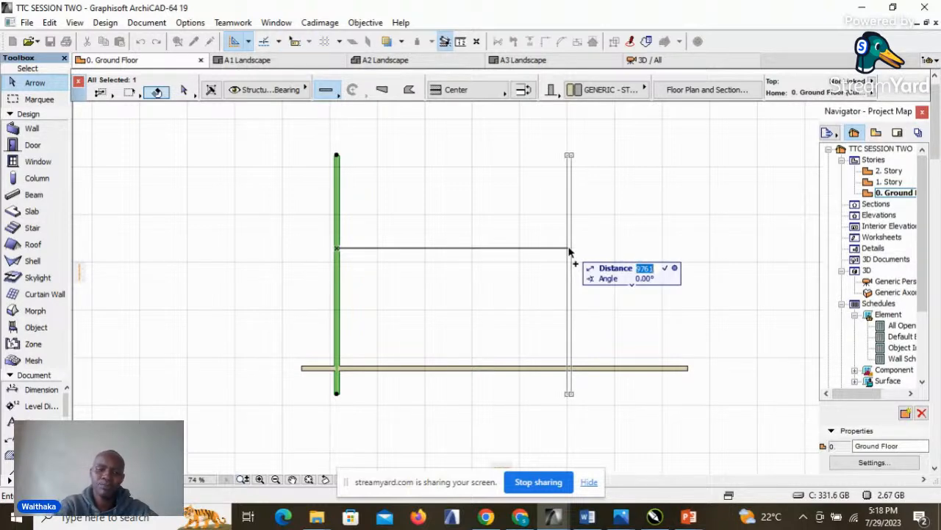
pyautogui.write('6200')
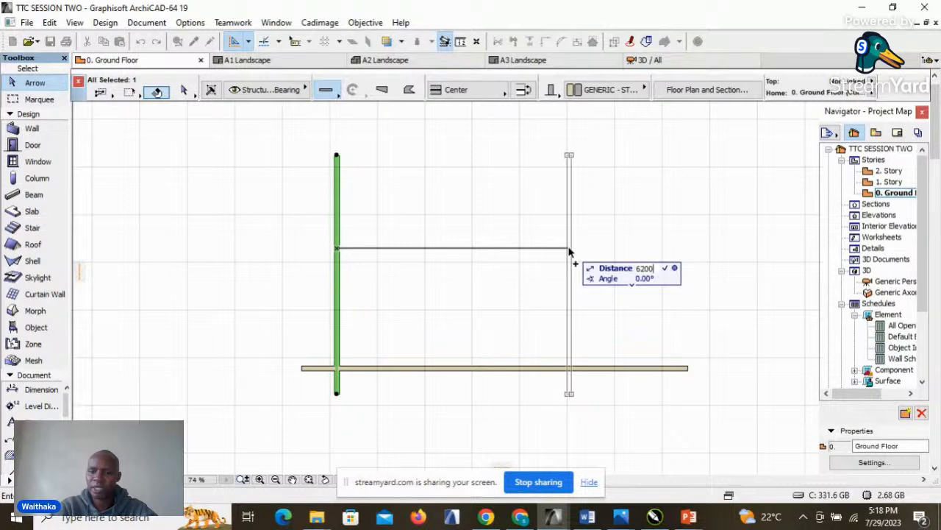
pyautogui.click(486, 254)
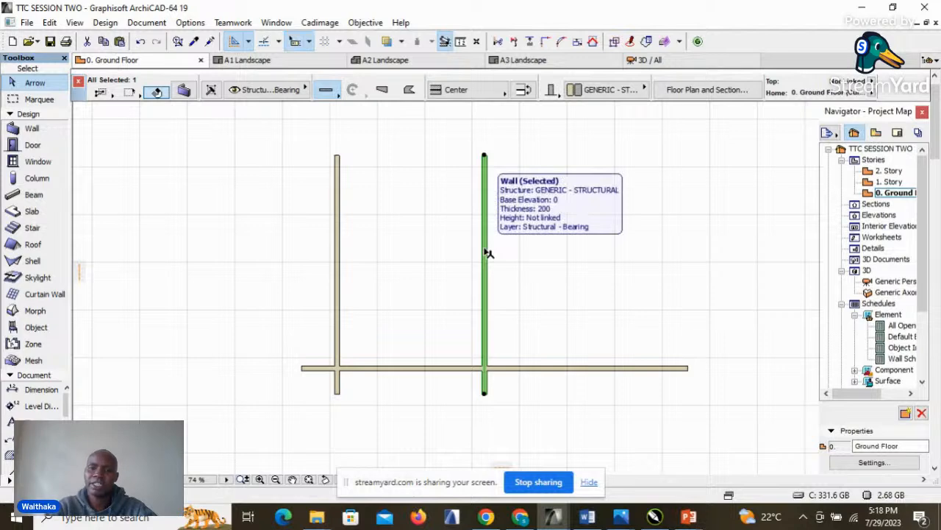
# Step: Copy the horizontal wall 4200 mm straight up across both vertical walls and clear the selection
pyautogui.click(544, 369)
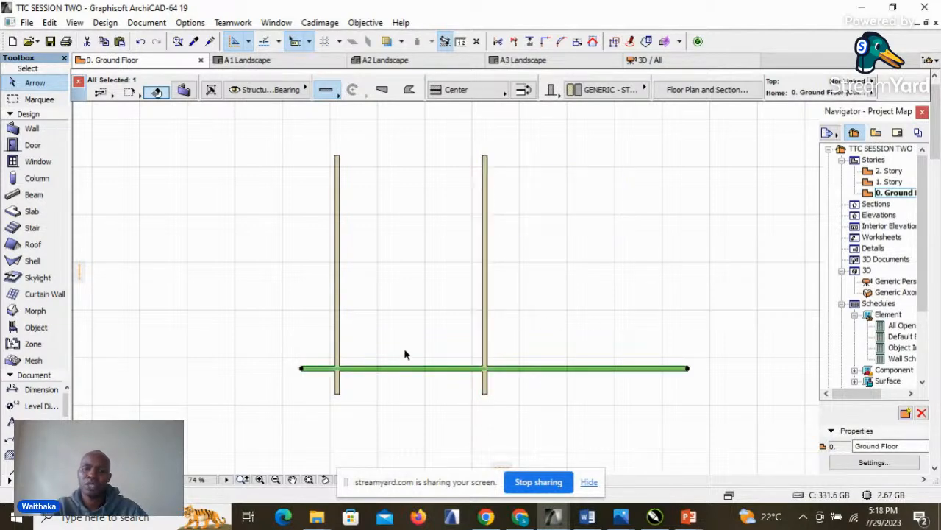
pyautogui.scroll(2, 403, 350)
pyautogui.scroll(-3, 405, 353)
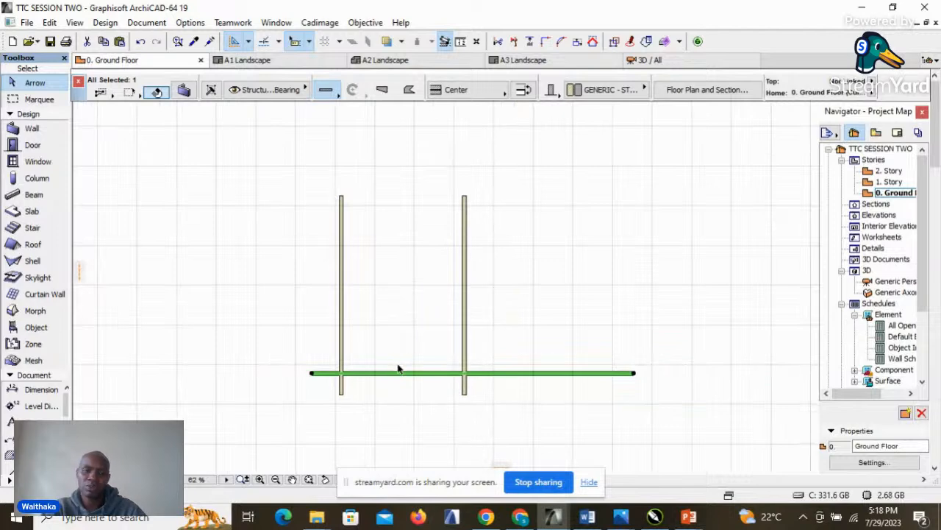
pyautogui.scroll(1, 401, 377)
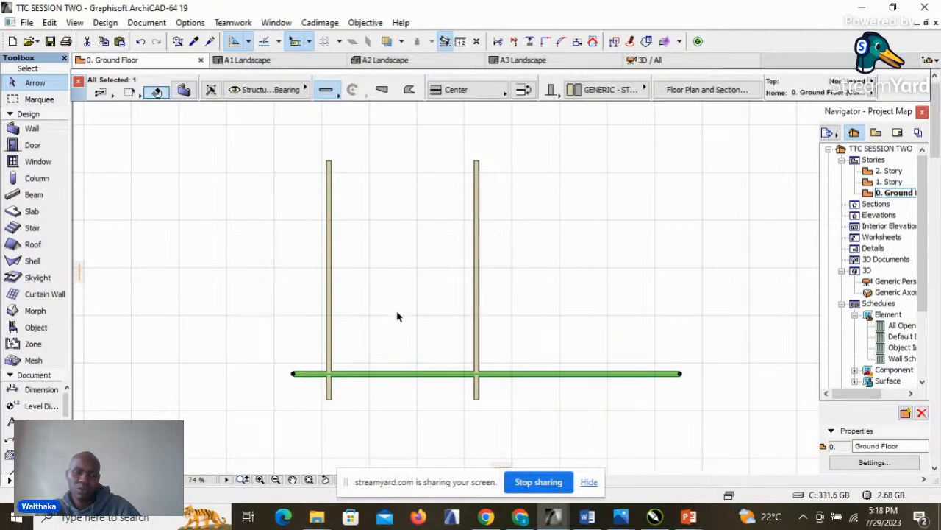
pyautogui.click(395, 381)
pyautogui.click(399, 375)
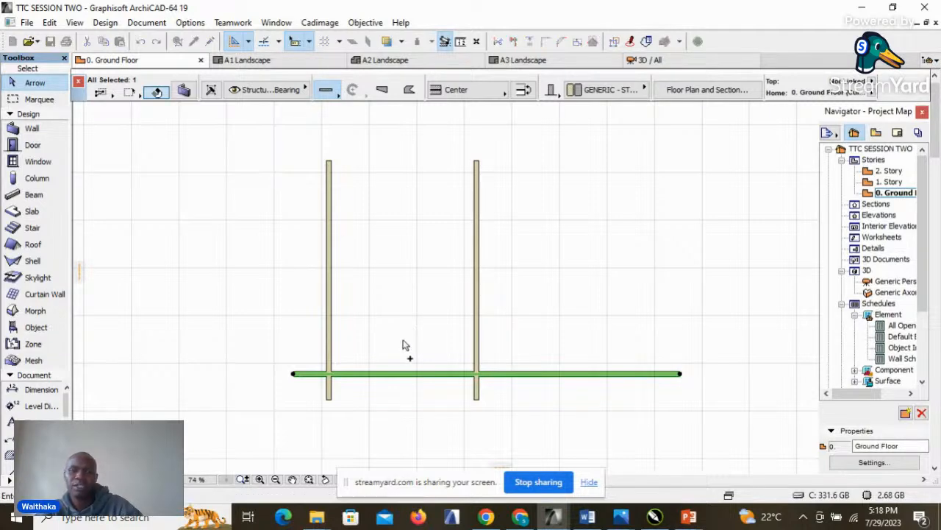
pyautogui.moveTo(404, 375); pyautogui.dragTo(402, 278)
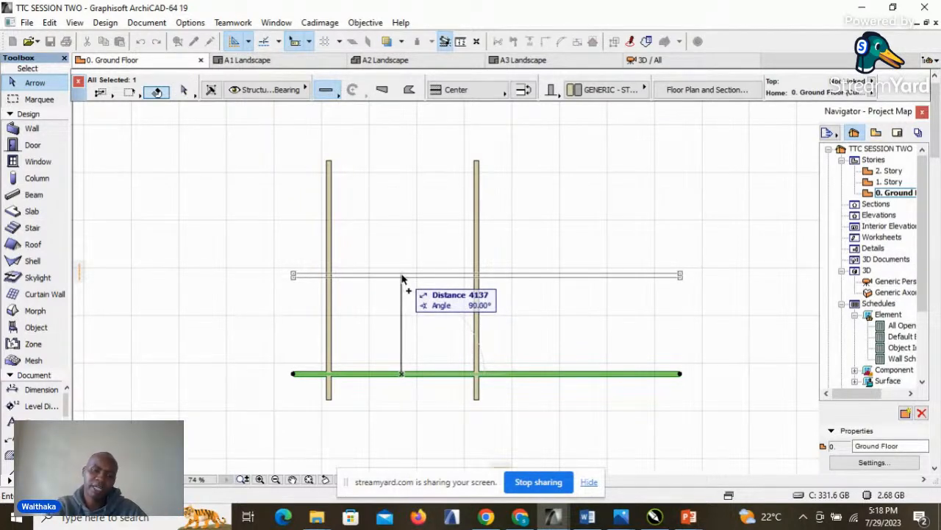
pyautogui.press('Tab')
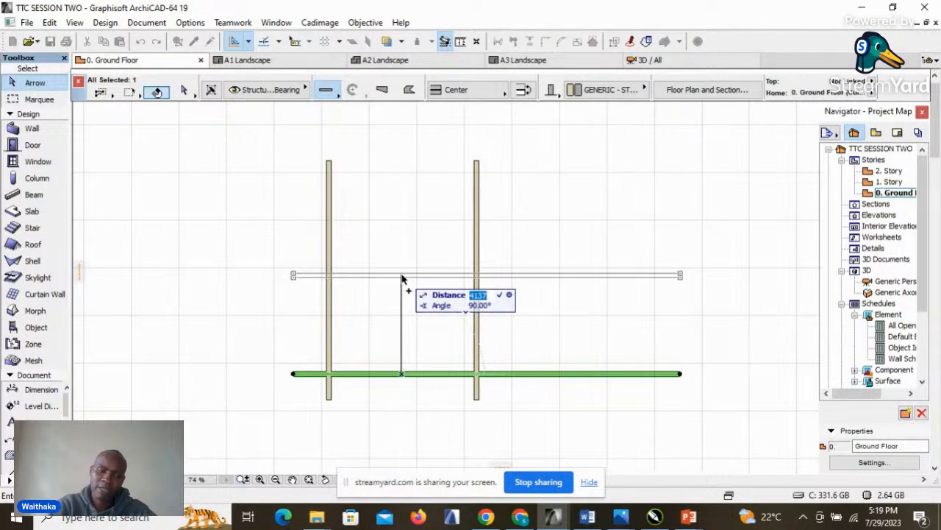
pyautogui.write('42')
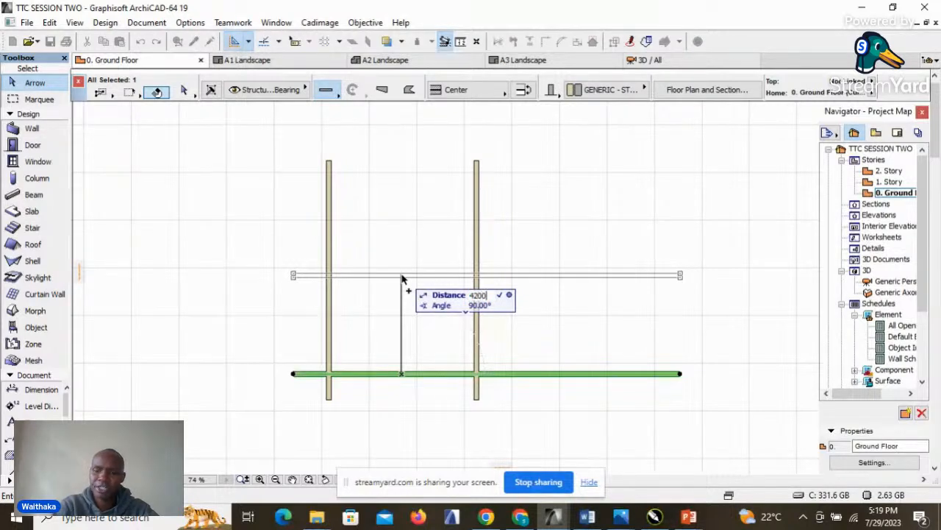
pyautogui.write('00')
pyautogui.press('Return')
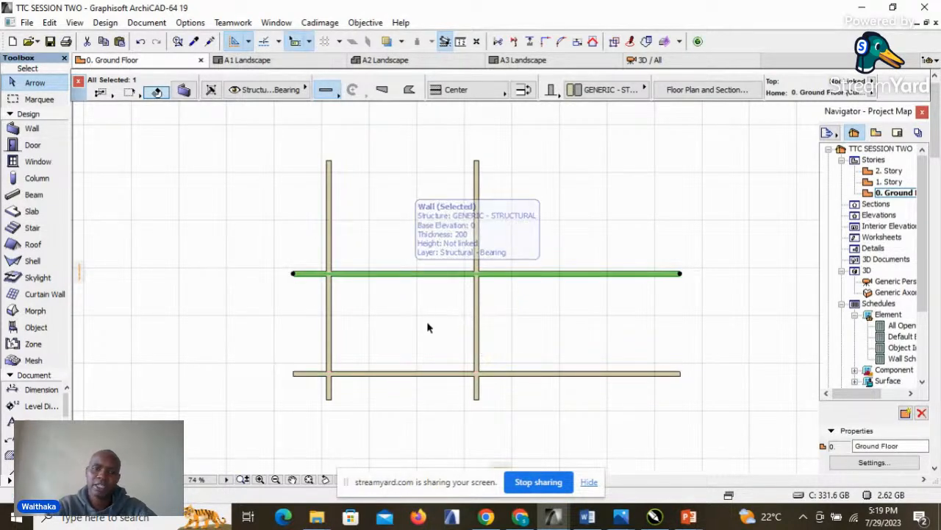
pyautogui.scroll(2, 348, 325)
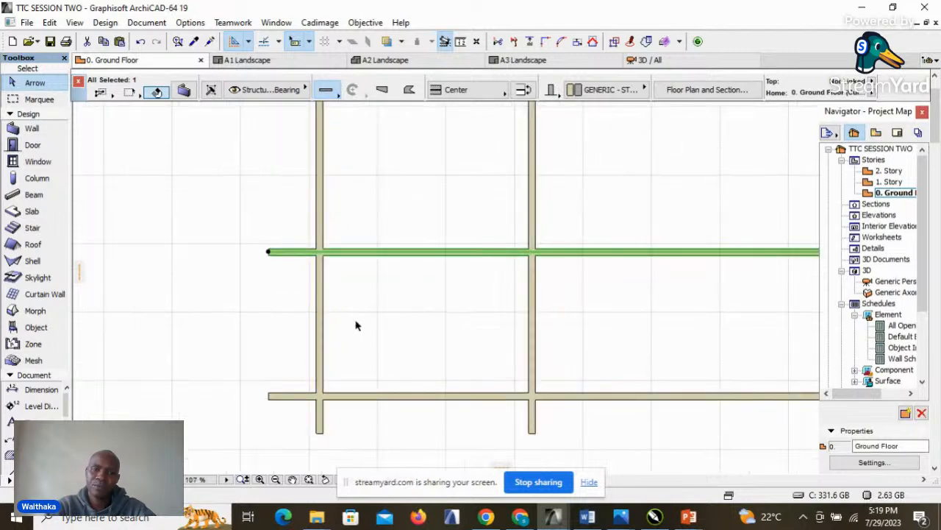
pyautogui.click(403, 309)
pyautogui.scroll(-2, 458, 184)
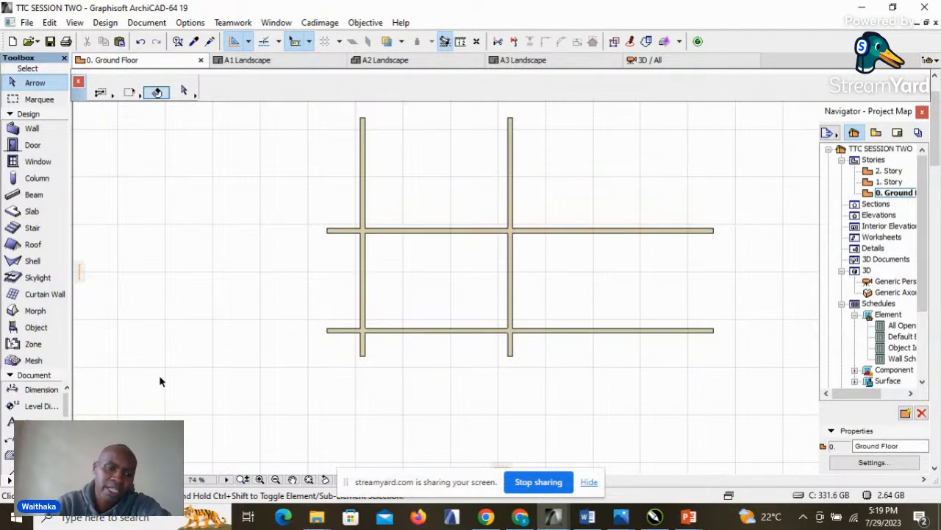
# Step: Add a vertical dimension chain left of the plan, covering both horizontal walls' thicknesses and the clear gap between them
pyautogui.click(35, 391)
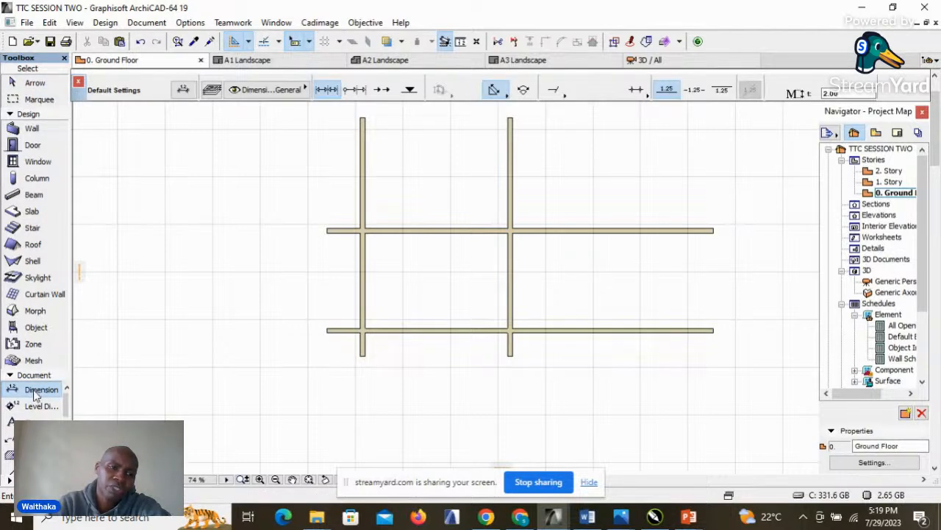
pyautogui.click(339, 332)
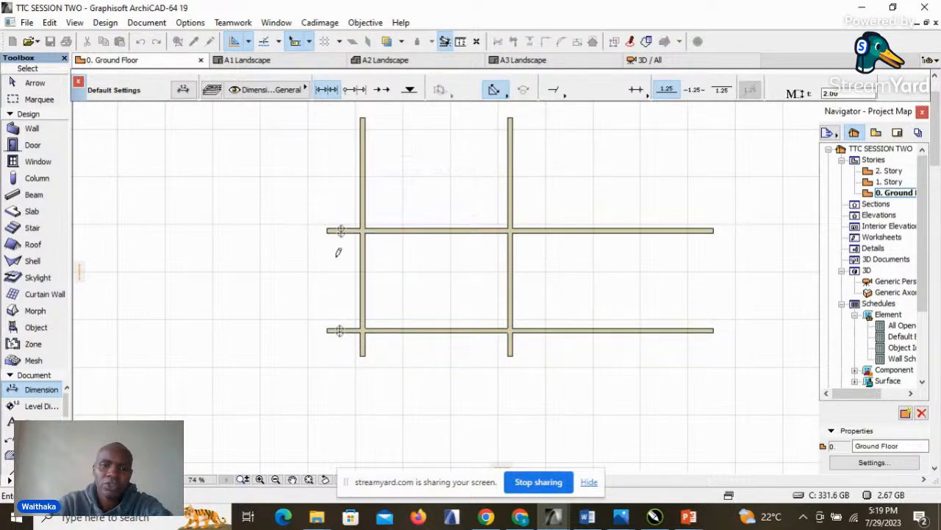
pyautogui.scroll(2, 328, 290)
pyautogui.click(346, 203)
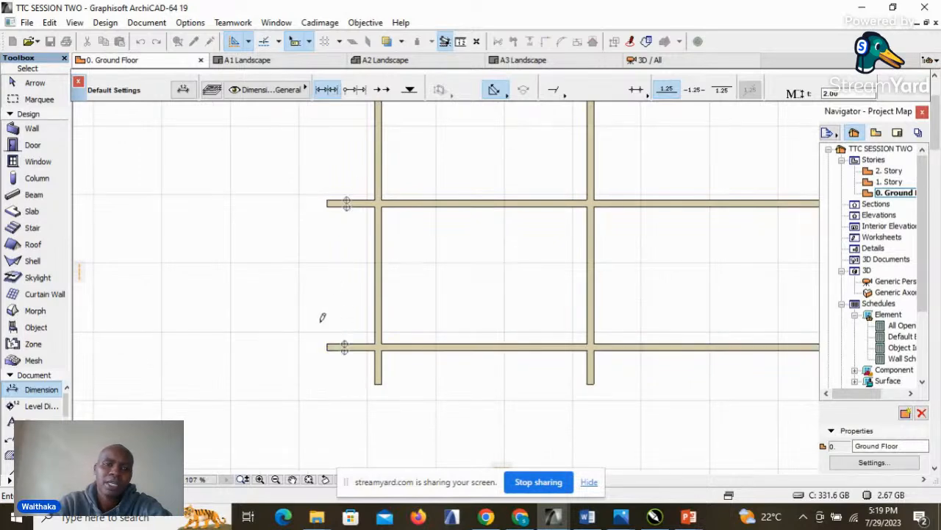
pyautogui.doubleClick(304, 263)
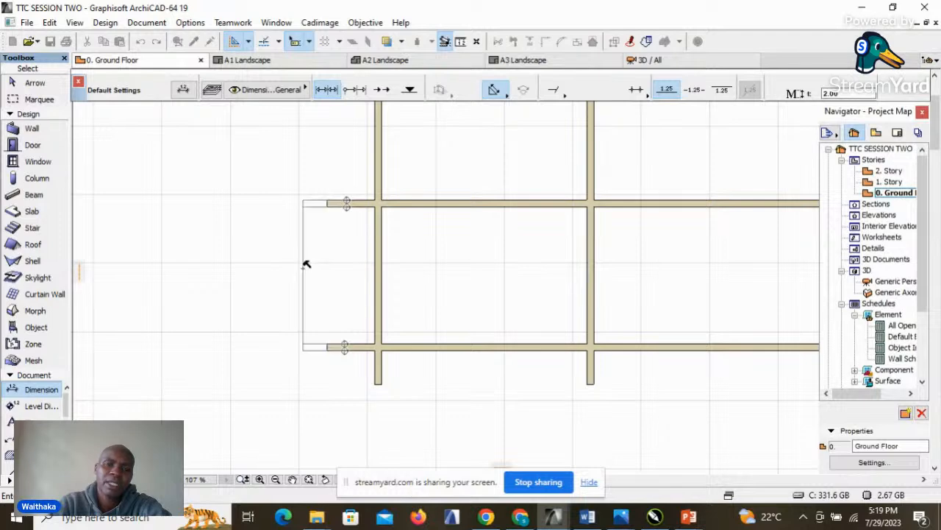
pyautogui.click(307, 265)
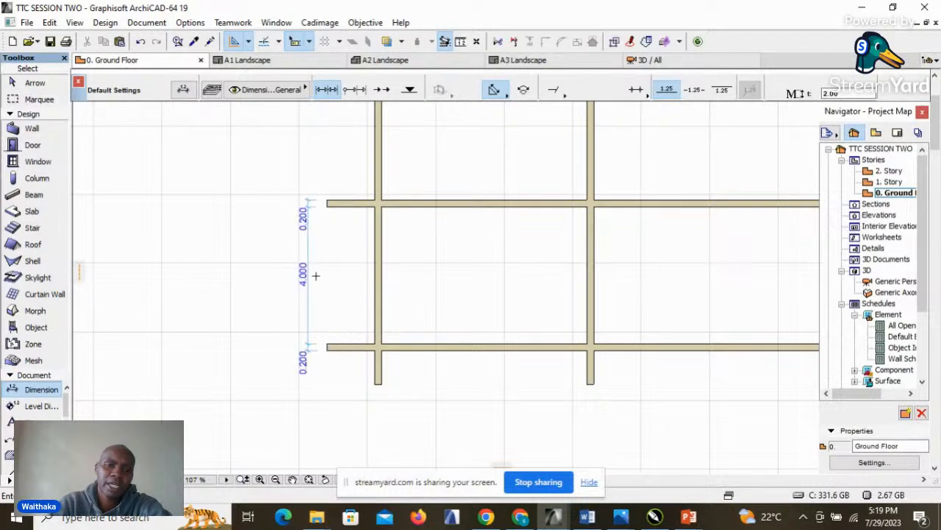
# Step: Add a horizontal dimension chain below the plan, covering both vertical walls' thicknesses and the clear gap between them
pyautogui.scroll(2, 327, 308)
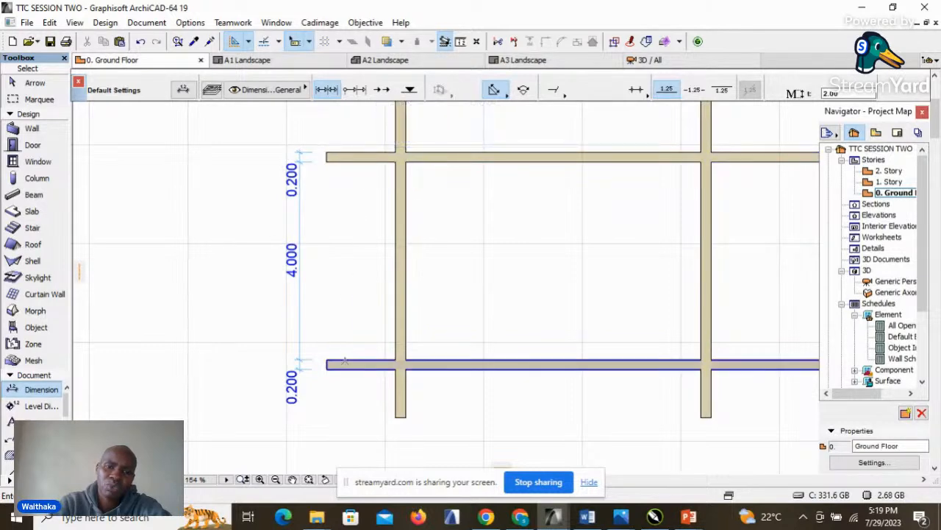
pyautogui.scroll(-2, 265, 151)
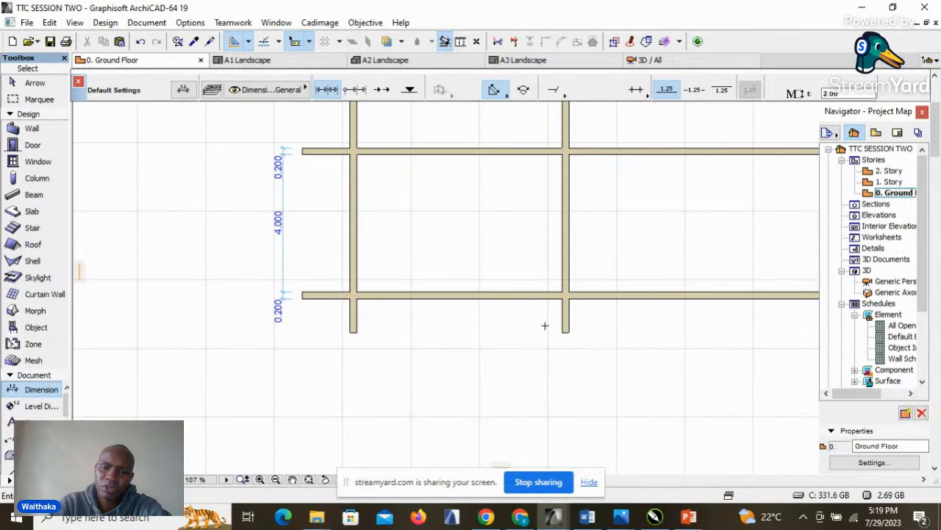
pyautogui.scroll(1, 547, 327)
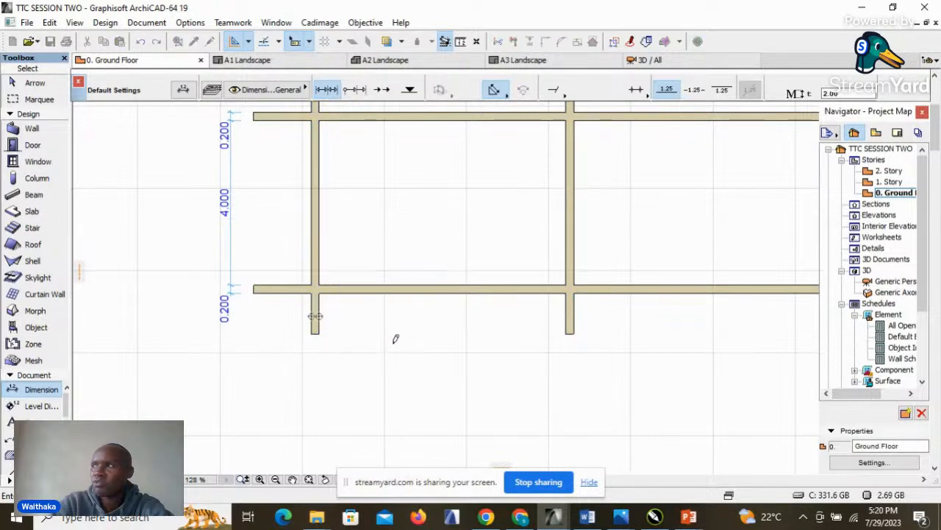
pyautogui.click(570, 316)
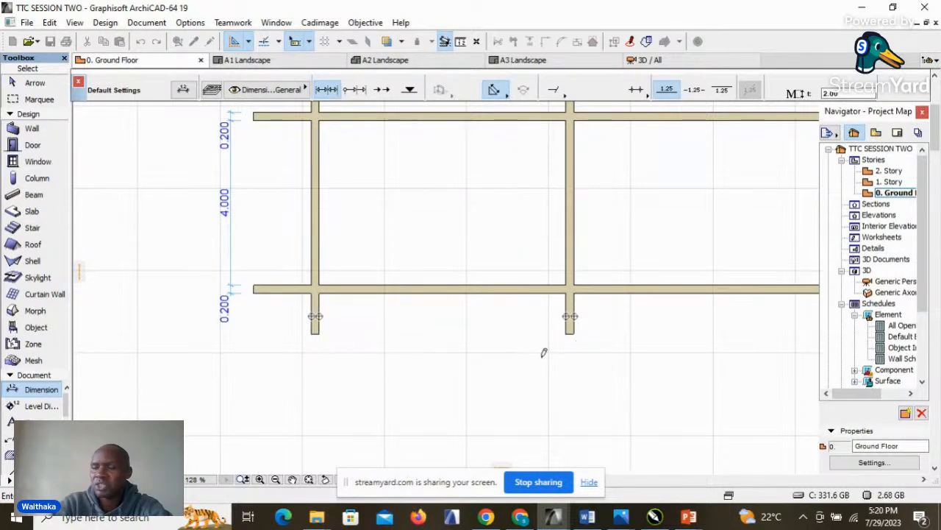
pyautogui.doubleClick(420, 344)
pyautogui.click(420, 344)
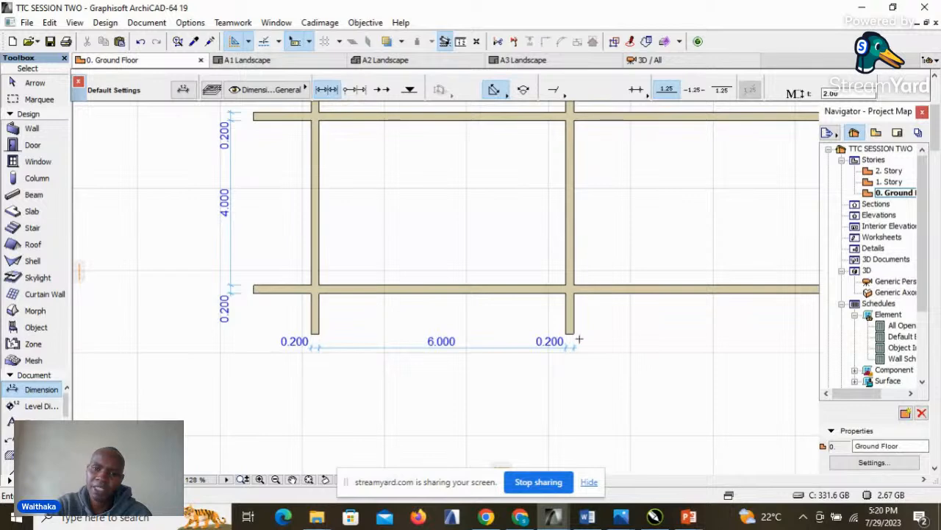
# Step: Trim off all wall ends that project beyond the four crossings so that only the closed rectangular room remains
pyautogui.scroll(-2, 374, 353)
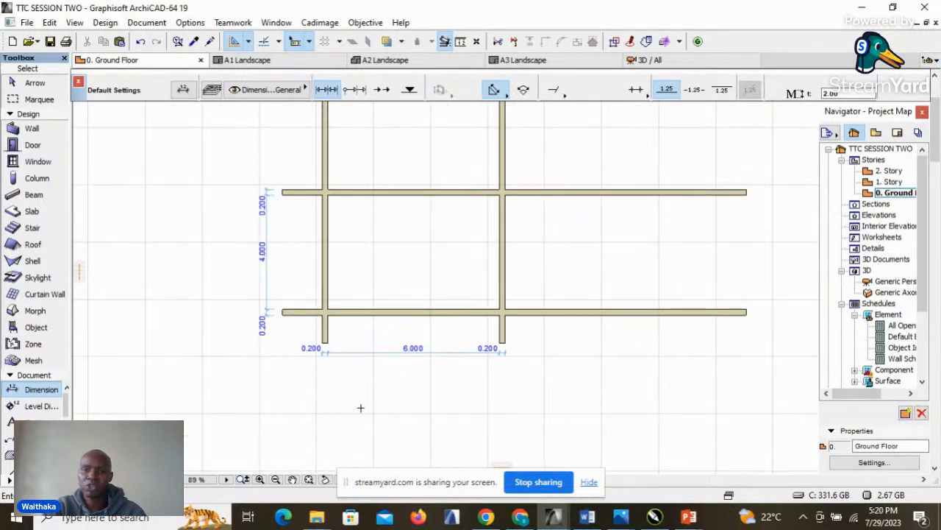
pyautogui.scroll(-1, 360, 408)
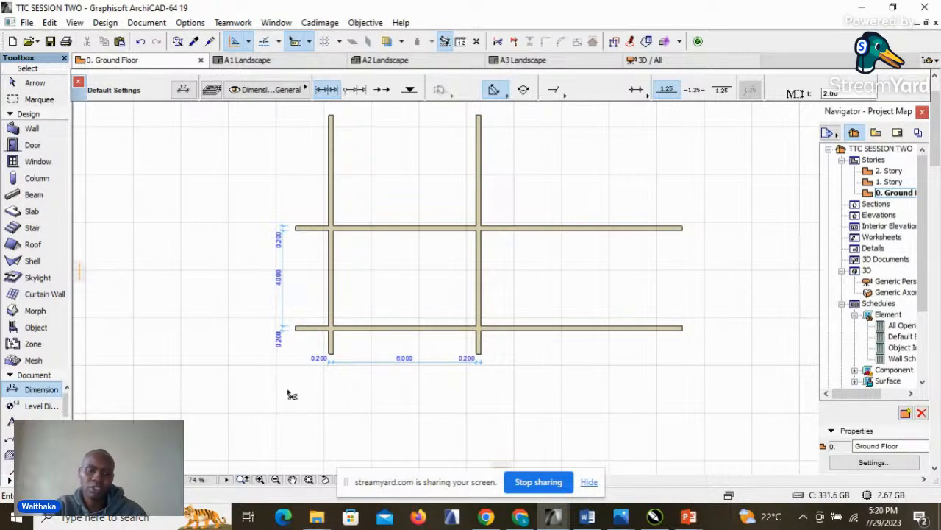
pyautogui.keyDown('ctrl'); pyautogui.click(306, 328); pyautogui.keyUp('ctrl')
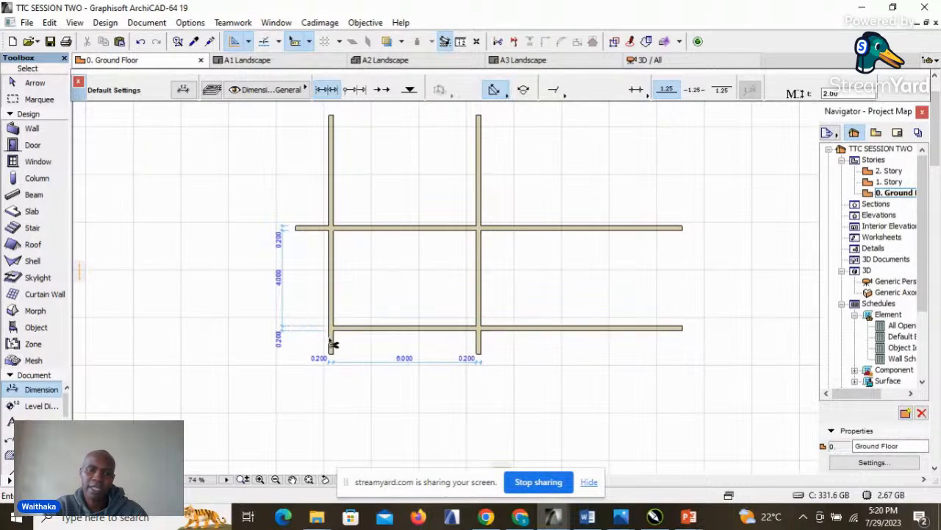
pyautogui.keyDown('ctrl'); pyautogui.click(481, 350); pyautogui.keyUp('ctrl')
pyautogui.keyDown('ctrl'); pyautogui.click(536, 329); pyautogui.keyUp('ctrl')
pyautogui.keyDown('ctrl'); pyautogui.click(553, 230); pyautogui.keyUp('ctrl')
pyautogui.keyDown('ctrl'); pyautogui.click(483, 208); pyautogui.keyUp('ctrl')
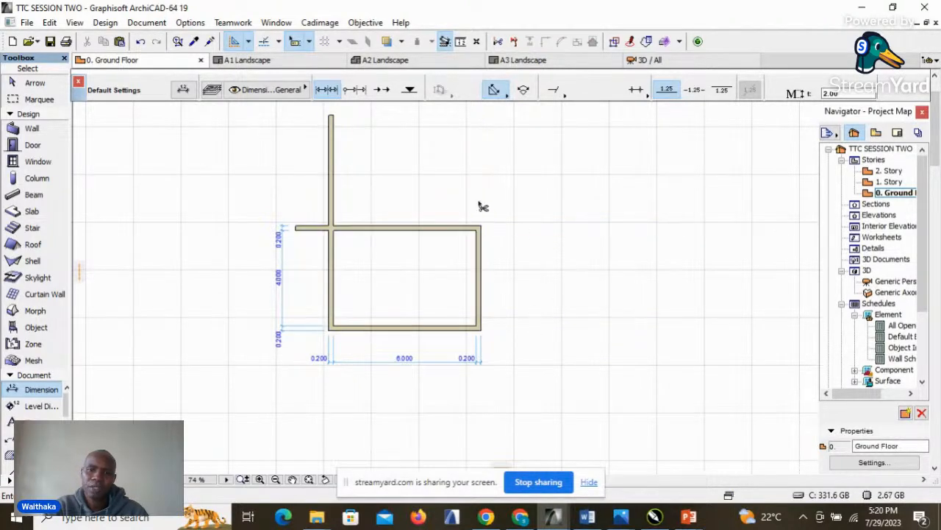
pyautogui.keyDown('ctrl'); pyautogui.click(343, 211); pyautogui.keyUp('ctrl')
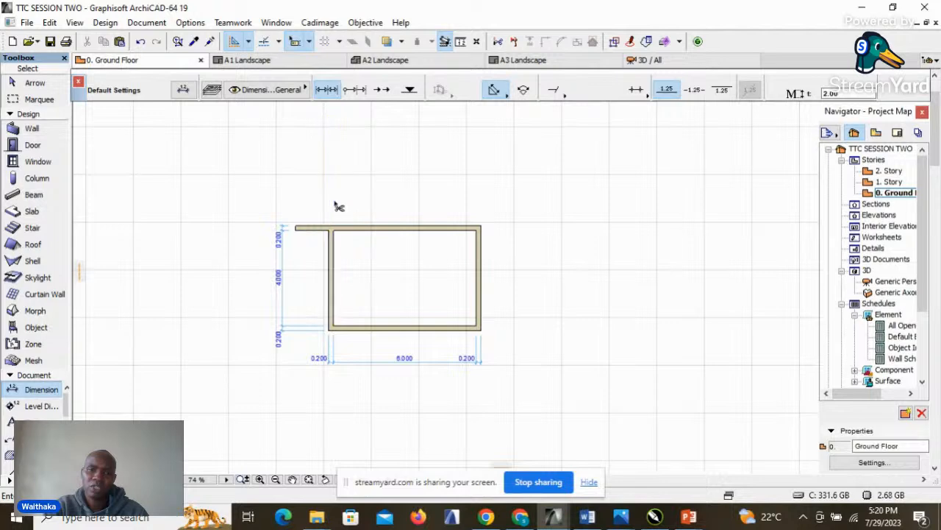
pyautogui.keyDown('ctrl'); pyautogui.click(315, 236); pyautogui.keyUp('ctrl')
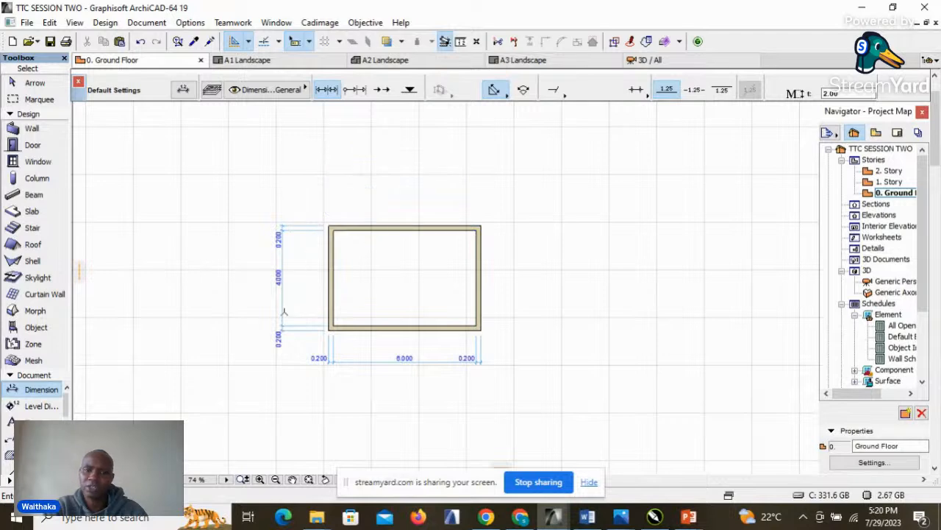
# Step: Examine the dimension texts of the chains beside and below the trimmed room
pyautogui.scroll(3, 358, 303)
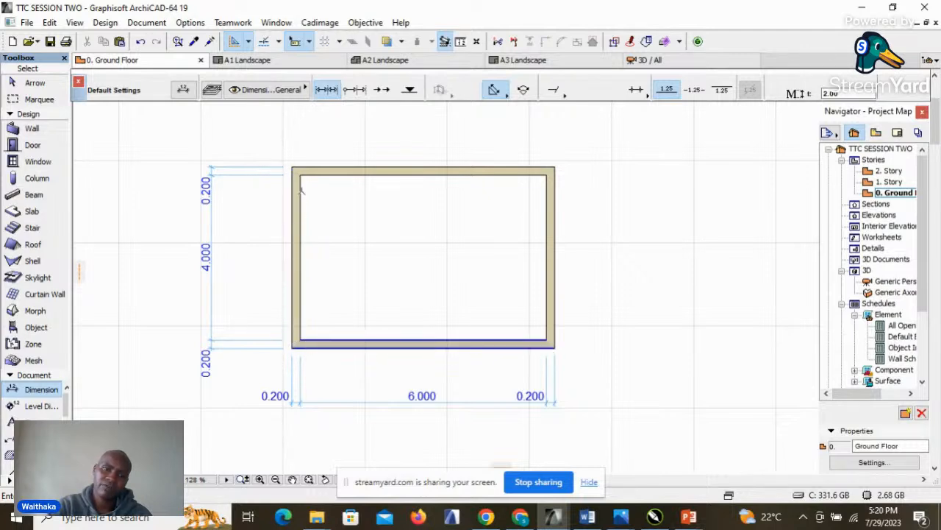
pyautogui.scroll(-1, 412, 216)
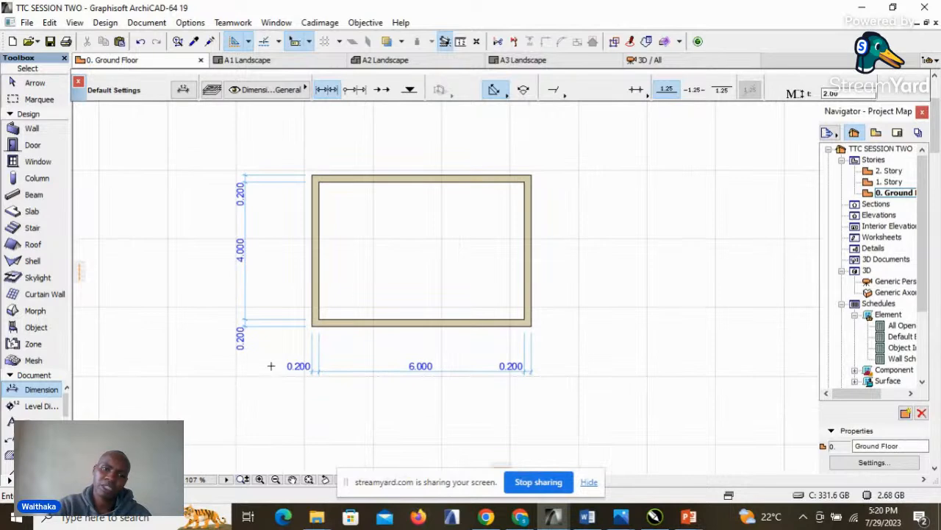
pyautogui.scroll(4, 240, 231)
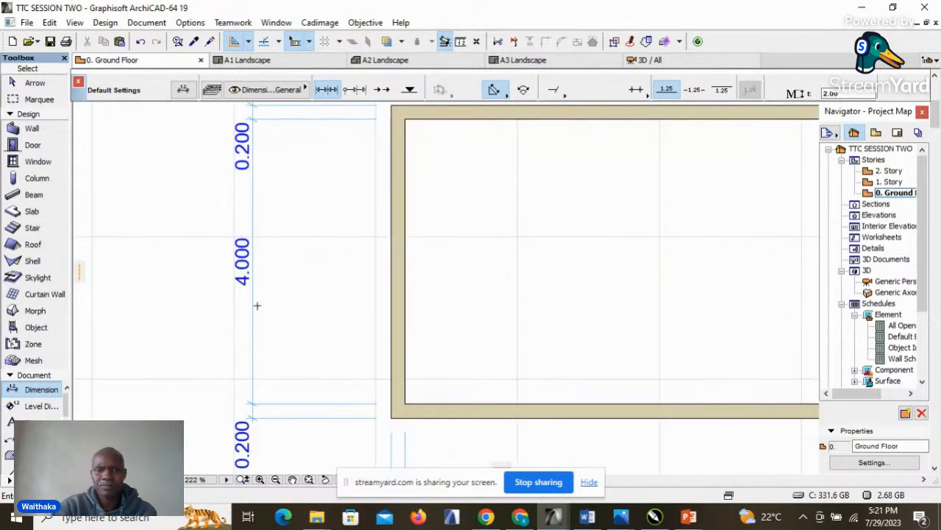
pyautogui.scroll(-2, 278, 259)
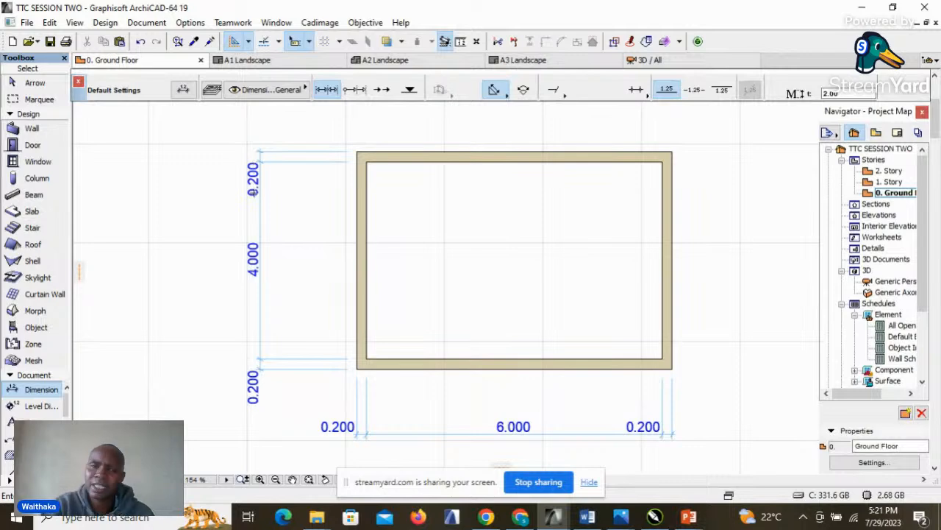
pyautogui.scroll(5, 267, 249)
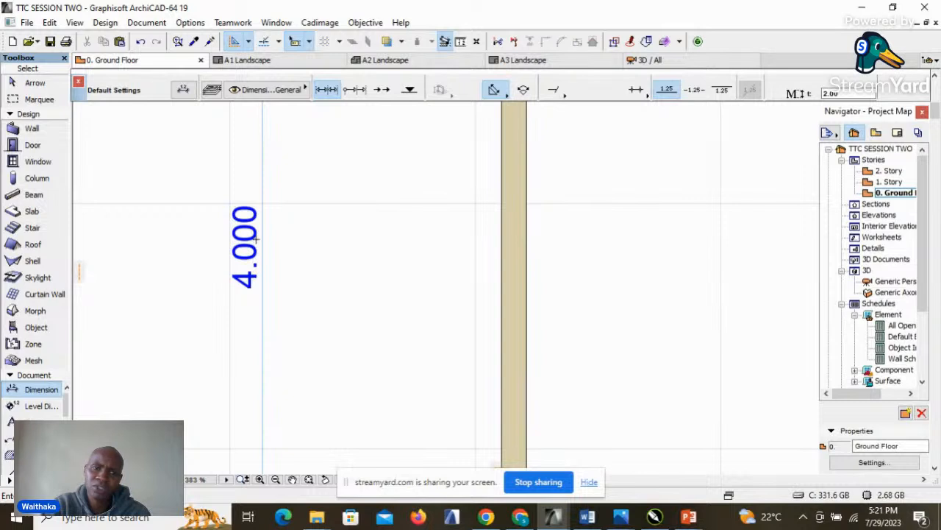
pyautogui.scroll(-6, 259, 205)
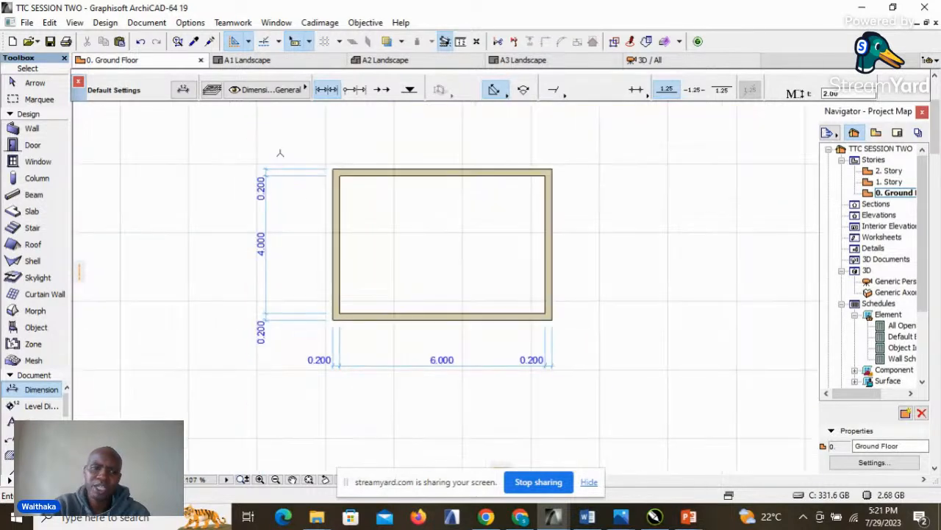
pyautogui.scroll(2, 512, 365)
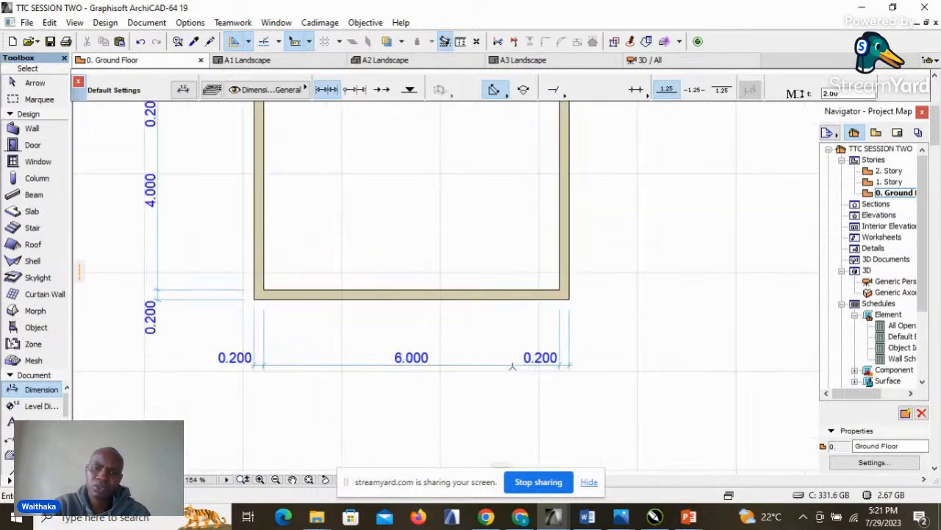
pyautogui.scroll(-2, 462, 372)
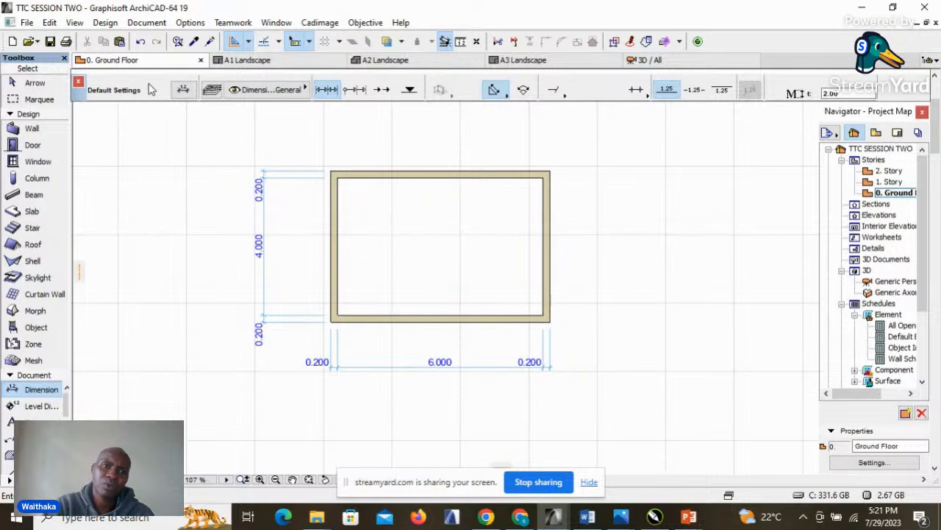
# Step: Check the model, layout and angle units in the project's Working Units preferences without changing them
pyautogui.click(191, 23)
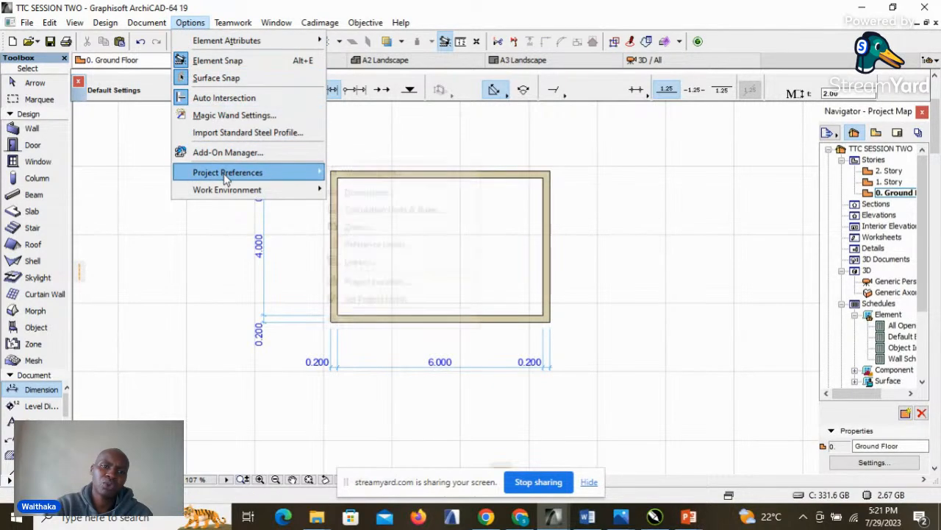
pyautogui.moveTo(227, 179)
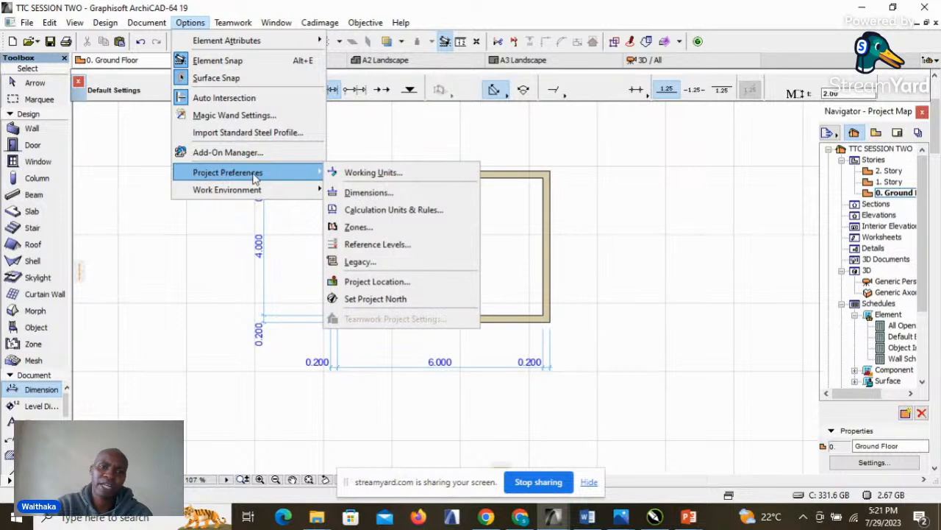
pyautogui.click(372, 177)
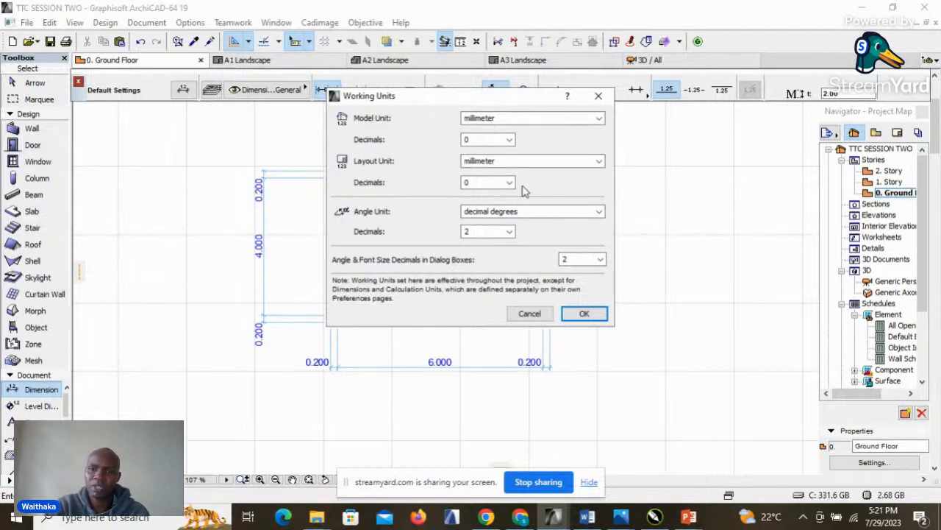
pyautogui.click(598, 96)
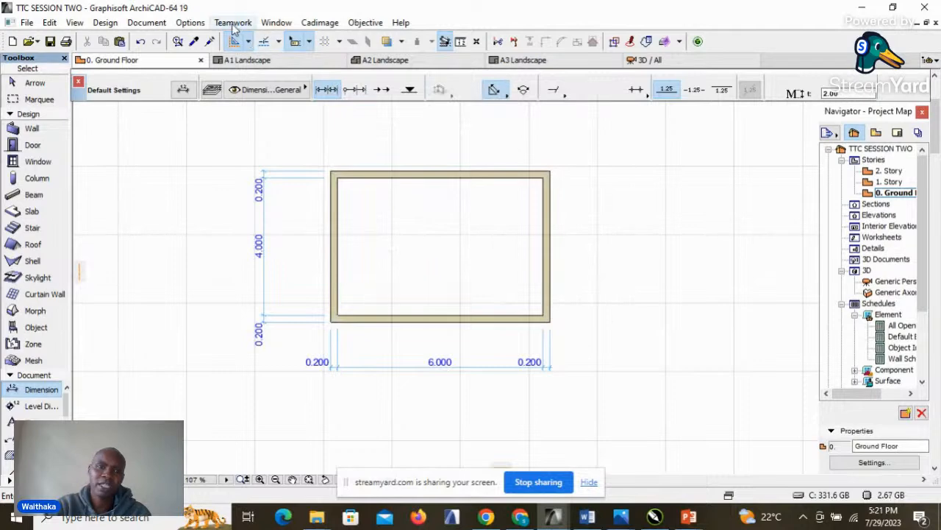
pyautogui.click(193, 23)
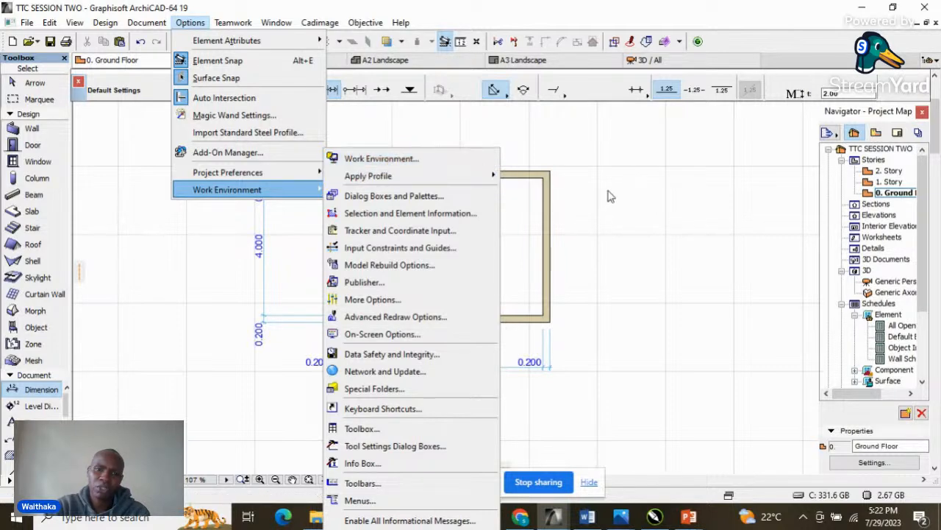
pyautogui.click(609, 248)
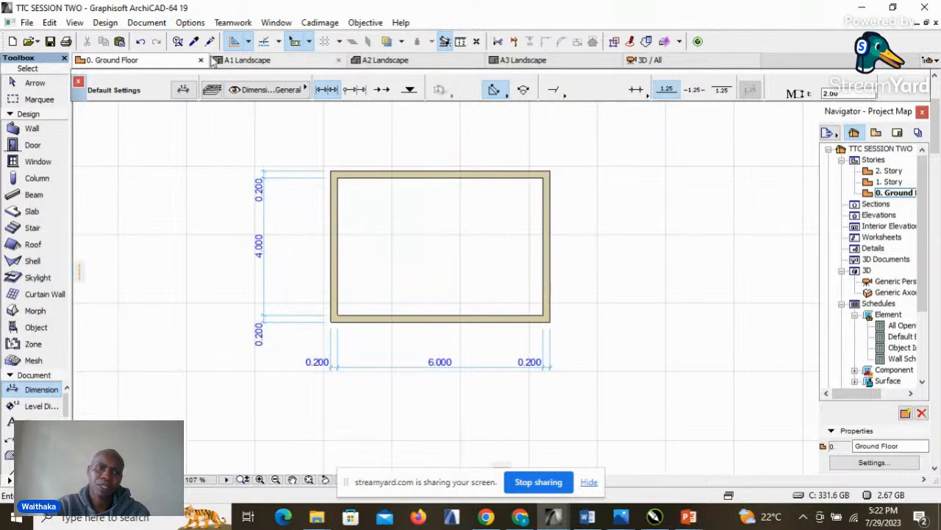
# Step: Set the project's linear dimension unit to millimeter with 0 decimals in the Dimensions preferences
pyautogui.click(190, 23)
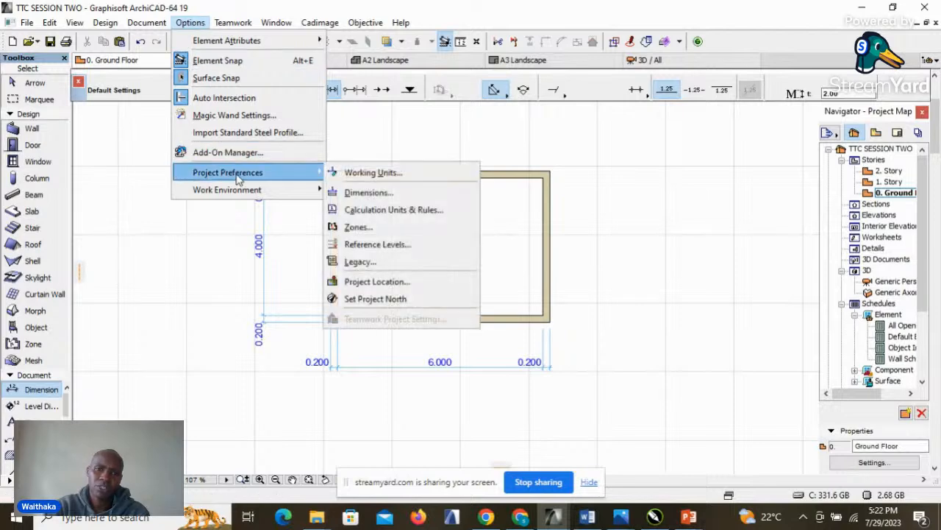
pyautogui.click(370, 194)
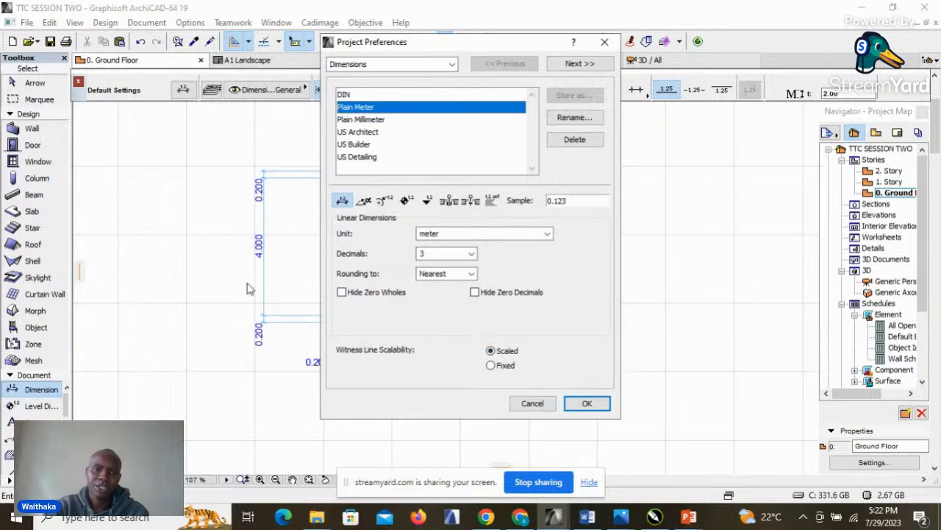
pyautogui.click(547, 234)
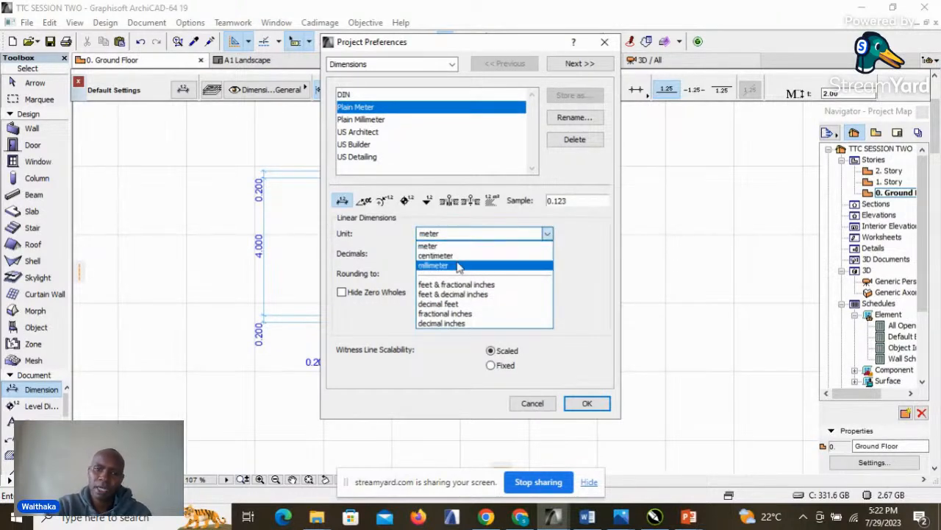
pyautogui.click(448, 266)
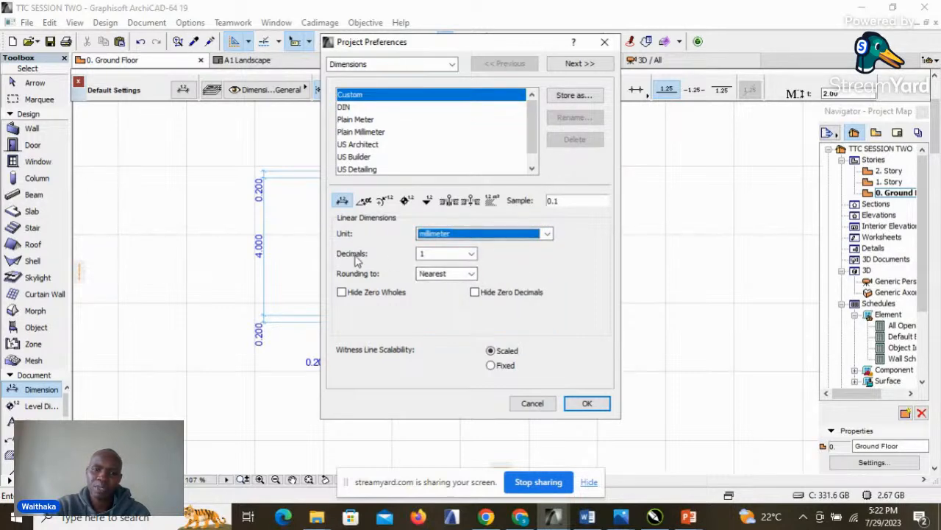
pyautogui.click(471, 254)
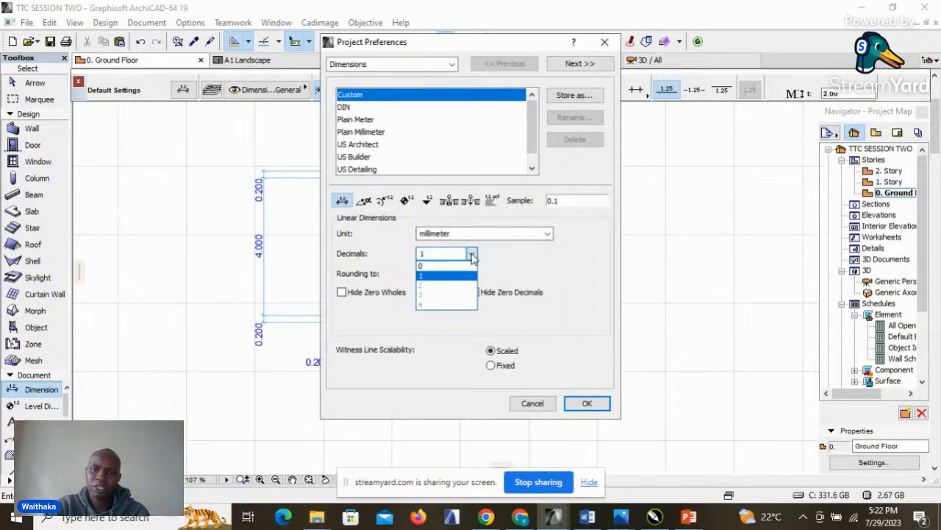
pyautogui.click(444, 272)
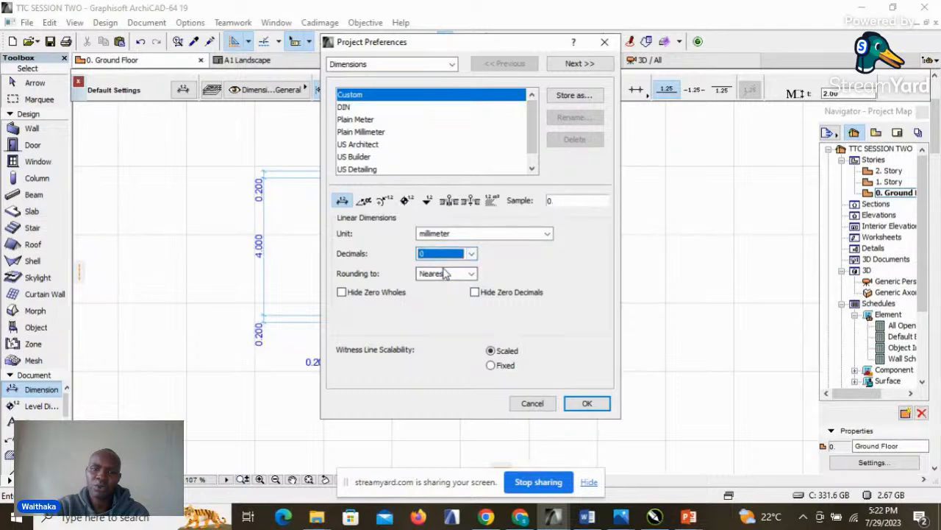
pyautogui.click(586, 404)
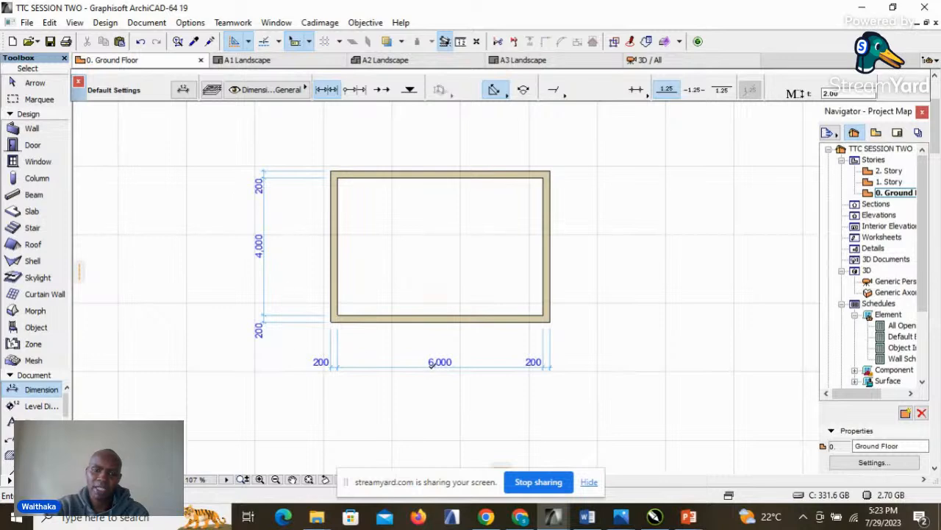
# Step: Examine the horizontal and vertical dimension chains in the new unit and cancel the stray dimension input
pyautogui.scroll(3, 432, 363)
pyautogui.scroll(-3, 463, 323)
pyautogui.scroll(3, 378, 325)
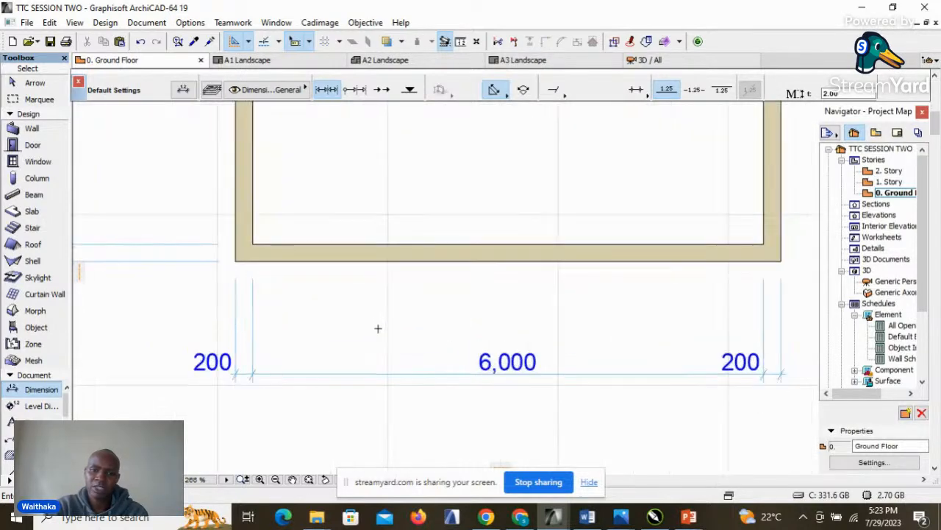
pyautogui.scroll(-1, 485, 373)
pyautogui.scroll(-1, 486, 374)
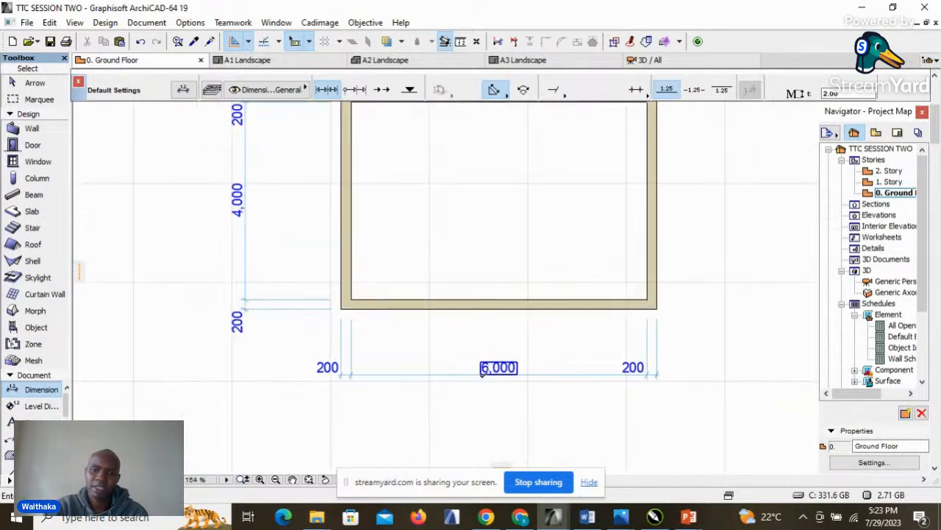
pyautogui.scroll(-3, 250, 289)
pyautogui.scroll(4, 250, 267)
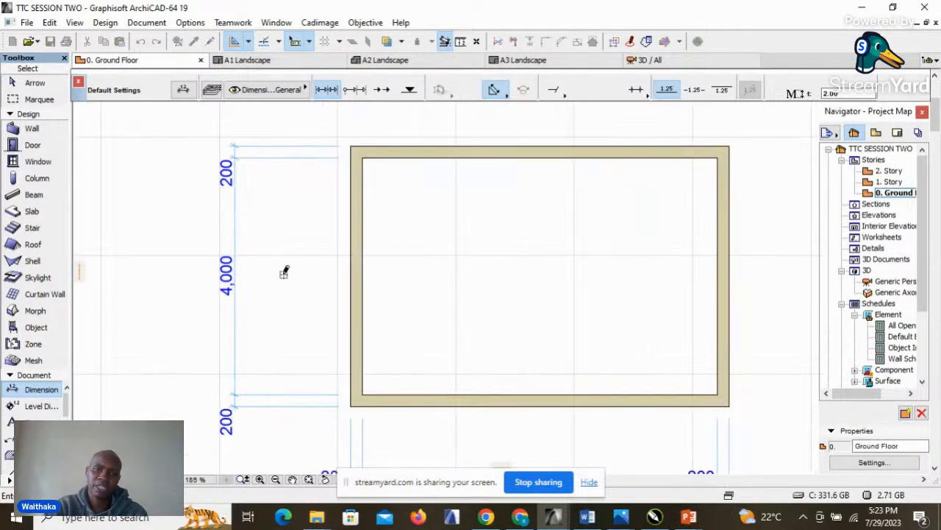
pyautogui.rightClick(283, 275)
pyautogui.click(319, 326)
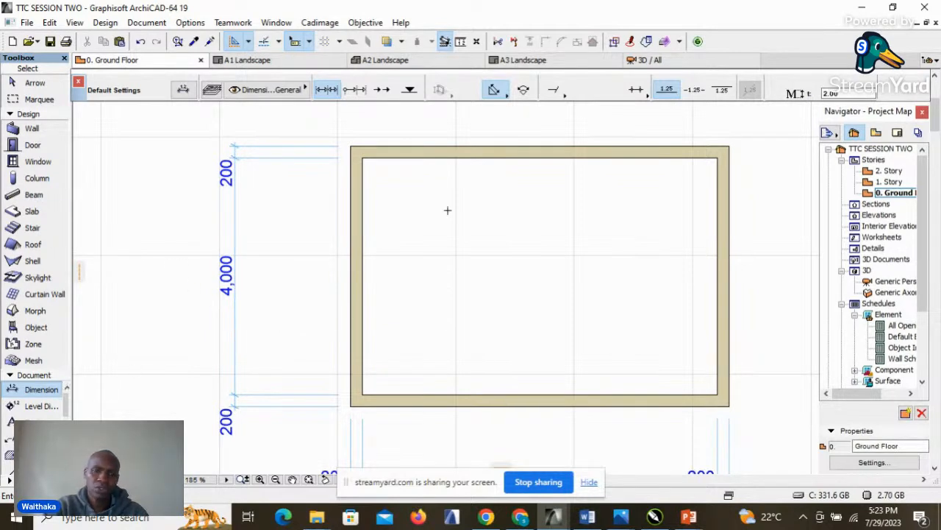
# Step: Add a horizontal dimension chain above the plan, covering both vertical walls' thicknesses and the clear gap between them
pyautogui.scroll(-3, 140, 288)
pyautogui.scroll(2, 228, 256)
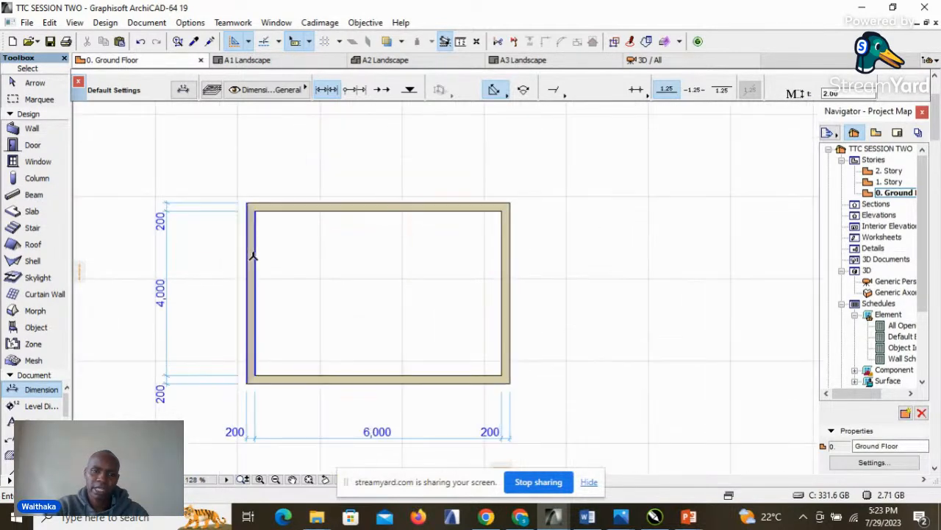
pyautogui.click(503, 270)
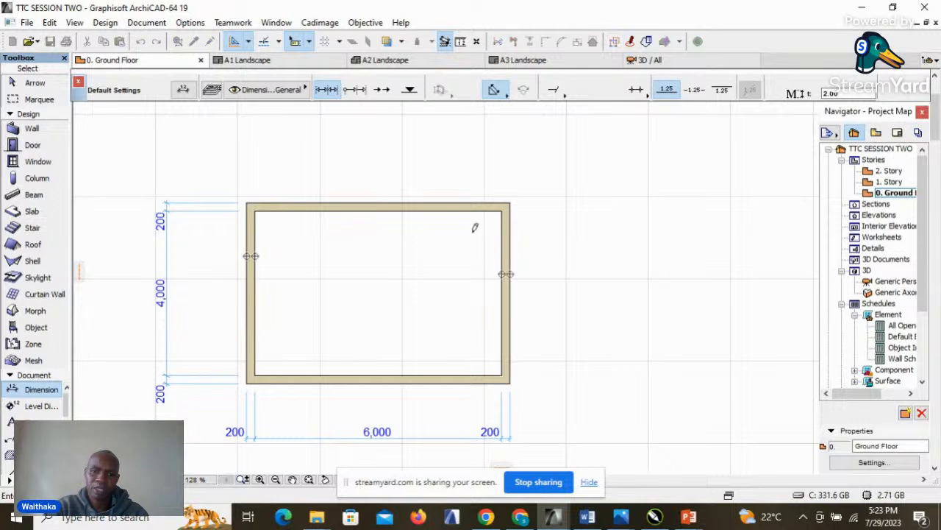
pyautogui.click(438, 179)
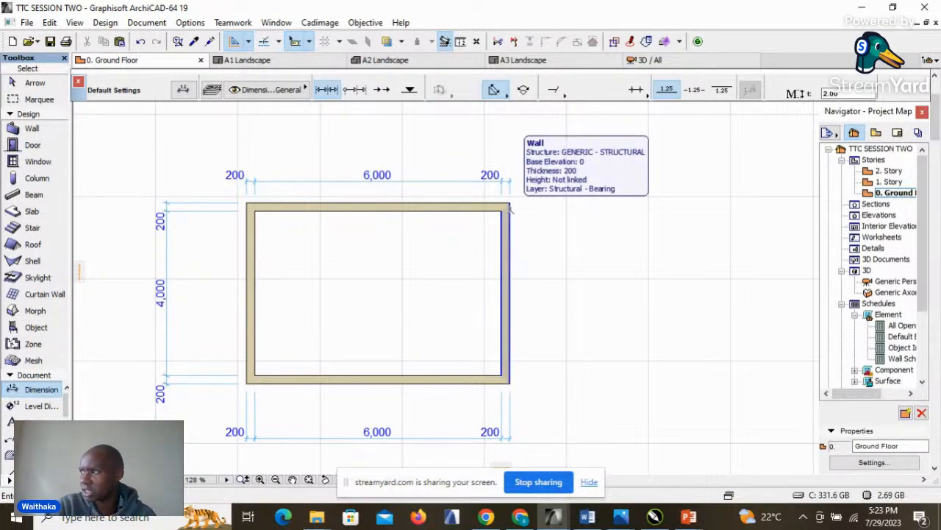
pyautogui.scroll(-3, 515, 208)
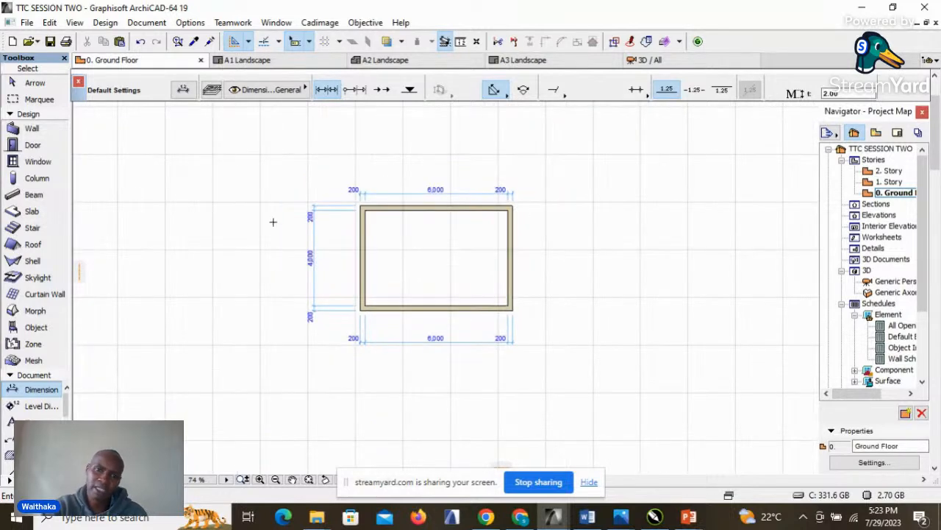
# Step: Check the unit, decimals and rounding of linear dimensions in the project's Dimensions preferences
pyautogui.scroll(3, 515, 298)
pyautogui.scroll(-1, 503, 289)
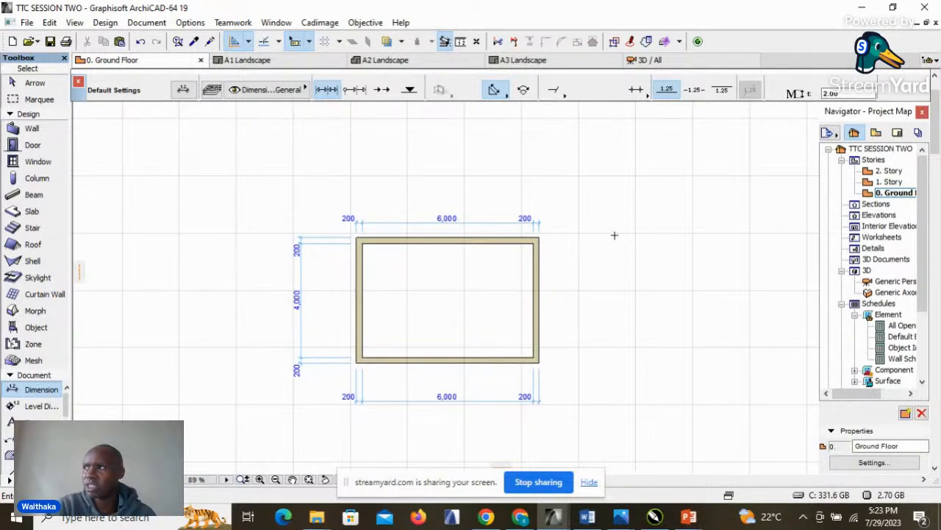
pyautogui.click(191, 23)
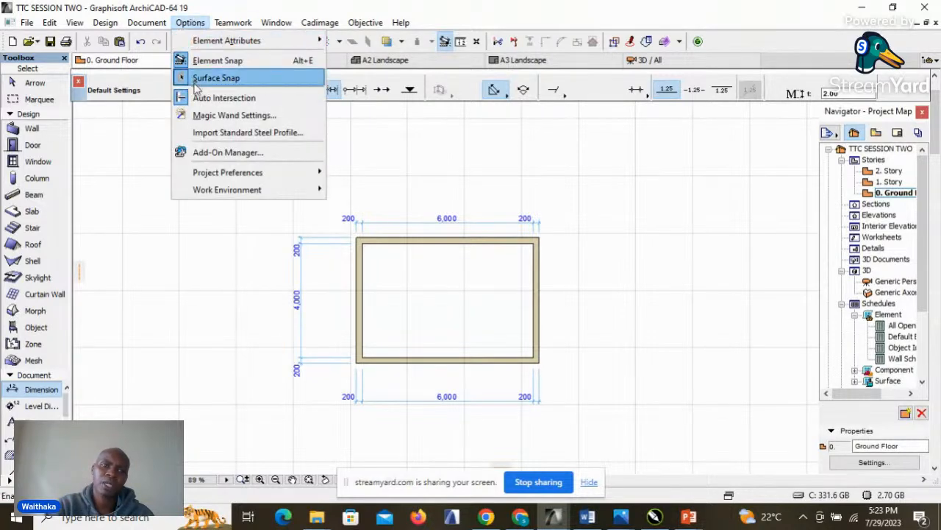
pyautogui.moveTo(200, 178)
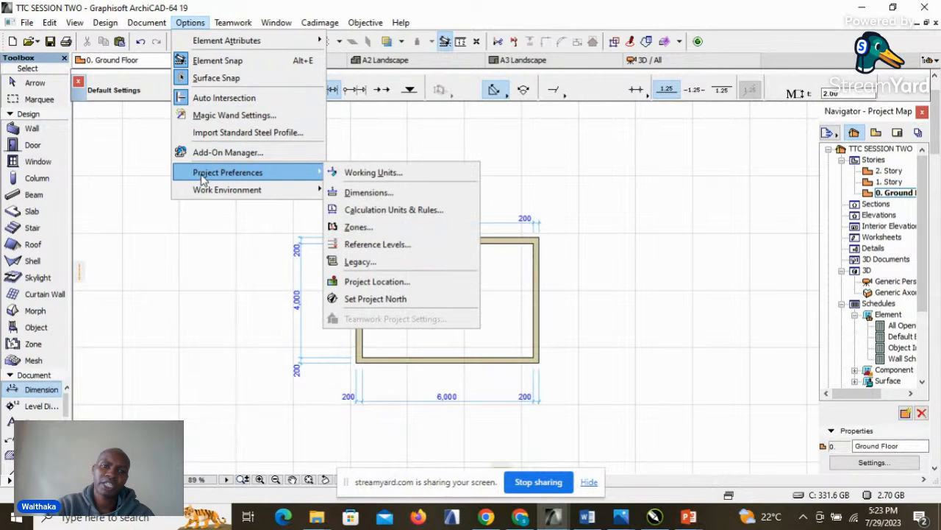
pyautogui.click(370, 193)
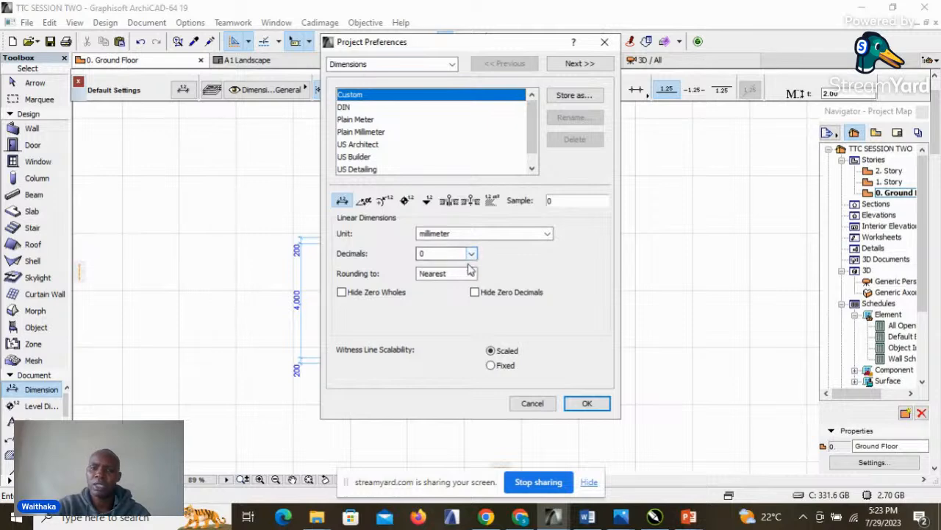
pyautogui.click(589, 404)
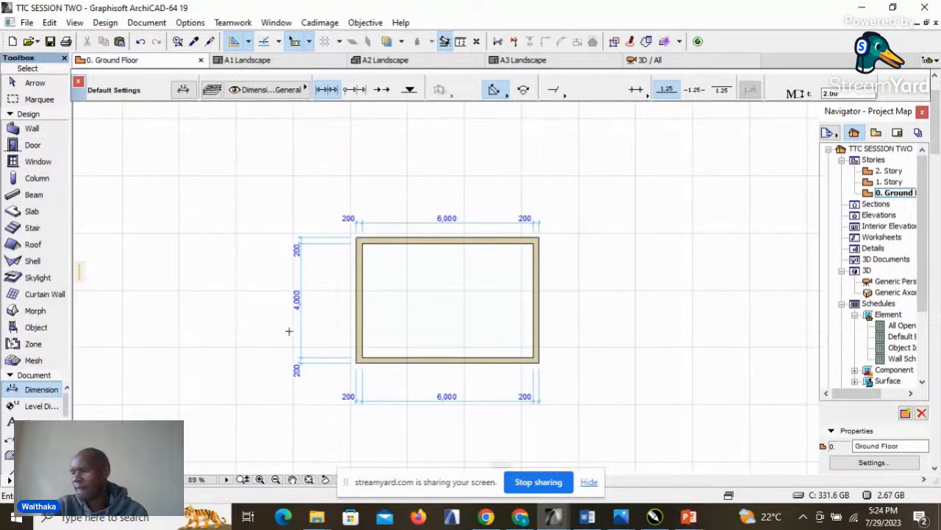
# Step: Copy the room's left wall 2200 mm horizontally to the right to form a vertical partition wall
pyautogui.scroll(-1, 380, 175)
pyautogui.scroll(-2, 456, 244)
pyautogui.scroll(4, 456, 241)
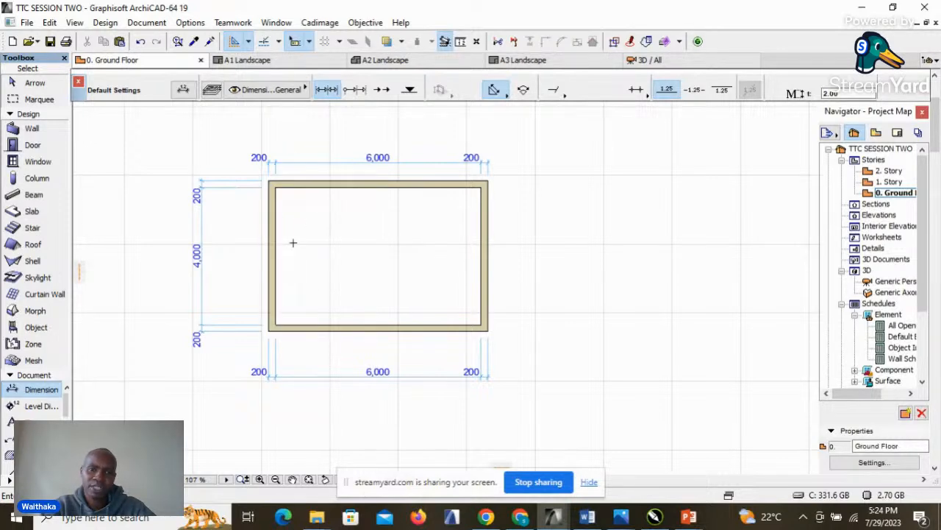
pyautogui.scroll(2, 427, 230)
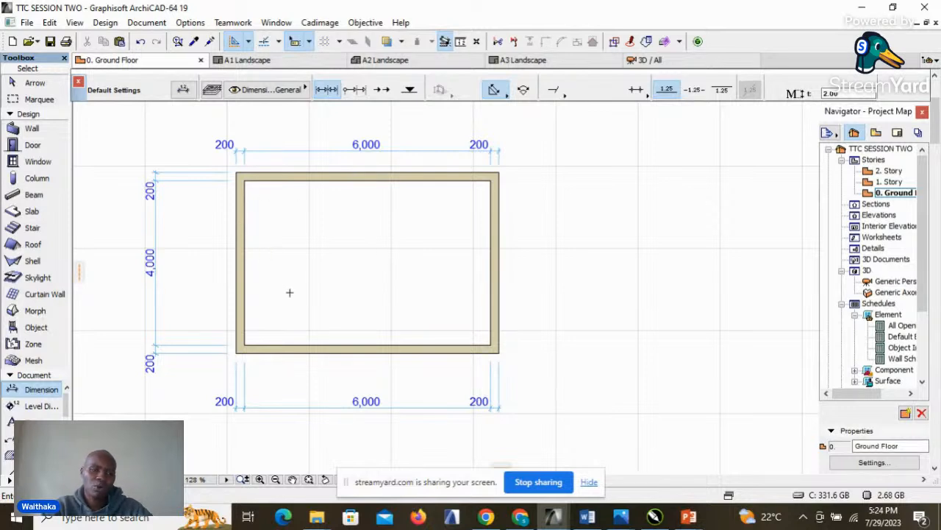
pyautogui.click(242, 289)
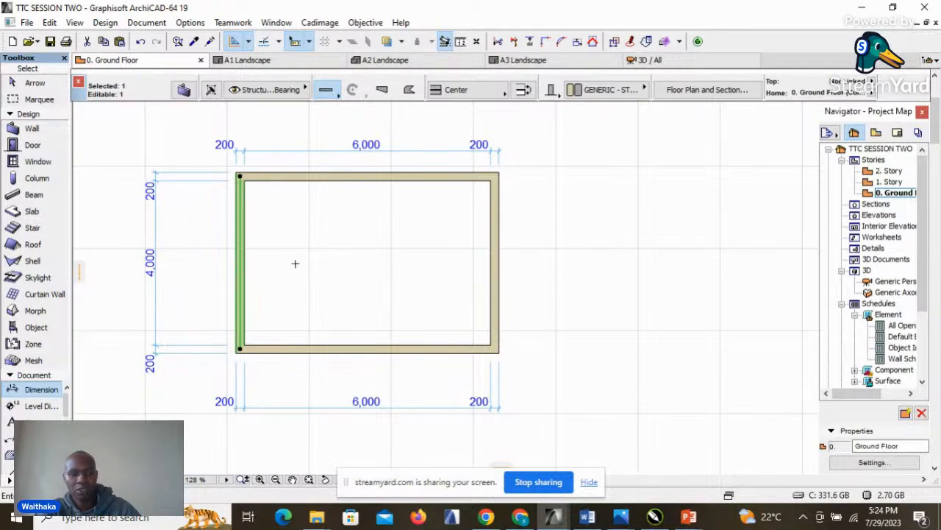
pyautogui.press('shift')
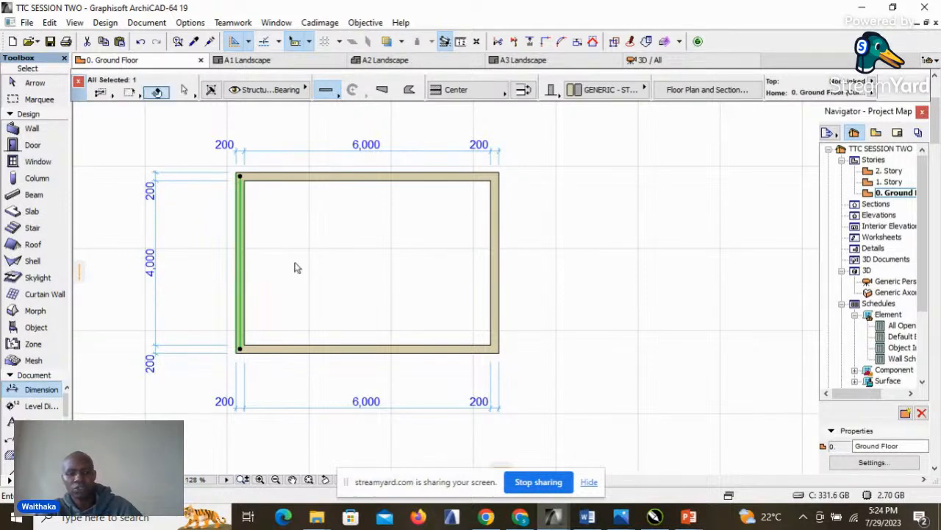
pyautogui.moveTo(244, 263); pyautogui.dragTo(337, 263)
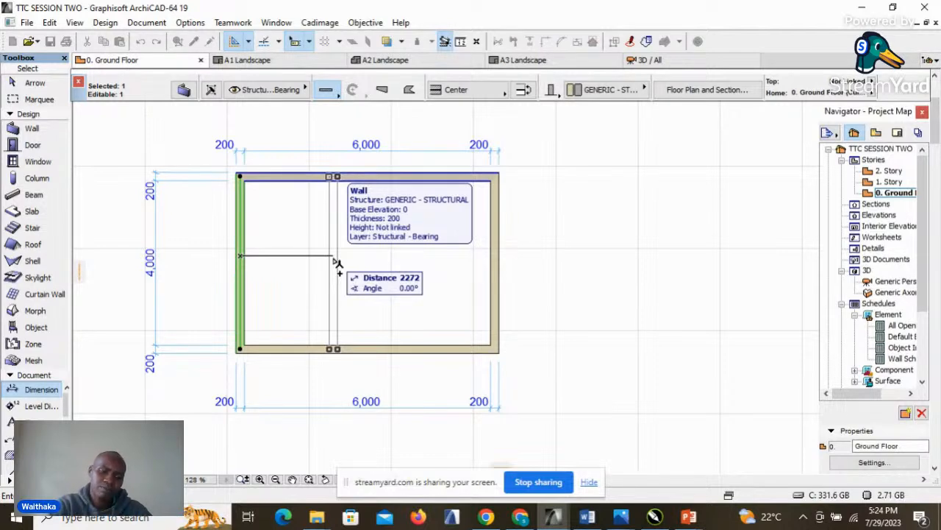
pyautogui.press('Tab')
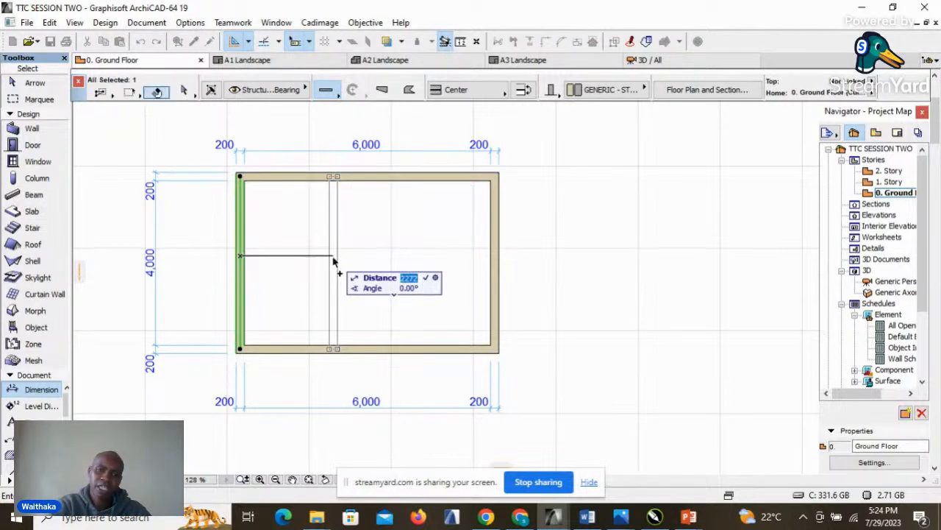
pyautogui.write('22')
pyautogui.press('Return')
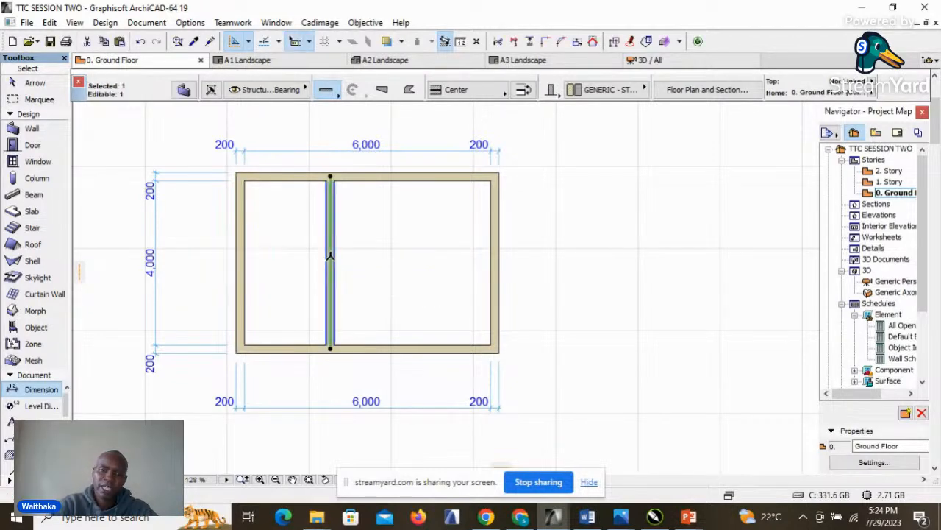
pyautogui.press('Escape')
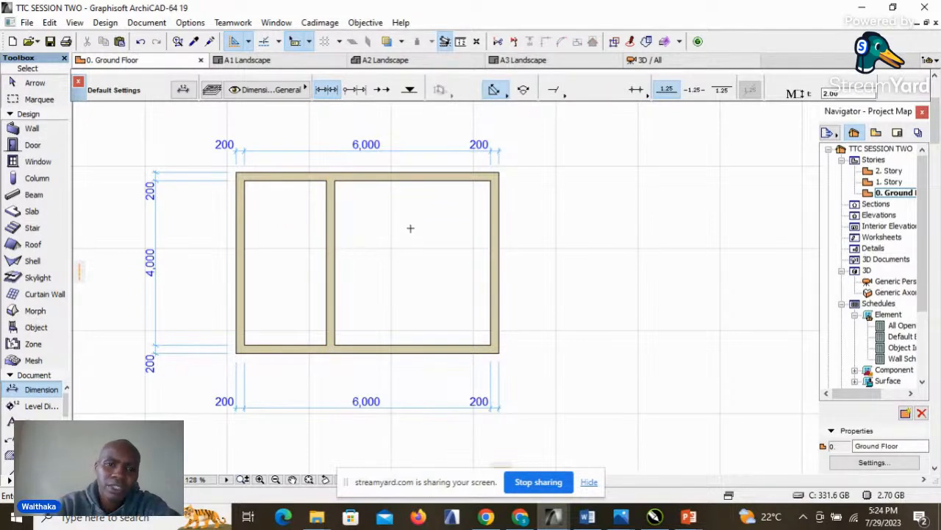
# Step: Add a horizontal dimension chain through the rooms, covering the three vertical walls and the clear gaps between them
pyautogui.scroll(2, 412, 233)
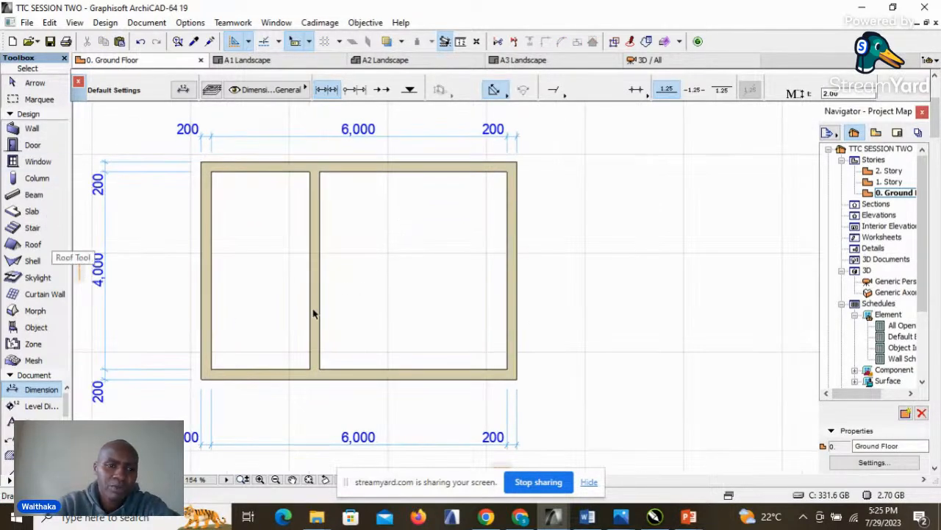
pyautogui.click(206, 271)
pyautogui.click(309, 268)
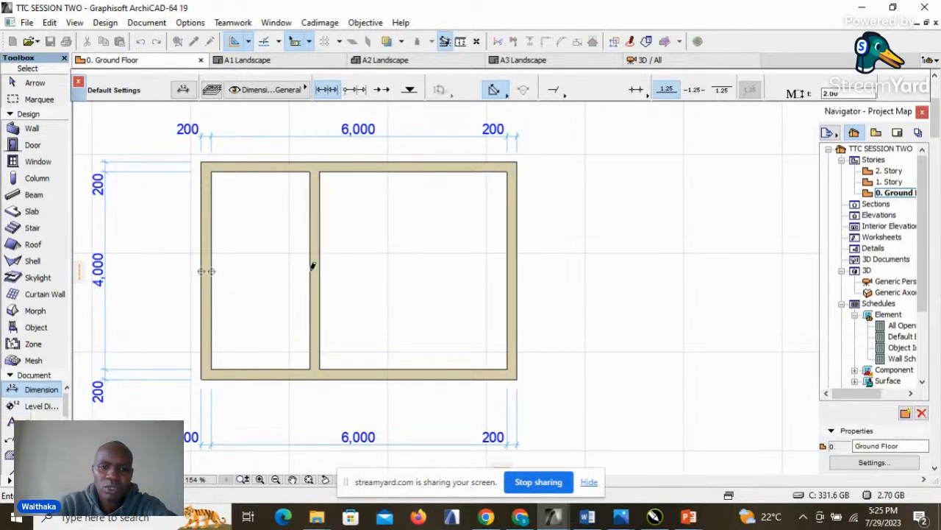
pyautogui.click(520, 269)
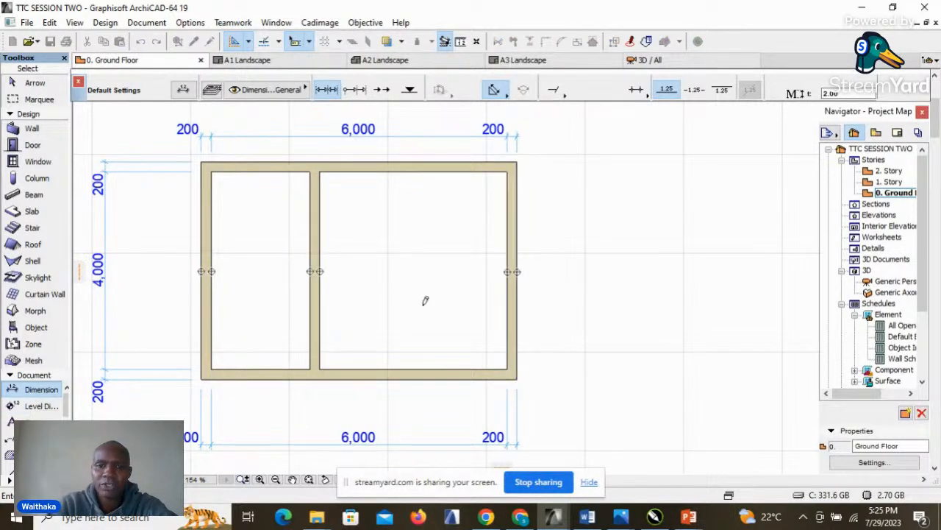
pyautogui.click(381, 239)
pyautogui.click(385, 237)
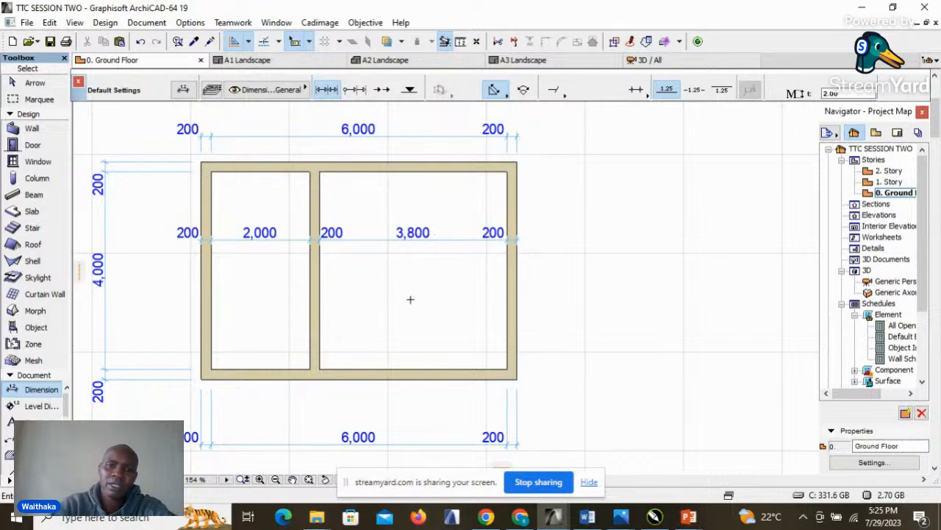
# Step: Copy the bottom wall 2000 mm vertically upward to form a horizontal partition wall
pyautogui.keyDown('shift'); pyautogui.click(403, 378); pyautogui.keyUp('shift')
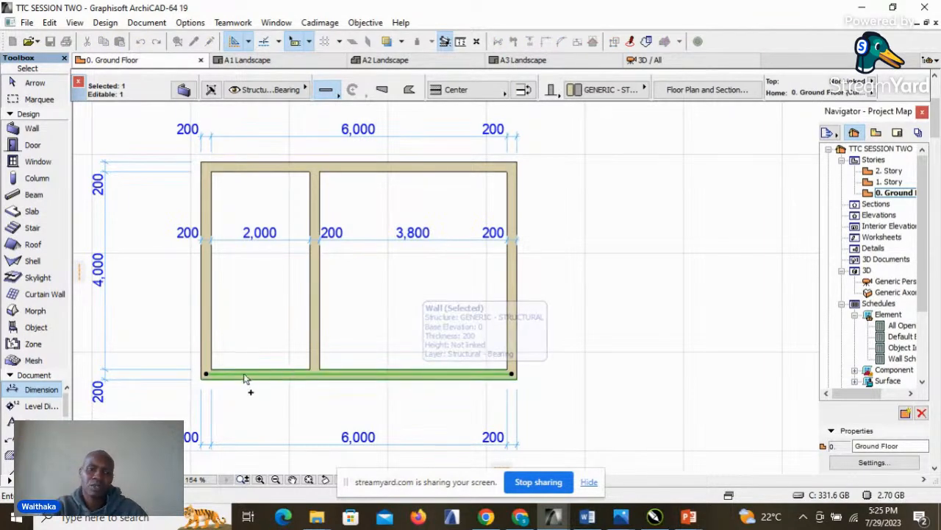
pyautogui.click(382, 377)
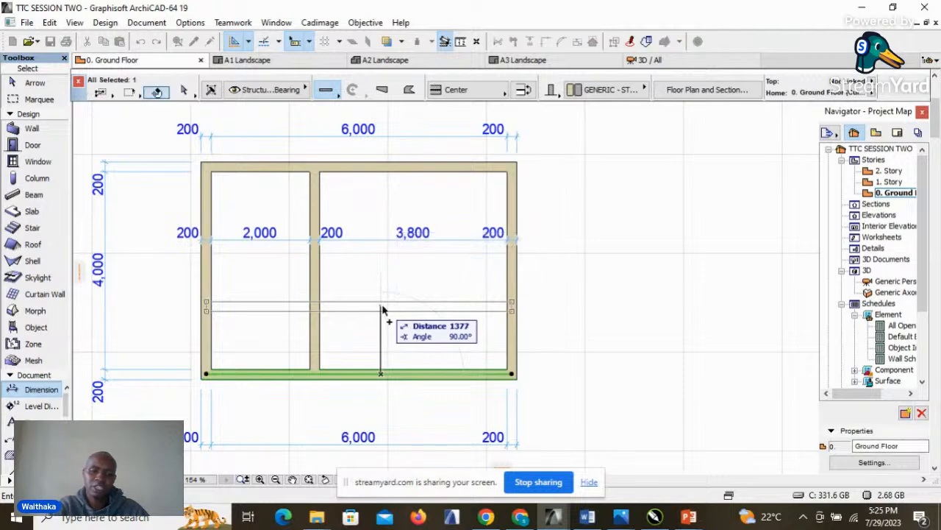
pyautogui.press('Tab')
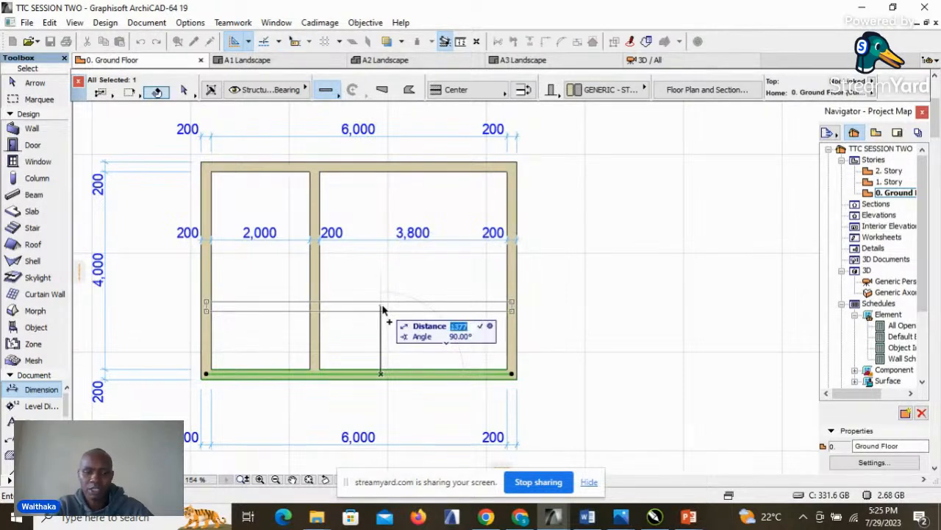
pyautogui.write('2')
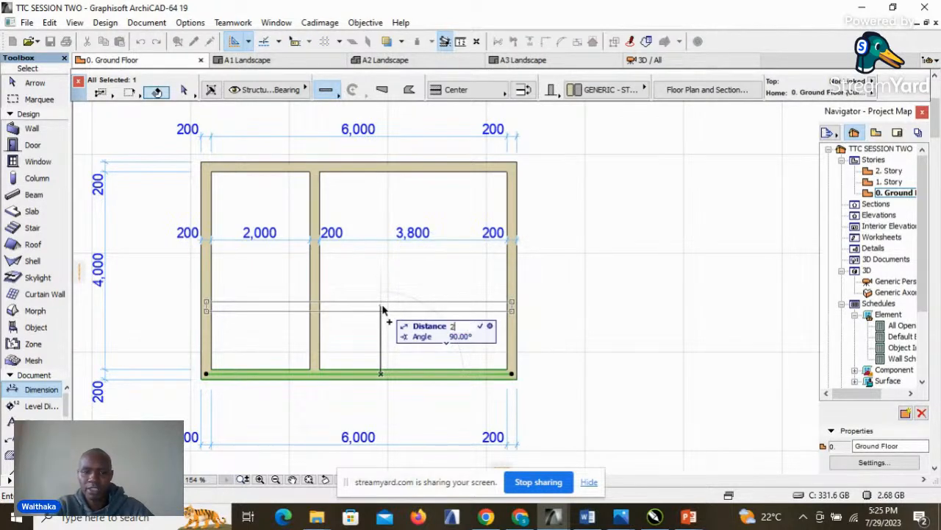
pyautogui.write('000')
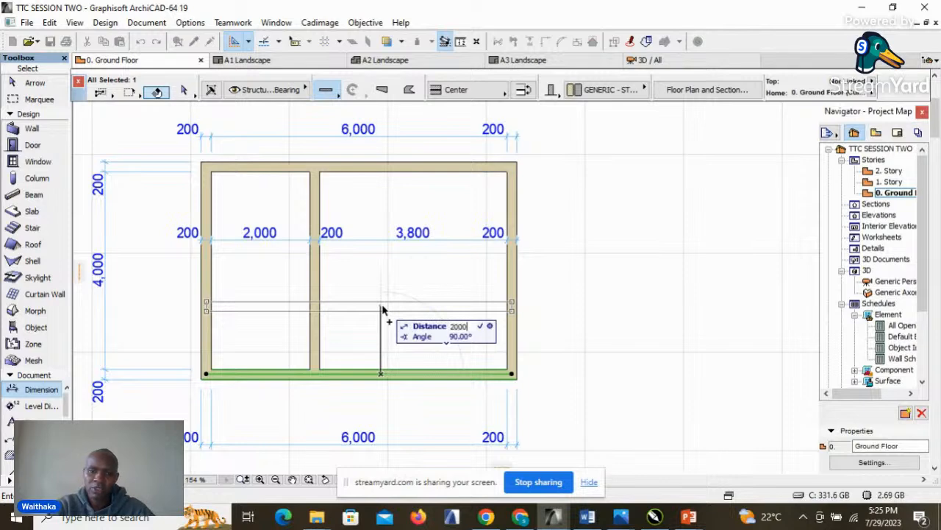
pyautogui.press('Return')
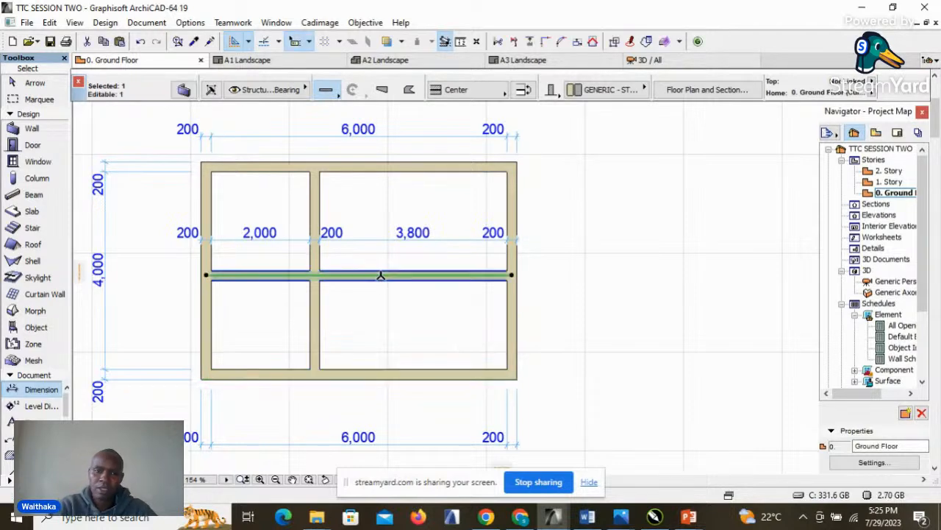
pyautogui.press('Escape')
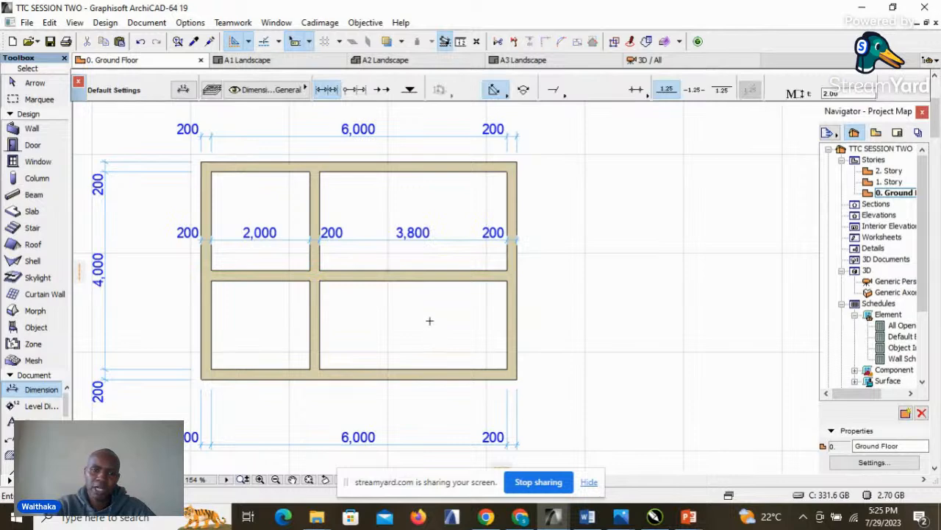
# Step: Add a vertical dimension chain right of the plan, covering the three horizontal walls and the clear gaps between them
pyautogui.click(460, 172)
pyautogui.click(460, 162)
pyautogui.click(466, 271)
pyautogui.click(466, 281)
pyautogui.click(458, 370)
pyautogui.click(458, 379)
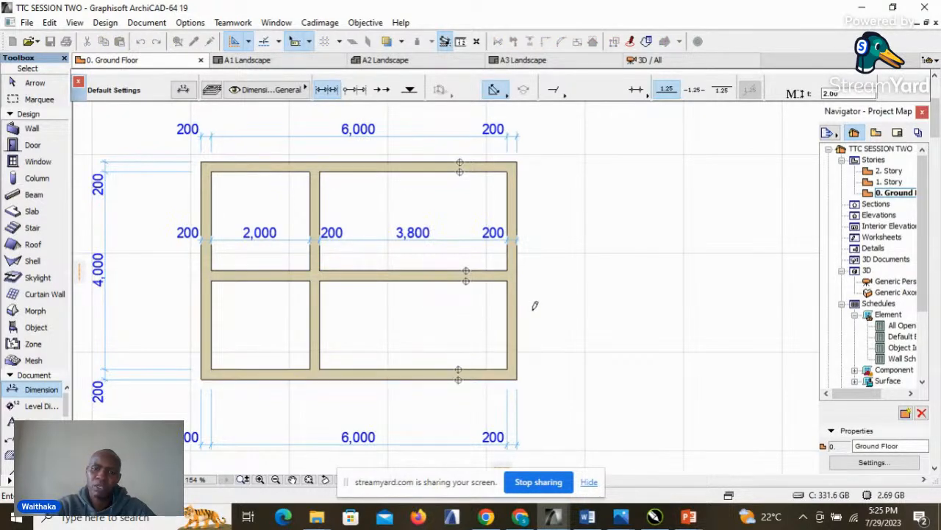
pyautogui.doubleClick(557, 304)
pyautogui.click(564, 309)
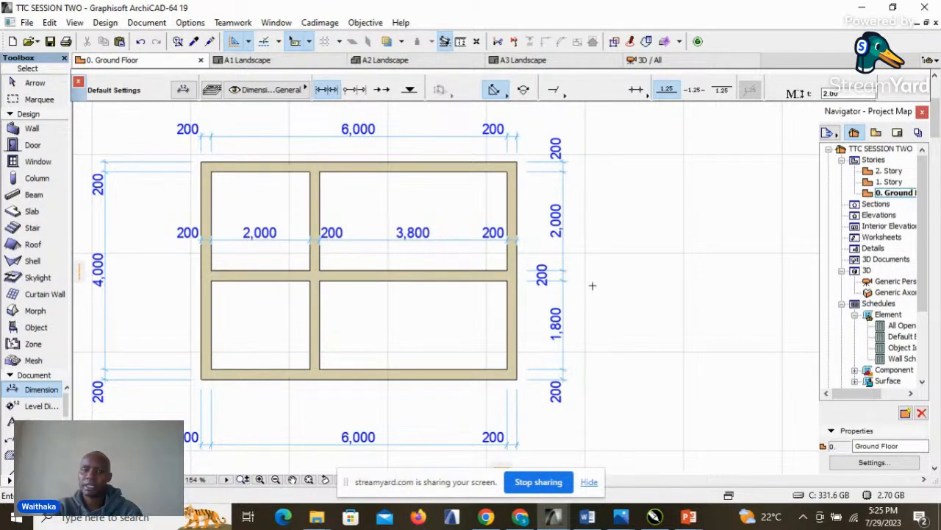
pyautogui.scroll(-1, 731, 202)
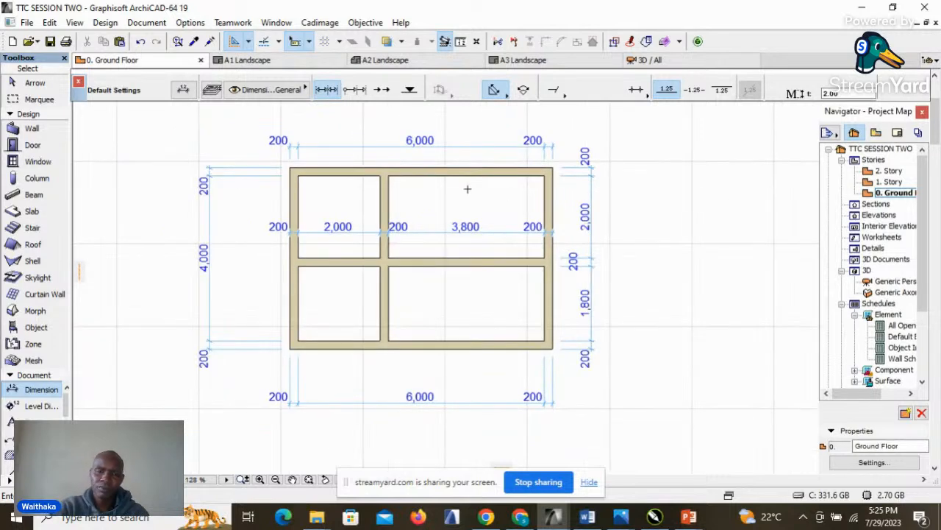
pyautogui.scroll(1, 401, 192)
pyautogui.scroll(-1, 332, 252)
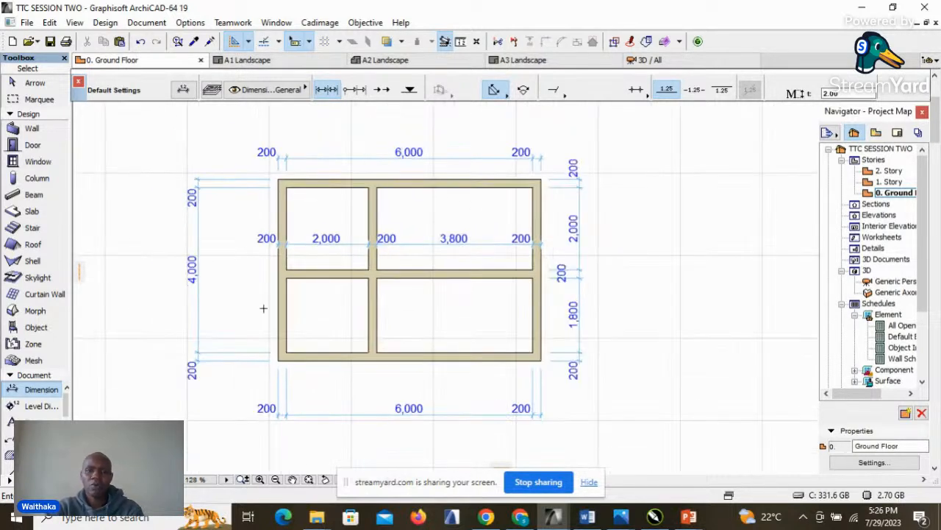
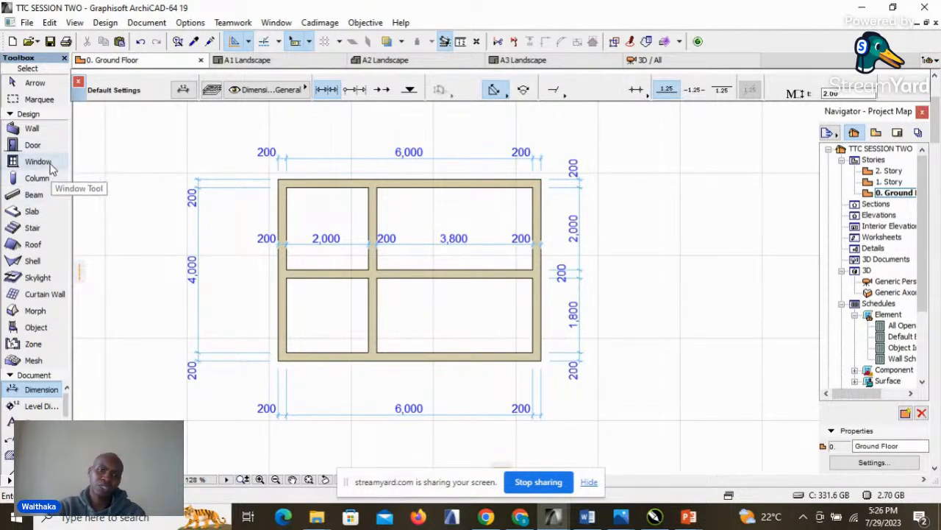
pyautogui.scroll(1, 389, 194)
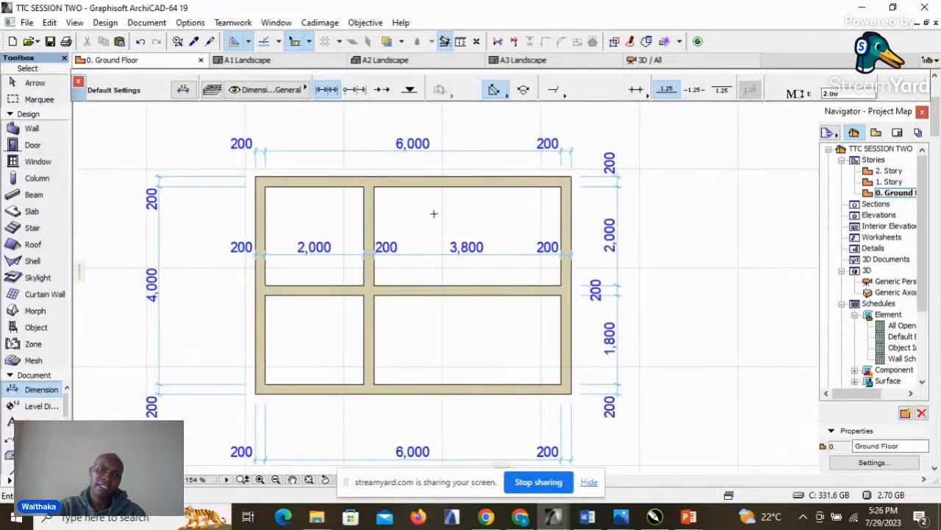
pyautogui.scroll(-1, 433, 213)
pyautogui.scroll(1, 338, 207)
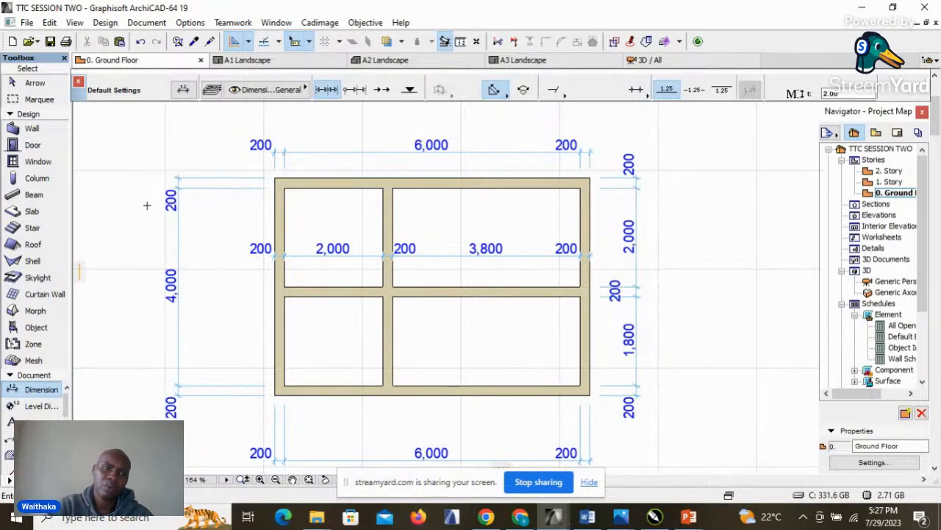
# Step: Activate the Door tool and open its default settings
pyautogui.click(31, 146)
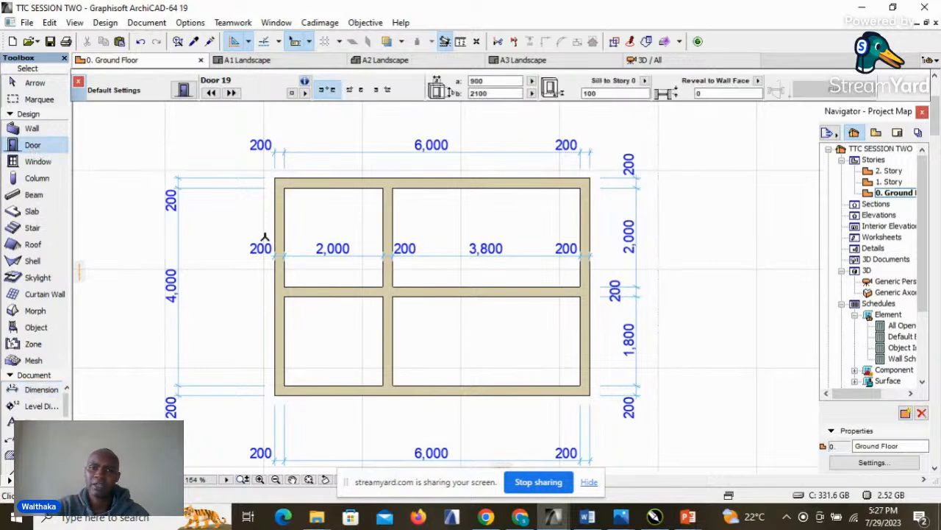
pyautogui.scroll(-3, 298, 236)
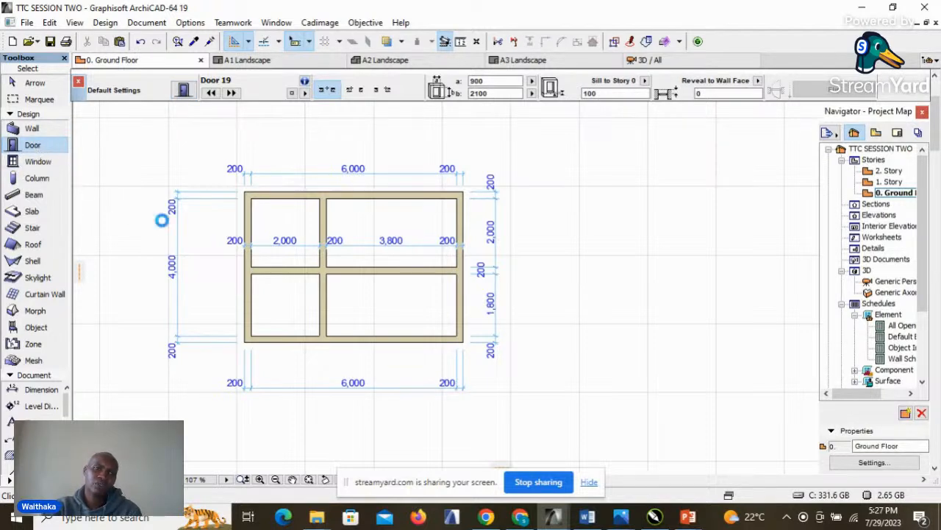
pyautogui.hotkey('ctrl', 't')
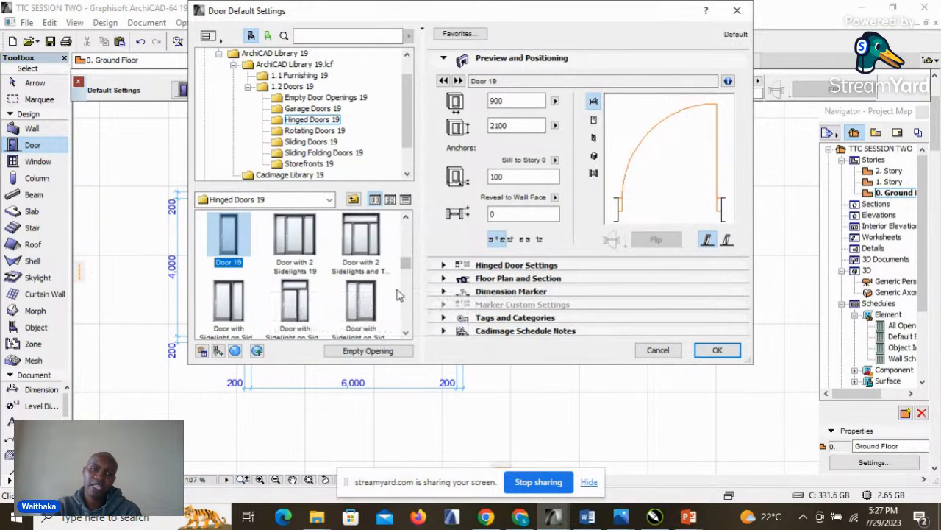
# Step: Look through the door models in the Garage Doors 19 and Hinged Doors 19 library folders
pyautogui.click(280, 109)
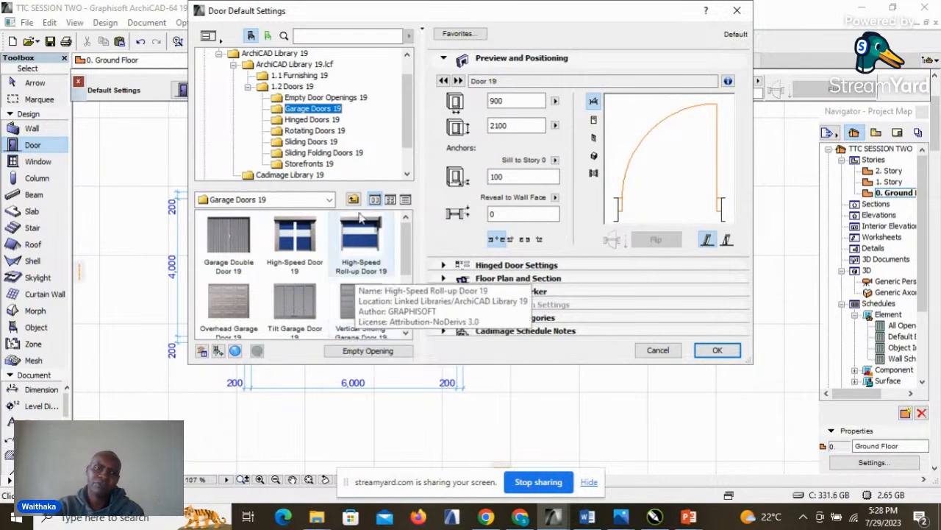
pyautogui.click(313, 122)
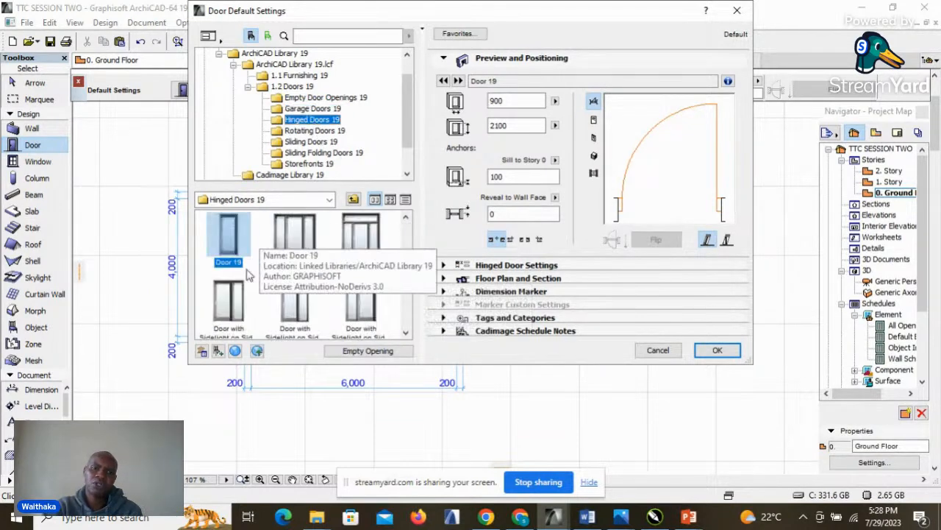
pyautogui.scroll(-5, 298, 294)
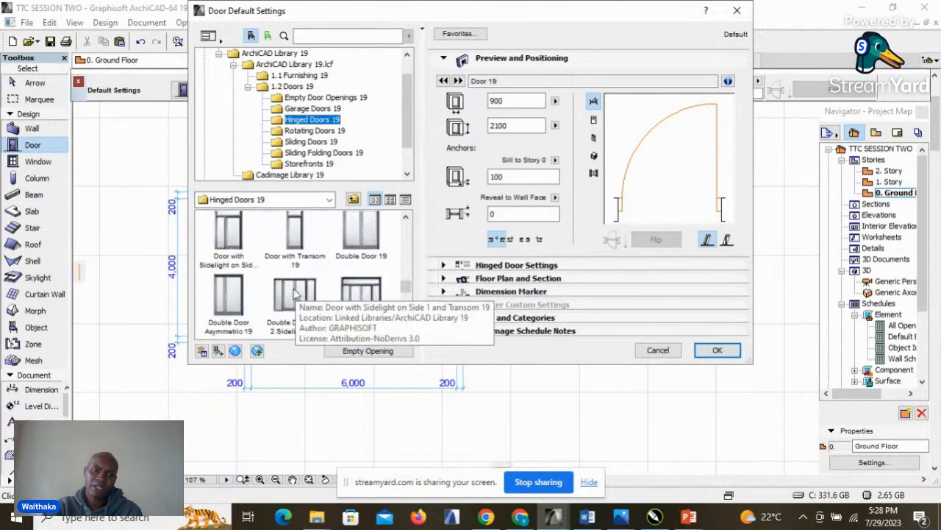
pyautogui.scroll(5, 291, 294)
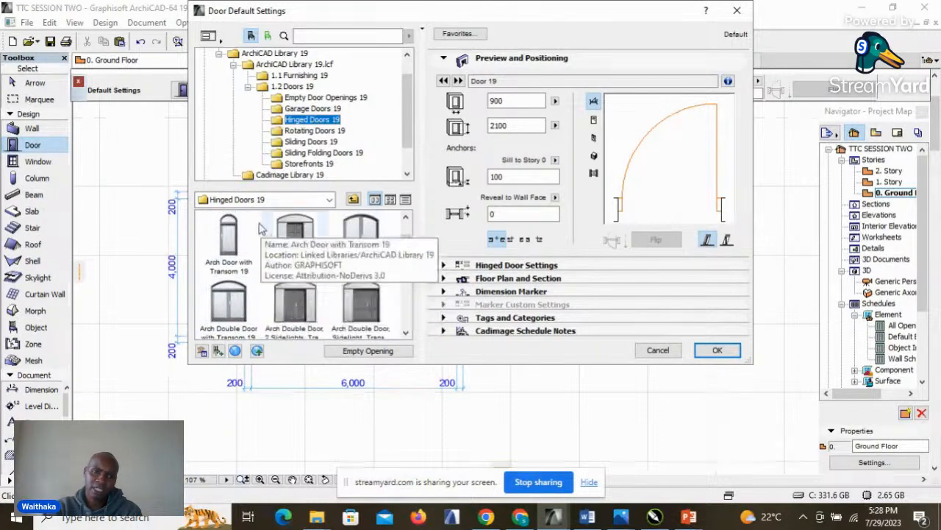
pyautogui.scroll(1, 309, 265)
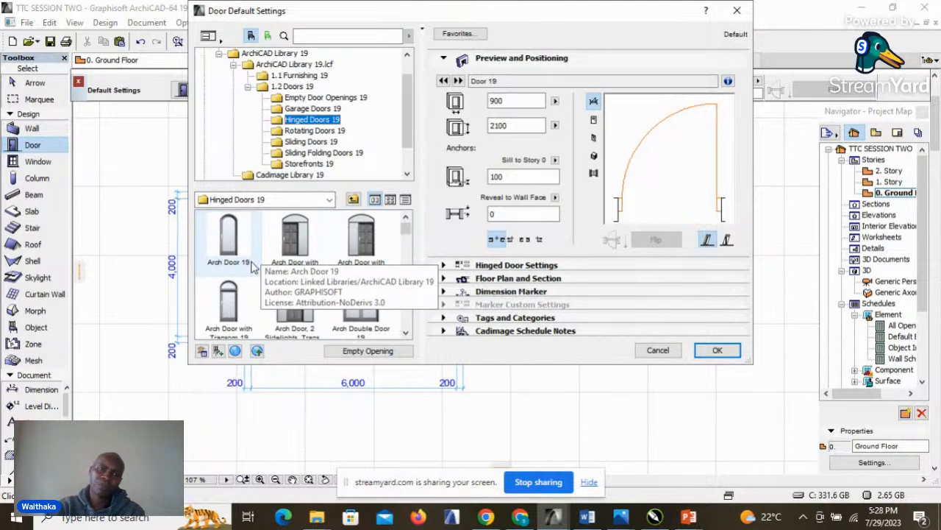
# Step: Examine the Revolving Door 19 and Pivot Door 19 models, previewing the pivot door in elevation, 3D and plan
pyautogui.click(311, 132)
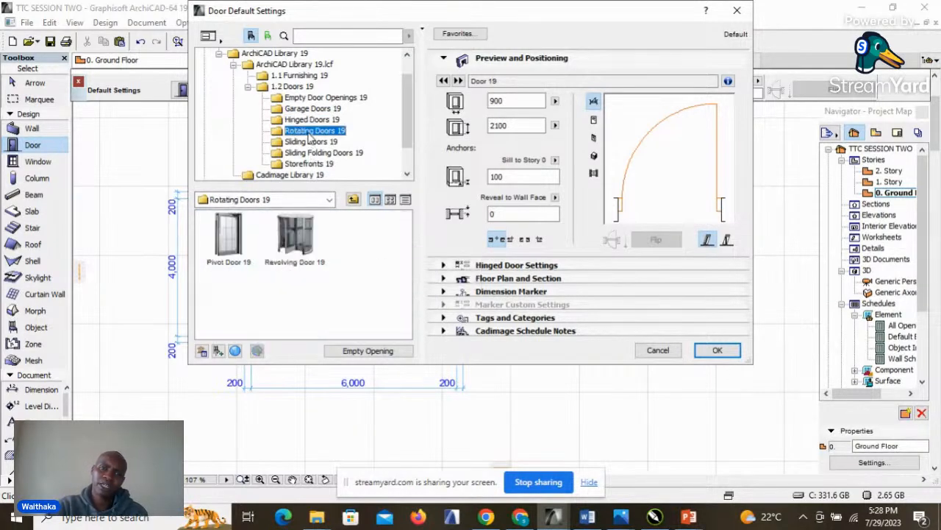
pyautogui.click(296, 248)
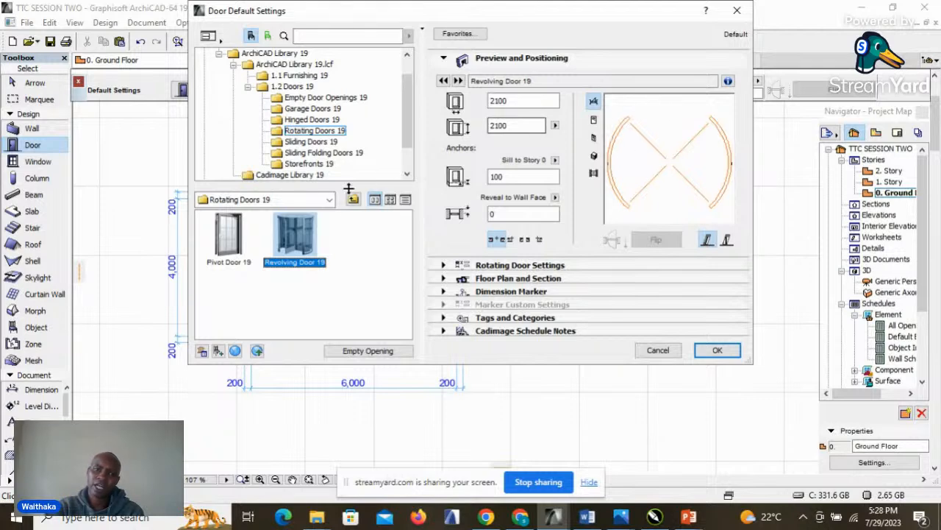
pyautogui.click(231, 239)
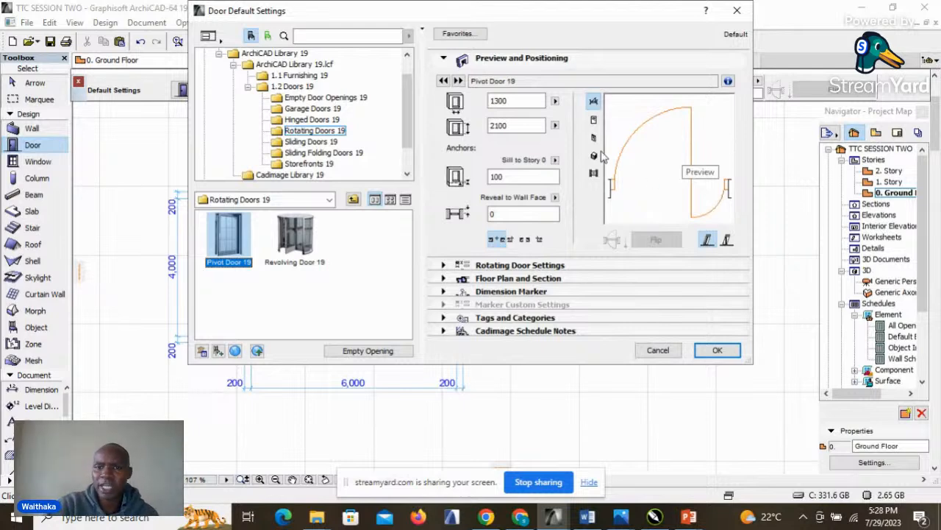
pyautogui.click(594, 119)
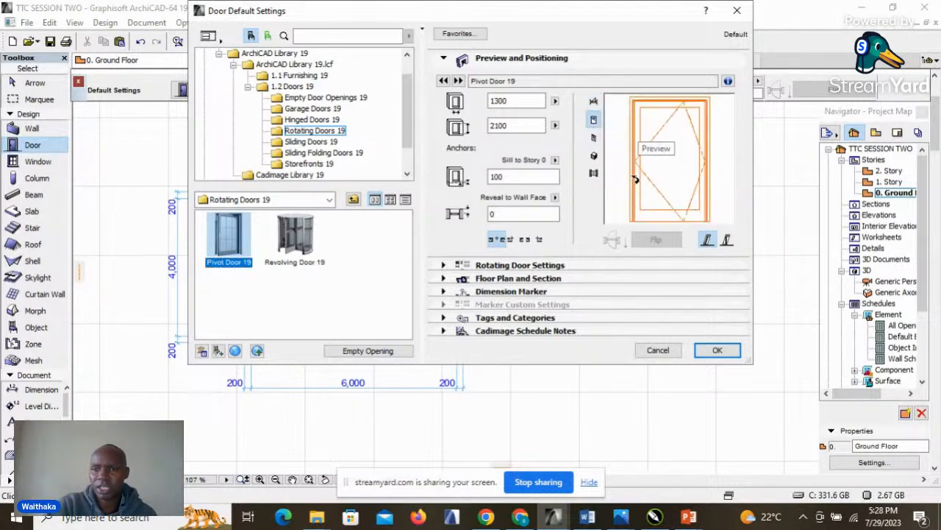
pyautogui.click(594, 136)
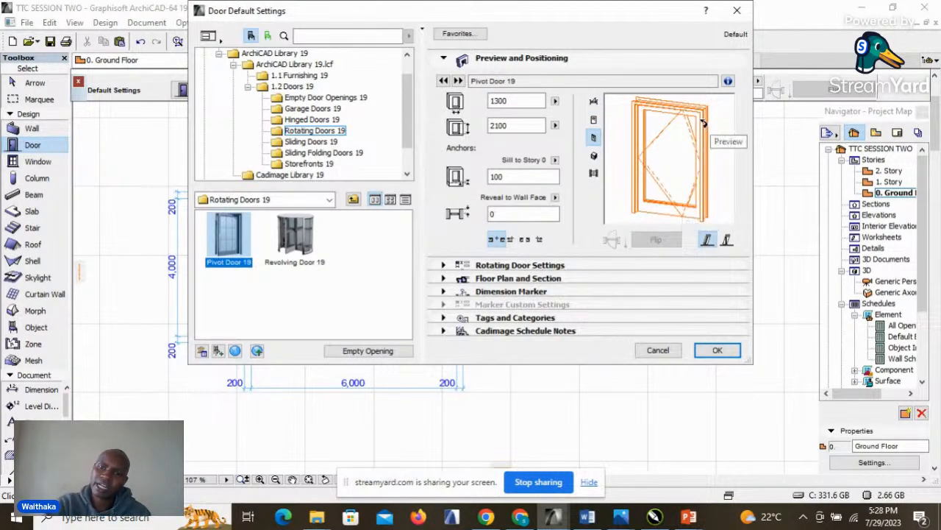
pyautogui.click(594, 156)
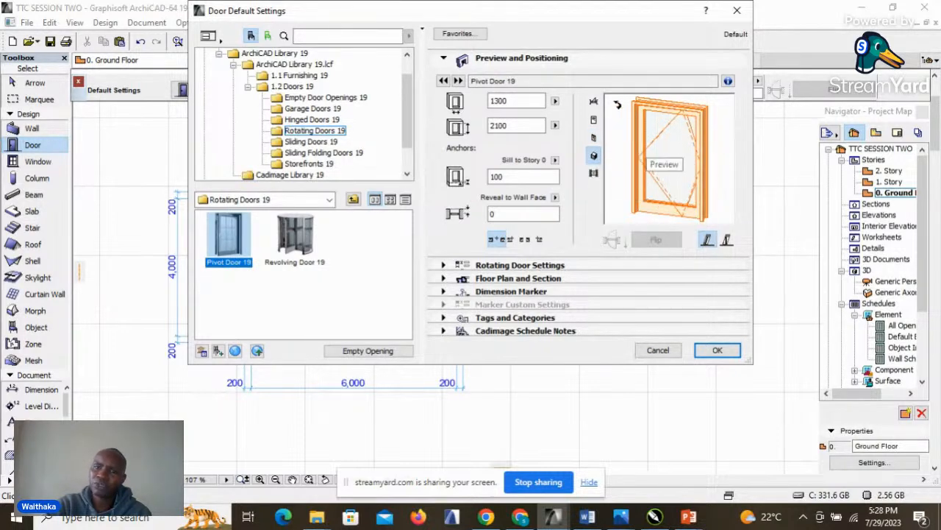
pyautogui.click(593, 101)
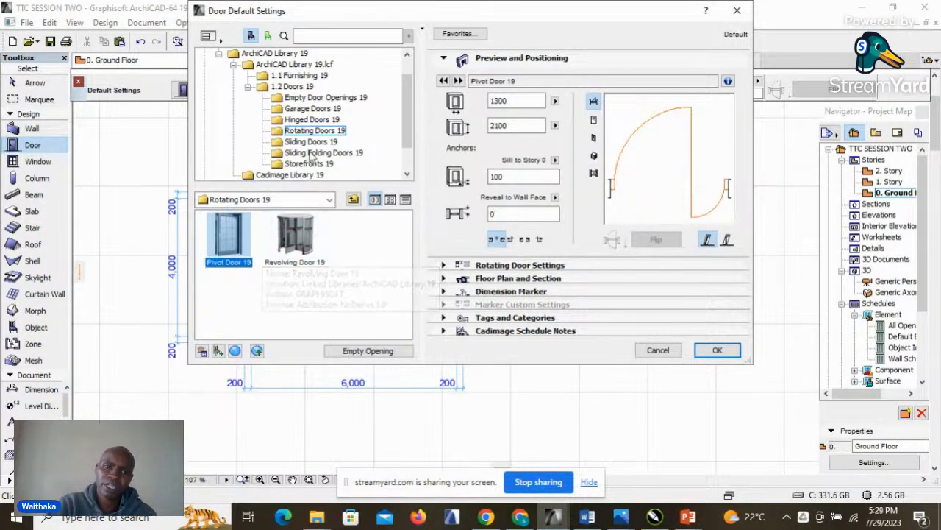
# Step: Examine the sliding doors, previewing the arched sliding door with sidelight and transom and the Exterior Double Sliding Door 19
pyautogui.click(307, 142)
pyautogui.click(295, 239)
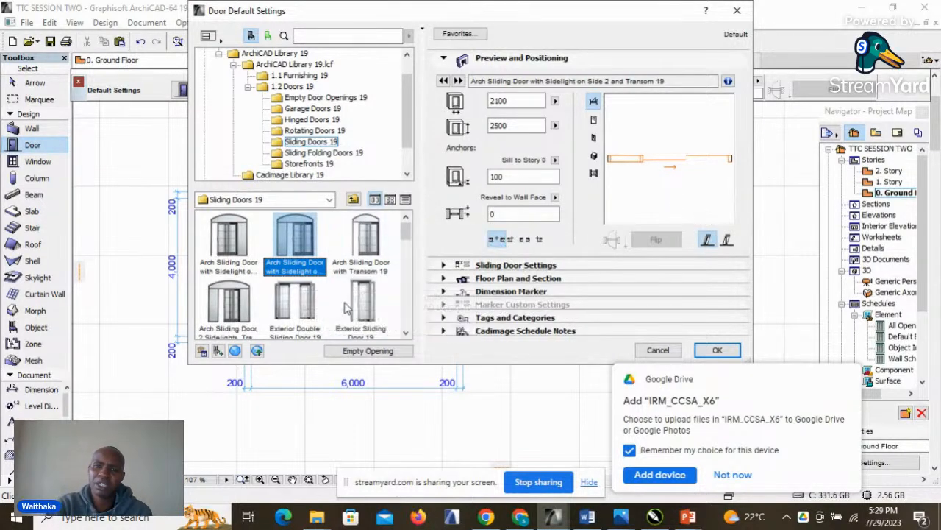
pyautogui.click(593, 119)
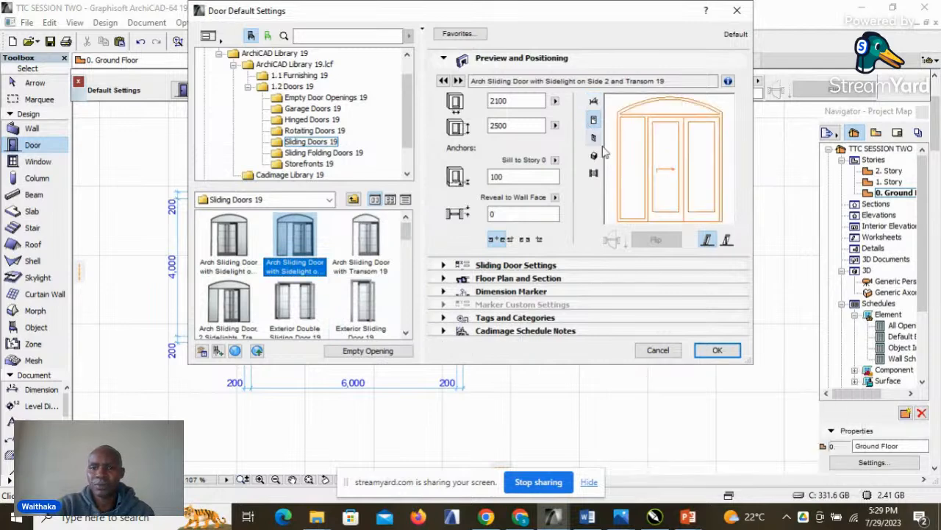
pyautogui.click(594, 139)
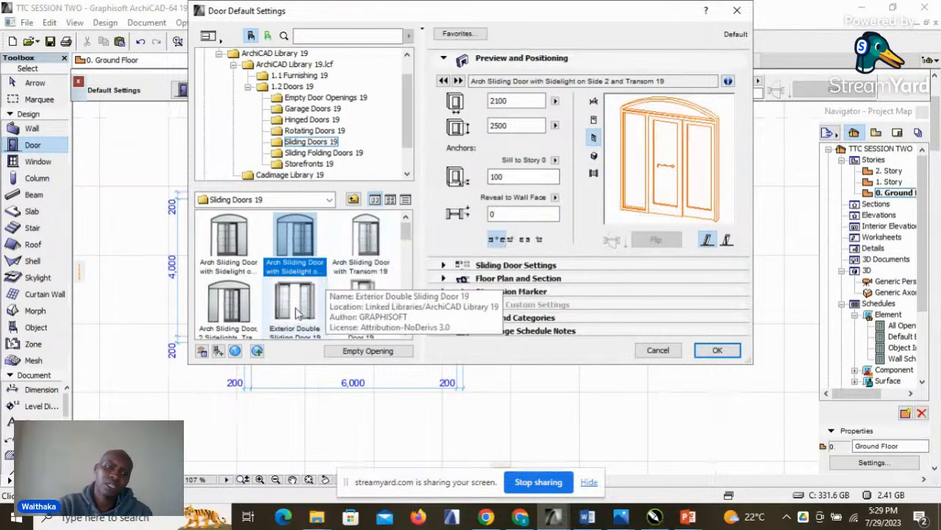
pyautogui.scroll(-1, 296, 312)
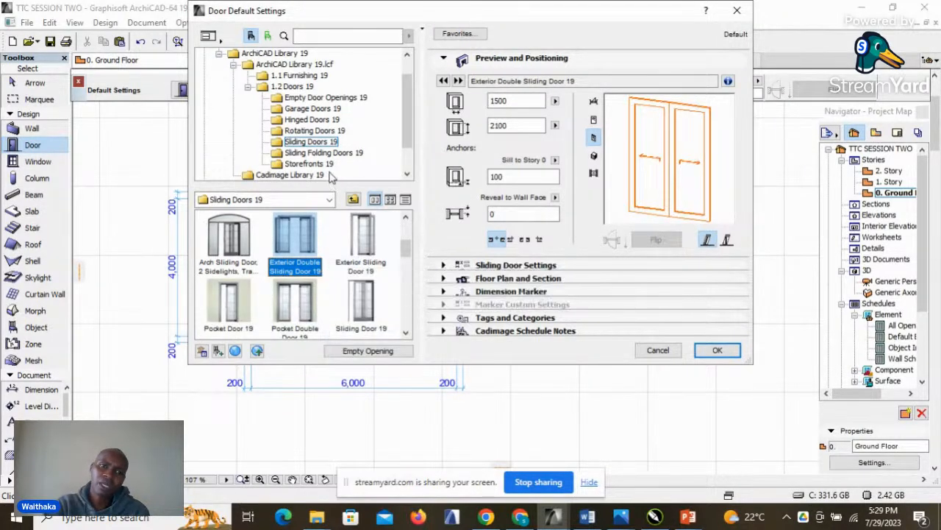
# Step: Preview the Sliding Folding Multipanel Door 19 in 3D, elevation and plan
pyautogui.click(311, 153)
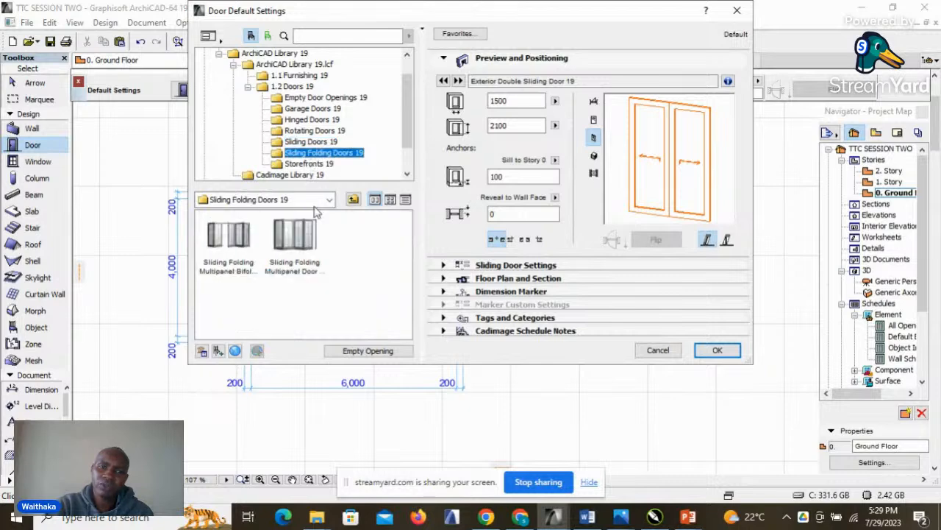
pyautogui.click(295, 237)
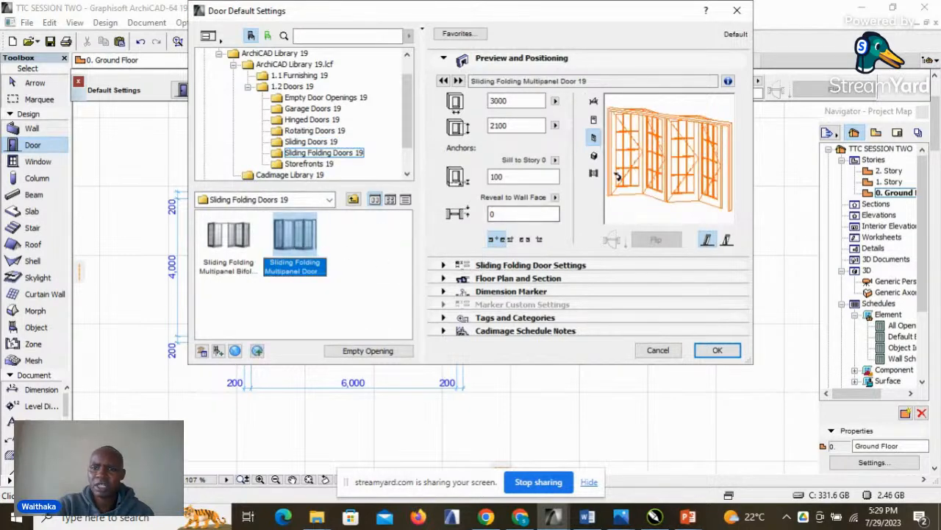
pyautogui.click(596, 118)
pyautogui.click(594, 101)
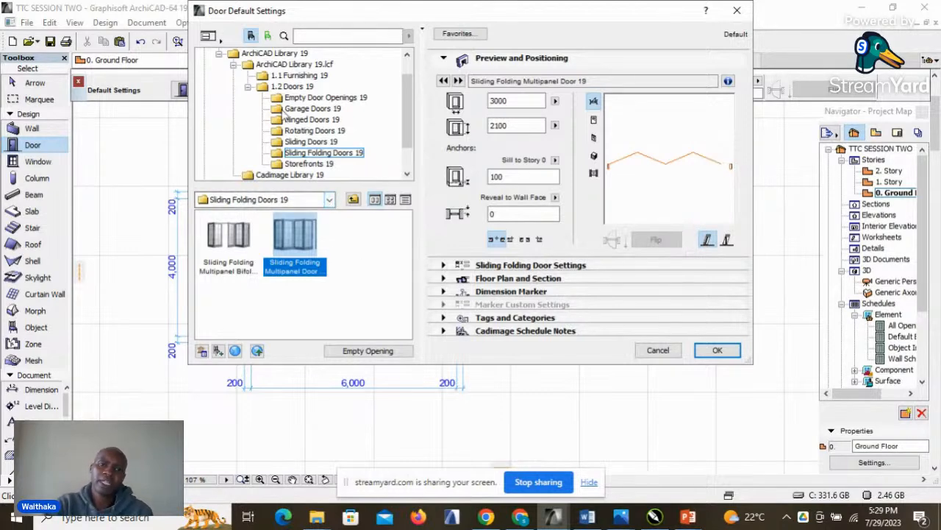
# Step: Choose Door with Transom 19 from the Hinged Doors 19 library as the default door
pyautogui.click(313, 120)
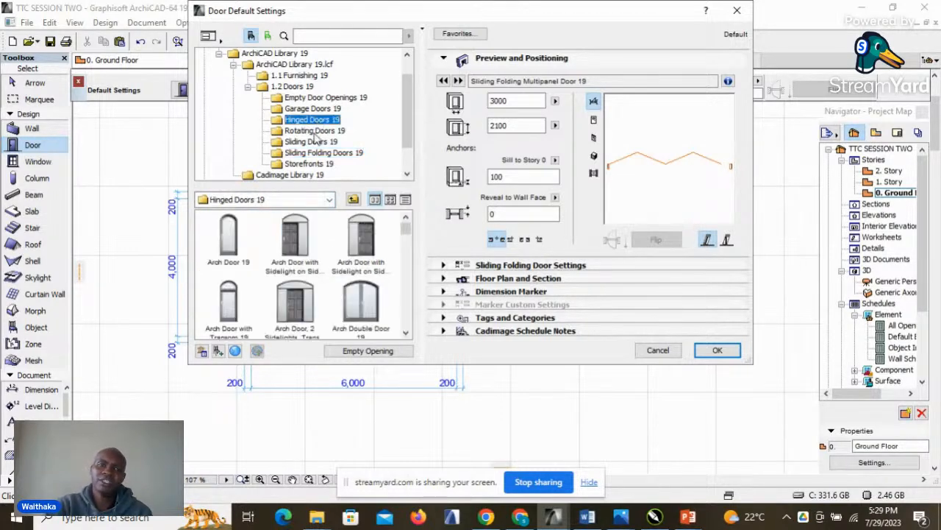
pyautogui.scroll(-2, 319, 246)
pyautogui.scroll(-5, 302, 264)
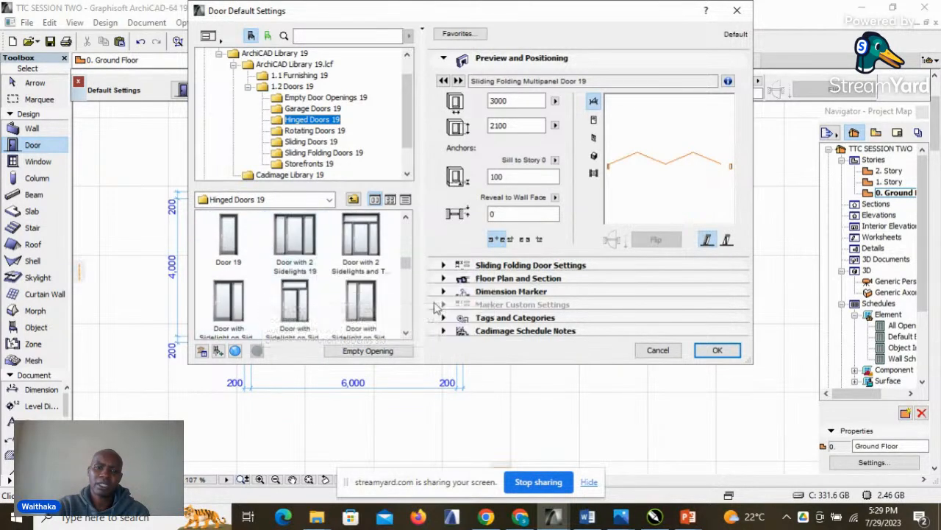
pyautogui.scroll(-1, 305, 257)
pyautogui.scroll(-1, 309, 253)
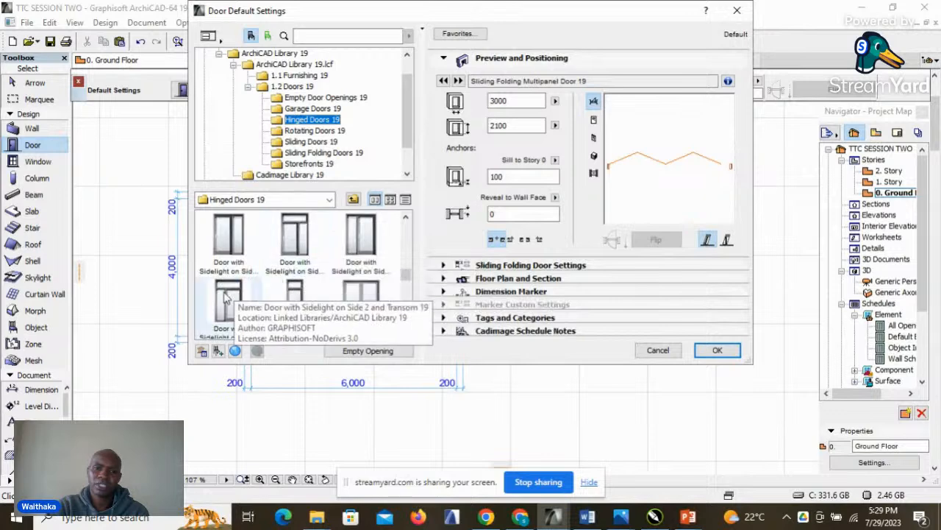
pyautogui.click(296, 246)
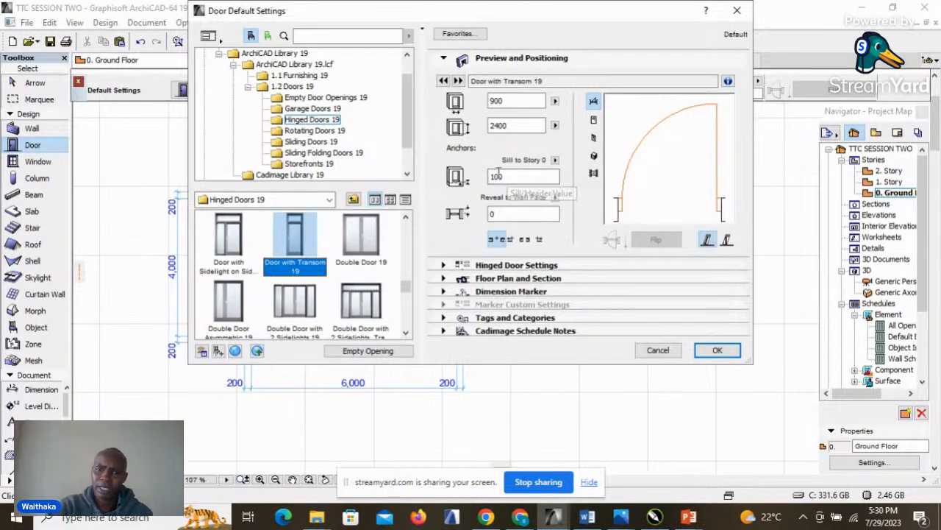
# Step: Open the hinged door settings and examine the available door leaf styles, from No Grid through Style 25
pyautogui.click(445, 266)
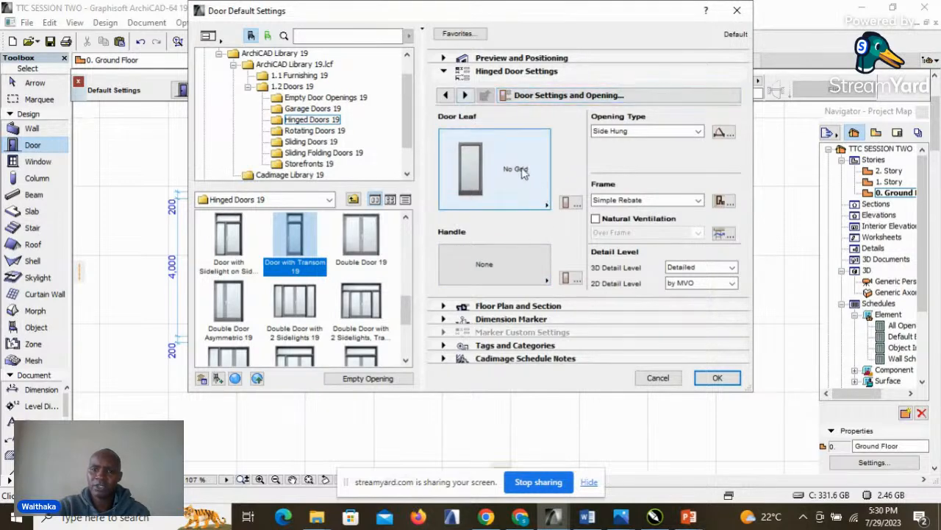
pyautogui.click(545, 208)
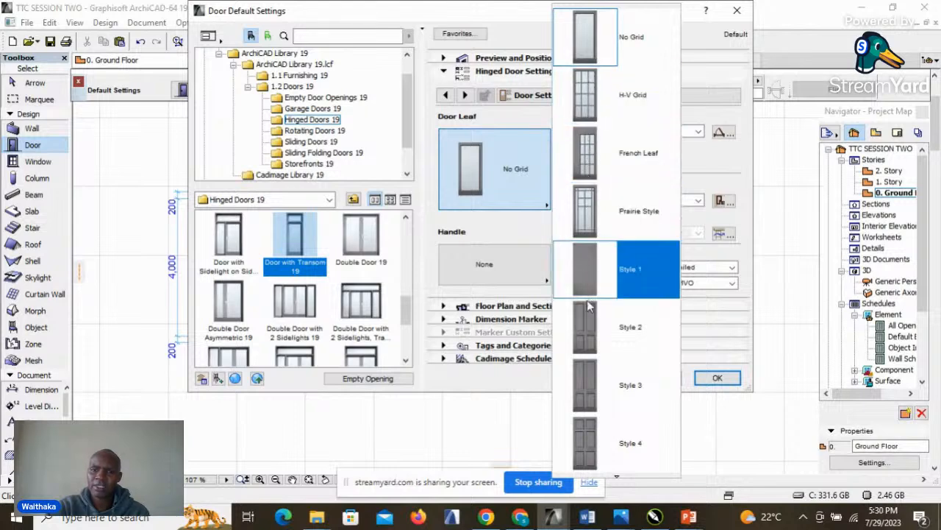
pyautogui.scroll(-6, 588, 422)
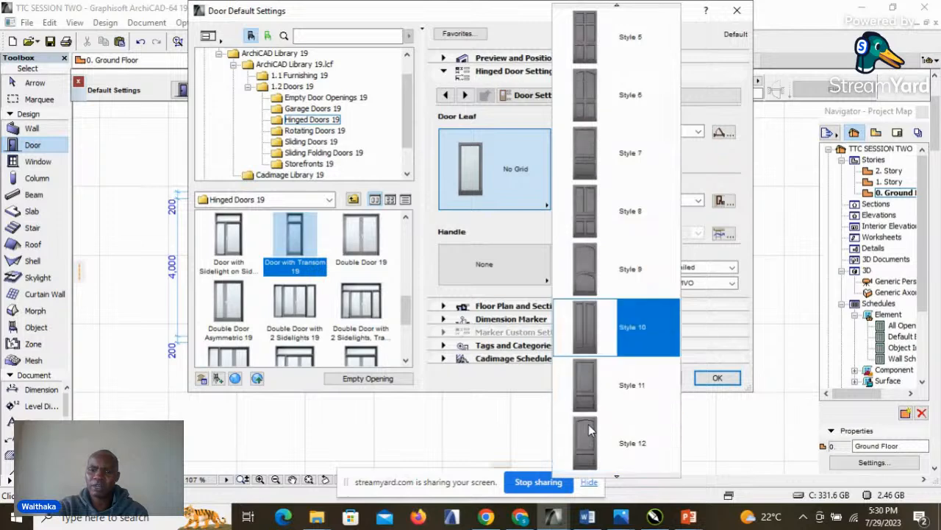
pyautogui.scroll(-1, 588, 426)
pyautogui.scroll(-1, 592, 441)
pyautogui.scroll(-6, 592, 441)
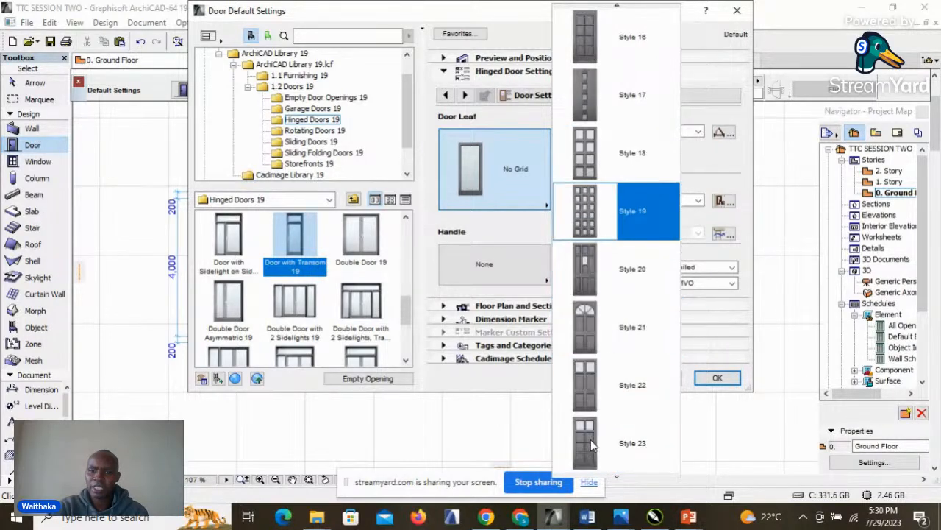
pyautogui.scroll(-2, 589, 434)
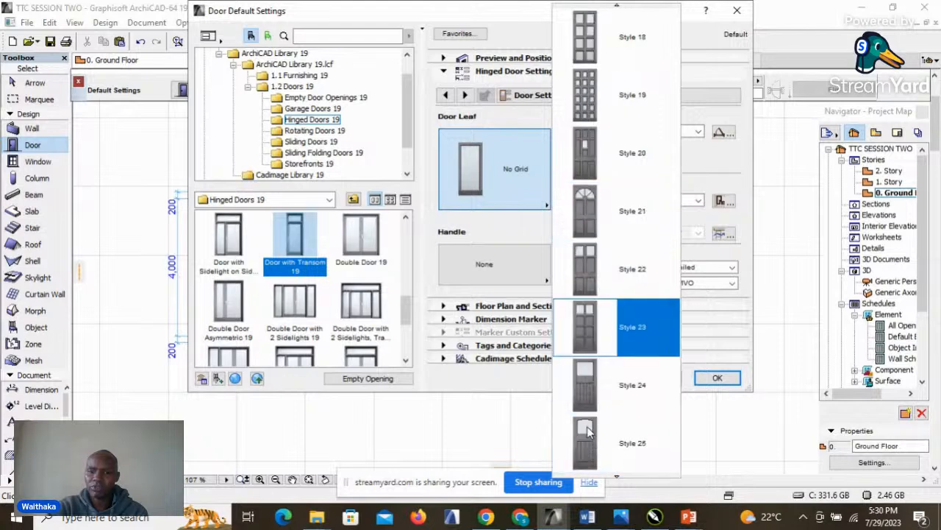
pyautogui.scroll(-3, 588, 427)
pyautogui.scroll(4, 588, 431)
pyautogui.scroll(1, 587, 431)
pyautogui.scroll(7, 589, 434)
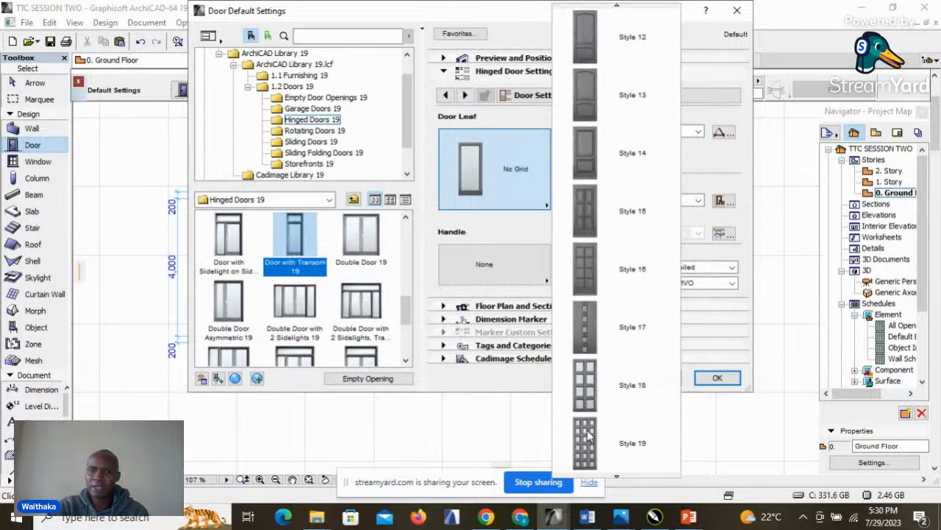
pyautogui.scroll(4, 589, 378)
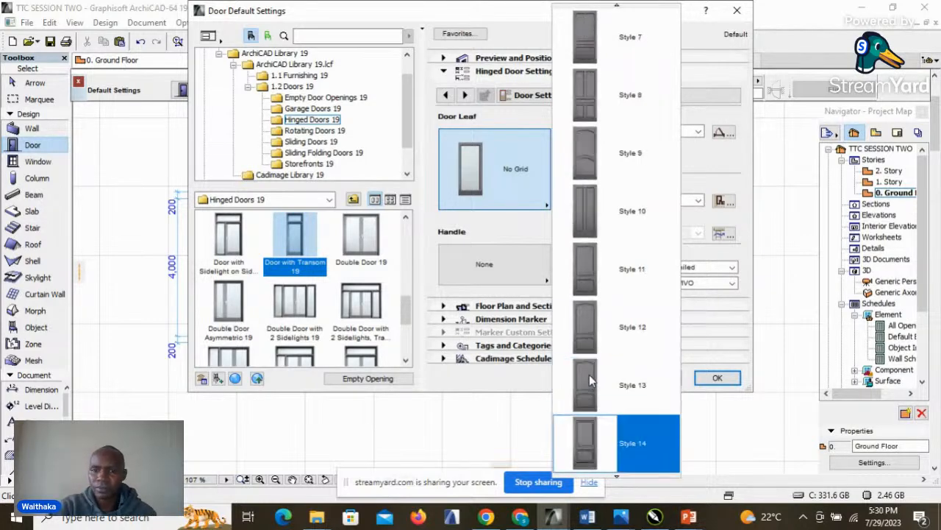
pyautogui.click(589, 375)
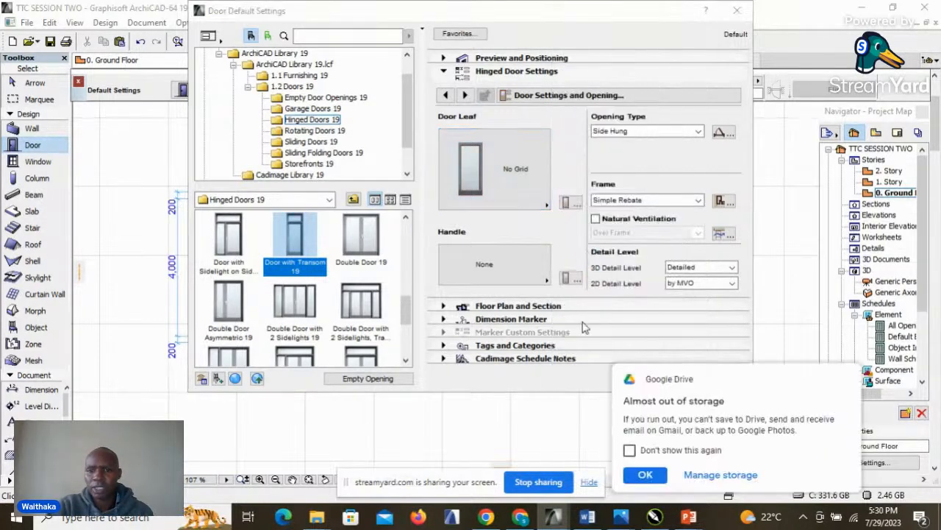
# Step: Set the door leaf to Style 6 and the handle to Custom
pyautogui.click(546, 207)
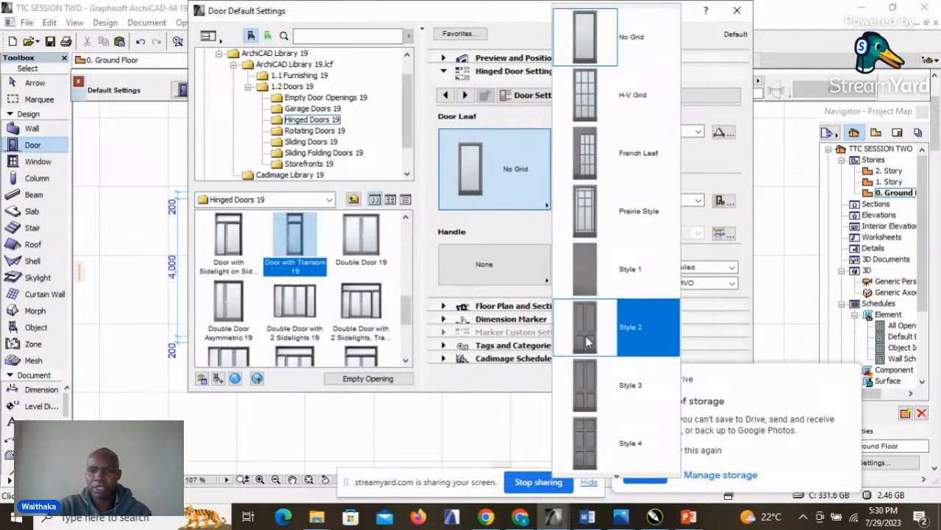
pyautogui.scroll(-3, 586, 336)
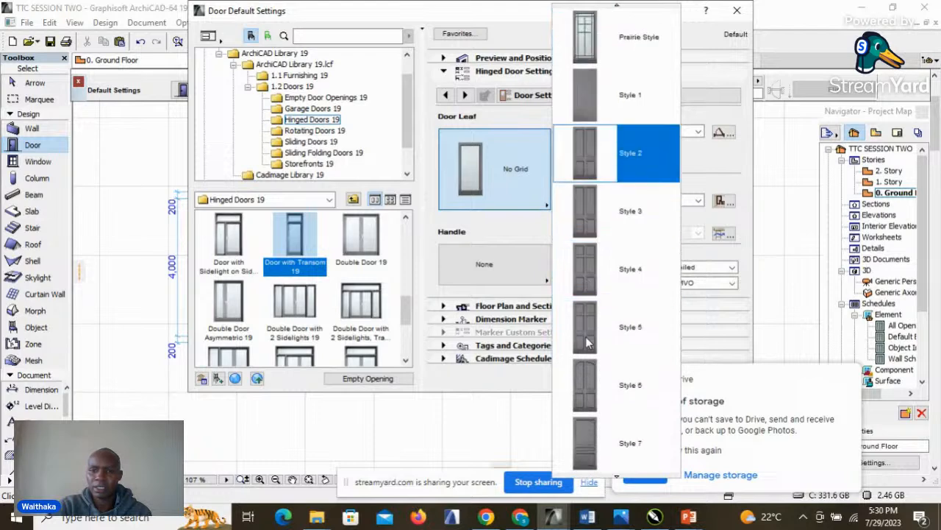
pyautogui.click(590, 375)
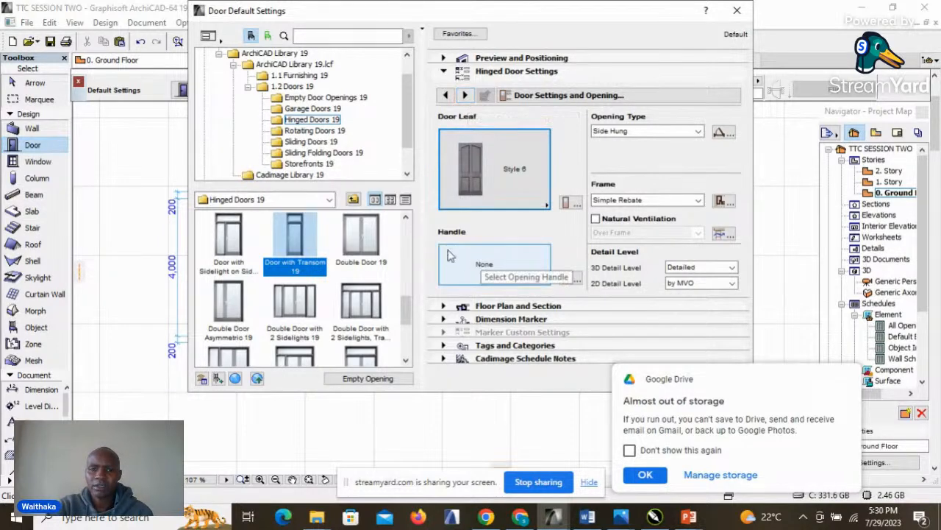
pyautogui.click(546, 280)
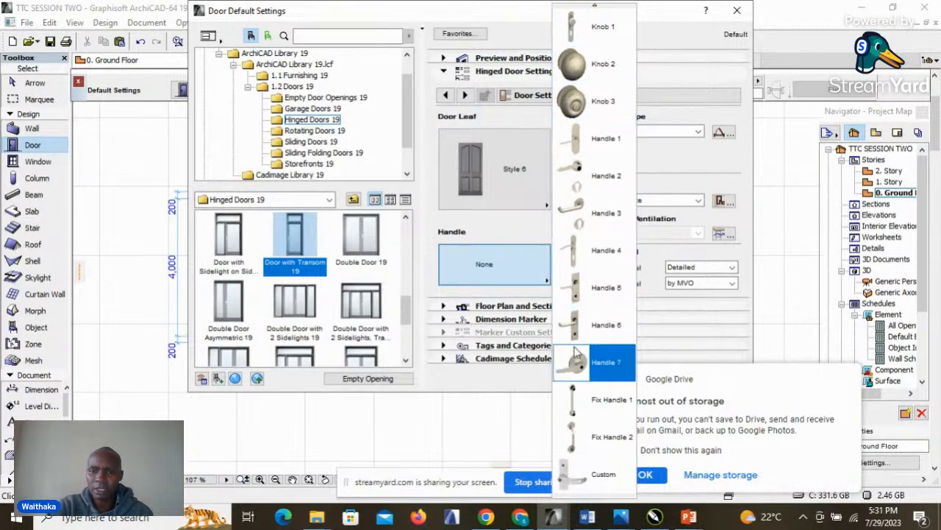
pyautogui.click(579, 478)
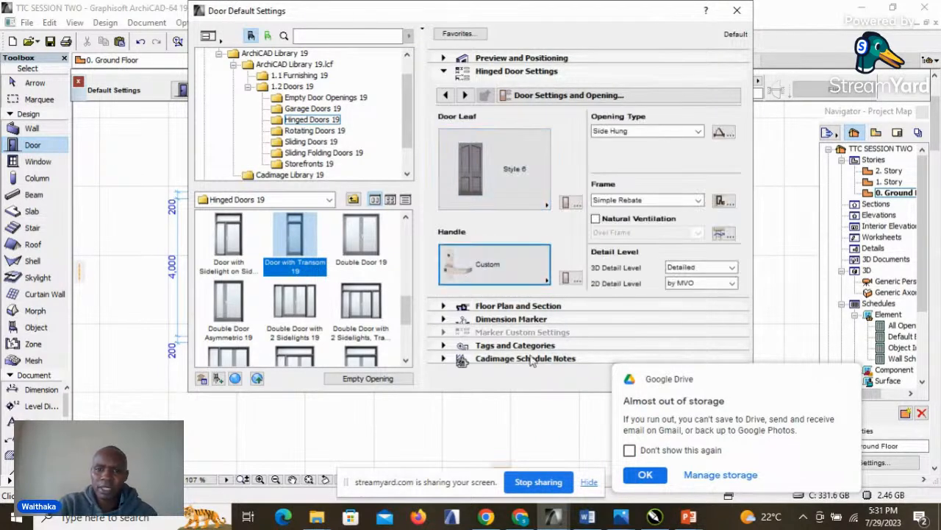
# Step: Go past the frame and natural ventilation settings and set the door handle height to 1200
pyautogui.click(465, 96)
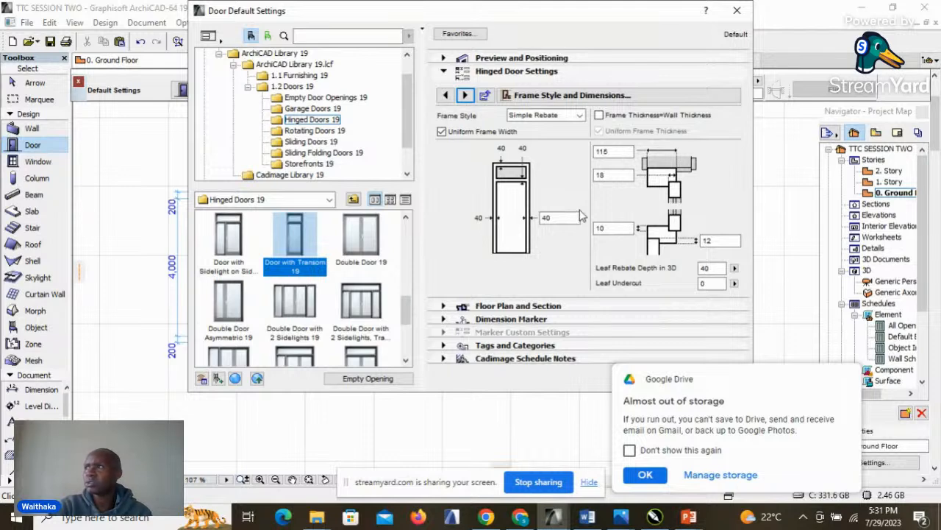
pyautogui.click(466, 95)
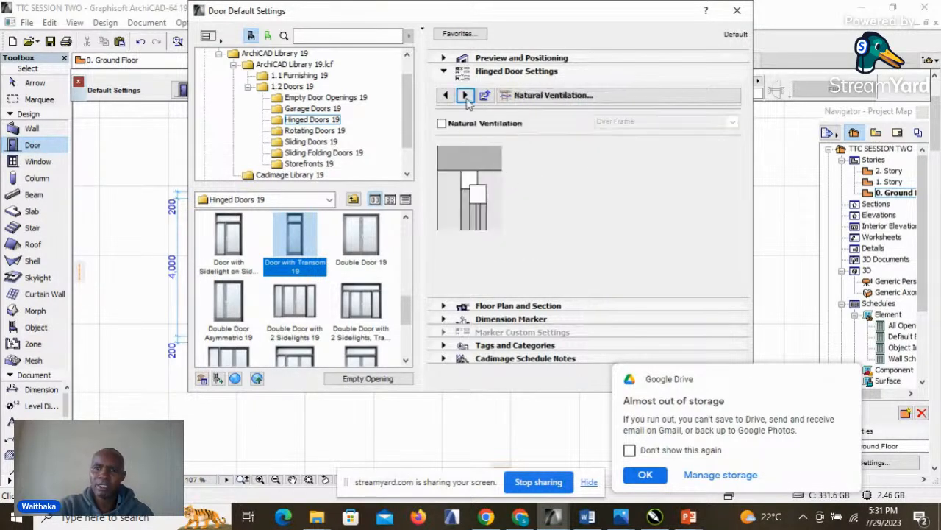
pyautogui.click(466, 96)
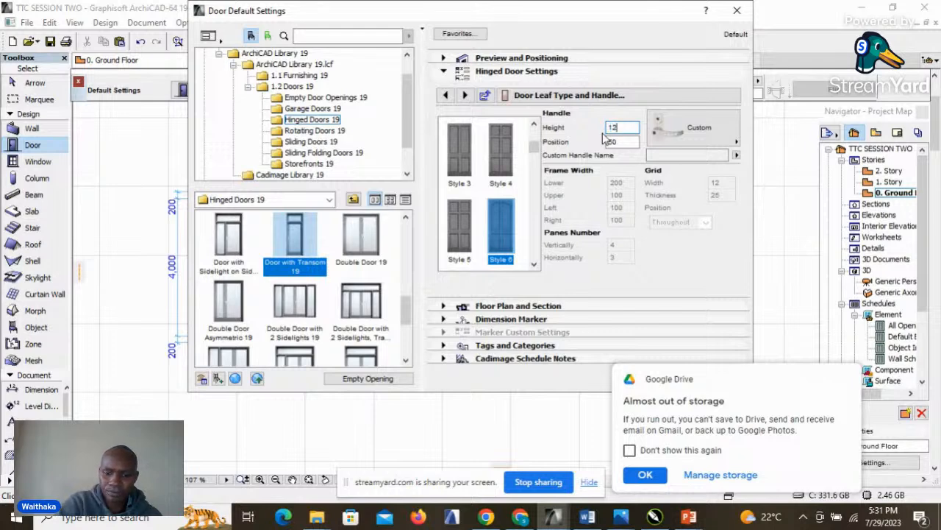
pyautogui.click(623, 139)
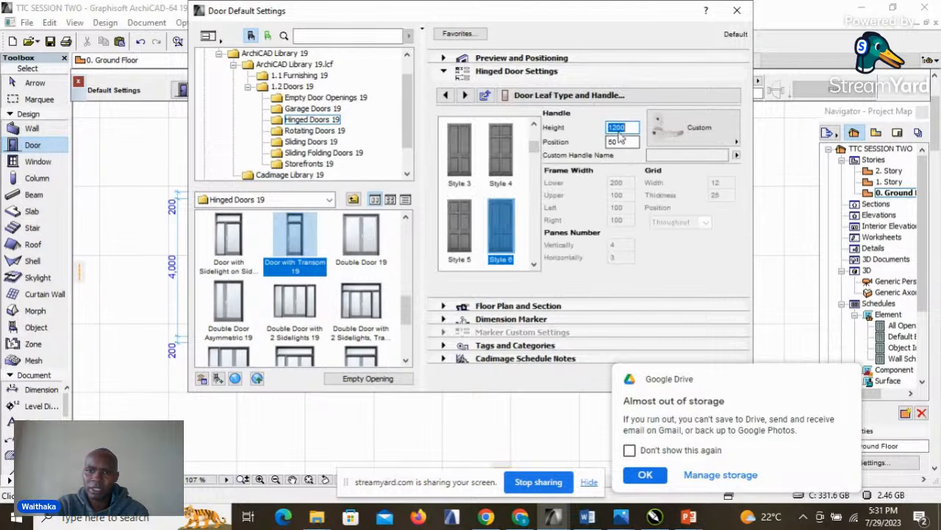
# Step: Review the leaf and sash dimensions, the transom sash types, and the opening type and angle settings
pyautogui.click(466, 95)
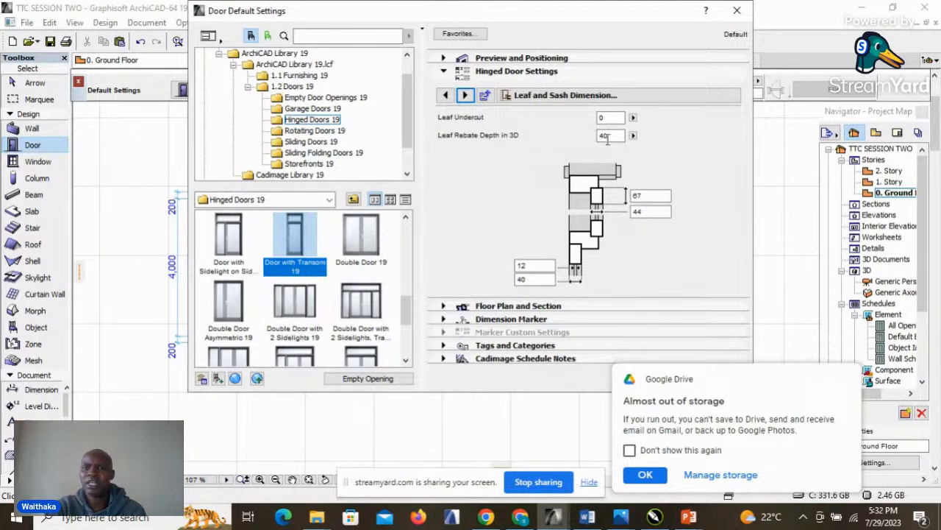
pyautogui.click(466, 95)
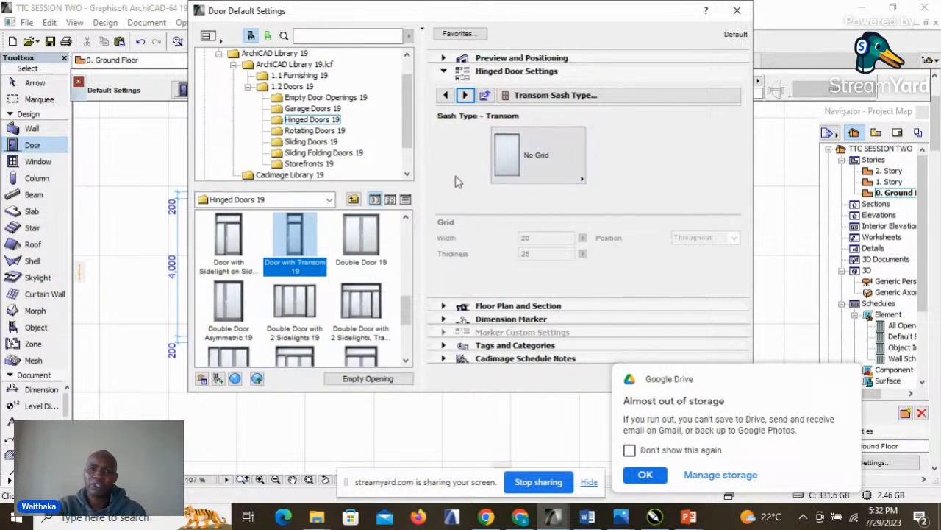
pyautogui.click(578, 183)
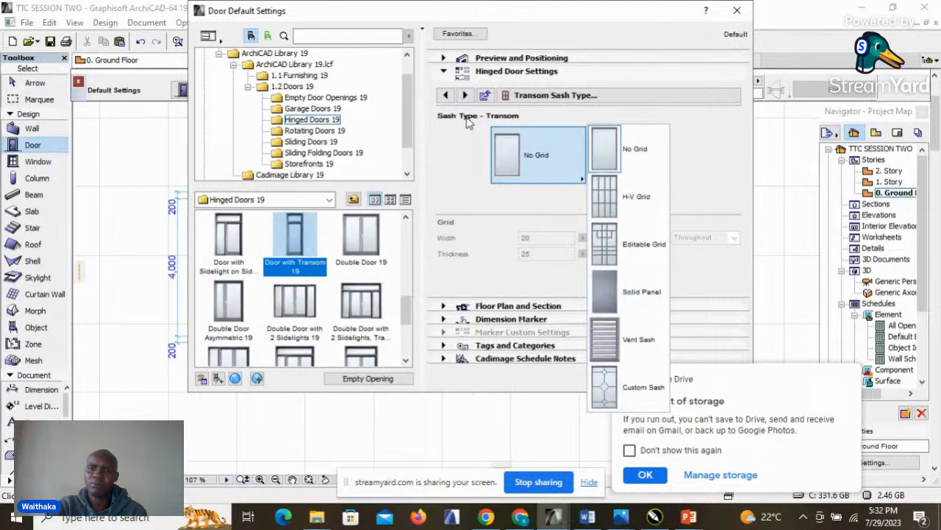
pyautogui.click(451, 168)
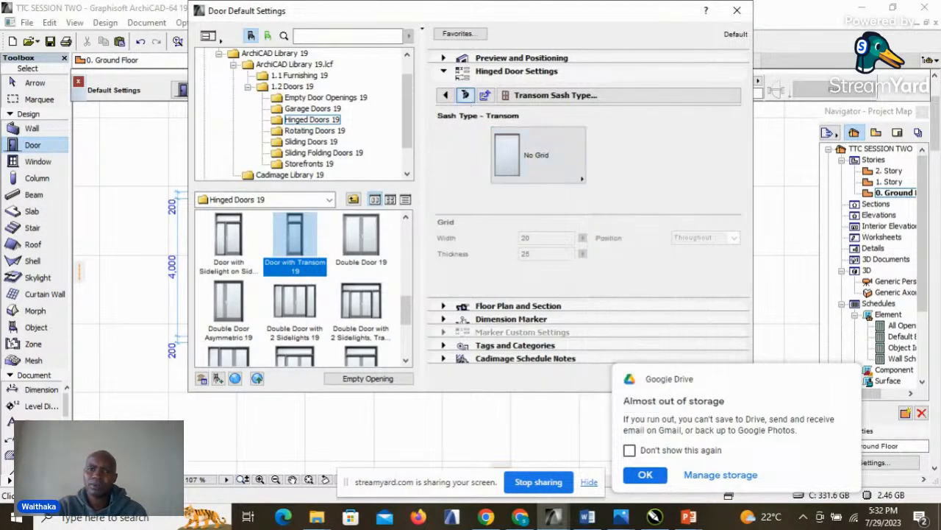
pyautogui.click(465, 96)
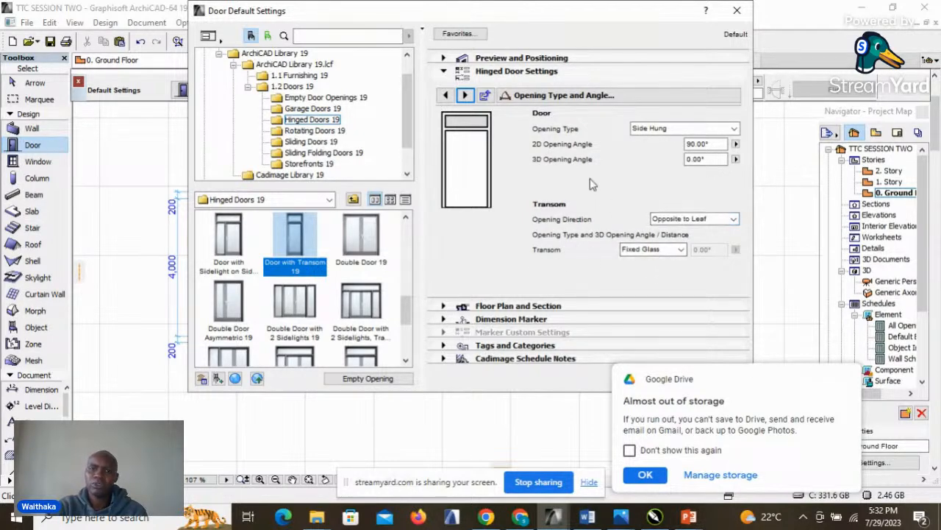
# Step: Override the model view options for the door's 3D projections, turn off its opening line and accept the door settings
pyautogui.click(465, 95)
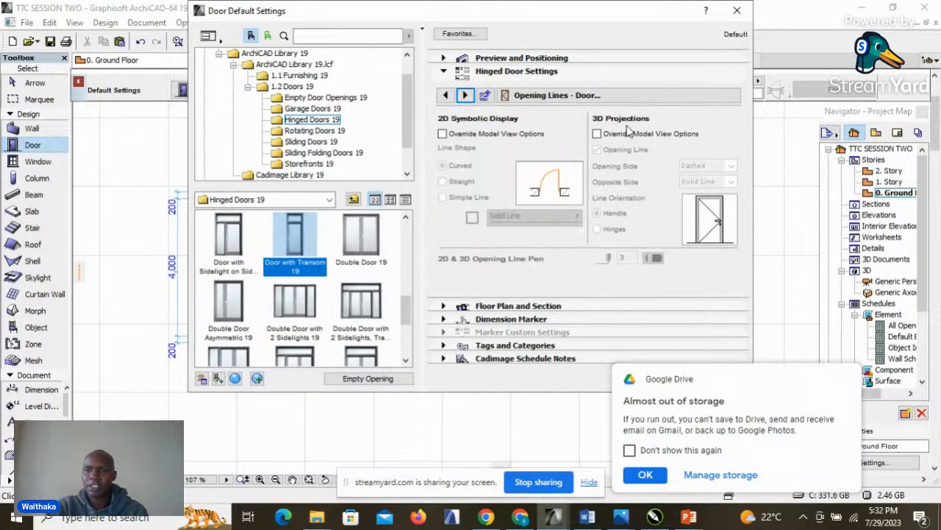
pyautogui.click(597, 136)
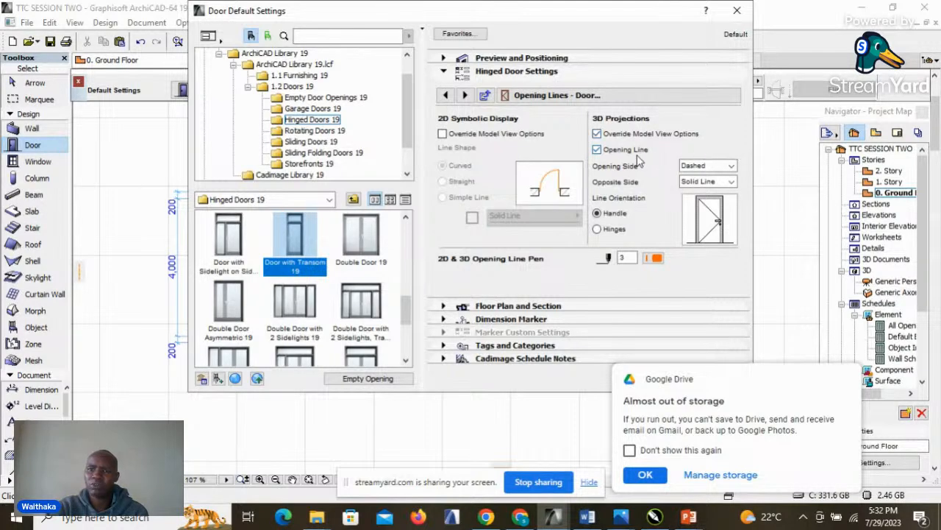
pyautogui.click(625, 150)
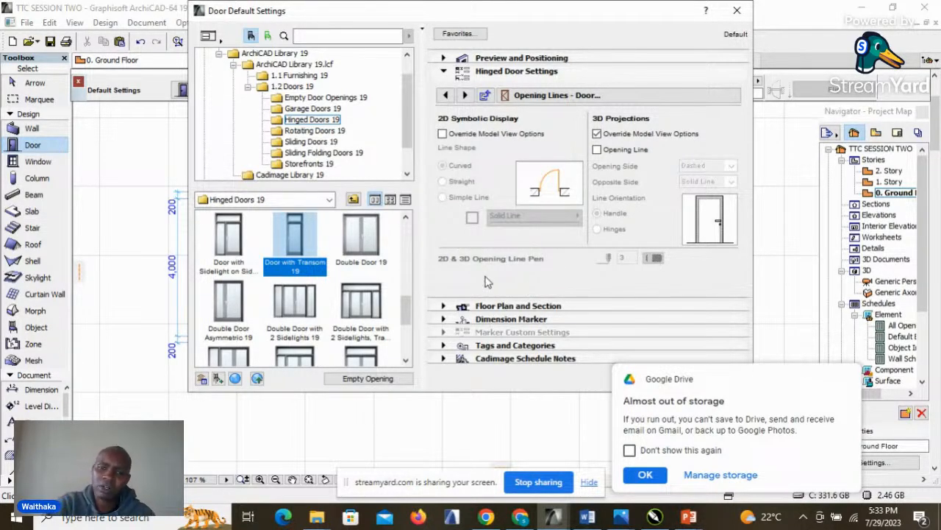
pyautogui.click(839, 380)
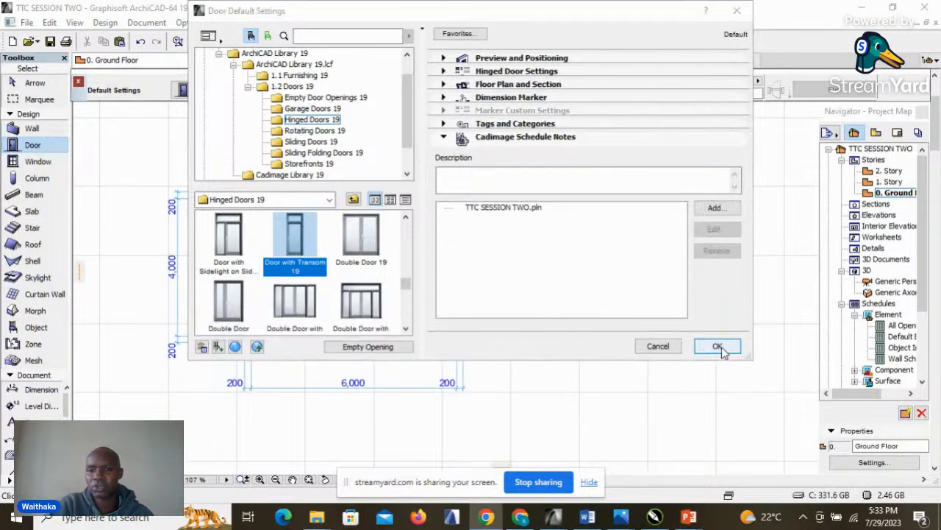
pyautogui.click(718, 347)
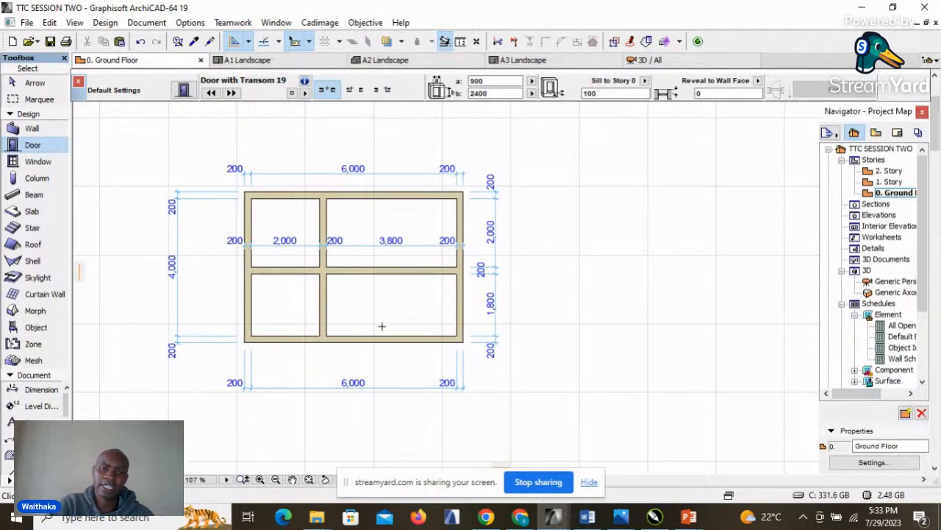
# Step: Insert a door at the left end of the lower outer wall, hinged on the left and opening into the lower-left room
pyautogui.scroll(3, 275, 371)
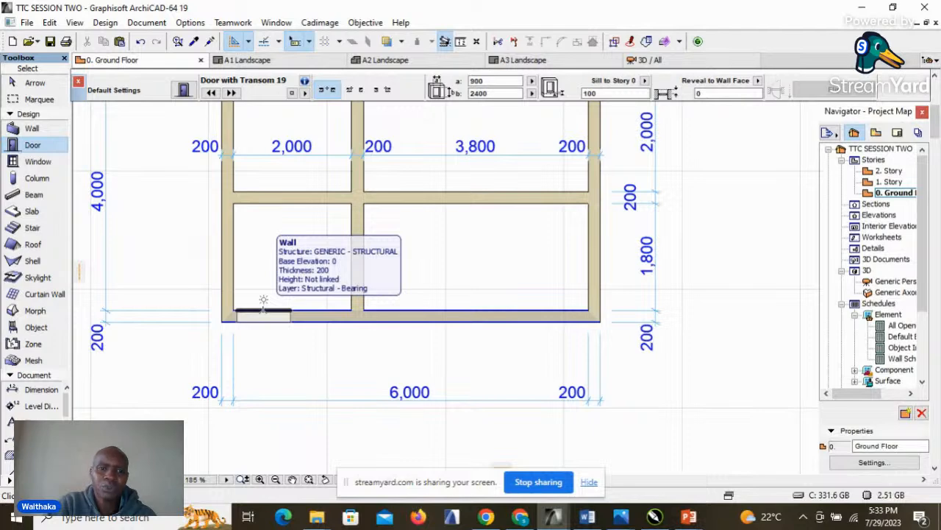
pyautogui.click(264, 300)
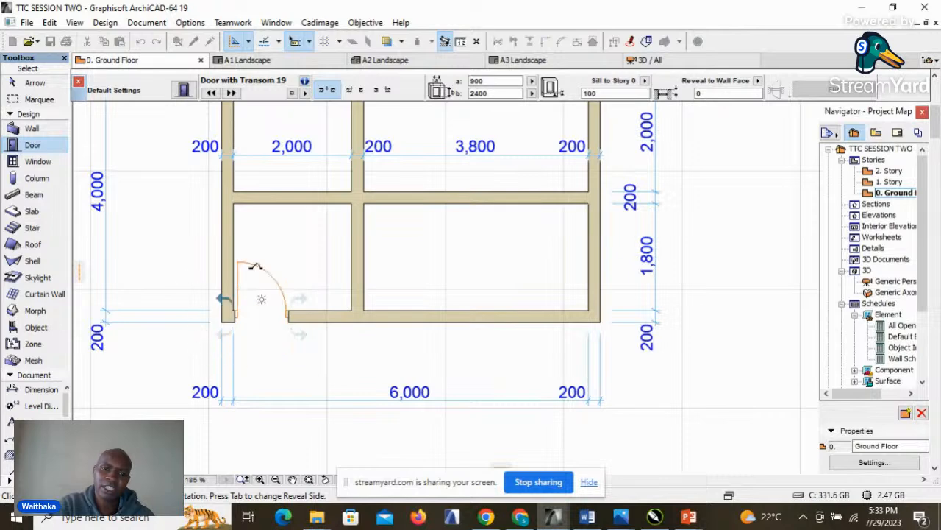
pyautogui.click(197, 258)
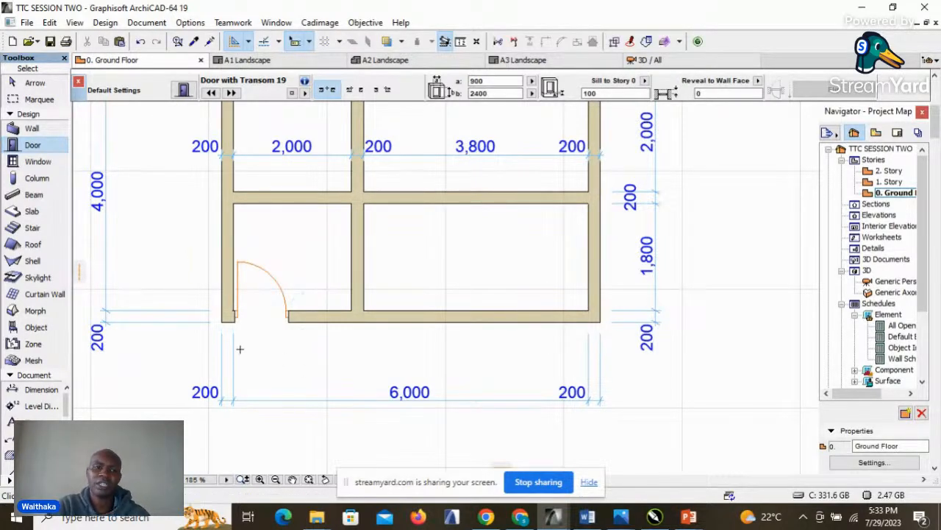
# Step: Insert a door in the partition between the two lower rooms, hinged at its upper end and opening into the right room
pyautogui.scroll(-2, 247, 352)
pyautogui.scroll(2, 324, 302)
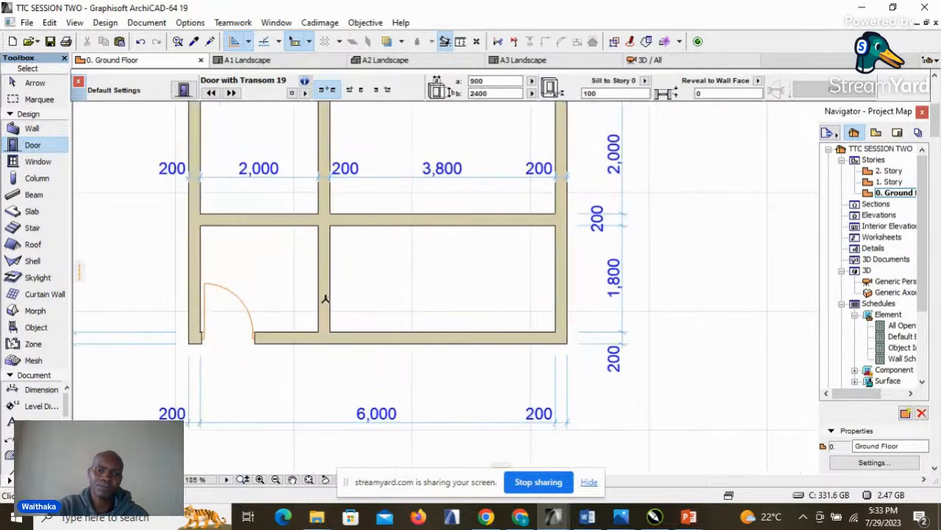
pyautogui.click(336, 255)
pyautogui.click(385, 257)
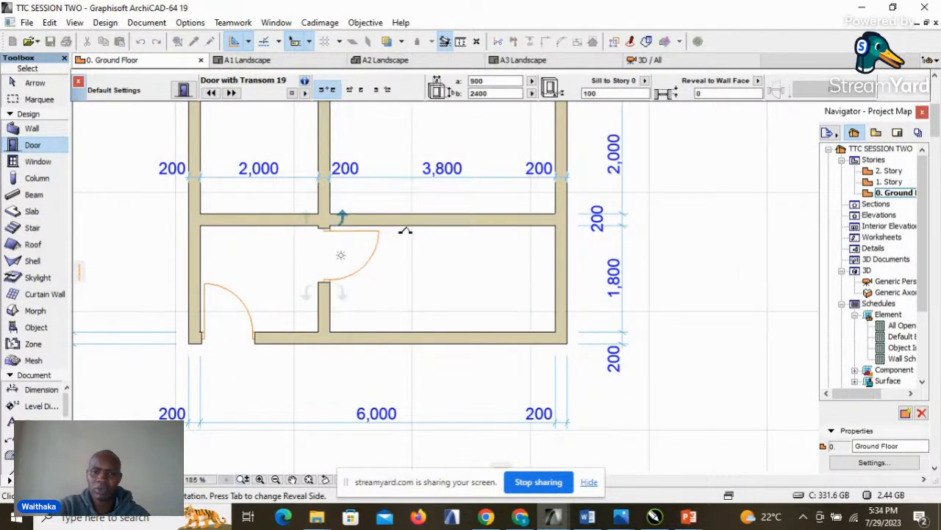
# Step: Insert a door between the two left rooms opening into the upper one, and another between the two upper rooms opening to the right
pyautogui.scroll(-2, 338, 329)
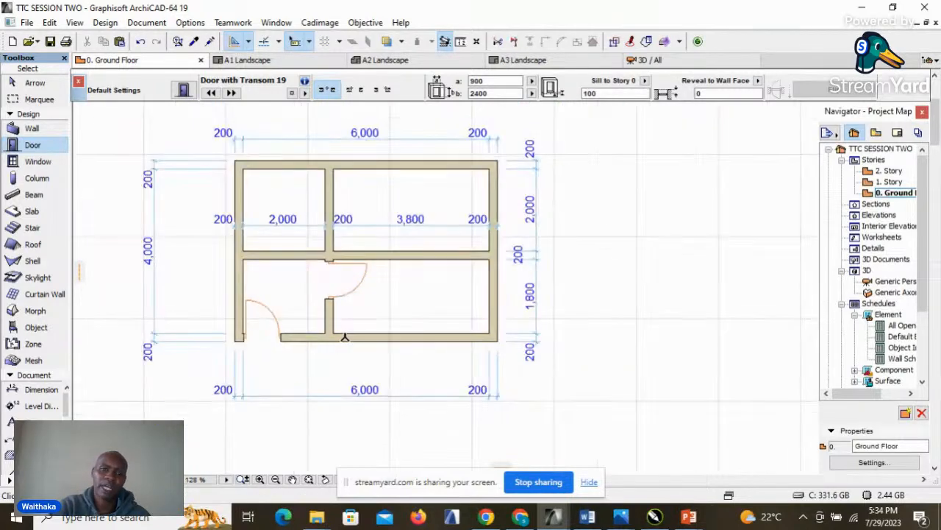
pyautogui.click(305, 242)
pyautogui.click(336, 238)
pyautogui.scroll(1, 437, 236)
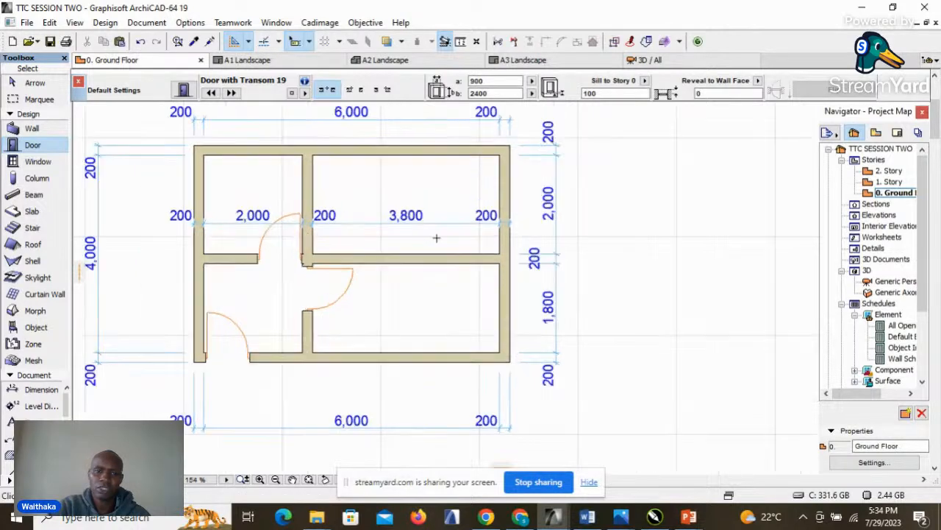
pyautogui.click(323, 180)
pyautogui.click(388, 156)
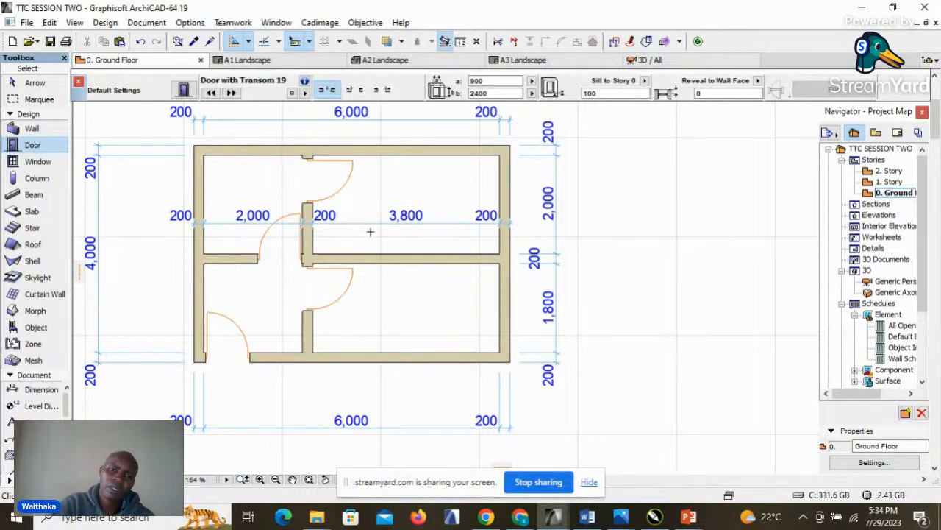
# Step: Change the default door from the hinged type to Revolving Door 19 in the Rotating Doors 19 library and accept the settings
pyautogui.scroll(-1, 396, 251)
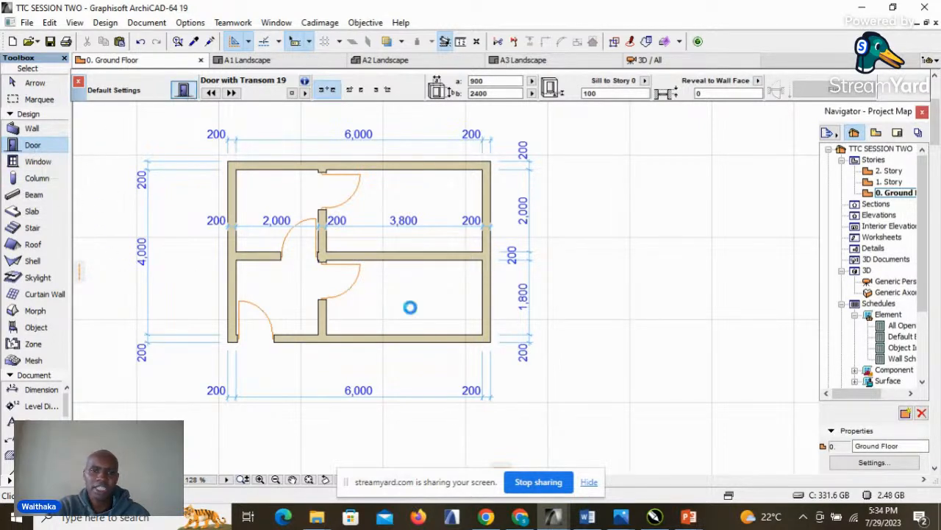
pyautogui.scroll(-5, 330, 296)
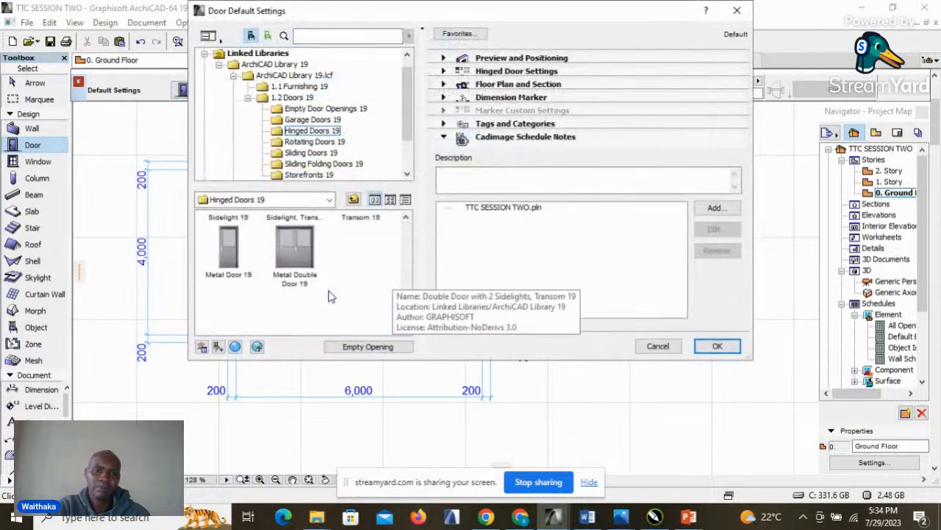
pyautogui.scroll(2, 329, 295)
pyautogui.scroll(2, 331, 297)
pyautogui.click(294, 236)
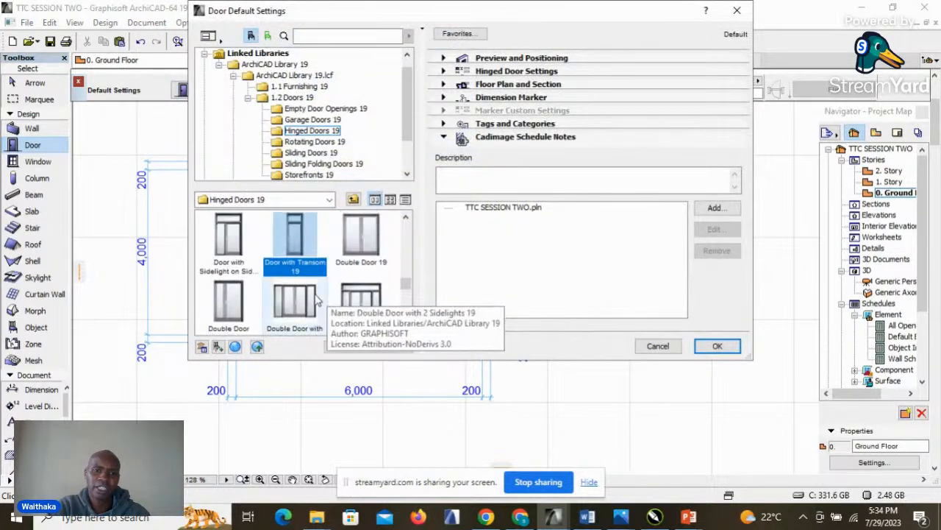
pyautogui.click(312, 141)
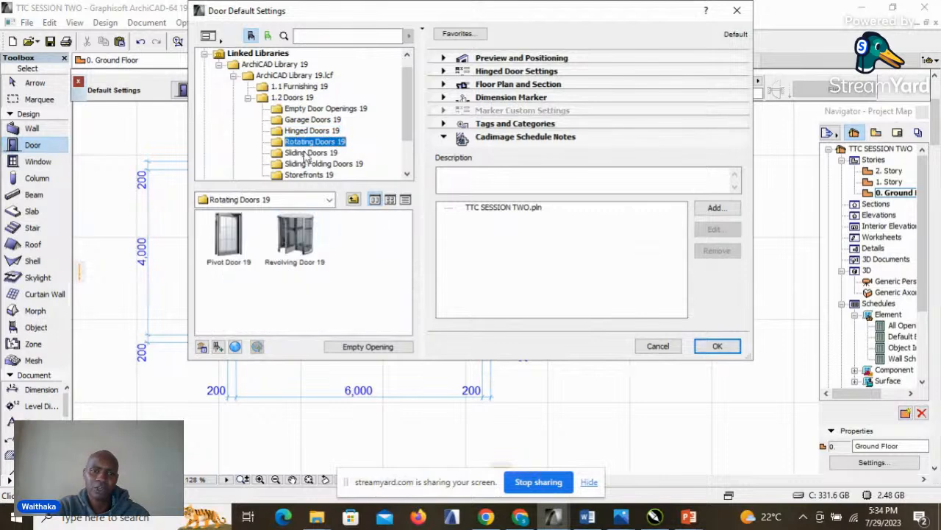
pyautogui.click(294, 237)
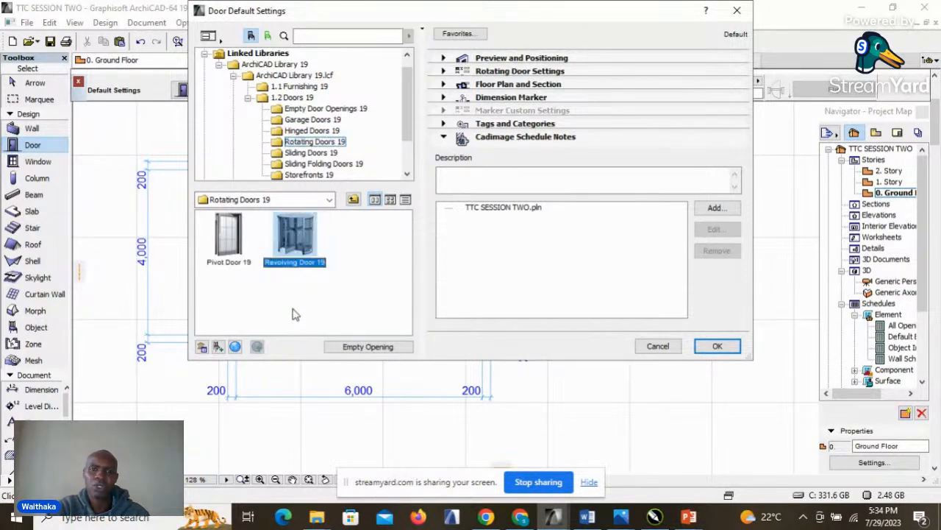
pyautogui.click(453, 59)
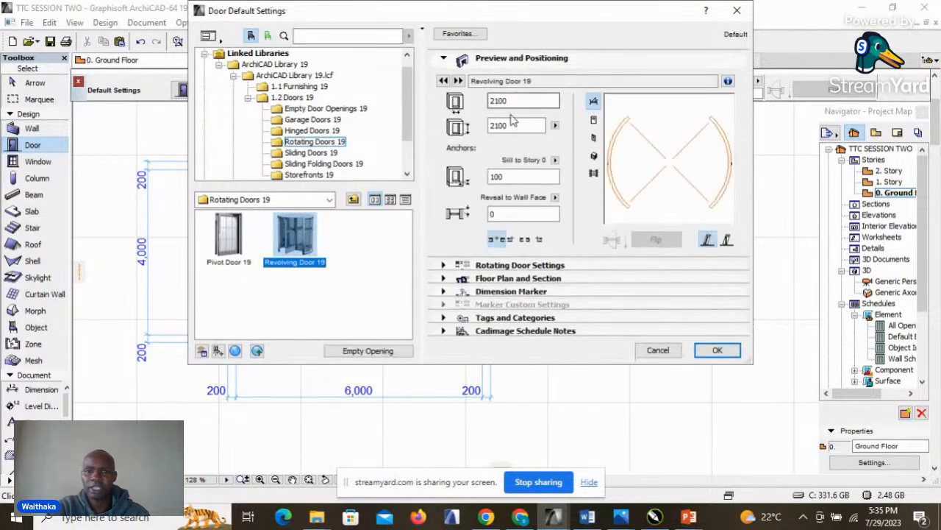
pyautogui.click(512, 102)
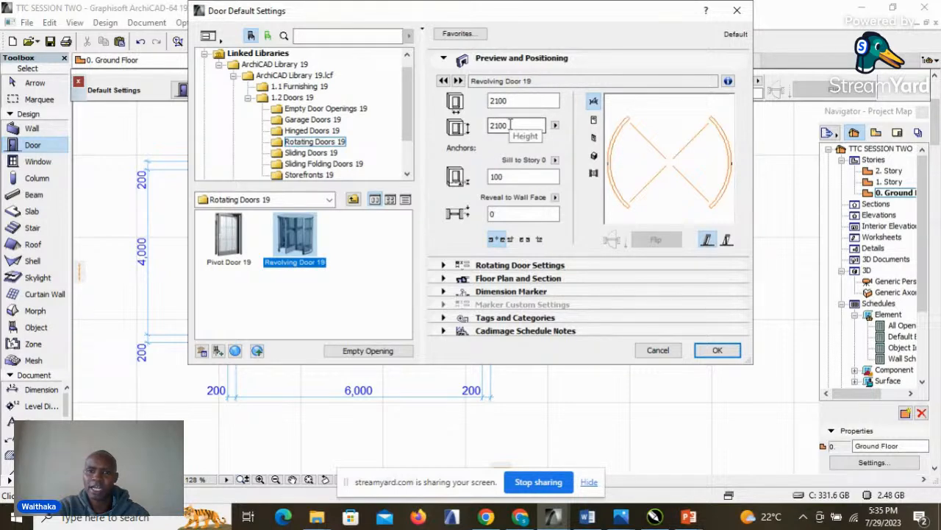
pyautogui.click(717, 350)
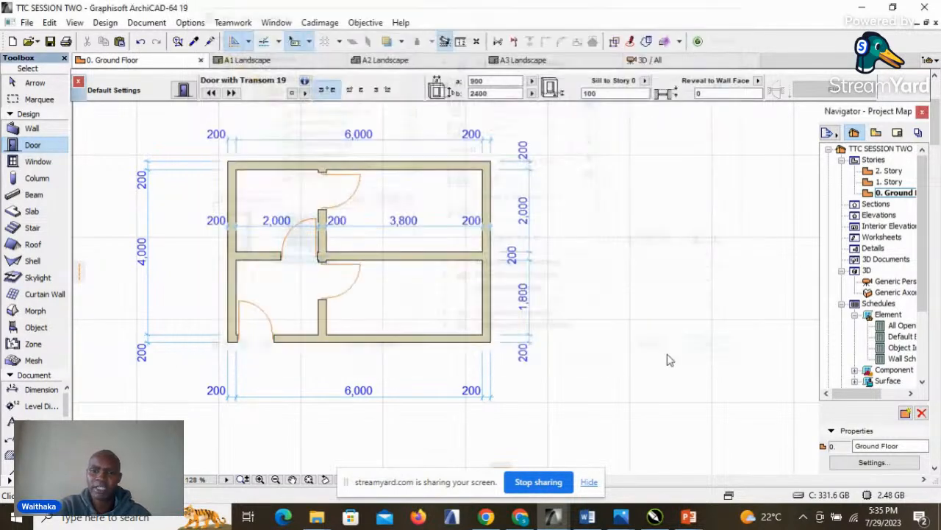
# Step: Insert the revolving door in the lower outer wall of the lower-right room, between the partition and the right outer wall
pyautogui.scroll(2, 433, 376)
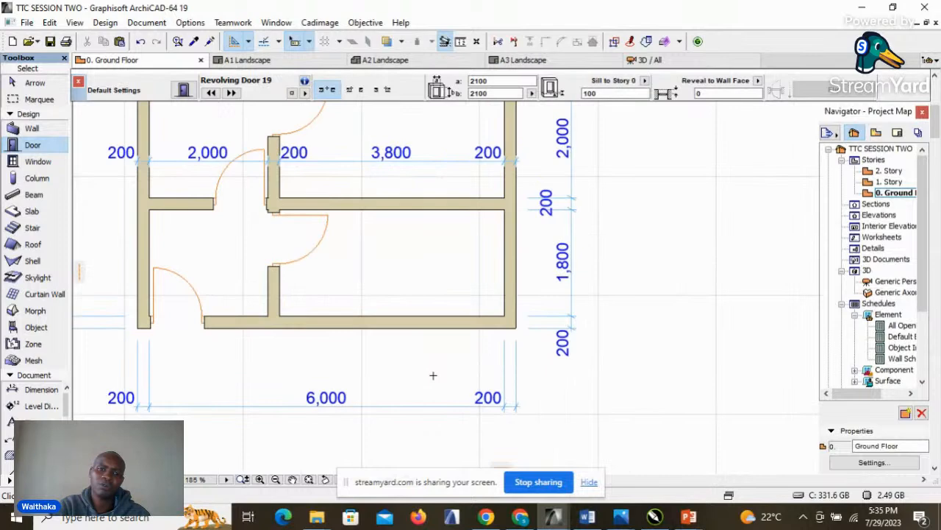
pyautogui.click(404, 322)
pyautogui.click(422, 391)
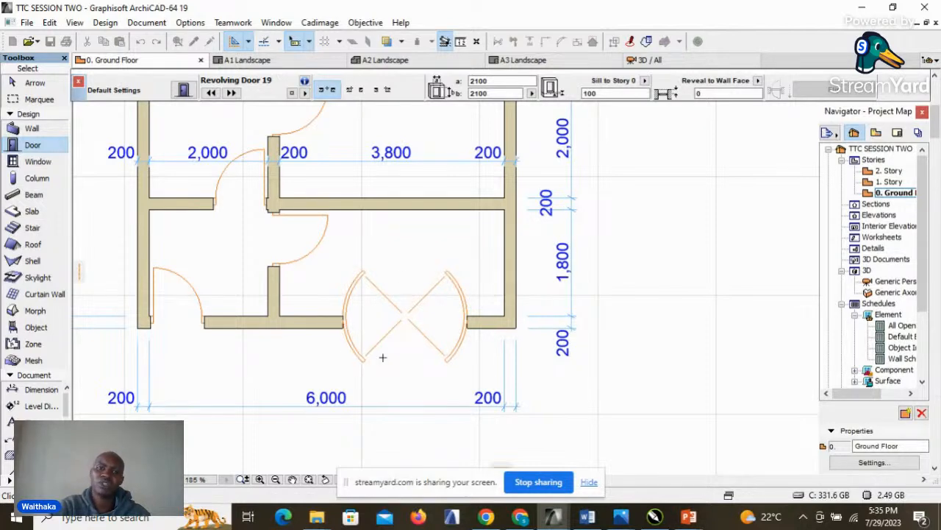
pyautogui.scroll(-2, 423, 307)
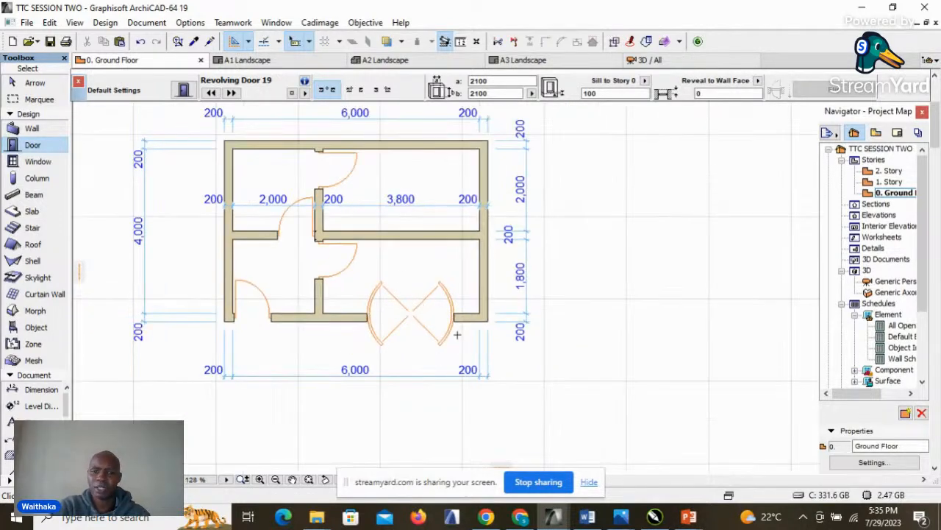
pyautogui.scroll(1, 459, 337)
pyautogui.scroll(-2, 527, 334)
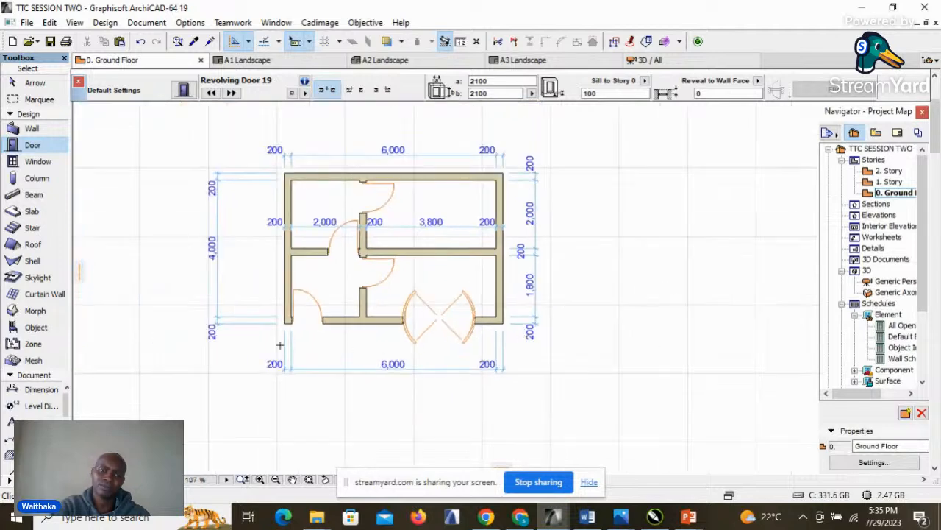
pyautogui.scroll(3, 284, 316)
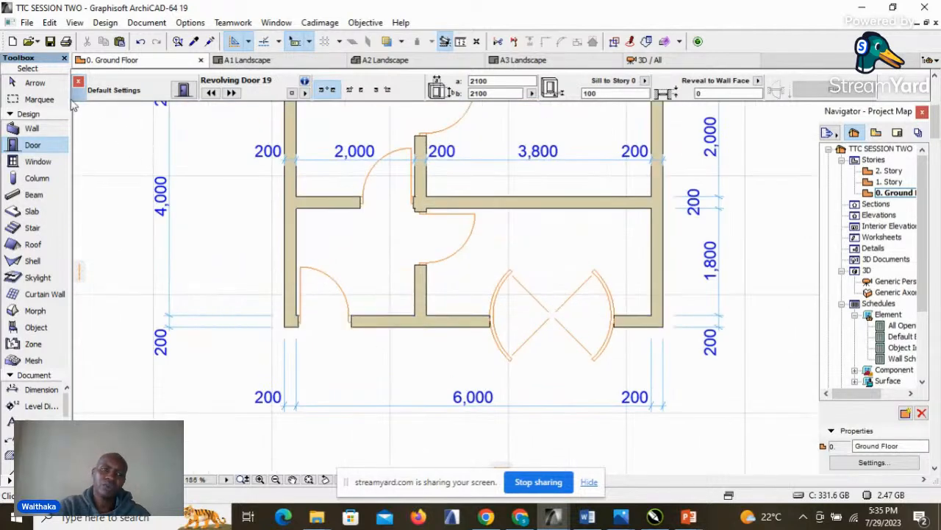
# Step: Select the hinged door in the lower outer wall and shift it left until its opening edge meets the left wall's inner face
pyautogui.click(38, 83)
pyautogui.scroll(3, 330, 326)
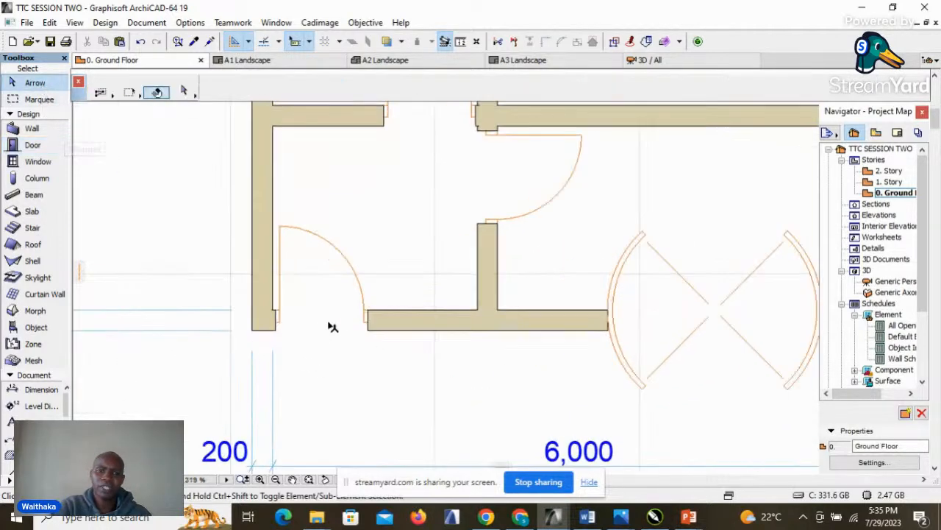
pyautogui.click(281, 233)
pyautogui.scroll(3, 278, 320)
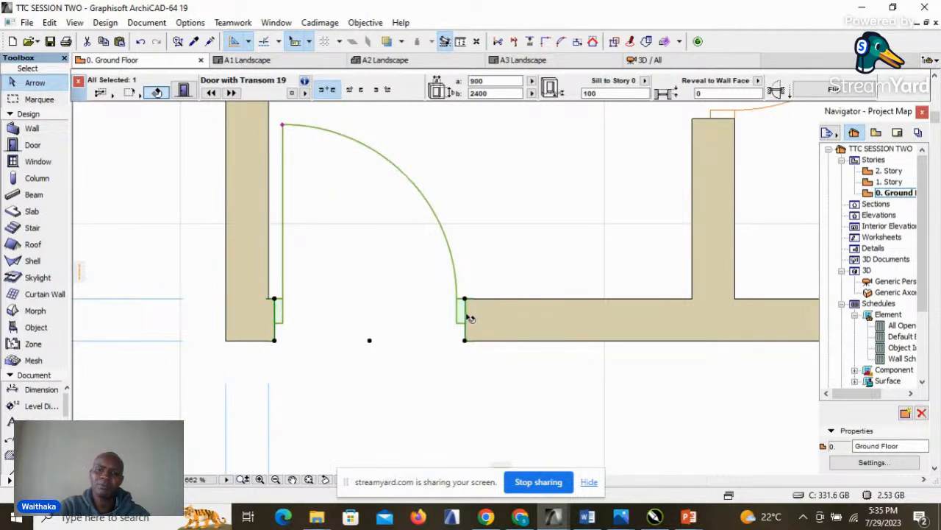
pyautogui.scroll(-2, 534, 321)
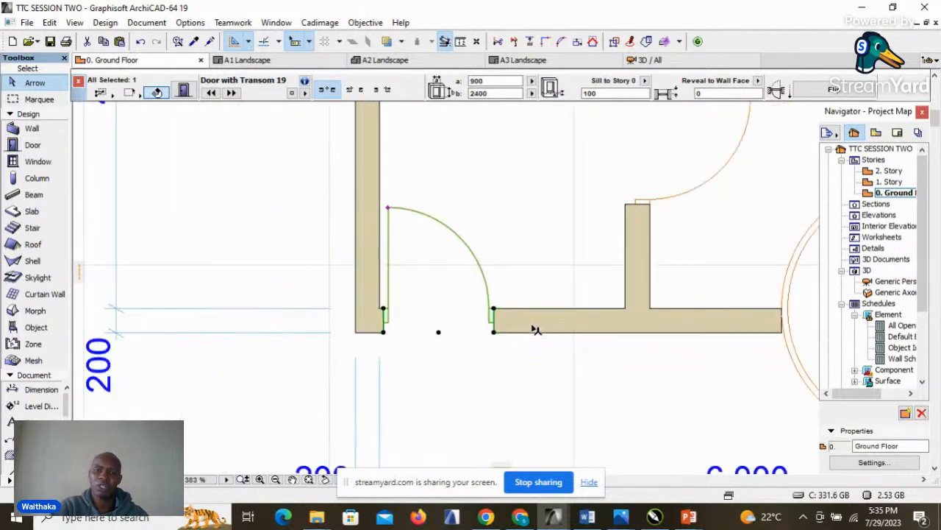
pyautogui.scroll(3, 404, 321)
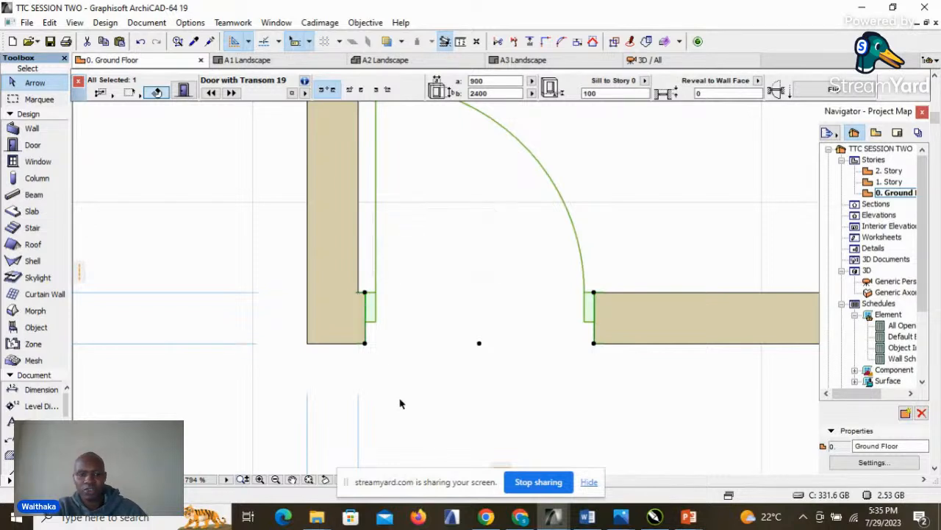
pyautogui.scroll(4, 366, 328)
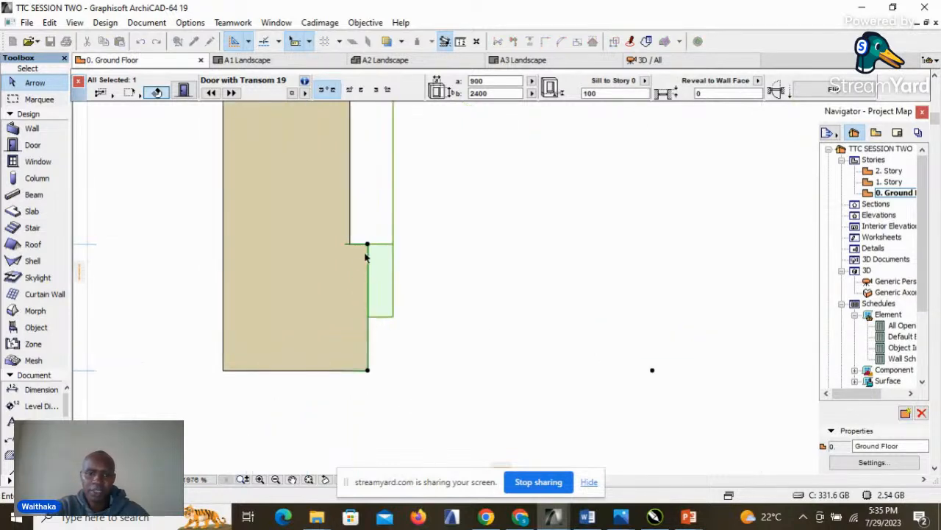
pyautogui.moveTo(367, 246); pyautogui.dragTo(349, 248)
pyautogui.scroll(-2, 334, 265)
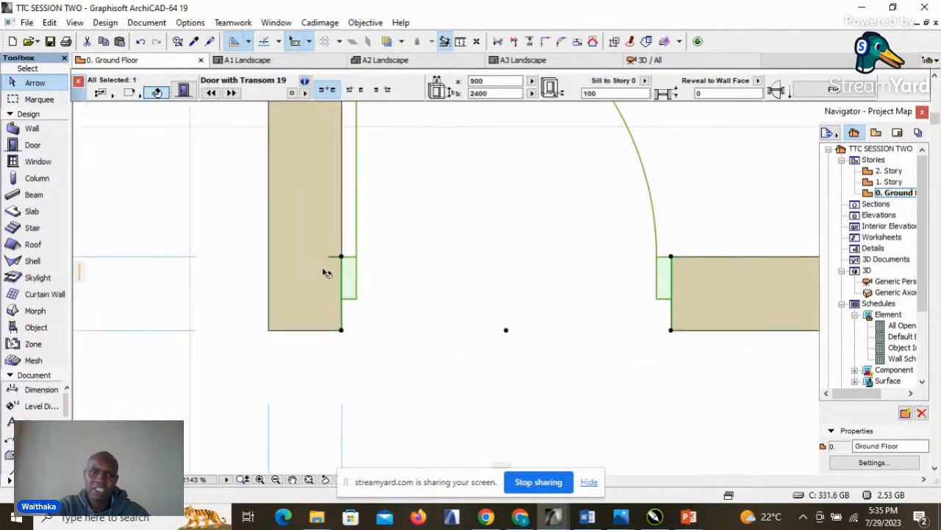
pyautogui.scroll(-5, 306, 324)
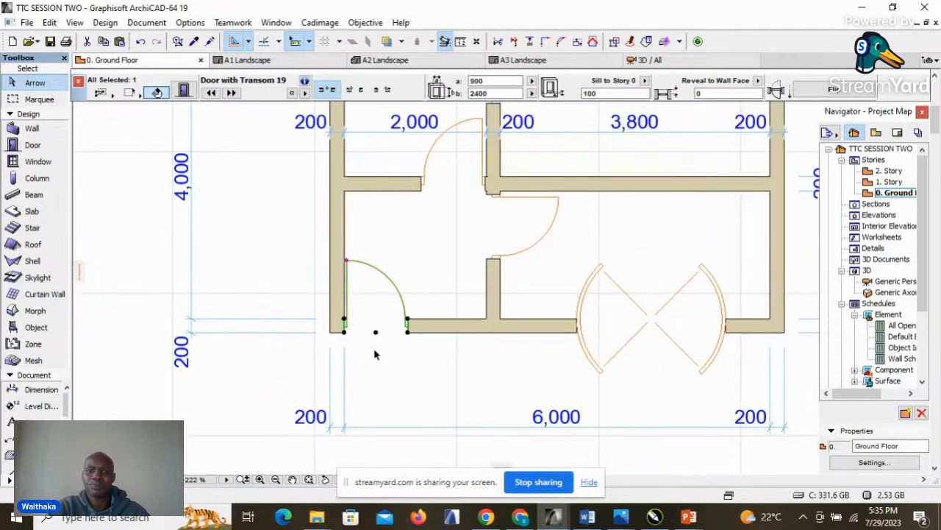
# Step: Move the lower-left hinged door 200 mm to the right along the outer wall, away from the corner, and deselect it
pyautogui.scroll(3, 401, 323)
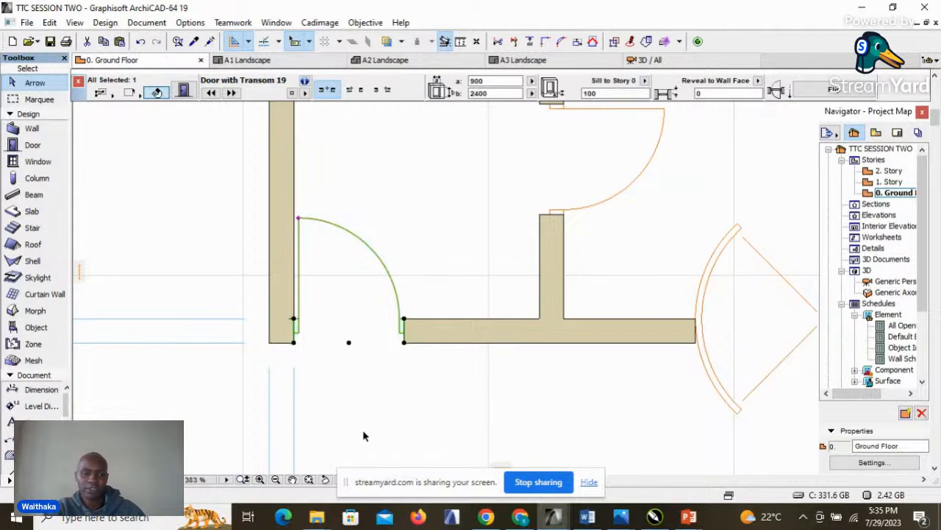
pyautogui.click(393, 403)
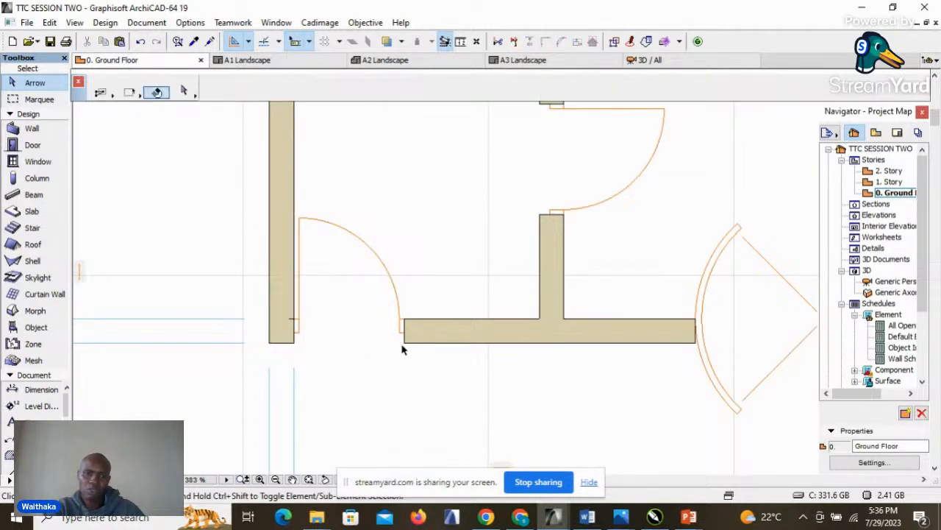
pyautogui.click(300, 223)
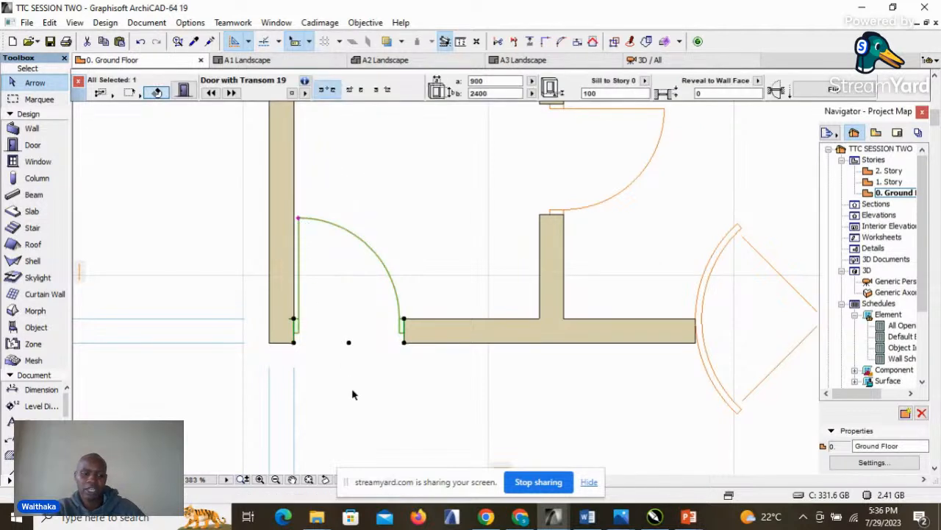
pyautogui.hotkey('ctrl', 'd')
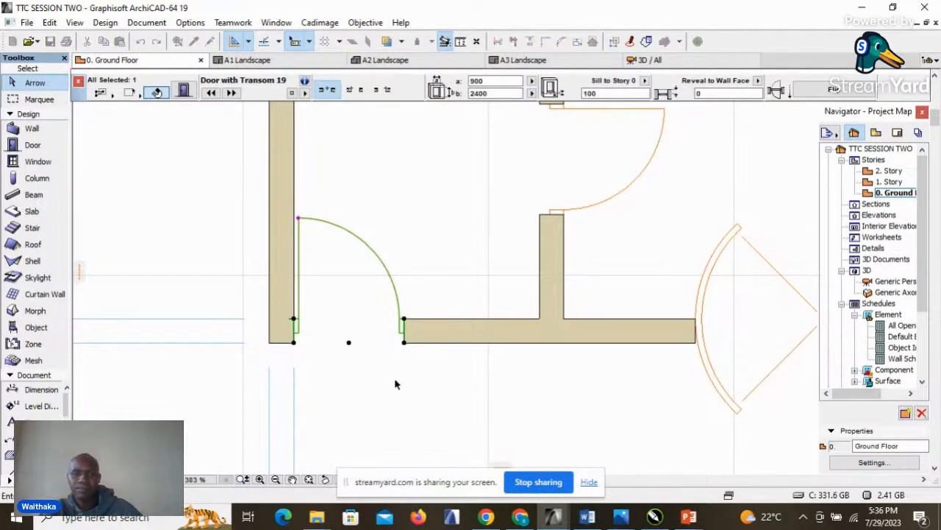
pyautogui.click(294, 336)
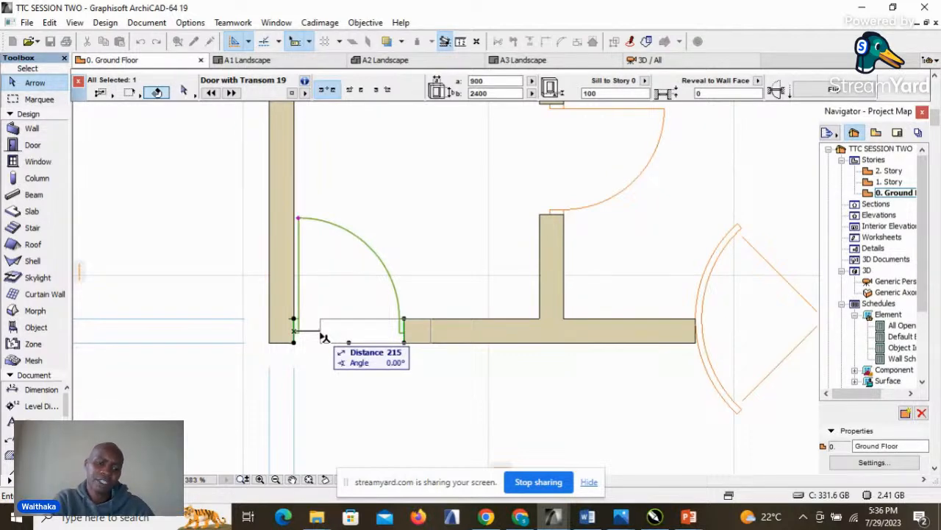
pyautogui.press('Tab')
pyautogui.write('2')
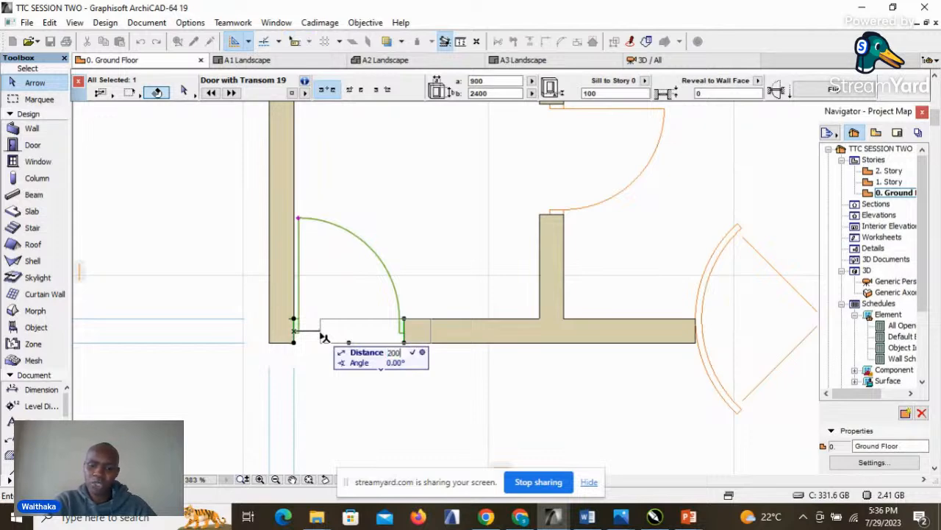
pyautogui.press('Return')
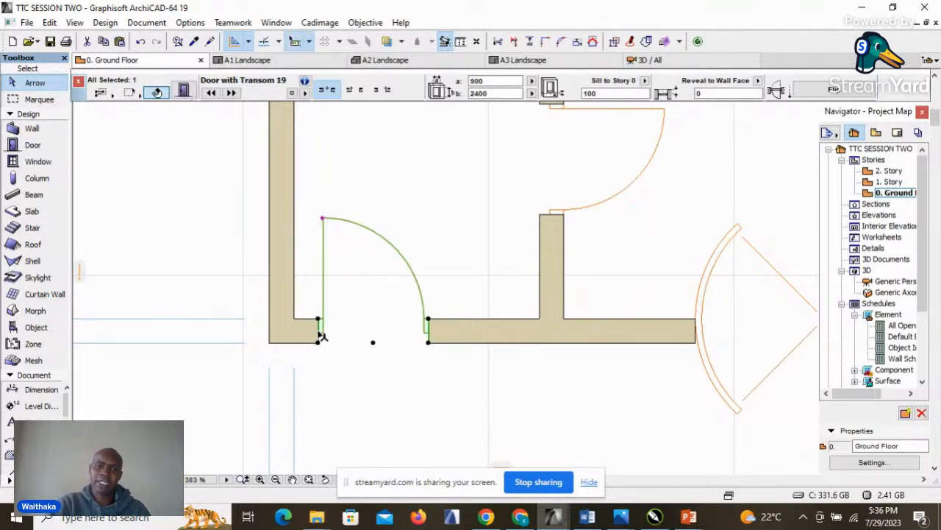
pyautogui.click(362, 372)
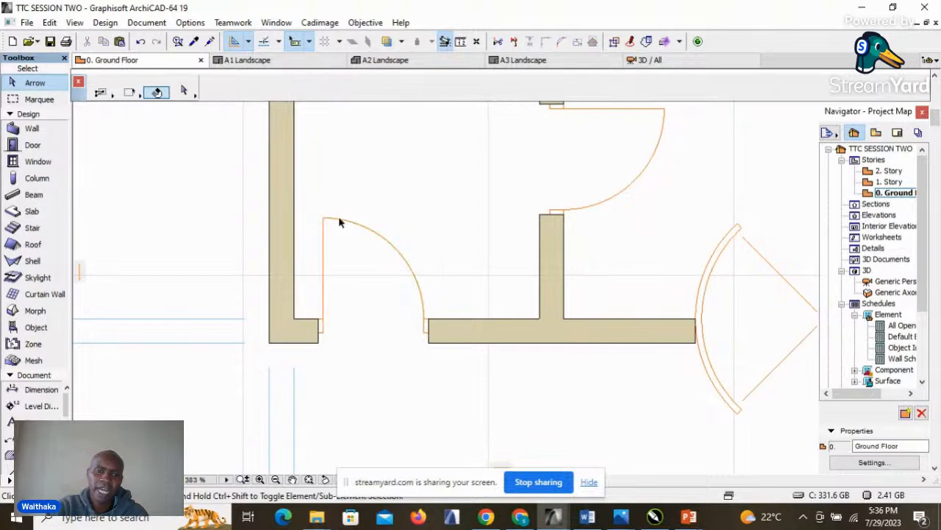
# Step: Add a dimension chain below the lower wall across the left outer wall, both edges of the hinged door opening and the partition
pyautogui.scroll(-4, 402, 235)
pyautogui.scroll(3, 327, 315)
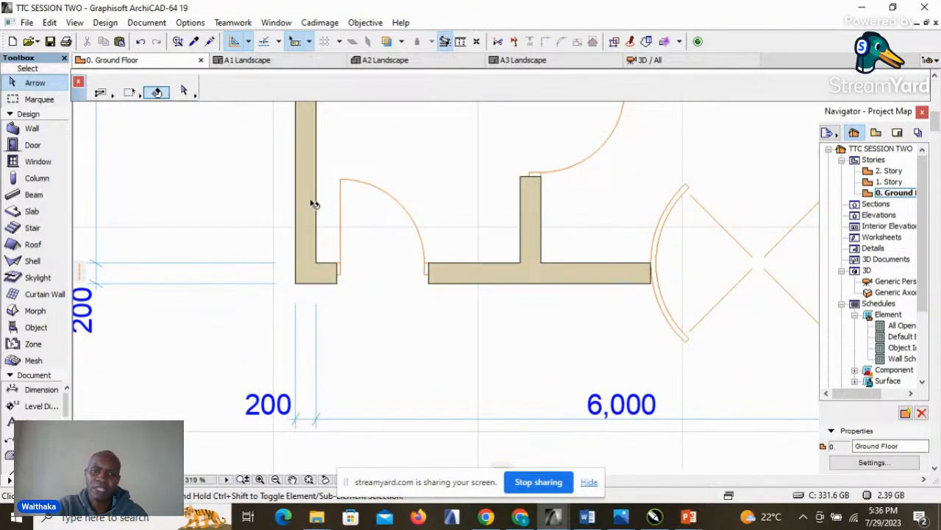
pyautogui.click(41, 390)
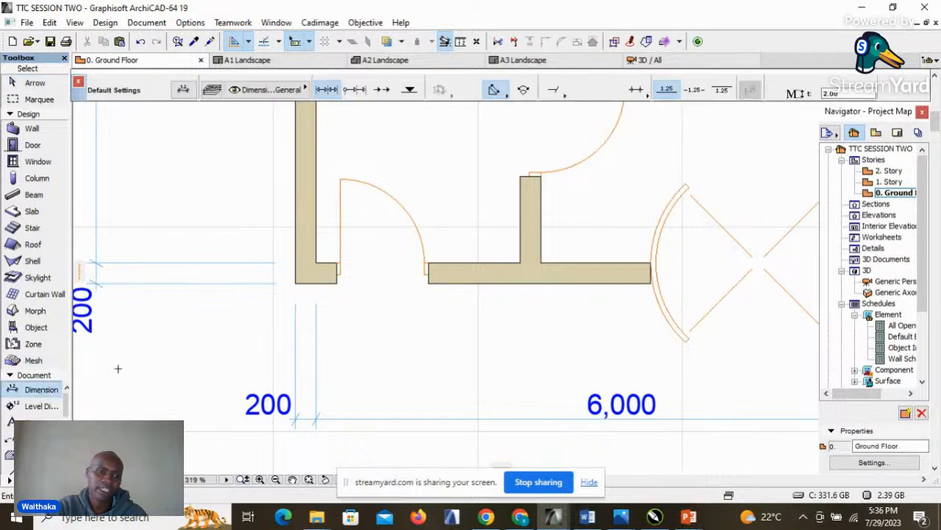
pyautogui.click(315, 209)
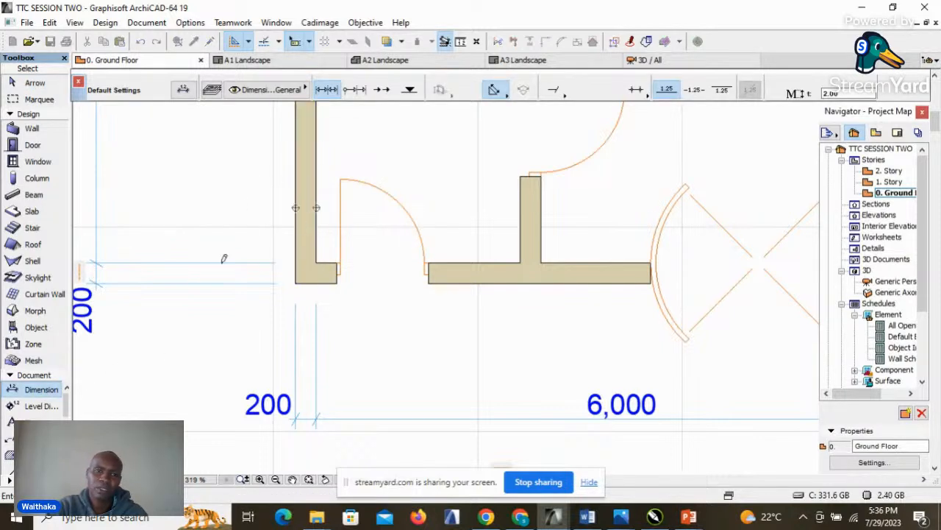
pyautogui.scroll(3, 342, 292)
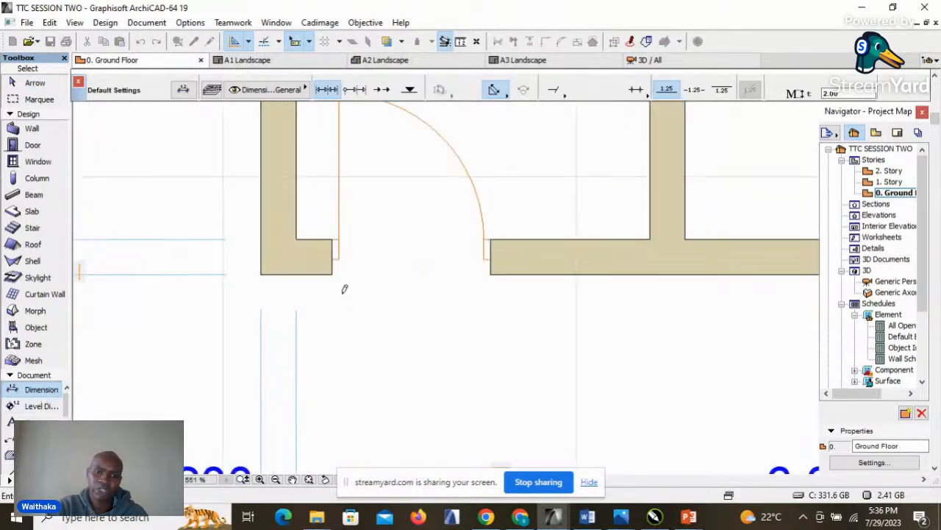
pyautogui.click(332, 275)
pyautogui.click(490, 274)
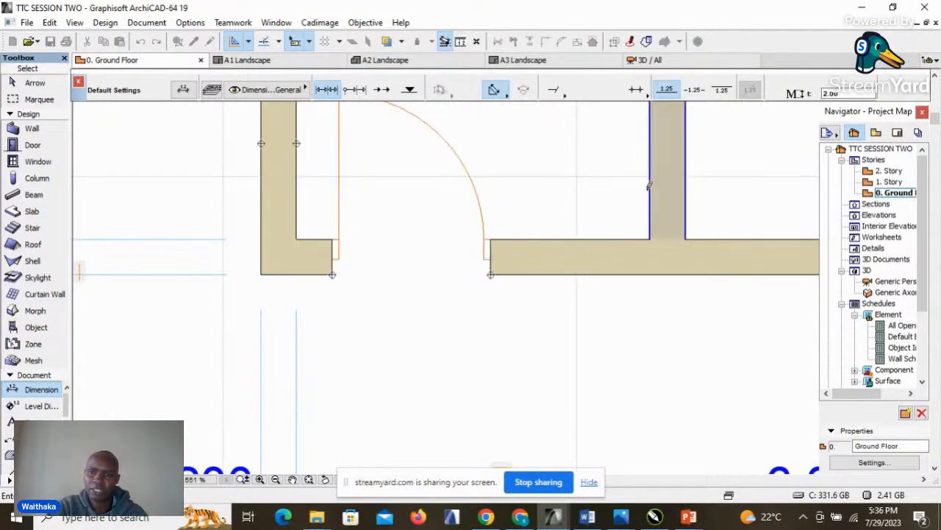
pyautogui.scroll(-3, 545, 210)
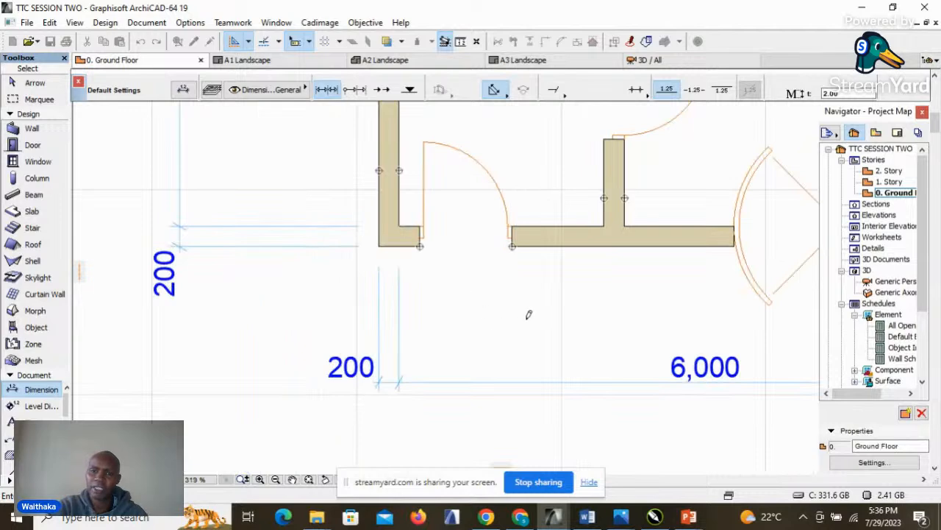
pyautogui.doubleClick(495, 295)
pyautogui.click(505, 335)
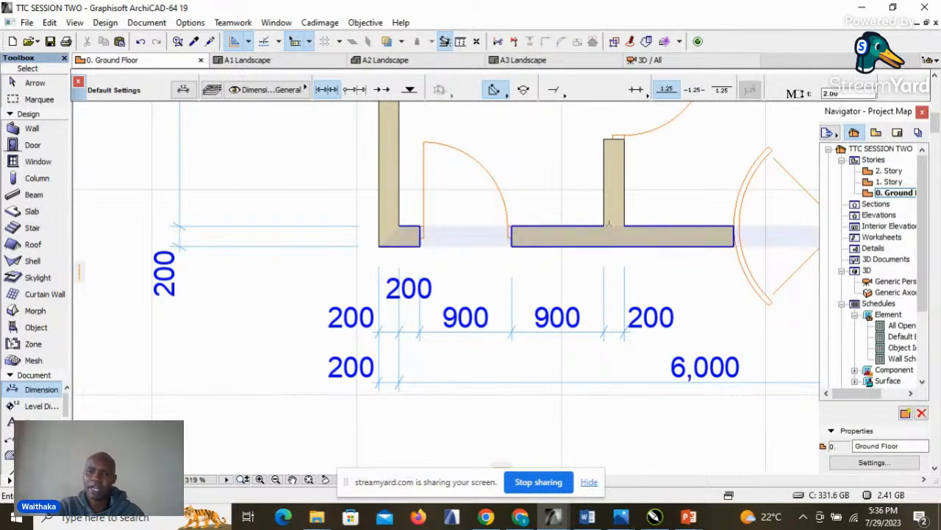
pyautogui.scroll(-5, 353, 296)
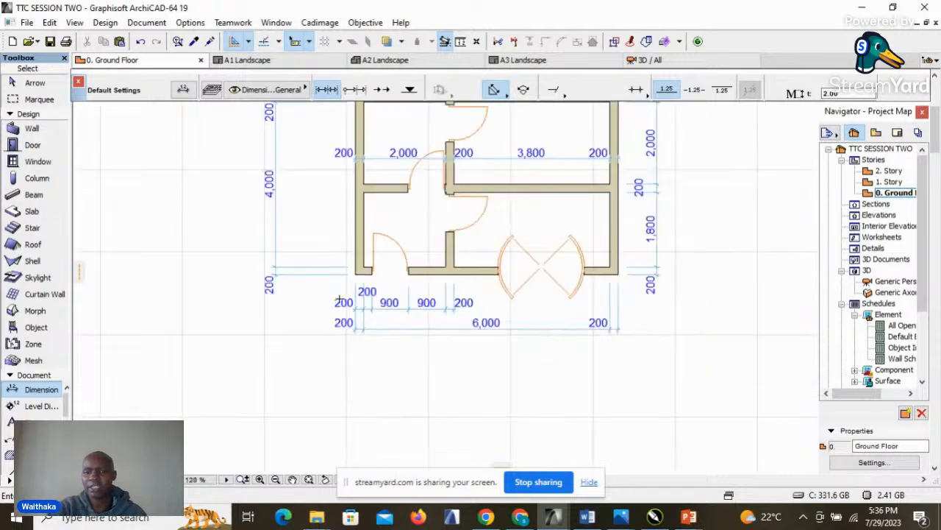
pyautogui.scroll(4, 399, 331)
pyautogui.scroll(-1, 371, 343)
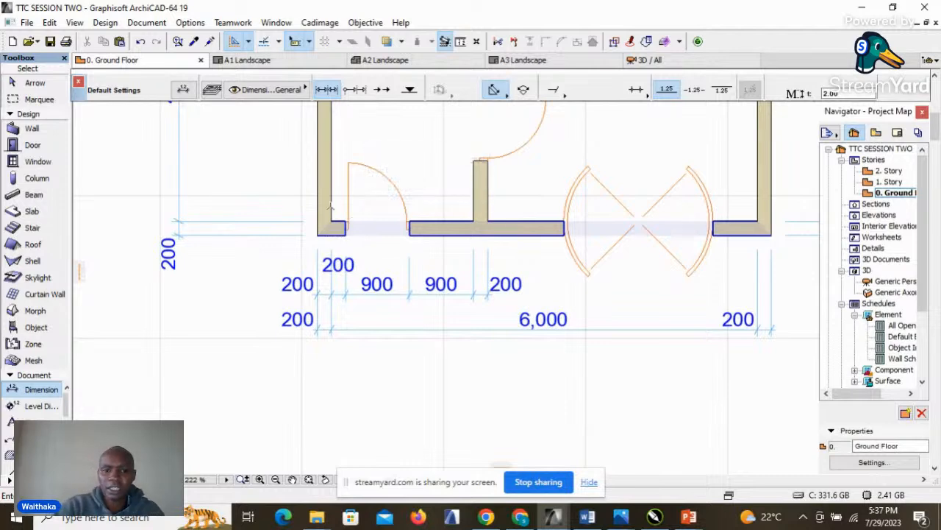
pyautogui.scroll(-5, 414, 254)
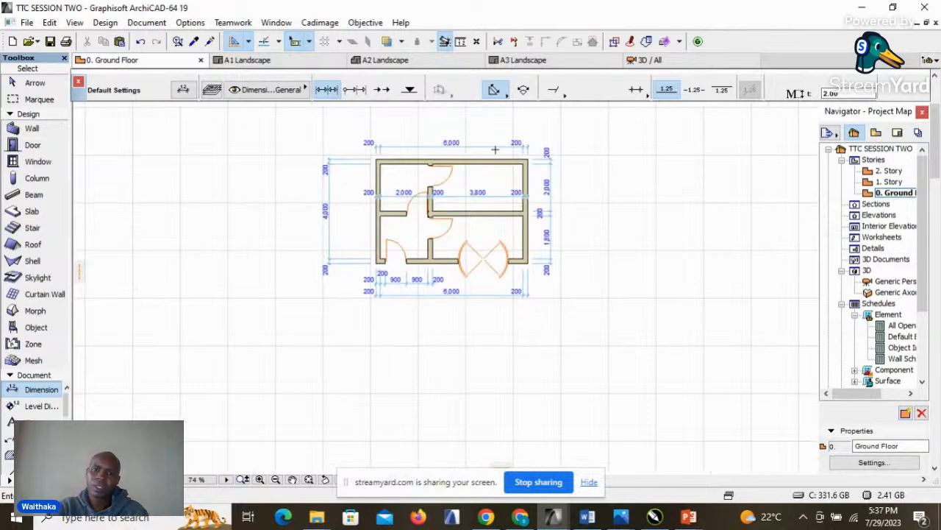
pyautogui.scroll(3, 495, 151)
pyautogui.scroll(-2, 527, 313)
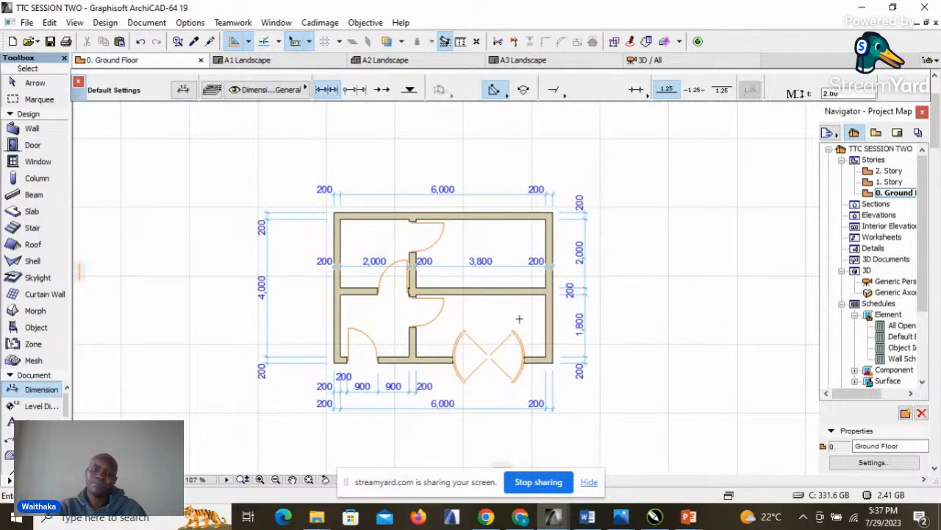
pyautogui.scroll(1, 515, 318)
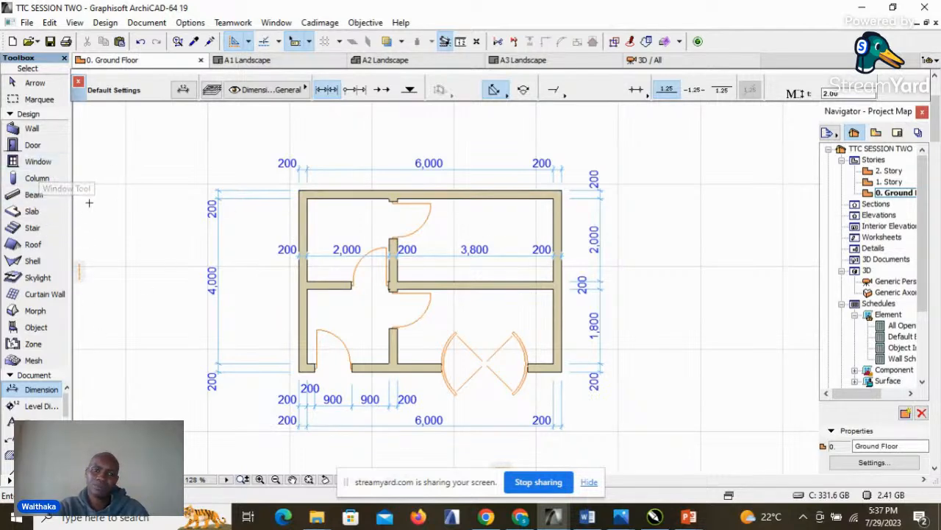
# Step: Open the default window settings and browse the library's window categories from Bay and Bow Windows through Storefronts
pyautogui.click(35, 163)
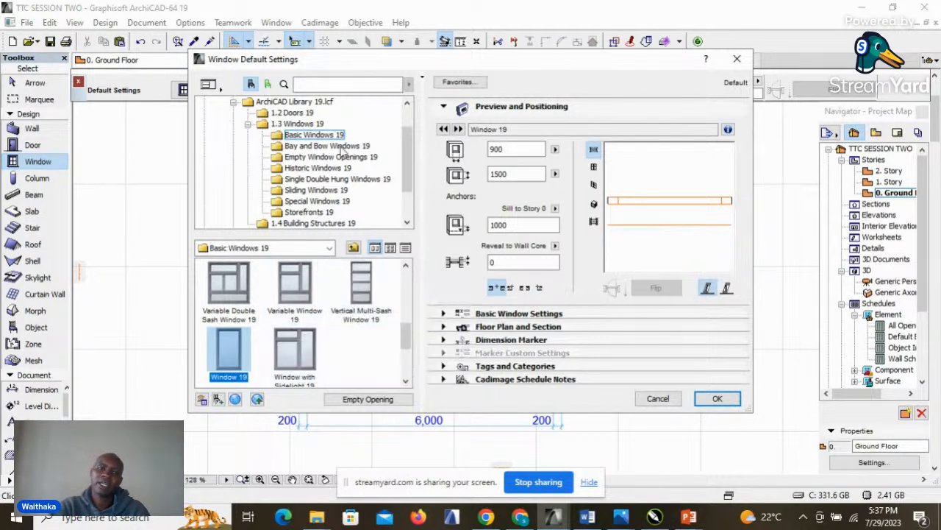
pyautogui.click(304, 147)
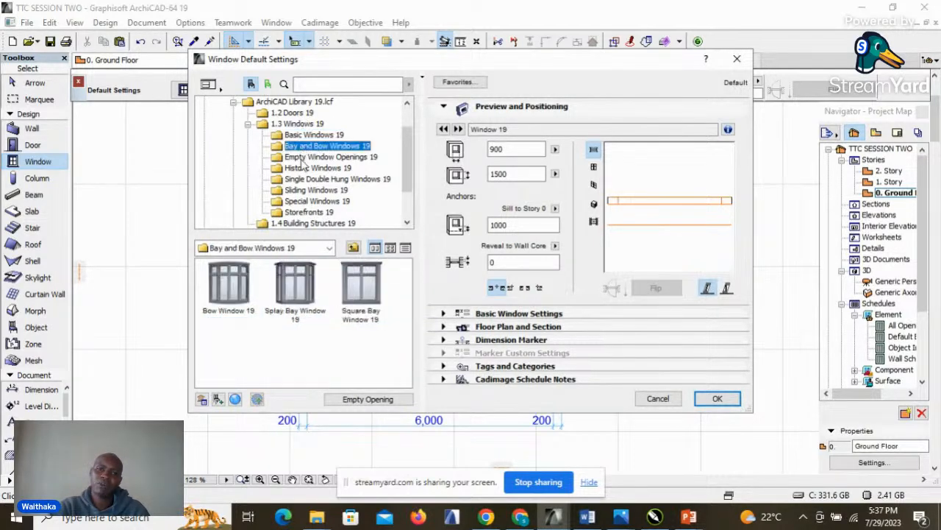
pyautogui.click(304, 157)
pyautogui.click(305, 168)
pyautogui.click(306, 179)
pyautogui.click(308, 190)
pyautogui.click(308, 201)
pyautogui.click(311, 211)
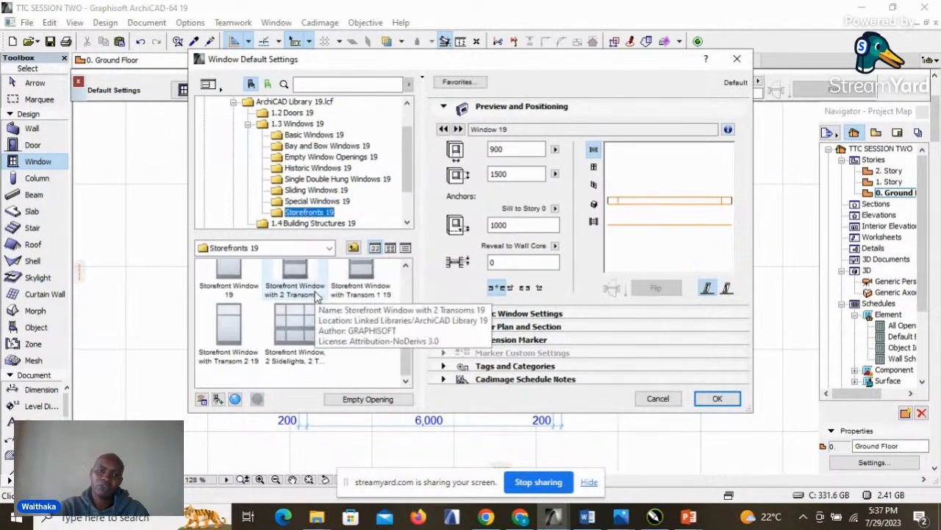
# Step: Choose Triple Window with Middle Transom from Basic Windows and set its width to 2500 and its sill height to 900
pyautogui.click(312, 135)
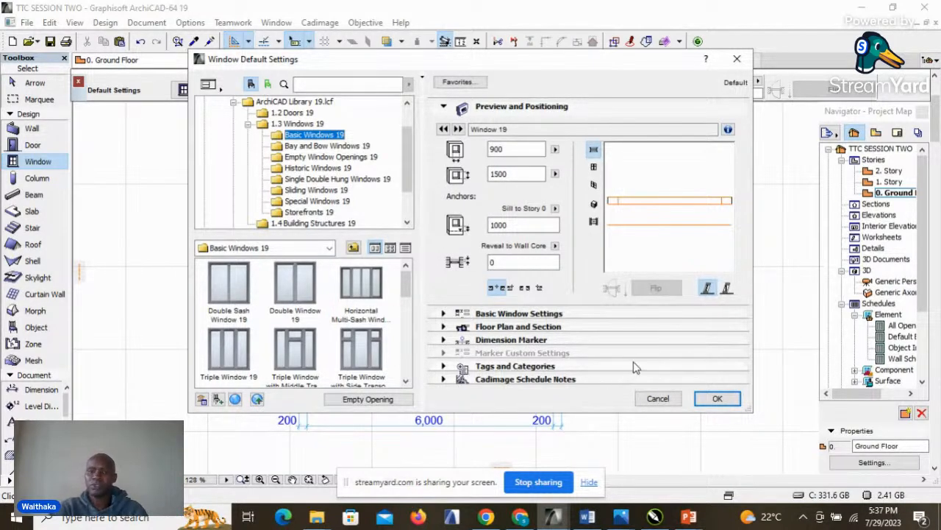
pyautogui.click(299, 351)
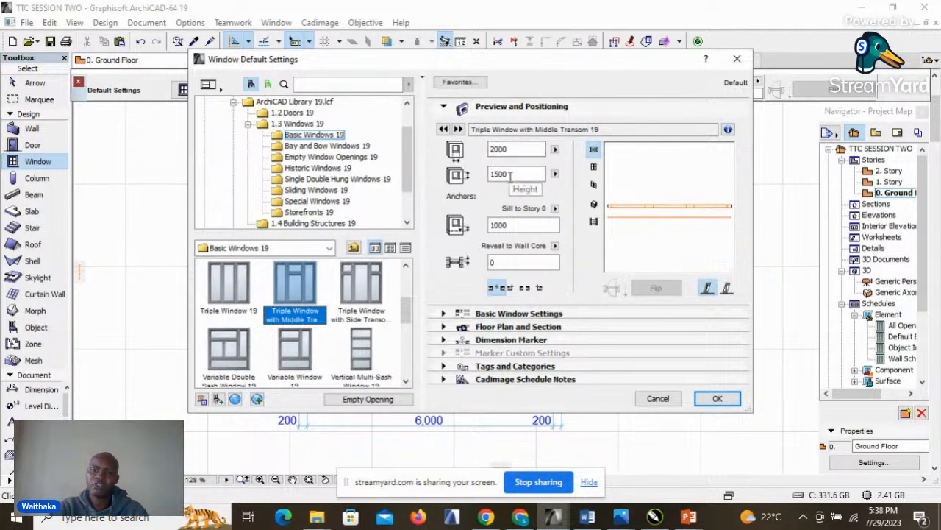
pyautogui.doubleClick(514, 148)
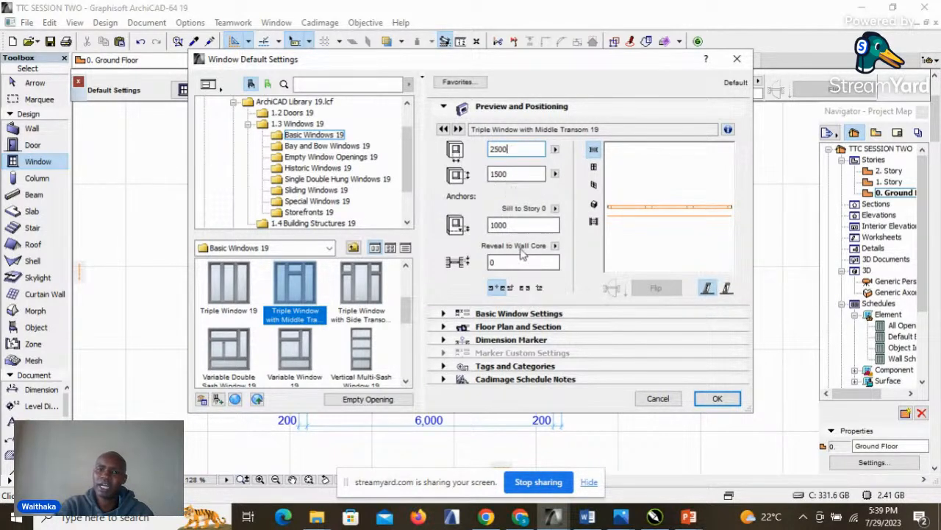
pyautogui.moveTo(515, 224); pyautogui.dragTo(491, 233)
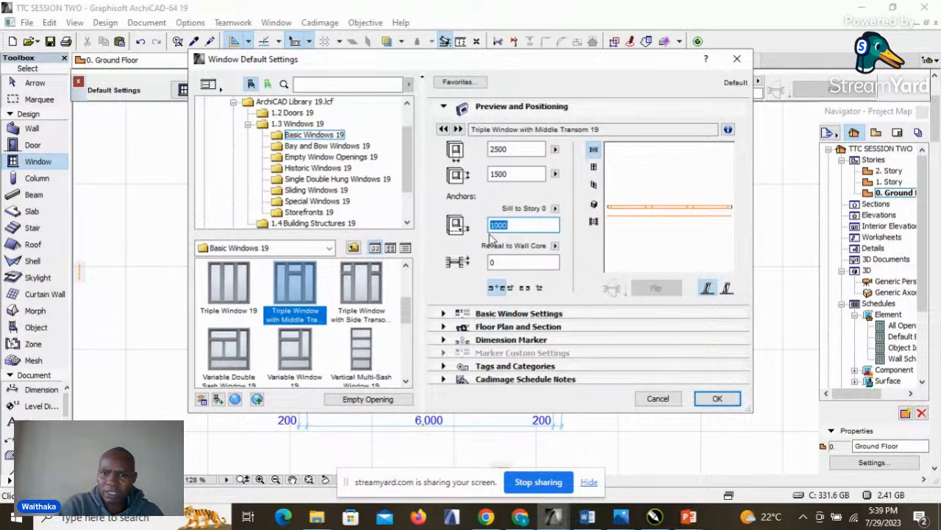
pyautogui.write('90')
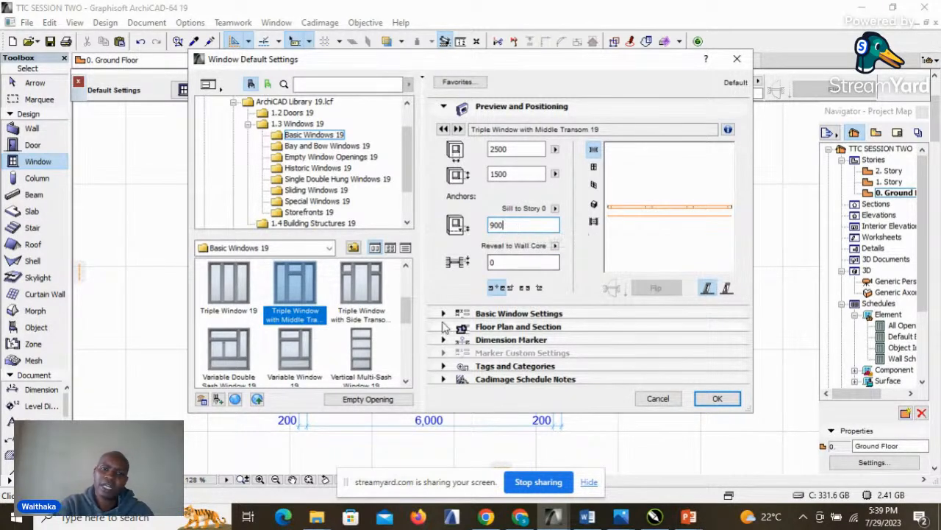
# Step: Go through the window's opening, frame and sash settings and set the sash type to Editable Grid
pyautogui.click(515, 314)
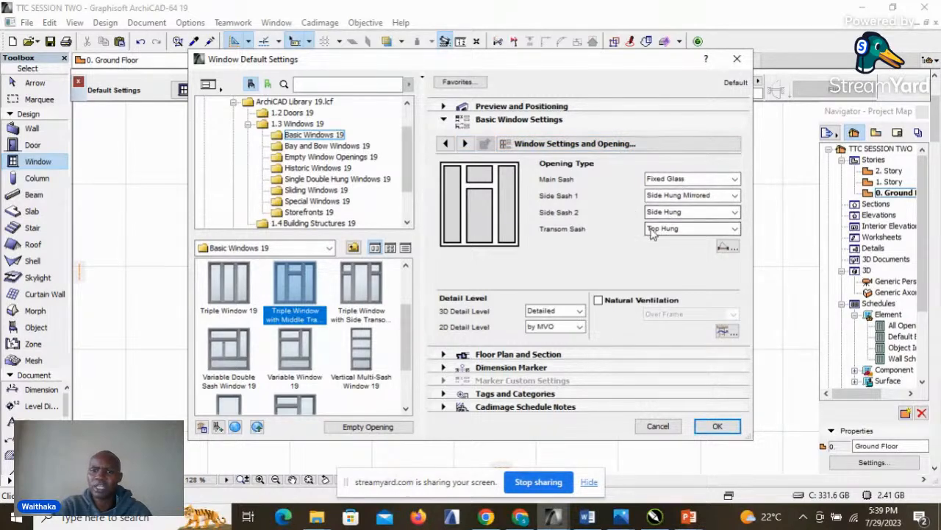
pyautogui.click(465, 144)
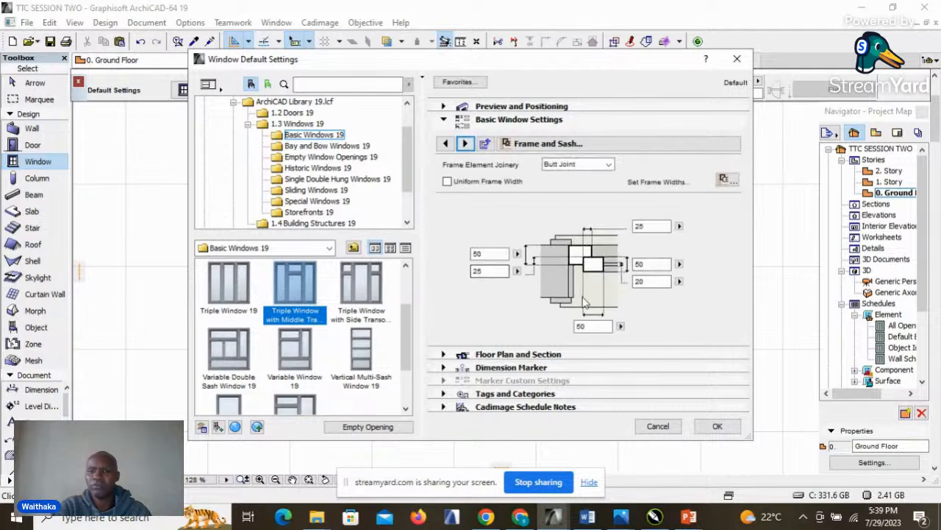
pyautogui.click(464, 144)
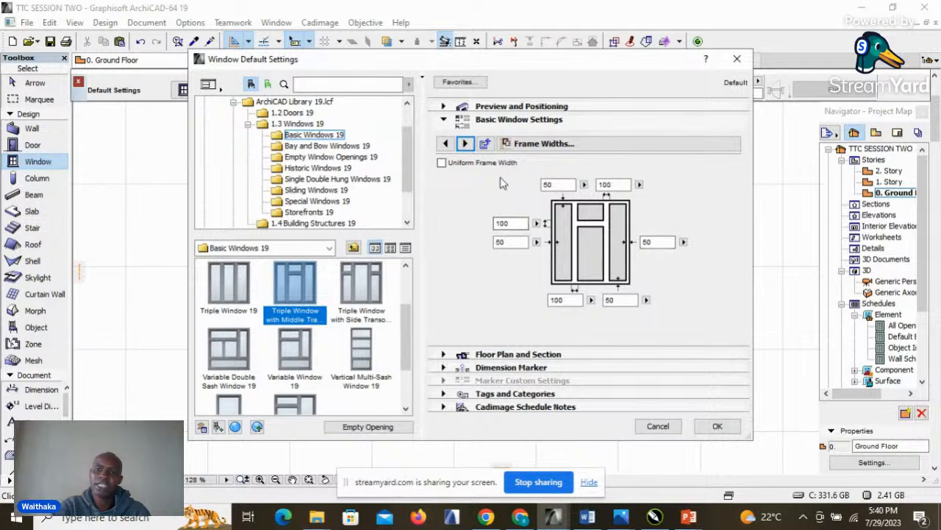
pyautogui.click(465, 145)
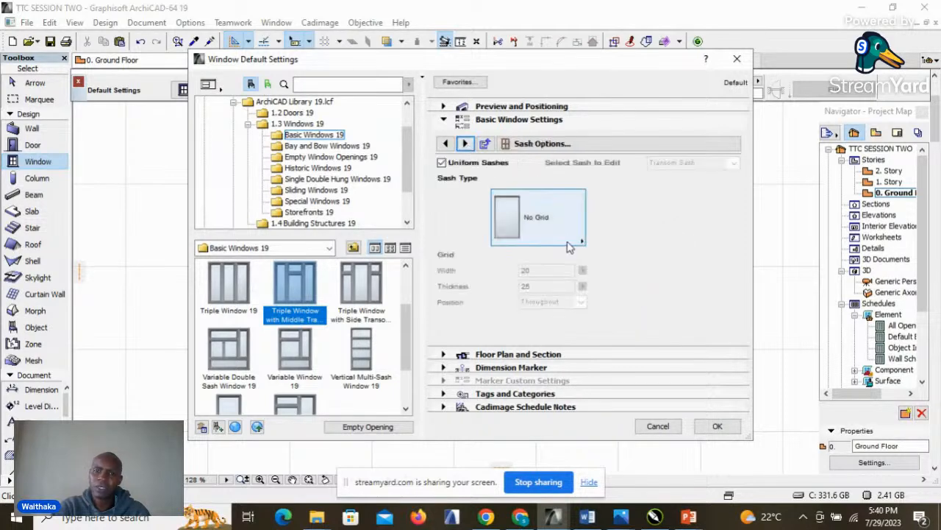
pyautogui.click(578, 242)
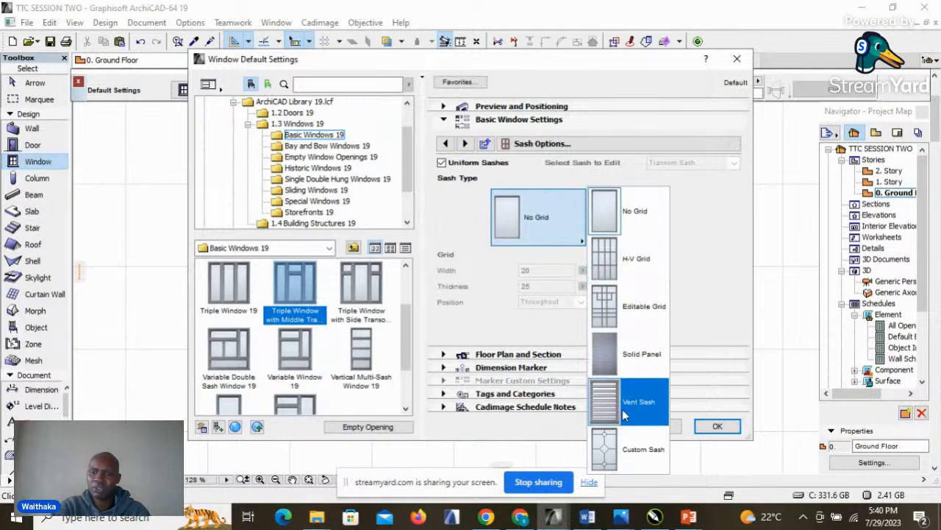
pyautogui.click(602, 299)
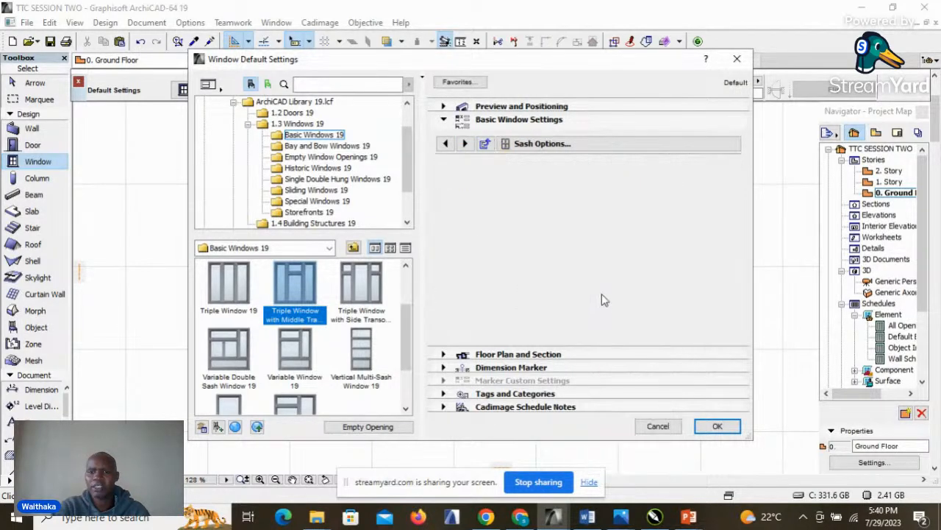
# Step: Examine the window's natural ventilation, opening line and model attribute settings, including its surfaces and 3D pens
pyautogui.click(465, 143)
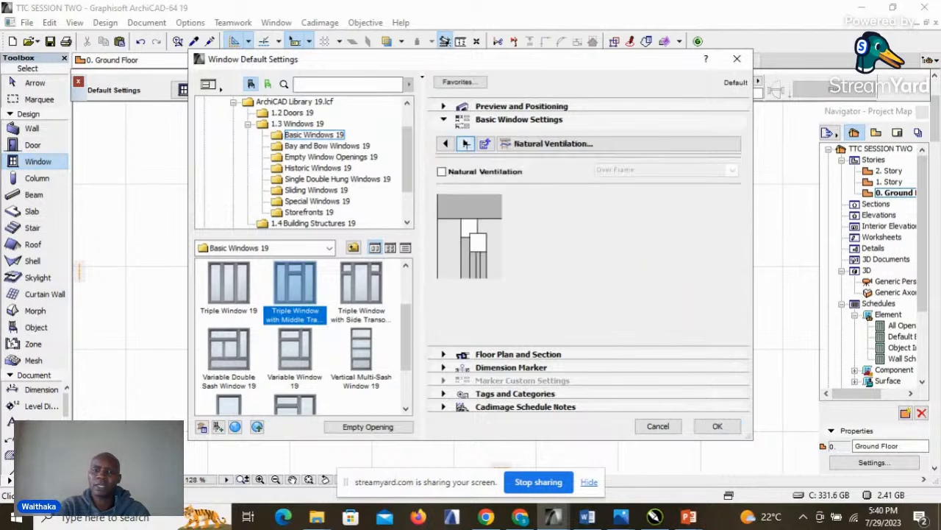
pyautogui.click(465, 144)
pyautogui.click(465, 144)
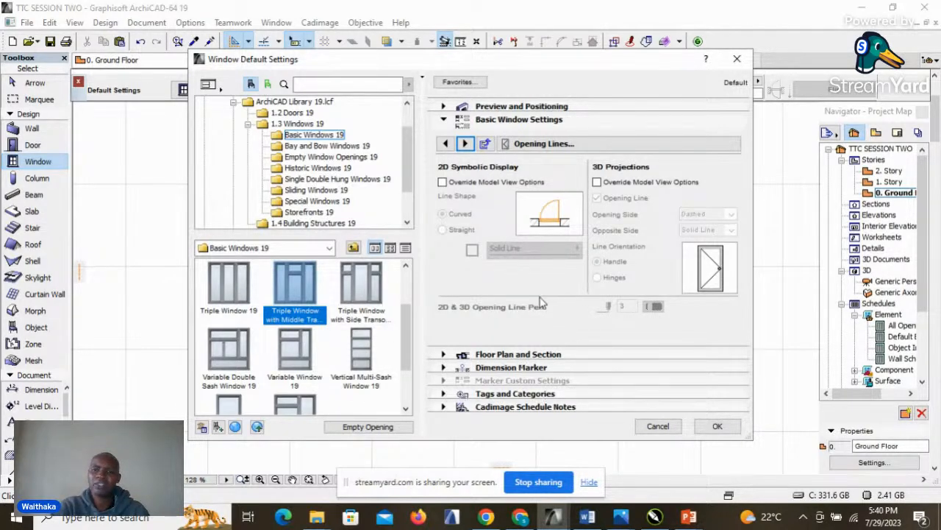
pyautogui.click(466, 143)
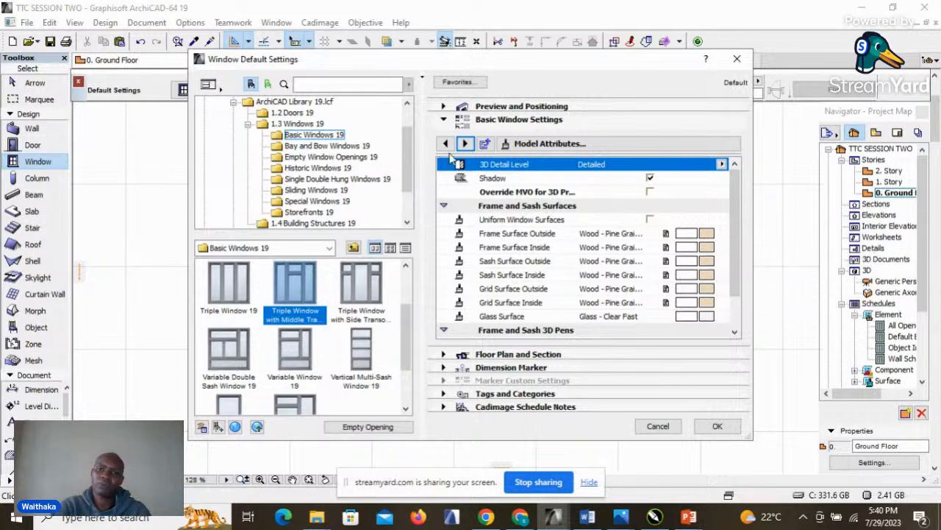
pyautogui.scroll(-1, 544, 268)
pyautogui.scroll(1, 548, 290)
pyautogui.scroll(-1, 589, 298)
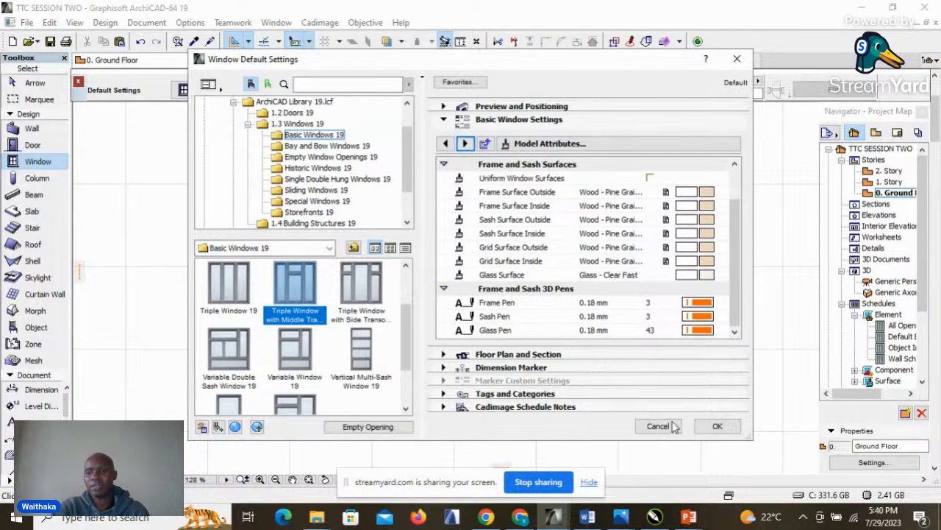
# Step: Accept the window settings and place the 2500 mm wide window in the upper outer wall of the upper-right room, oriented outward
pyautogui.click(716, 426)
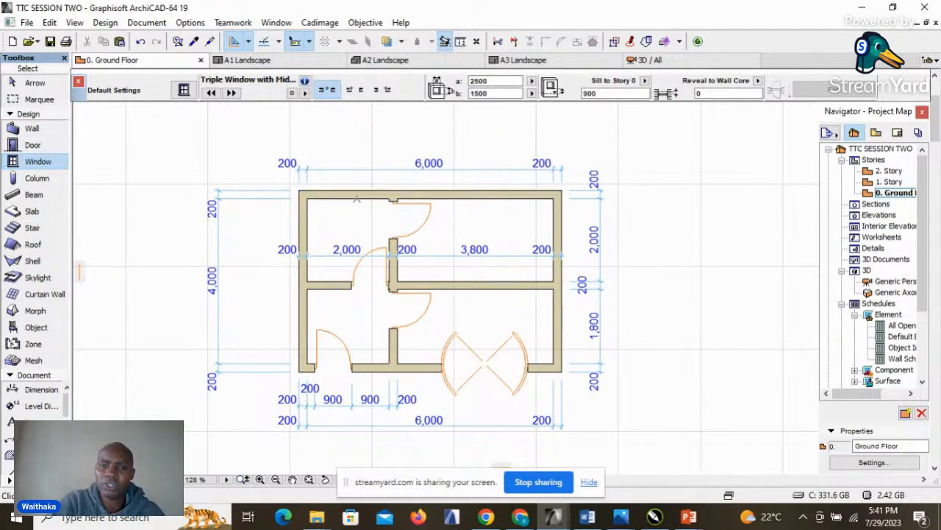
pyautogui.click(479, 192)
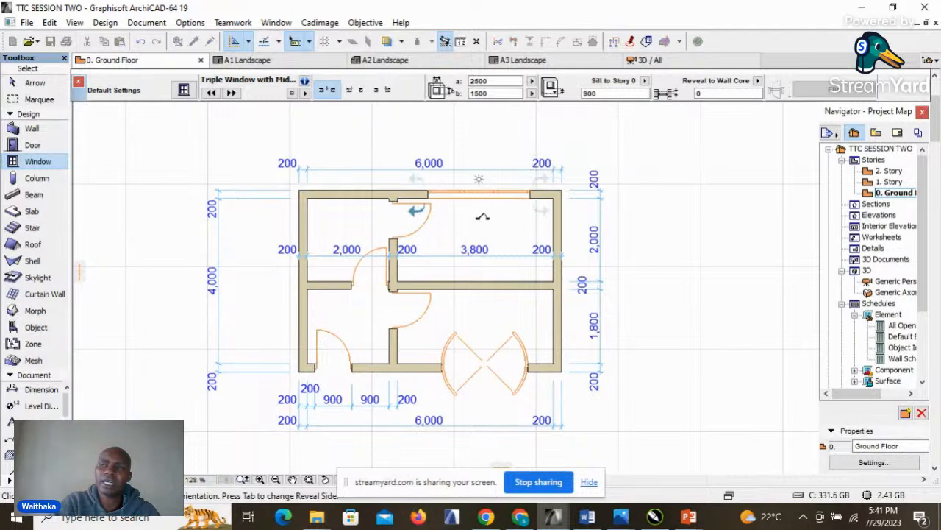
pyautogui.click(471, 154)
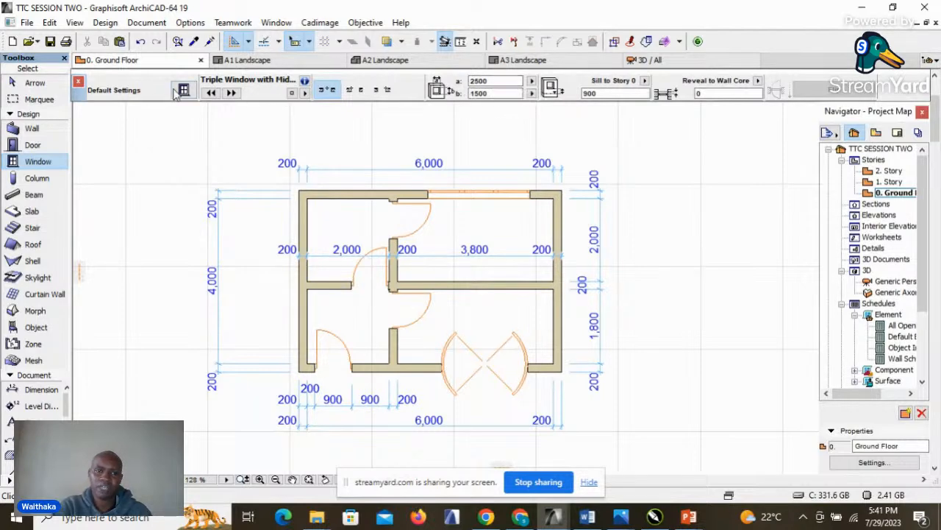
# Step: Set the window width to 1500 and place the window in the left outer wall of the upper-left room
pyautogui.click(505, 81)
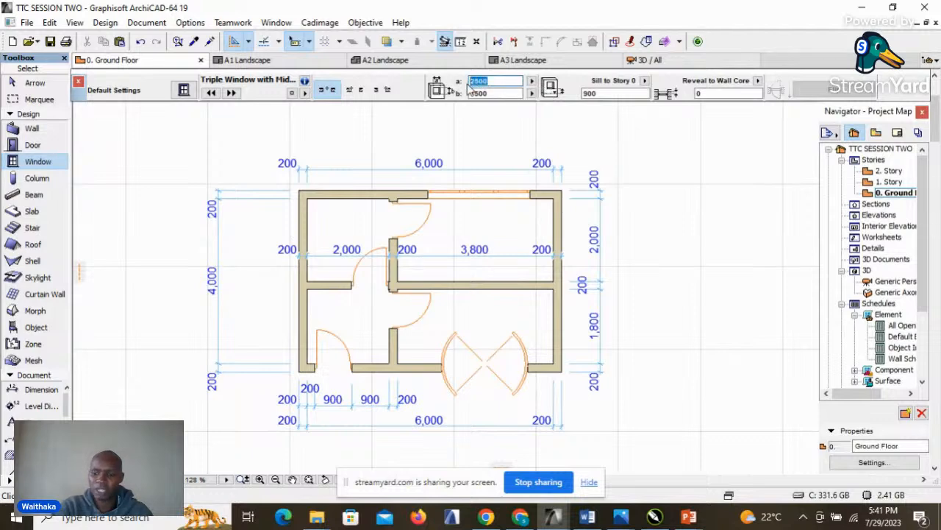
pyautogui.write('1')
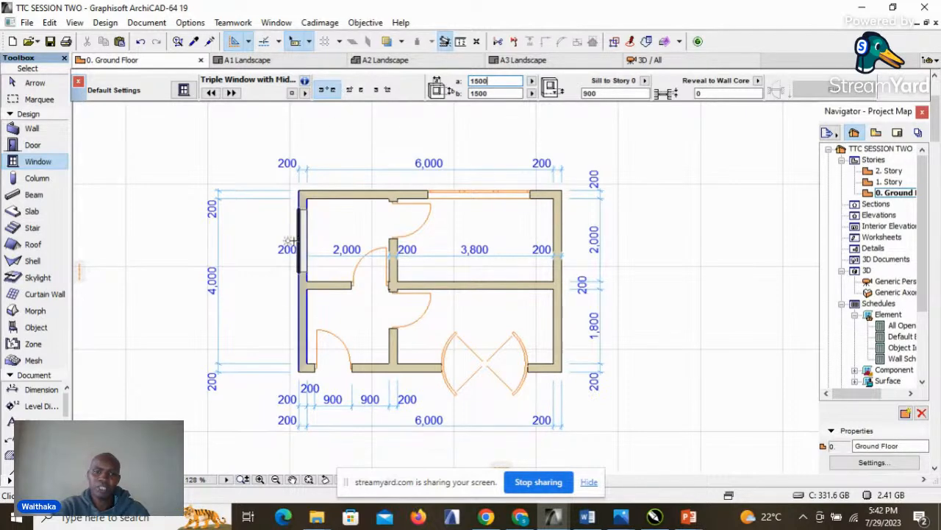
pyautogui.click(291, 237)
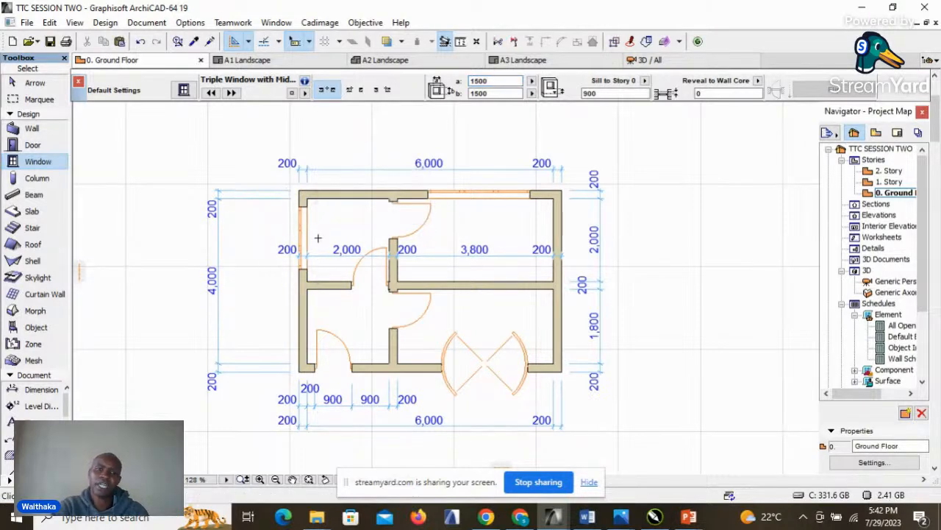
# Step: Place a 1500 mm wide window in the right outer wall of the lower-right room, oriented outward
pyautogui.scroll(3, 318, 237)
pyautogui.scroll(-2, 422, 235)
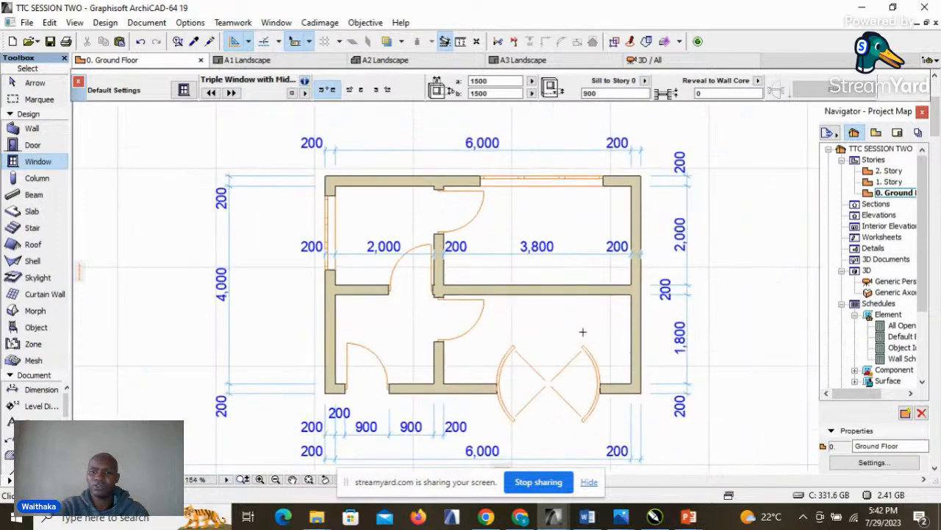
pyautogui.scroll(4, 657, 354)
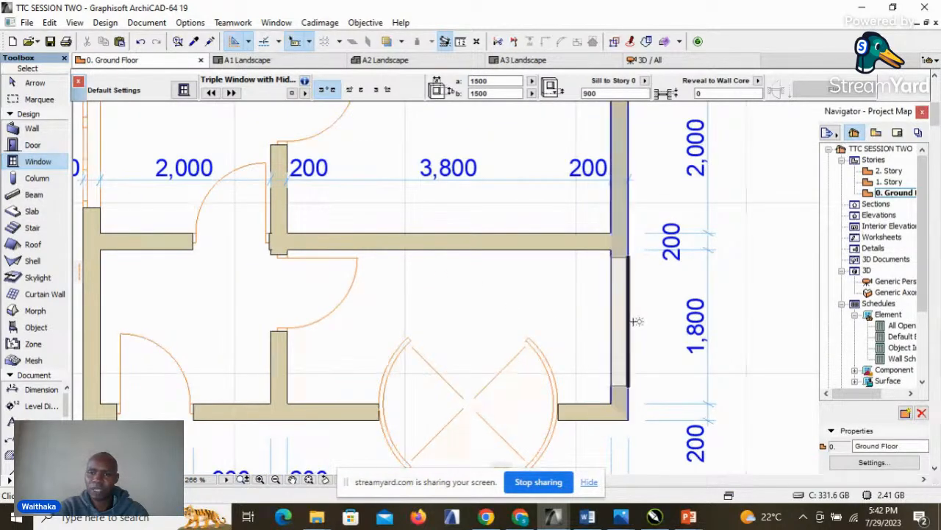
pyautogui.click(637, 322)
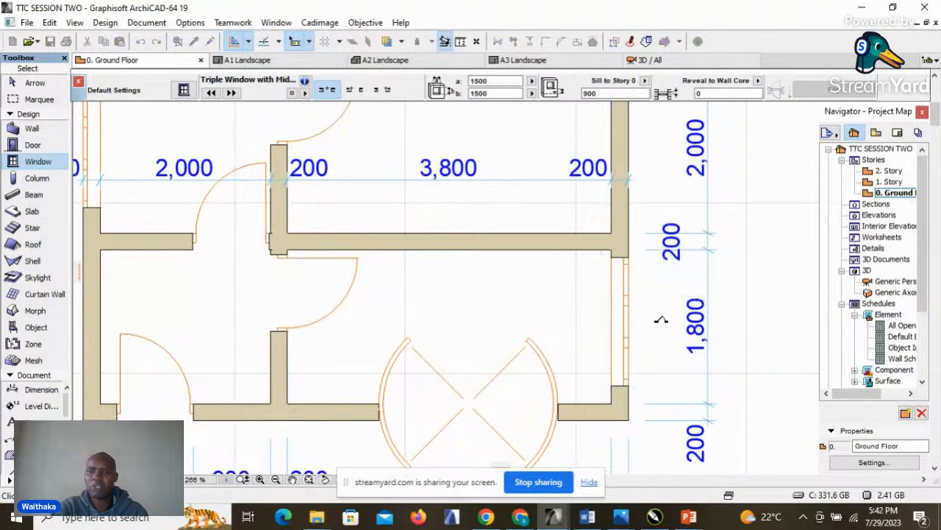
pyautogui.click(655, 322)
pyautogui.scroll(-3, 655, 322)
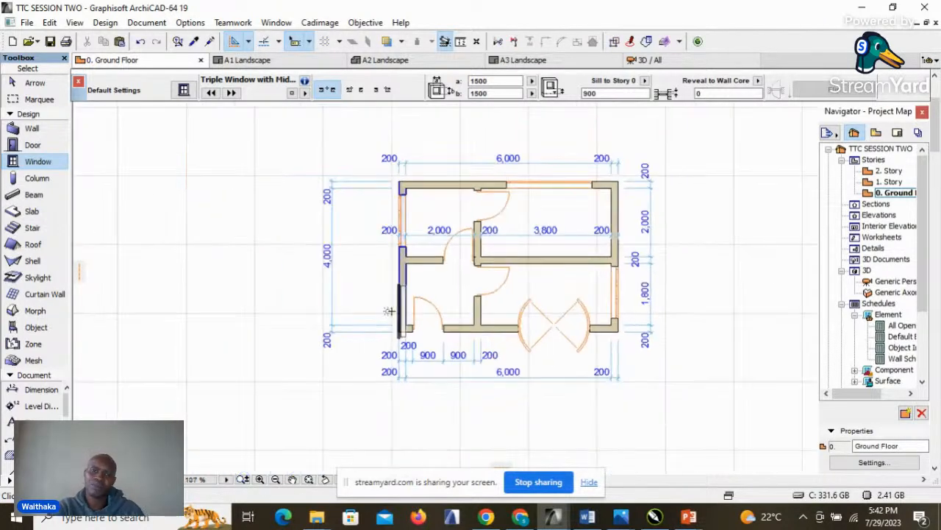
pyautogui.scroll(2, 605, 300)
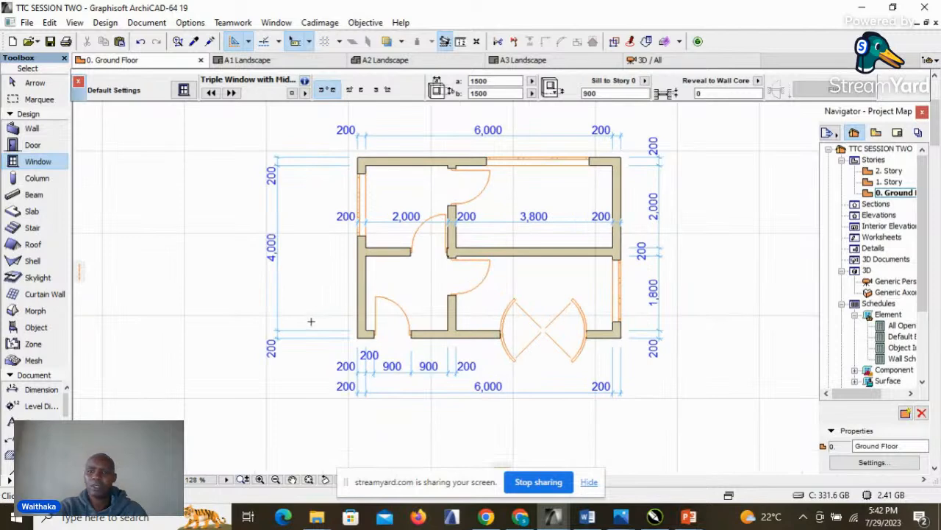
pyautogui.scroll(-1, 214, 303)
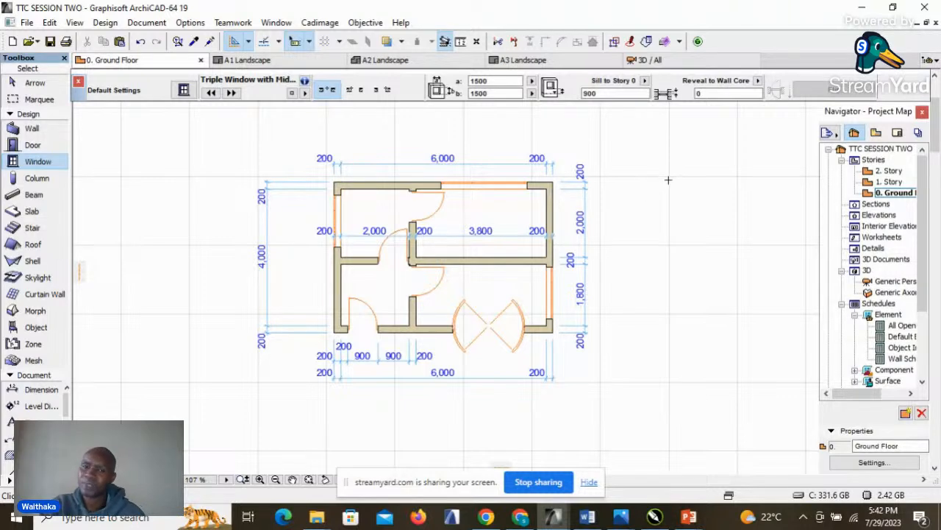
# Step: Select the windows in the upper and right outer walls in turn to compare their sizes
pyautogui.scroll(1, 514, 219)
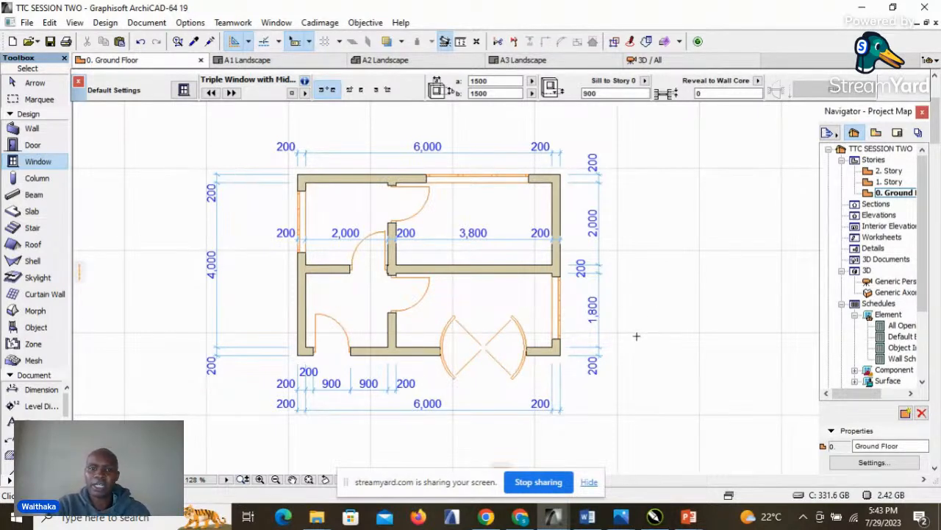
pyautogui.scroll(1, 563, 351)
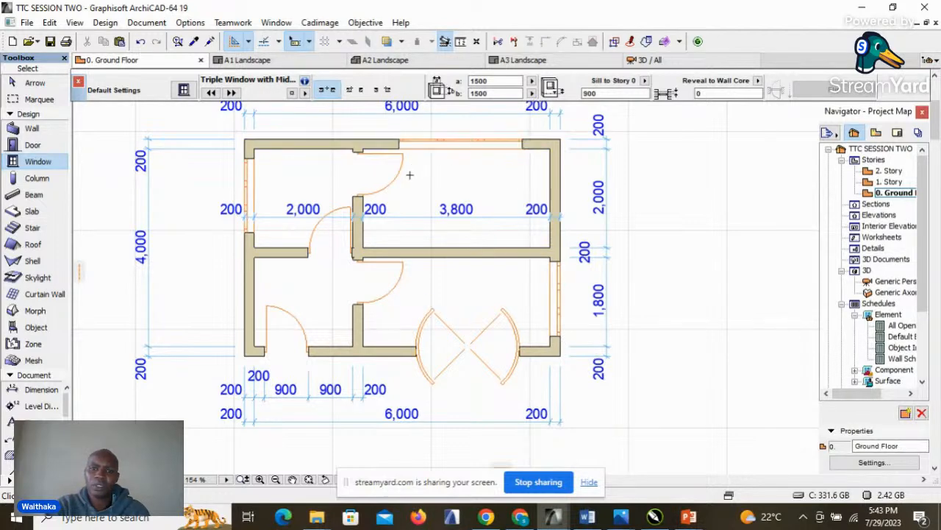
pyautogui.click(34, 83)
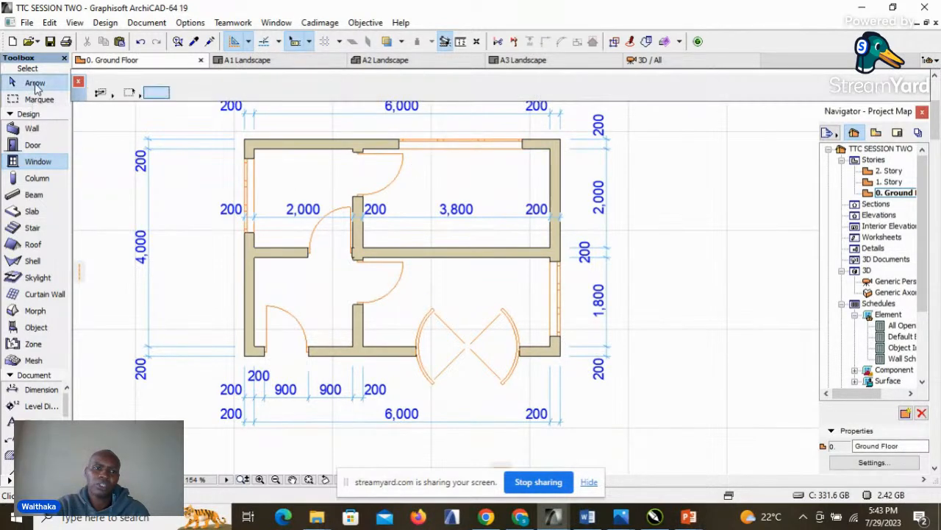
pyautogui.click(408, 145)
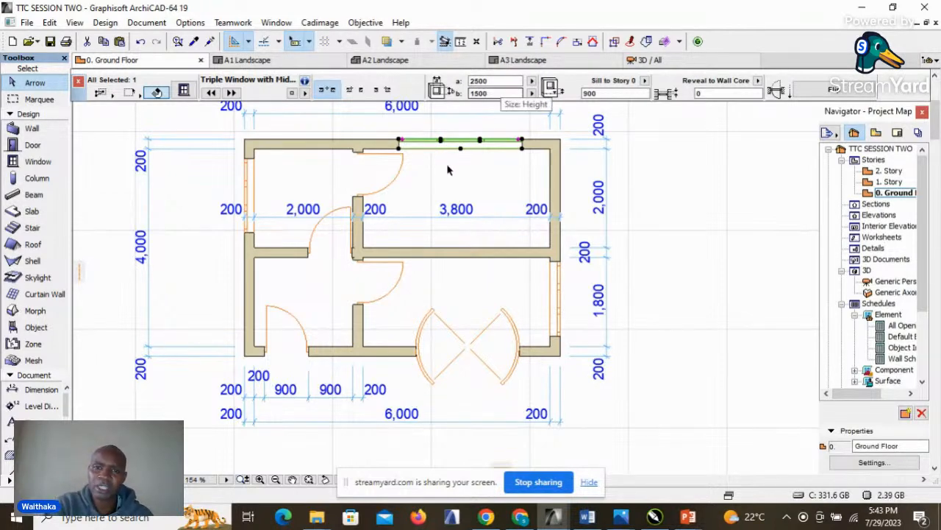
pyautogui.click(684, 218)
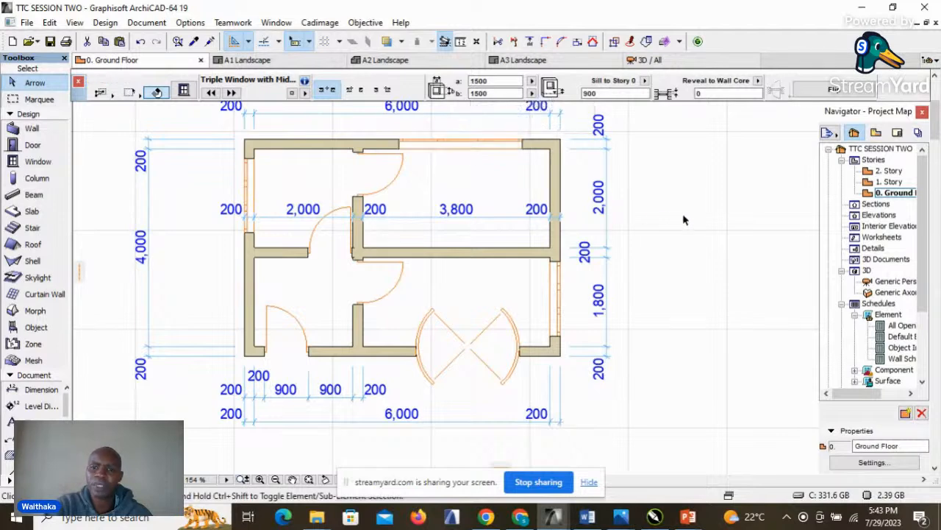
pyautogui.click(558, 294)
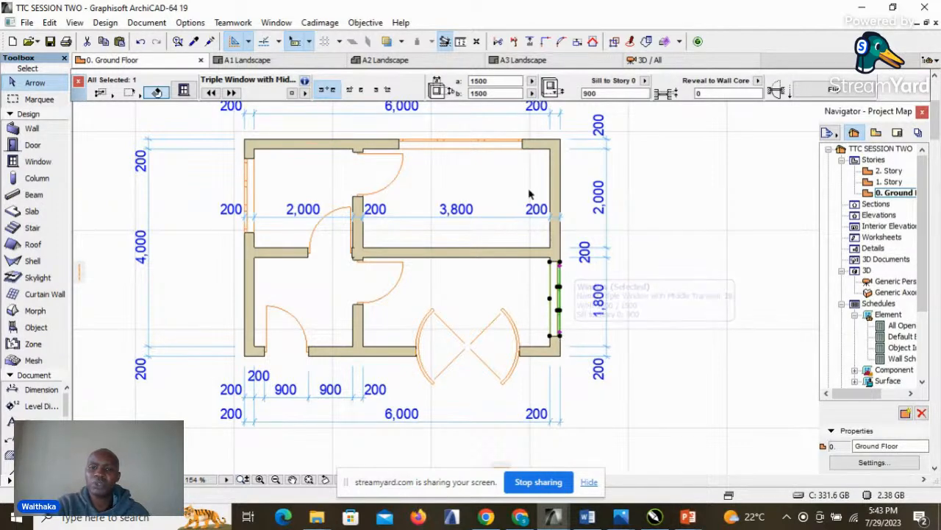
pyautogui.click(523, 147)
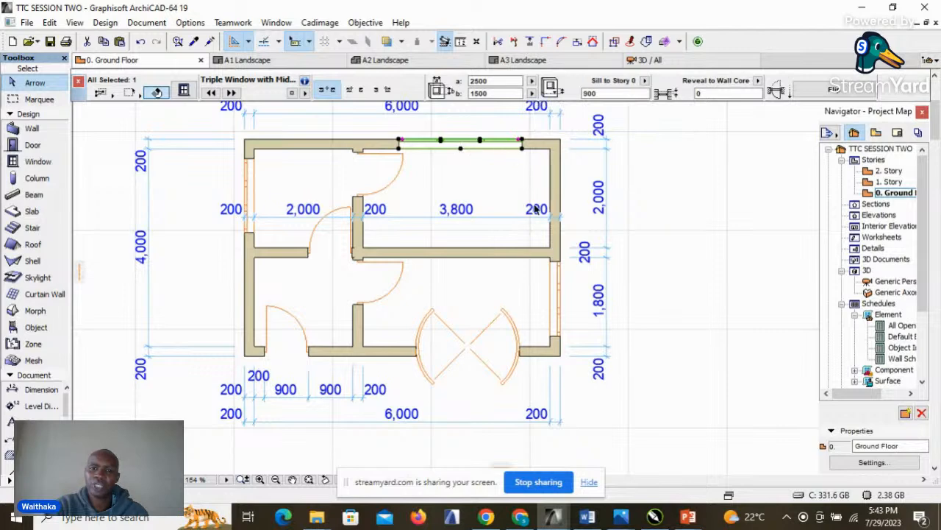
pyautogui.click(557, 293)
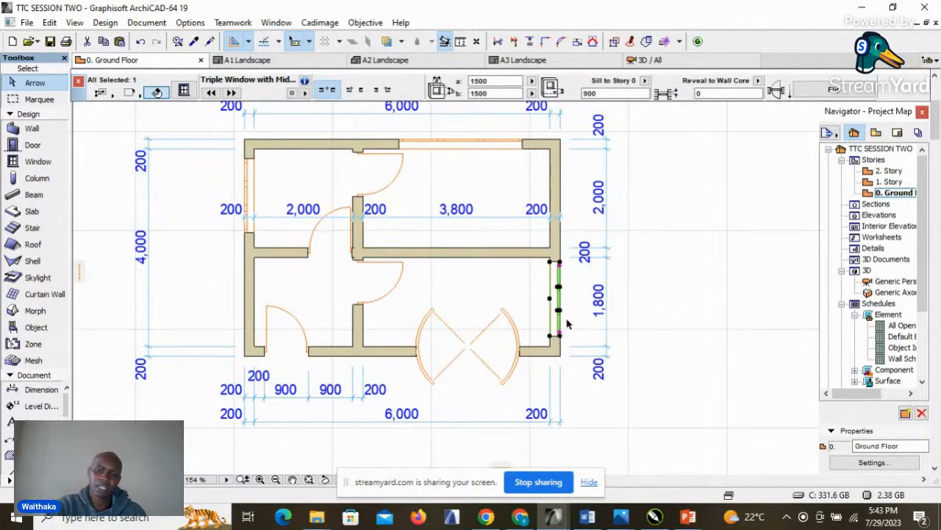
pyautogui.scroll(1, 568, 332)
pyautogui.click(688, 306)
pyautogui.scroll(-1, 500, 341)
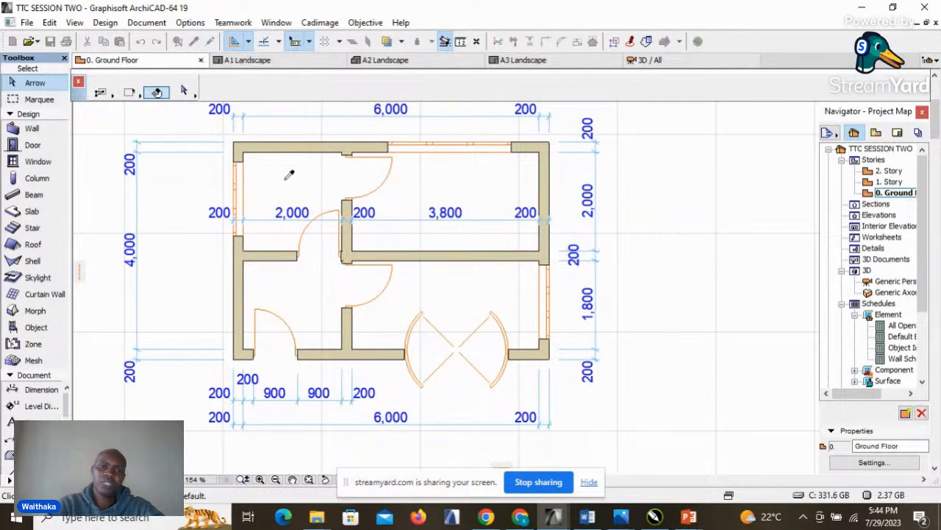
# Step: Try copying the settings of the 1500 mm wide window in the right outer wall to the upper-wall window
pyautogui.keyDown('alt'); pyautogui.click(551, 332); pyautogui.keyUp('alt')
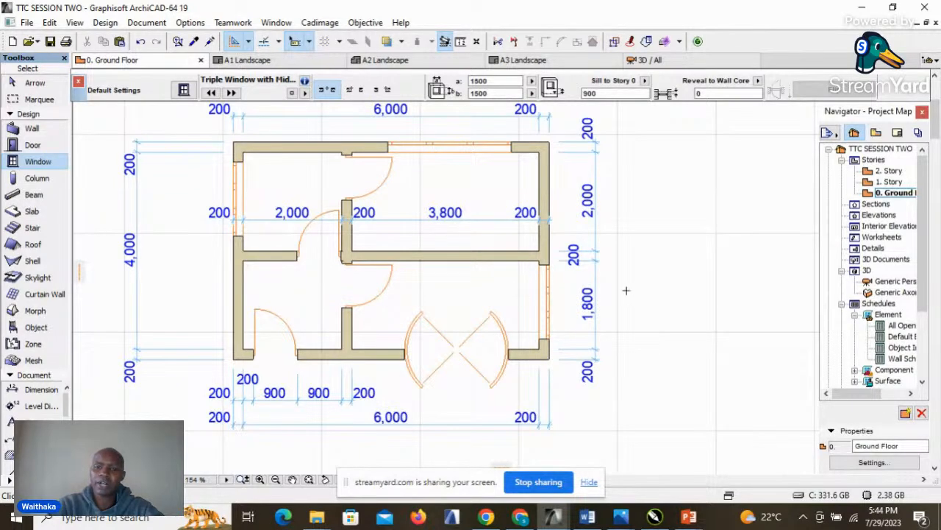
pyautogui.click(210, 44)
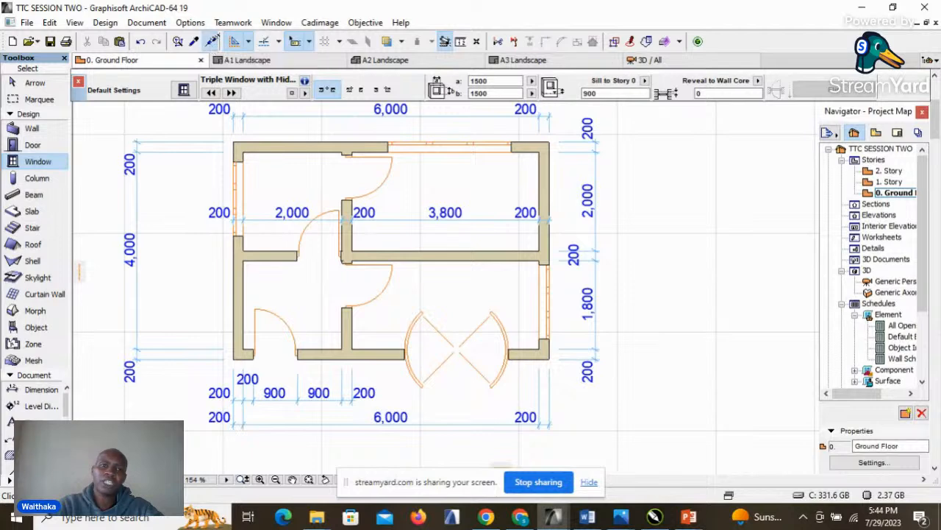
pyautogui.click(513, 139)
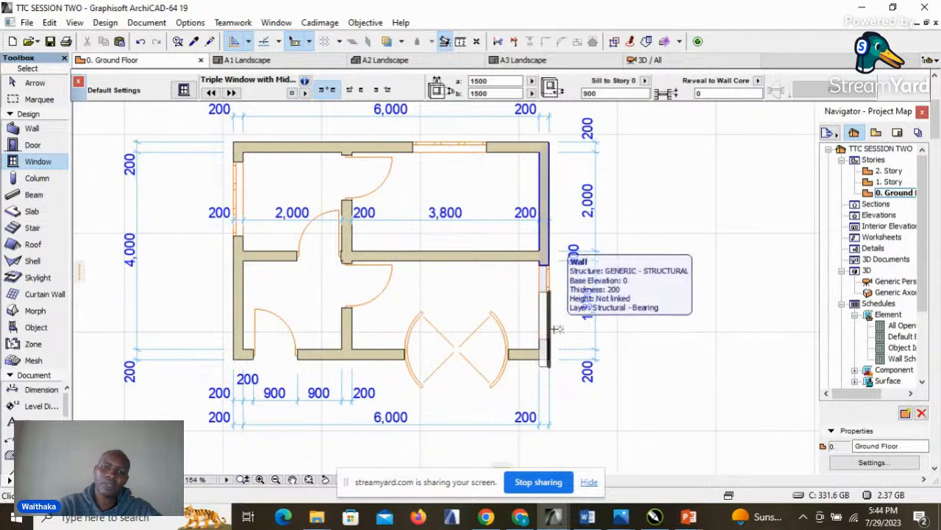
# Step: Undo the settings transfer to the upper-wall window, keeping the windows in the left and right outer walls, and clear the selection
pyautogui.click(143, 44)
pyautogui.click(143, 45)
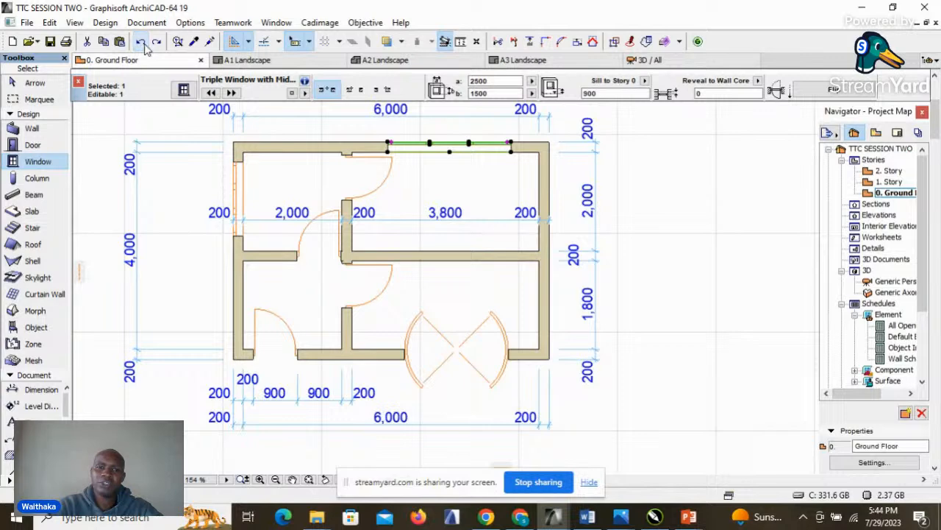
pyautogui.click(143, 44)
pyautogui.click(159, 44)
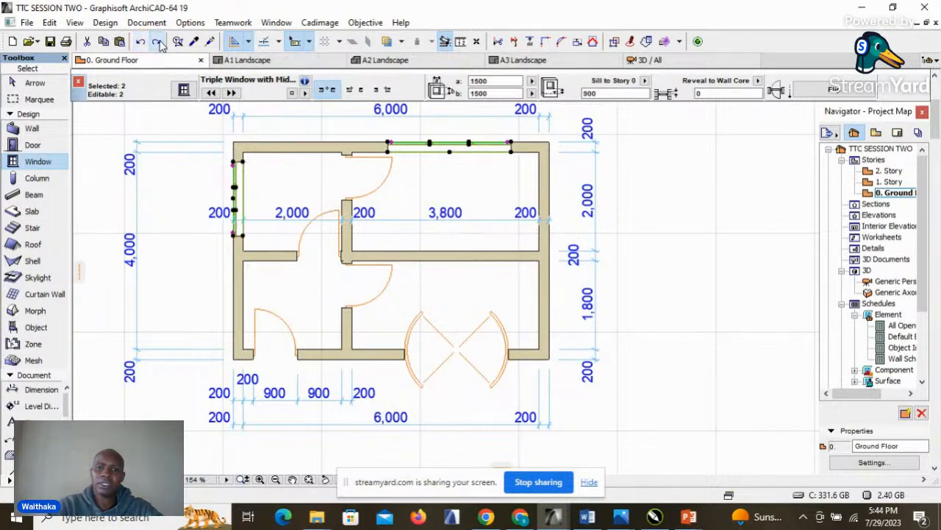
pyautogui.click(159, 44)
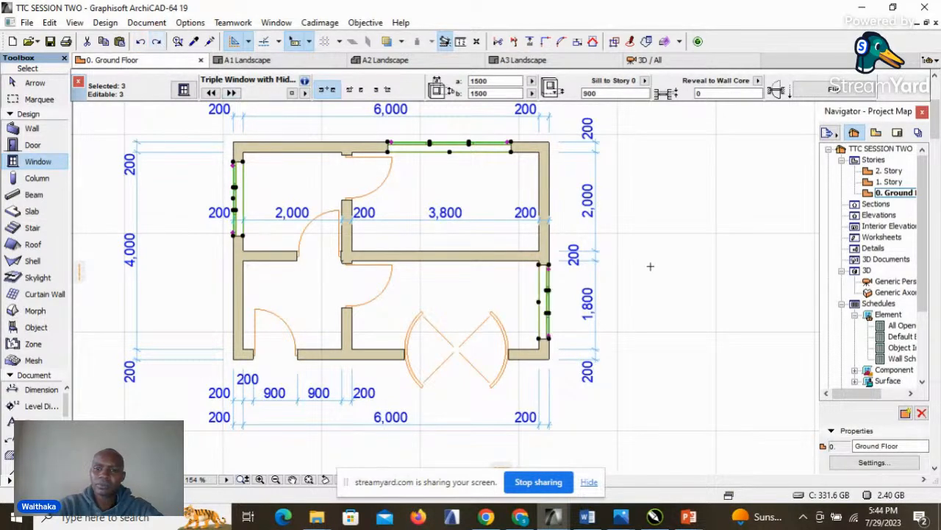
pyautogui.press('Escape')
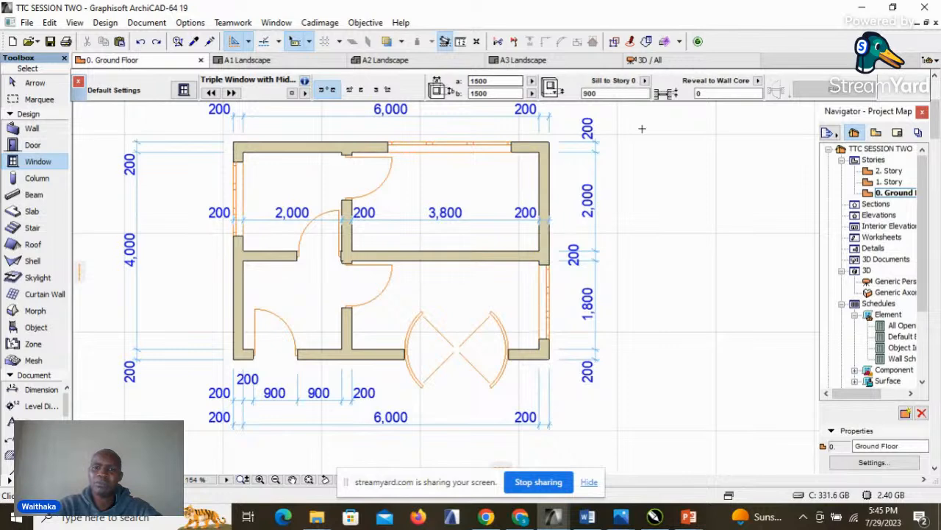
# Step: Pick up the parameters of the right-wall window and inject them into the window in the upper outer wall
pyautogui.scroll(-2, 464, 184)
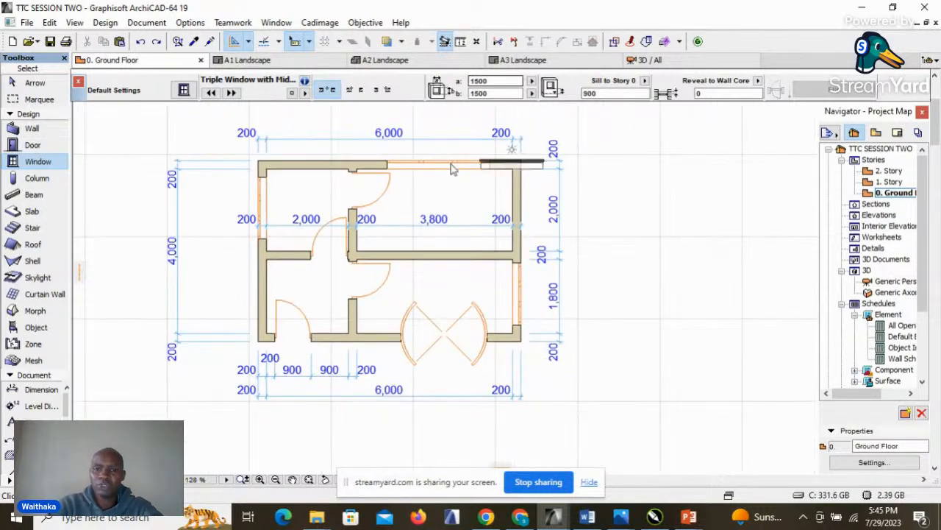
pyautogui.click(32, 85)
pyautogui.scroll(2, 501, 219)
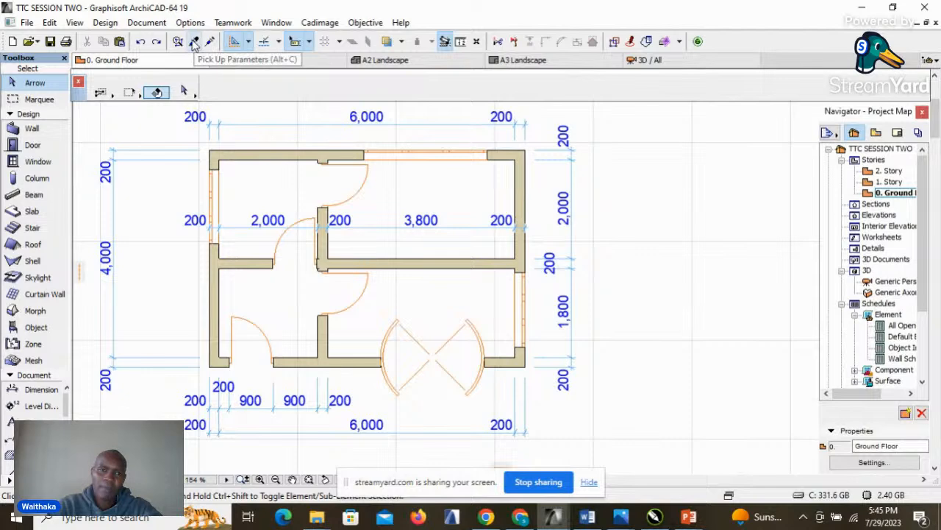
pyautogui.click(523, 342)
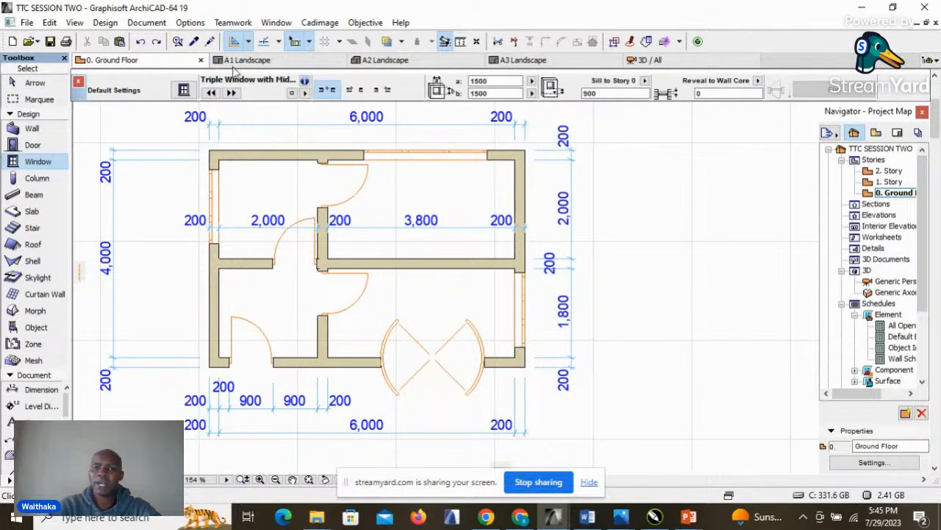
pyautogui.click(211, 42)
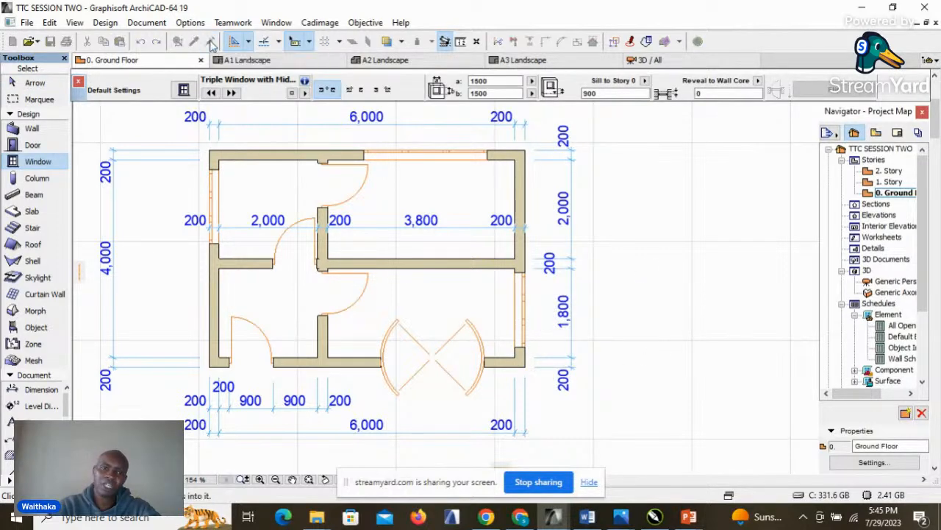
pyautogui.click(489, 150)
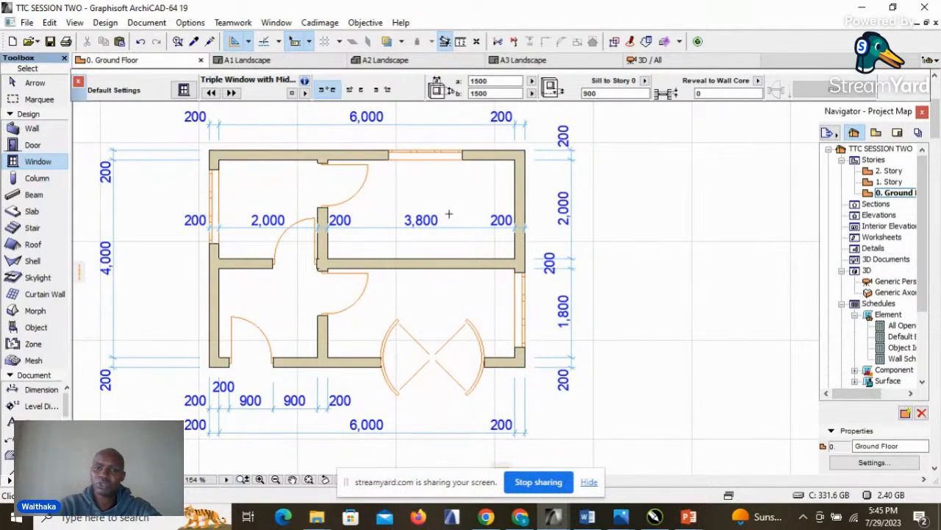
# Step: Undo the parameter injection on the upper-wall window and clear the selection
pyautogui.click(140, 42)
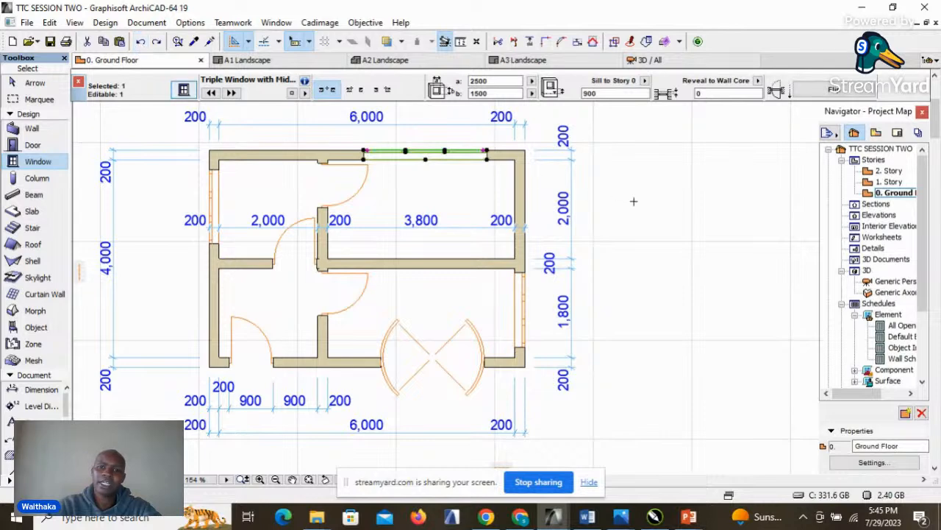
pyautogui.press('Escape')
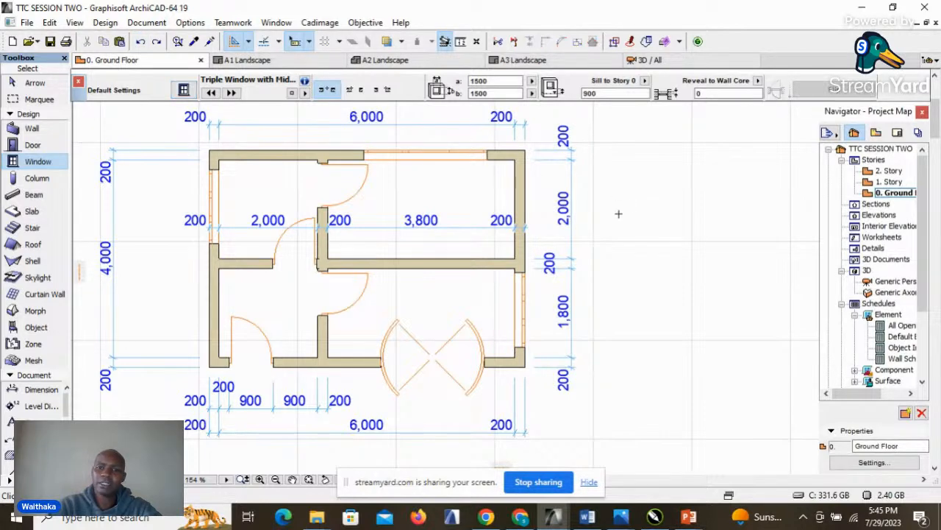
pyautogui.click(45, 86)
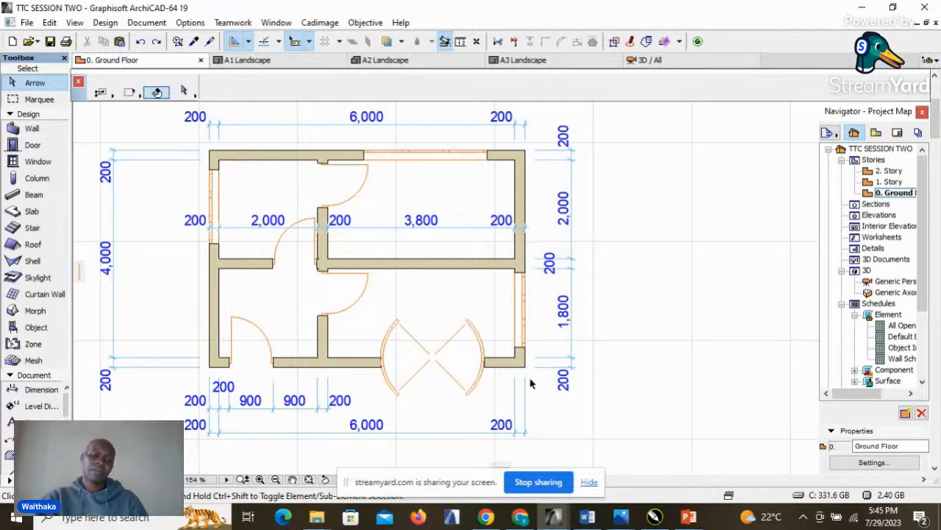
# Step: Transfer the right-wall window's 1500 x 1500 size and 900 sill settings to the window in the upper outer wall
pyautogui.press('alt')
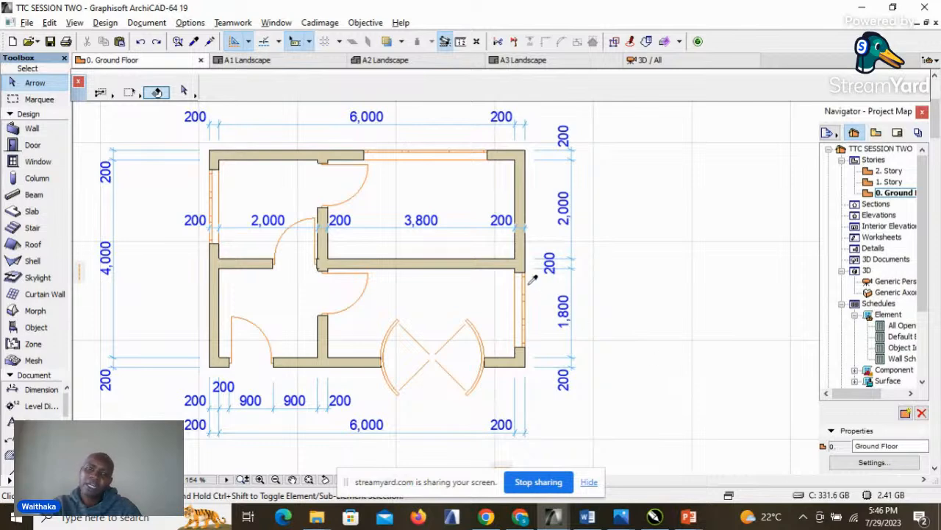
pyautogui.moveTo(529, 270)
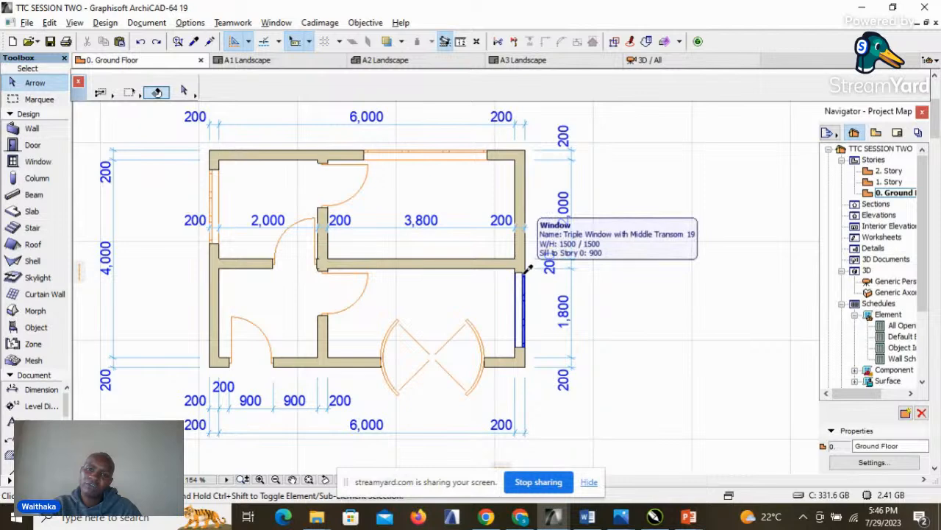
pyautogui.keyDown('alt'); pyautogui.click(527, 269); pyautogui.keyUp('alt')
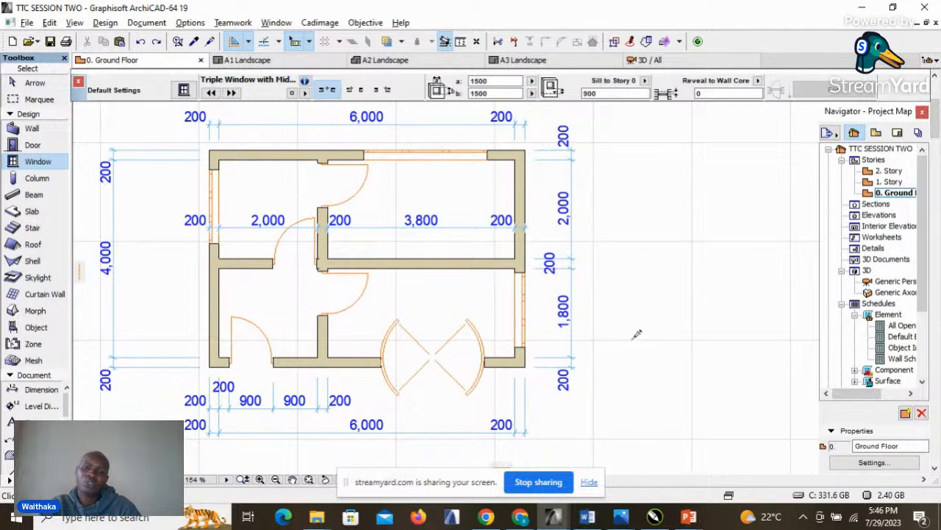
pyautogui.keyDown('ctrl'); pyautogui.keyDown('alt'); pyautogui.click(489, 149); pyautogui.keyUp('alt'); pyautogui.keyUp('ctrl')
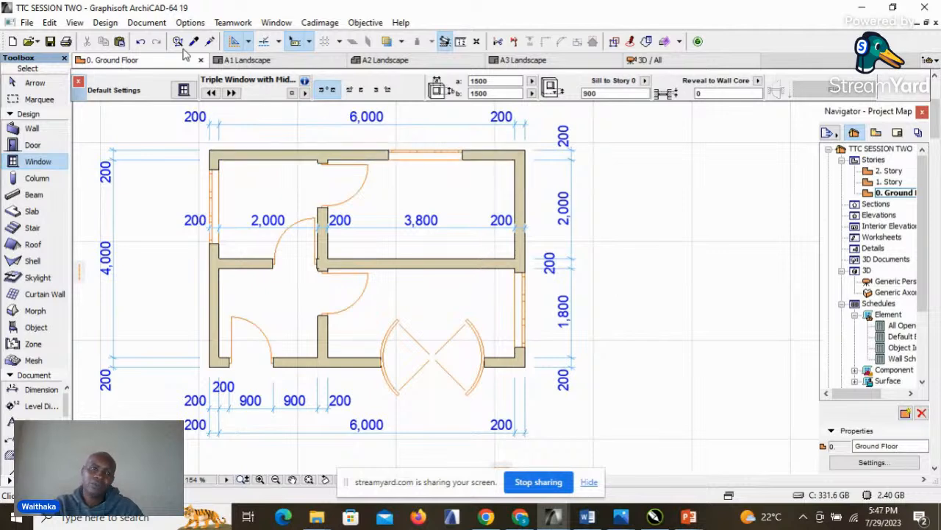
# Step: Undo the last settings transfer to the upper-wall window and return to the Arrow tool
pyautogui.click(141, 42)
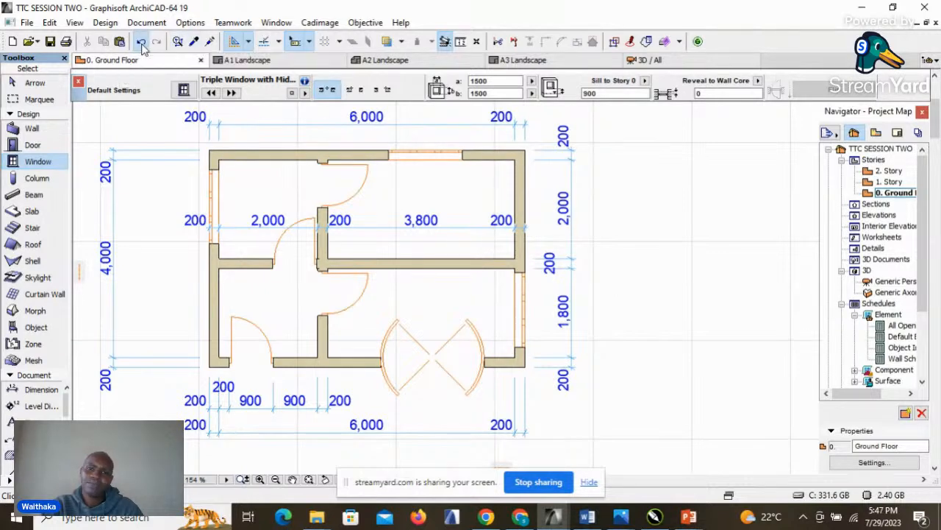
pyautogui.press('Escape')
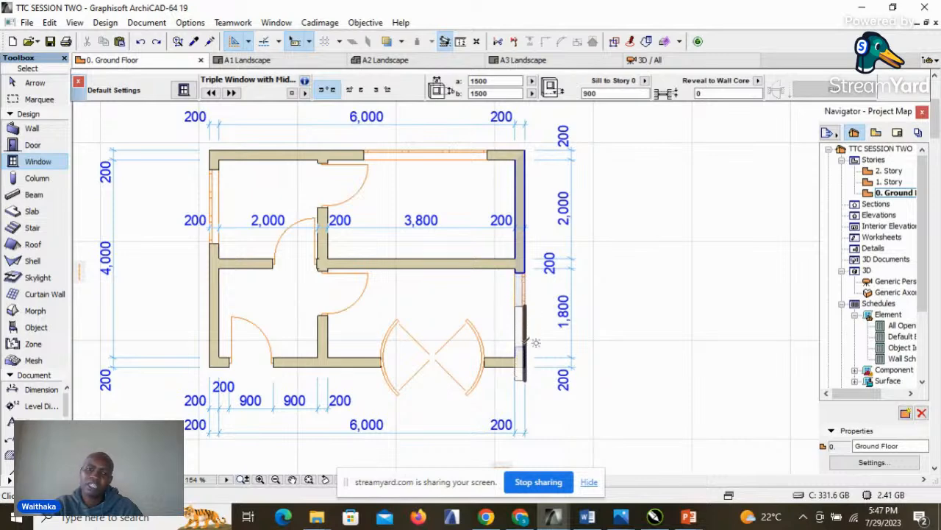
pyautogui.click(32, 84)
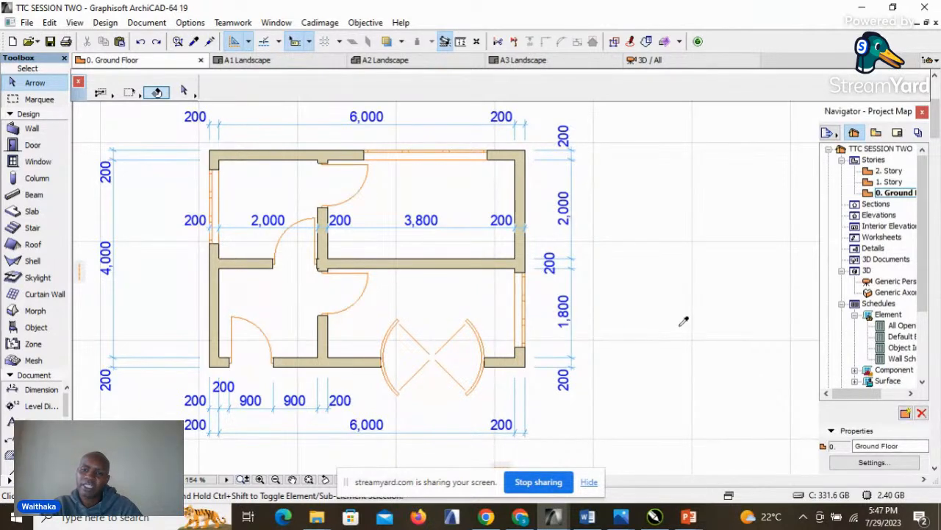
# Step: Pick up the 1500 mm wide right-wall window's parameters and apply them to the upper-right room's upper-wall window
pyautogui.keyDown('alt'); pyautogui.click(526, 269); pyautogui.keyUp('alt')
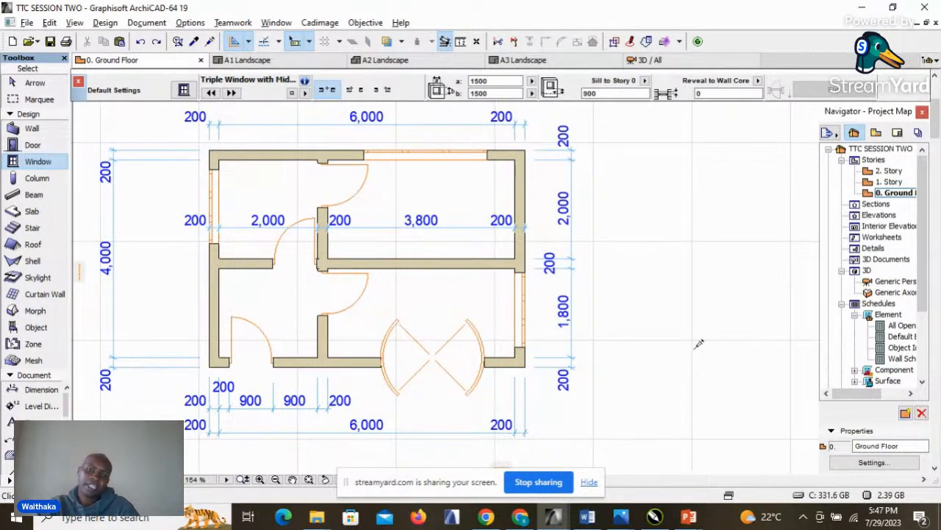
pyautogui.keyDown('ctrl'); pyautogui.keyDown('alt'); pyautogui.click(488, 149); pyautogui.keyUp('alt'); pyautogui.keyUp('ctrl')
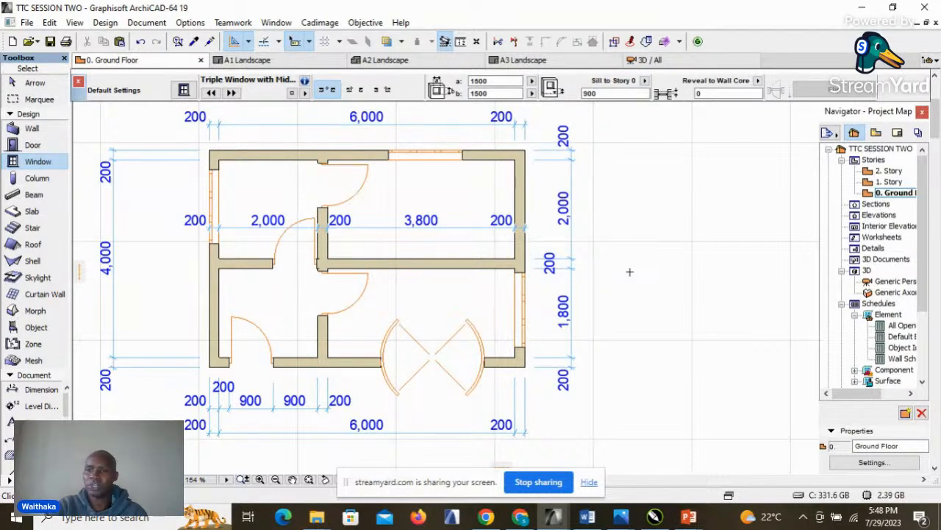
# Step: Minimize the floor plan window and switch to the StreamYard broadcast page in the browser
pyautogui.click(864, 9)
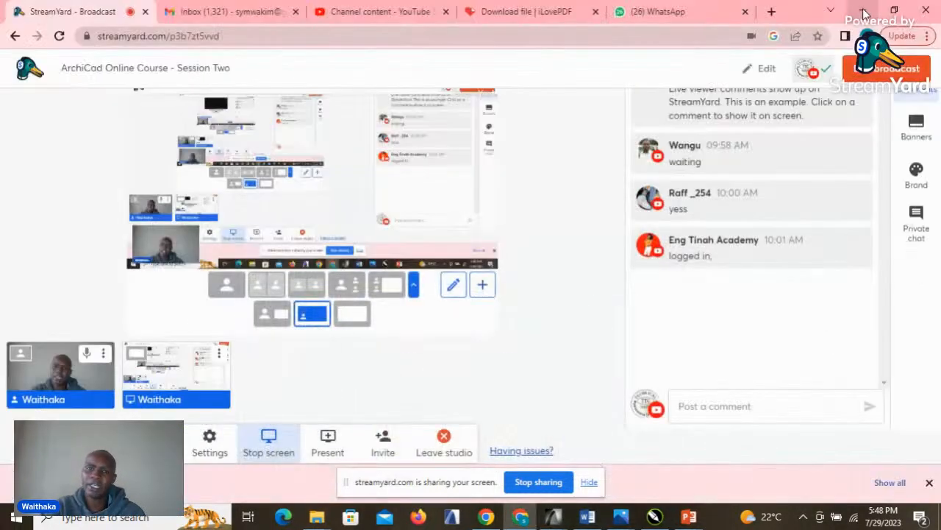